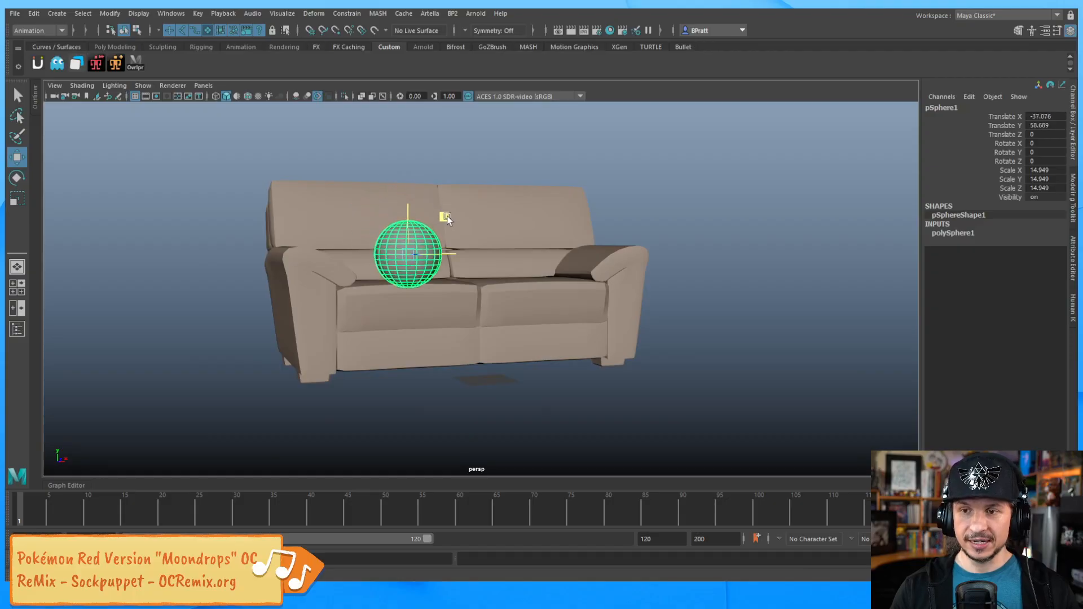
Step: Move the sphere to just above the couch's left seat cushion, at about X -23.3, Y 56.6, Z -15.3
{"action": "left_click_drag", "start_coordinate": [598, 325], "coordinate": [479, 309]}
{"action": "left_click_drag", "start_coordinate": [472, 265], "coordinate": [442, 220], "text": "alt"}
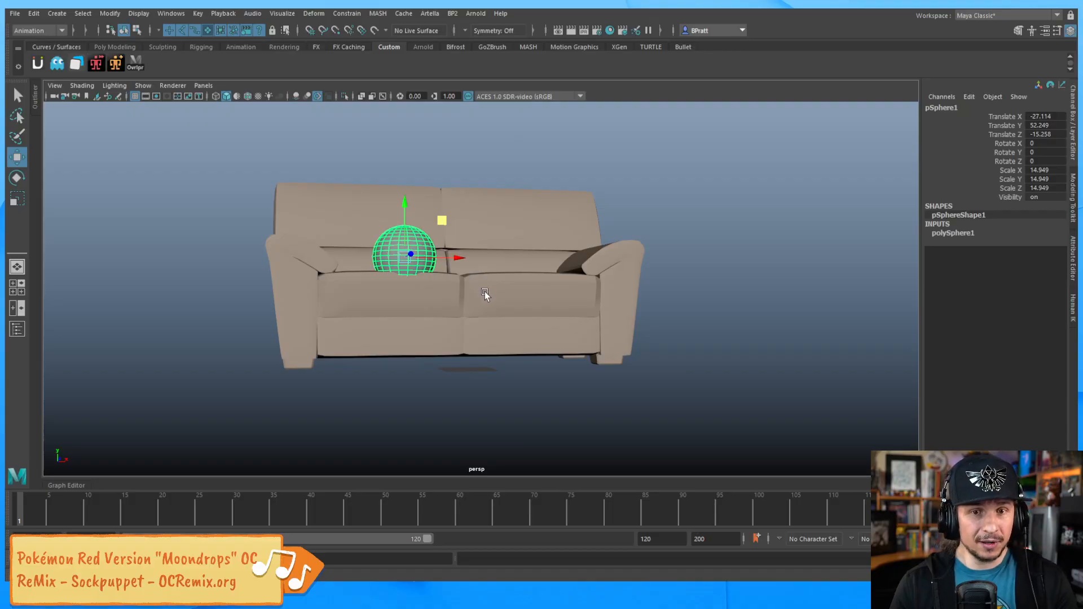
{"action": "left_click", "coordinate": [530, 272]}
{"action": "left_click_drag", "start_coordinate": [495, 260], "coordinate": [484, 301], "text": "alt"}
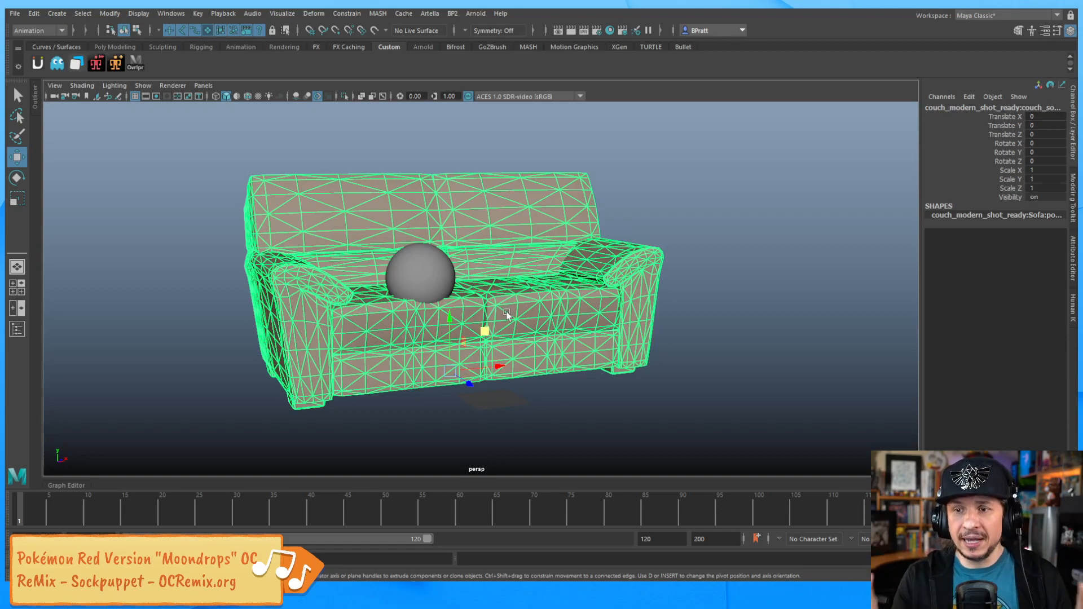
{"action": "left_click", "coordinate": [413, 274]}
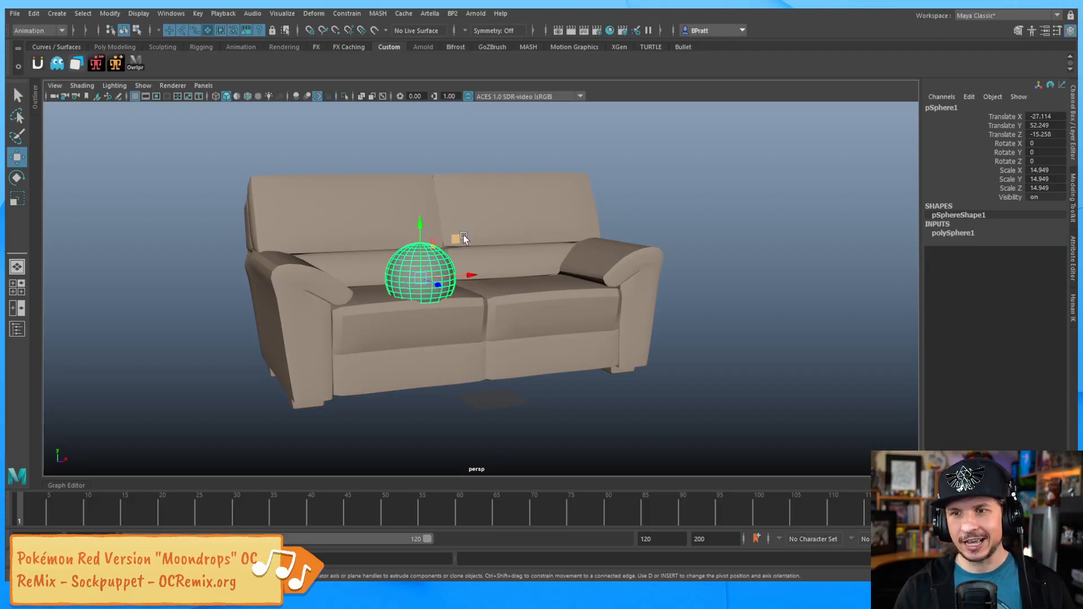
{"action": "left_click_drag", "start_coordinate": [458, 241], "coordinate": [464, 229]}
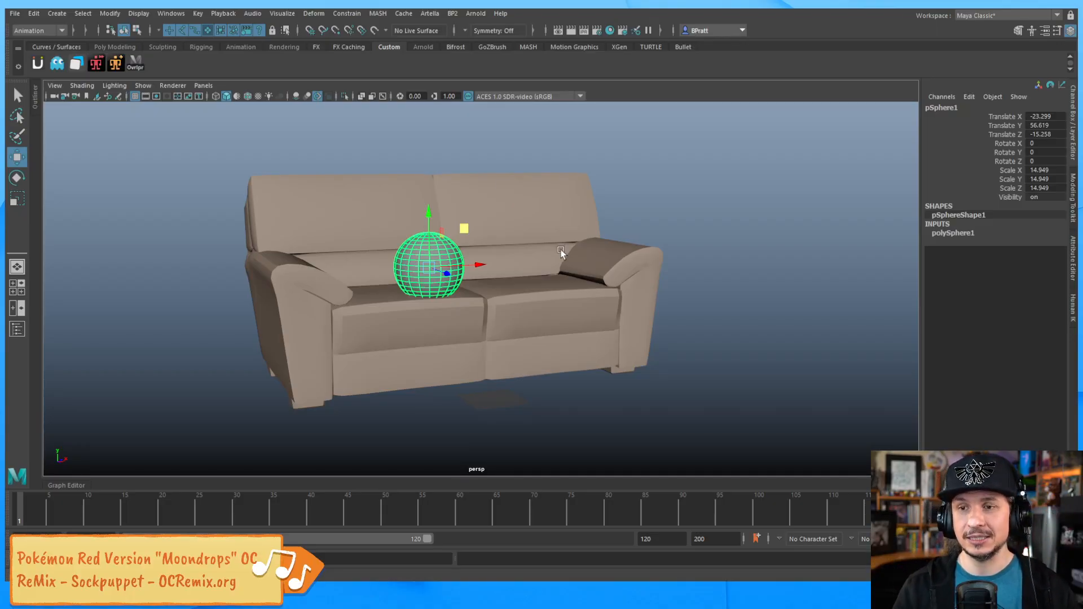
{"action": "left_click_drag", "start_coordinate": [506, 302], "coordinate": [564, 287], "text": "alt"}
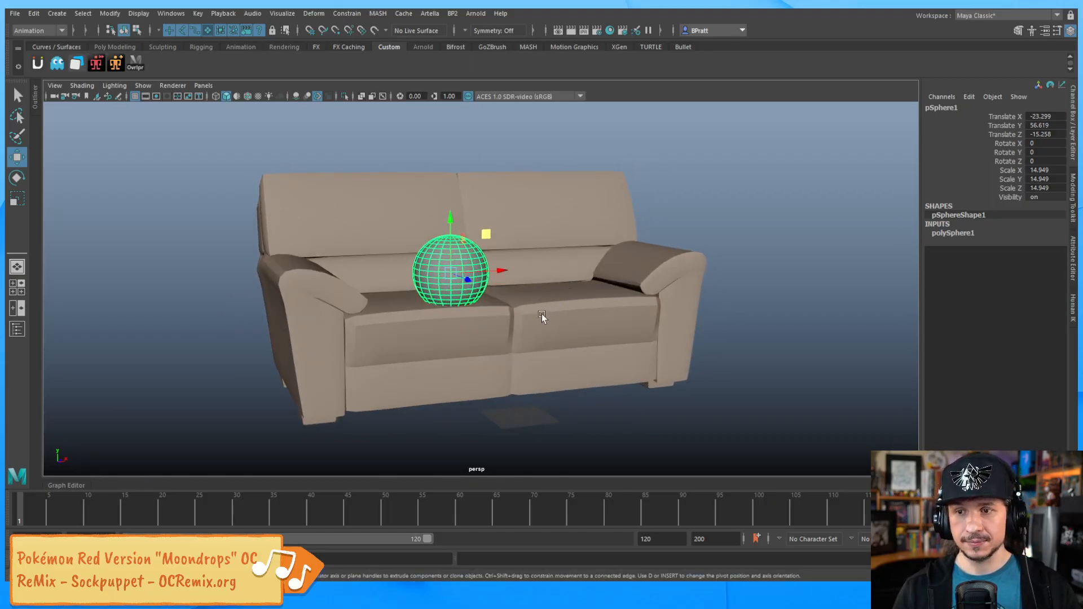
Step: Try moving a group of vertices on the couch's right seat cushion with soft selection enabled, and undo the move
{"action": "left_click", "coordinate": [567, 288]}
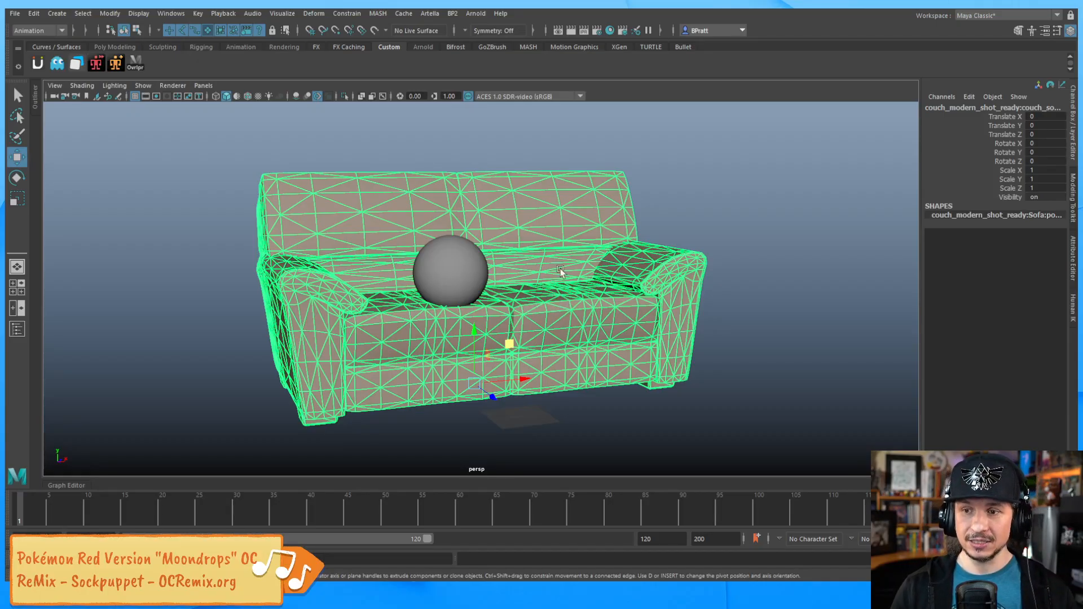
{"action": "right_click_drag", "start_coordinate": [569, 254], "coordinate": [524, 258]}
{"action": "left_click_drag", "start_coordinate": [557, 294], "coordinate": [522, 337]}
{"action": "key", "text": "b"}
{"action": "left_click_drag", "start_coordinate": [726, 248], "coordinate": [587, 372], "text": "ctrl"}
{"action": "left_click_drag", "start_coordinate": [562, 327], "coordinate": [533, 330]}
{"action": "key", "text": "ctrl+z"}
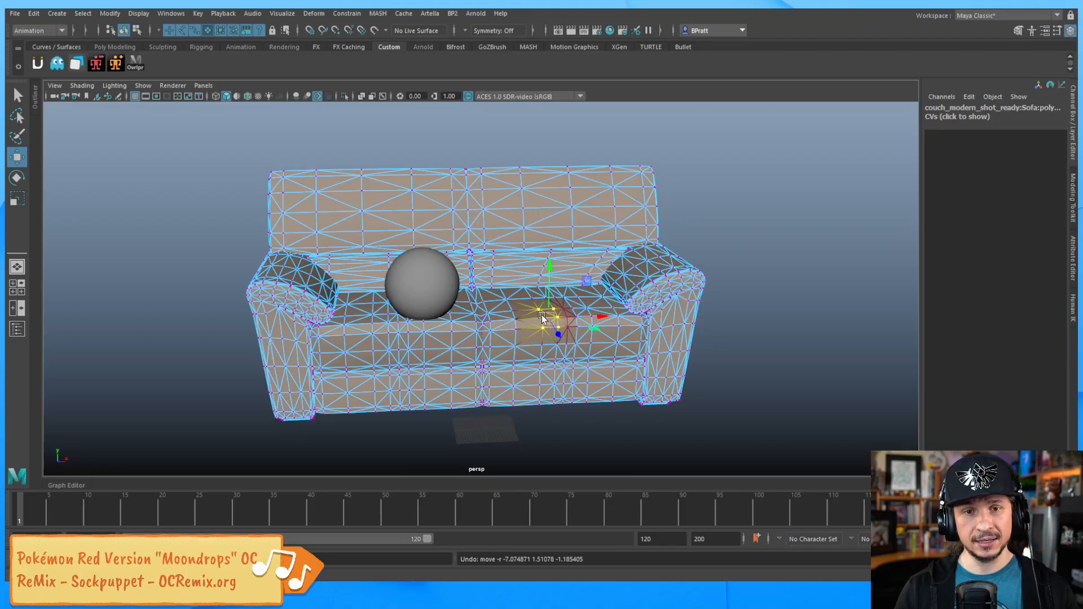
Step: Try pulling the soft-selected seat cushion vertices upward and outward, undo the last move, and list their CV coordinates
{"action": "left_click_drag", "start_coordinate": [545, 316], "coordinate": [609, 282]}
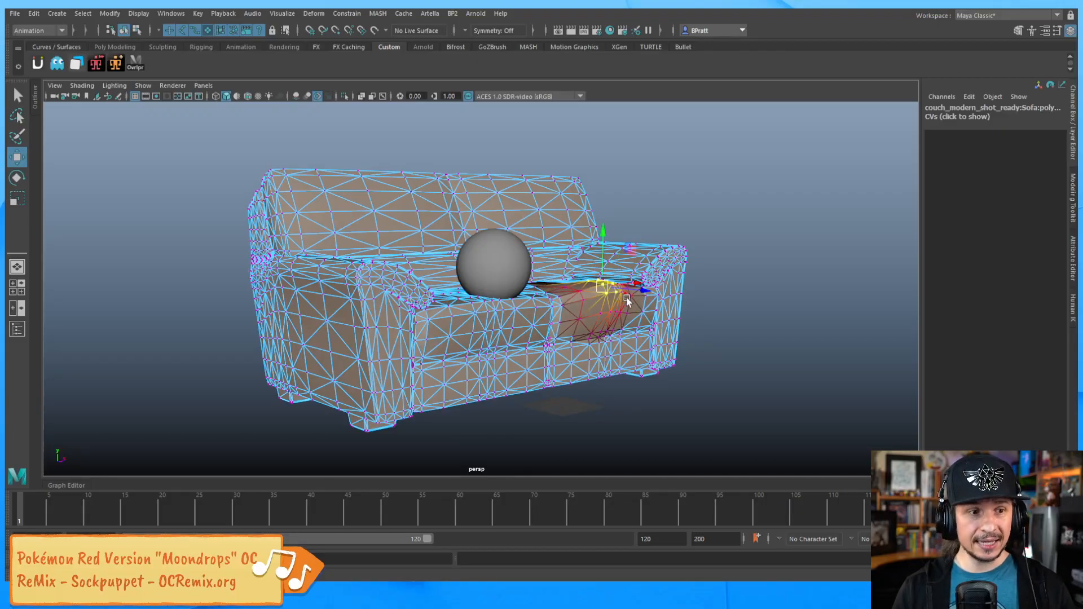
{"action": "key", "text": "ctrl+z"}
{"action": "left_click", "coordinate": [979, 118]}
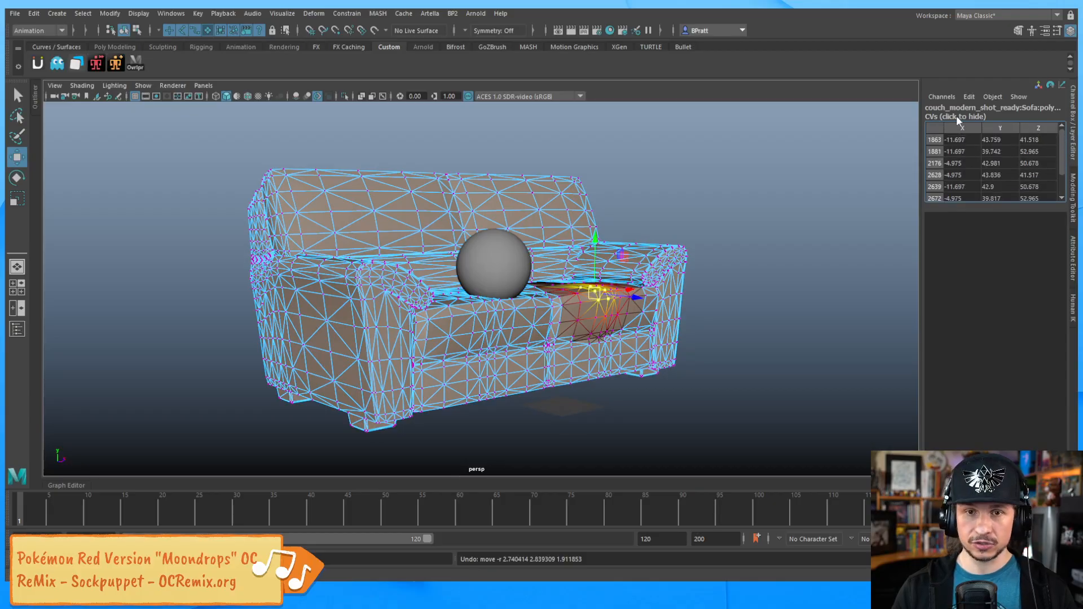
{"action": "left_click_drag", "start_coordinate": [756, 242], "coordinate": [725, 261], "text": "alt"}
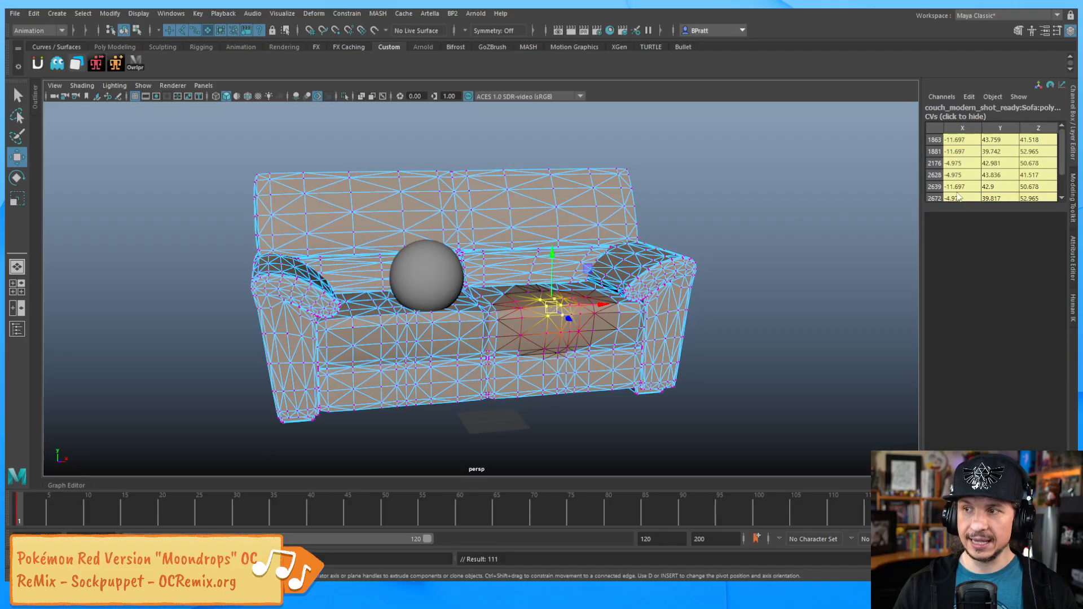
{"action": "middle_click_drag", "start_coordinate": [756, 303], "coordinate": [751, 308], "text": "alt"}
Step: Undo the remaining vertex edits on the couch's right seat cushion
{"action": "key", "text": "ctrl+z"}
{"action": "key", "text": "ctrl+z"}
{"action": "key", "text": "ctrl+z"}
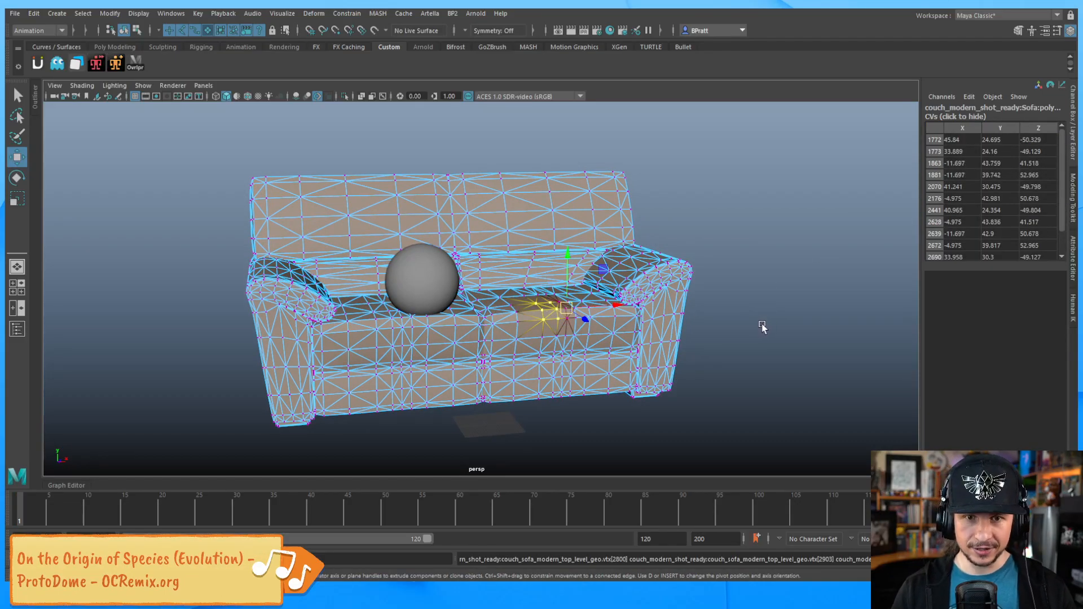
{"action": "mouse_move", "coordinate": [761, 326]}
{"action": "left_mouse_down", "text": "alt"}
{"action": "mouse_move", "coordinate": [784, 314]}
{"action": "mouse_move", "coordinate": [747, 321]}
{"action": "mouse_move", "coordinate": [790, 312]}
{"action": "mouse_move", "coordinate": [751, 320]}
{"action": "left_mouse_up", "text": "alt"}
{"action": "key", "text": "ctrl+z"}
Step: Try pulling a single vertex near the backrest's upper right corner up and outward without soft selection, and undo the move
{"action": "left_click_drag", "start_coordinate": [535, 157], "coordinate": [500, 200]}
{"action": "left_click", "coordinate": [644, 171]}
{"action": "left_click", "coordinate": [561, 198]}
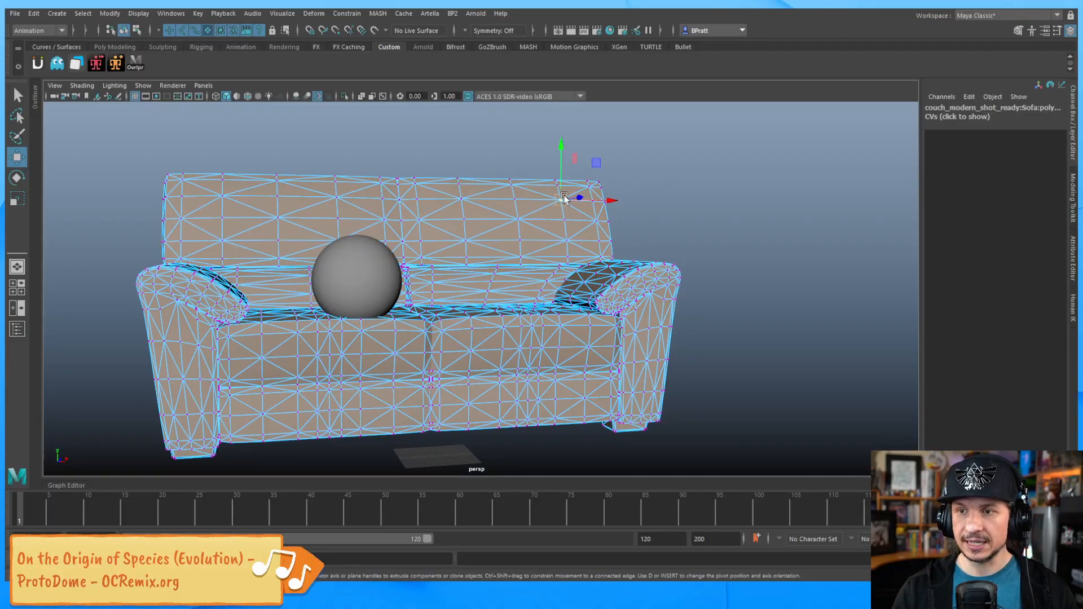
{"action": "left_click_drag", "start_coordinate": [565, 199], "coordinate": [605, 167]}
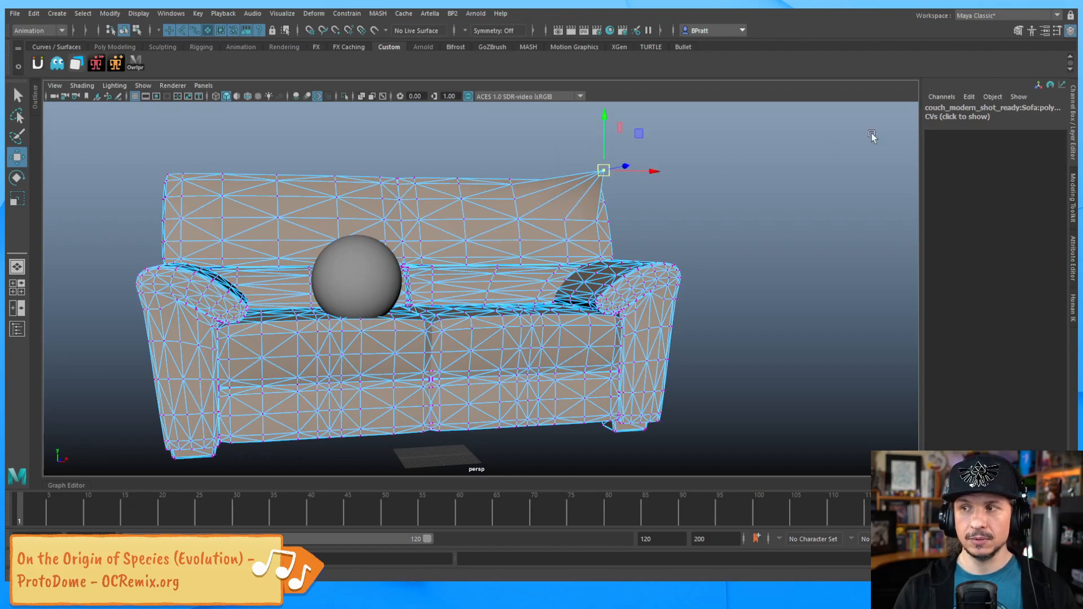
{"action": "key", "text": "ctrl+z"}
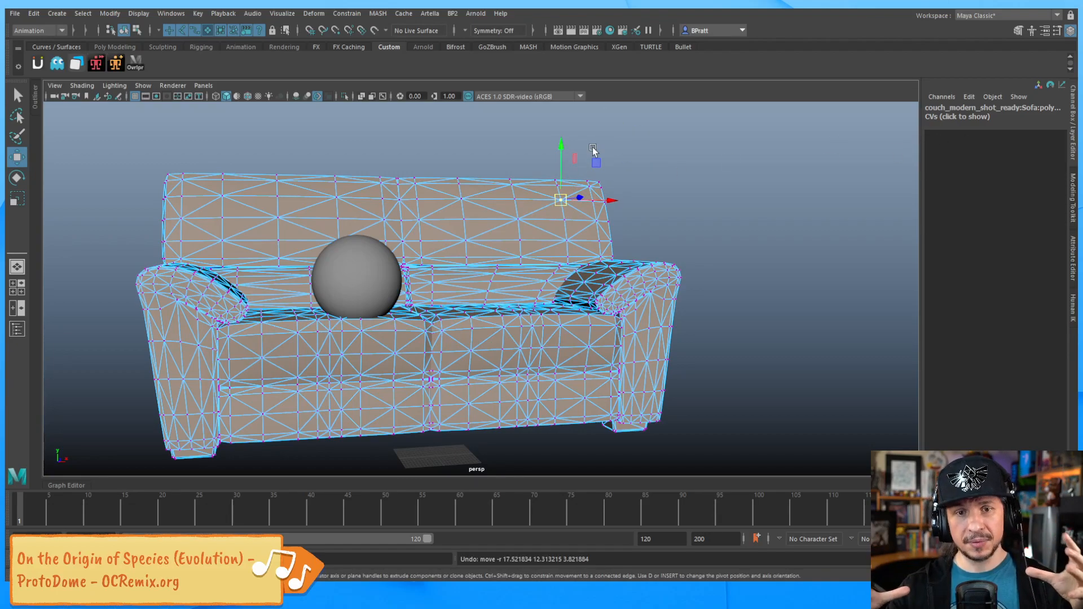
Step: Examine the X, Y and Z CV coordinates of several individual vertices on the right half of the couch's backrest
{"action": "left_click", "coordinate": [969, 115]}
{"action": "double_click", "coordinate": [951, 142]}
{"action": "double_click", "coordinate": [1009, 140]}
{"action": "double_click", "coordinate": [1045, 141]}
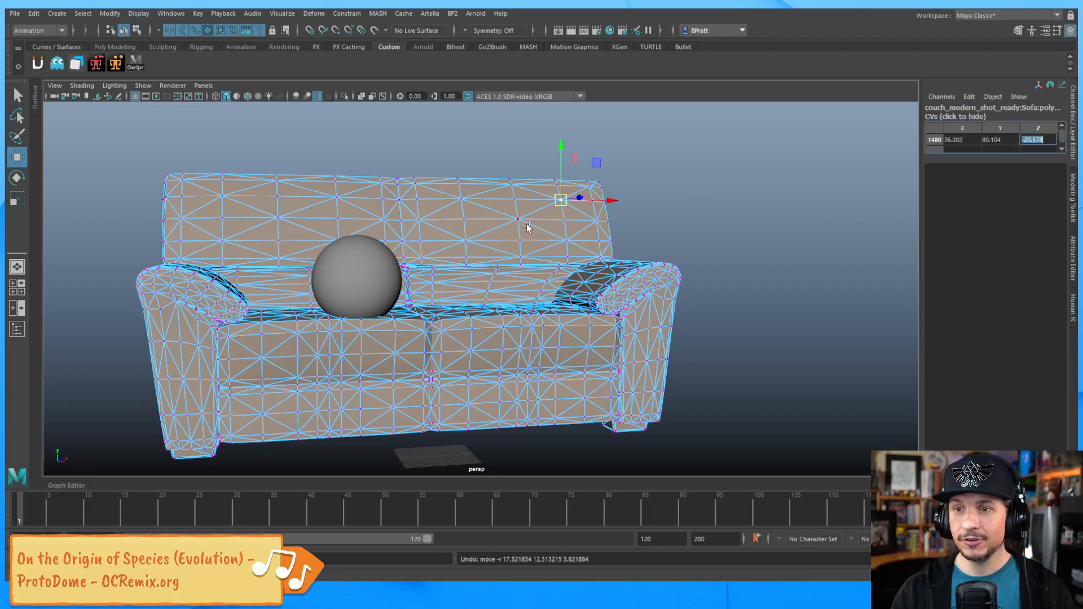
{"action": "left_click", "coordinate": [518, 219]}
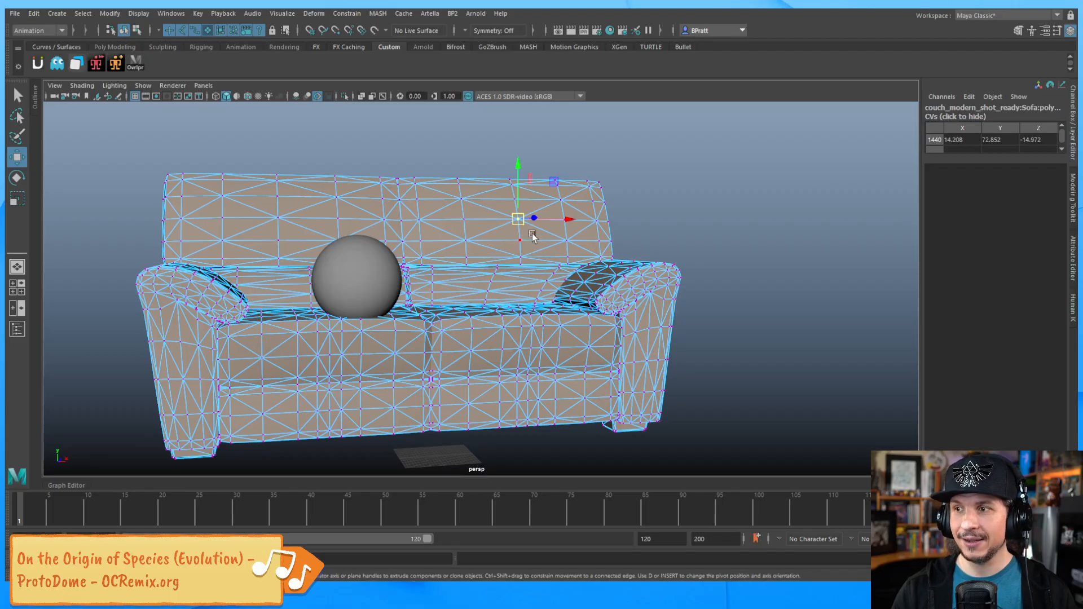
{"action": "left_click", "coordinate": [596, 220]}
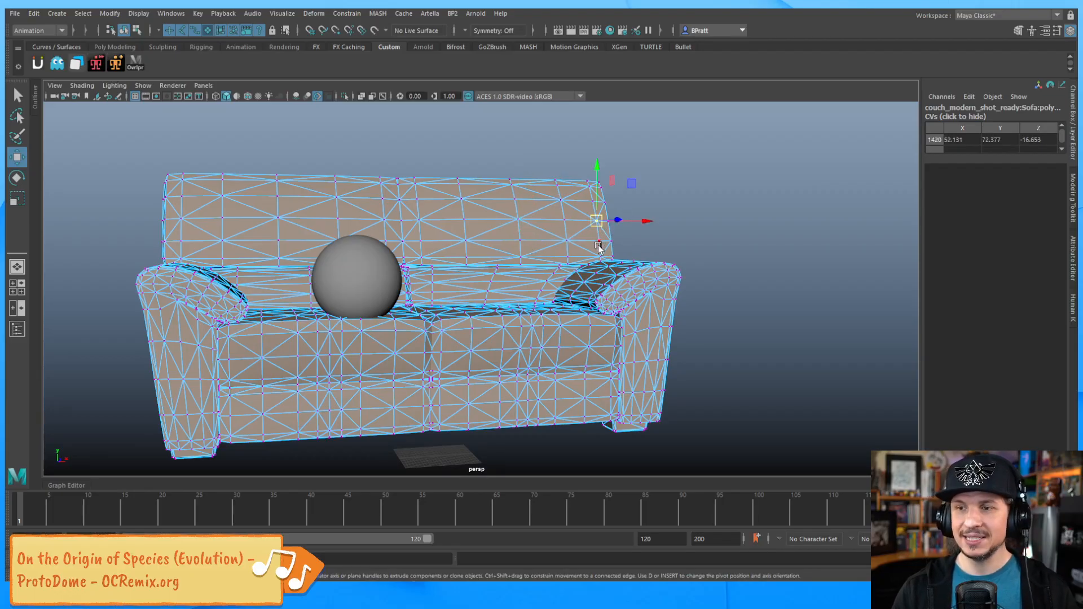
{"action": "left_click", "coordinate": [599, 240]}
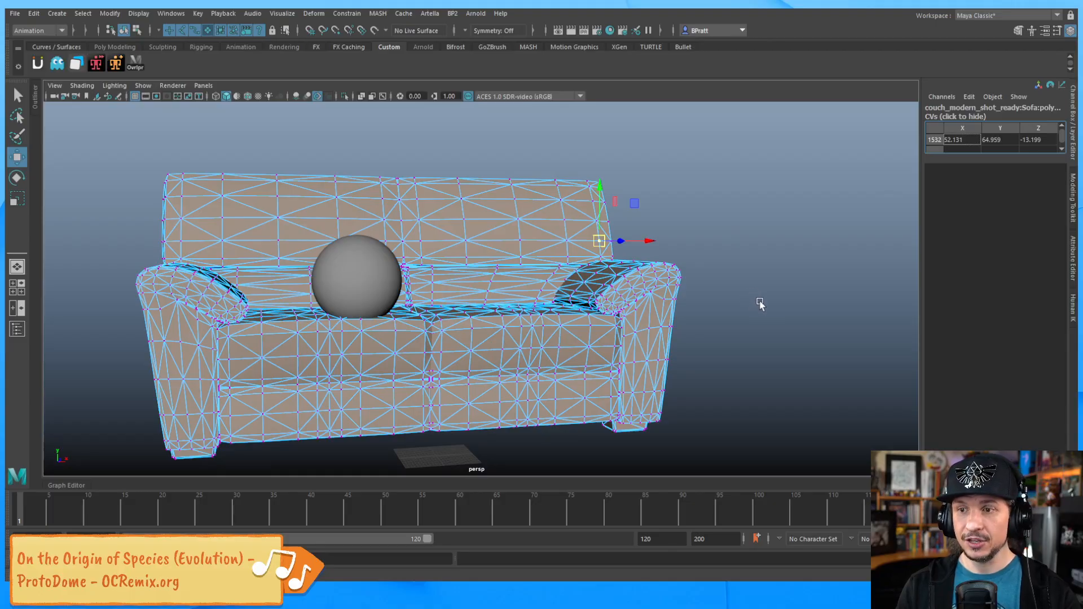
Step: Return the couch from vertex editing to object selection mode
{"action": "key", "text": "F8"}
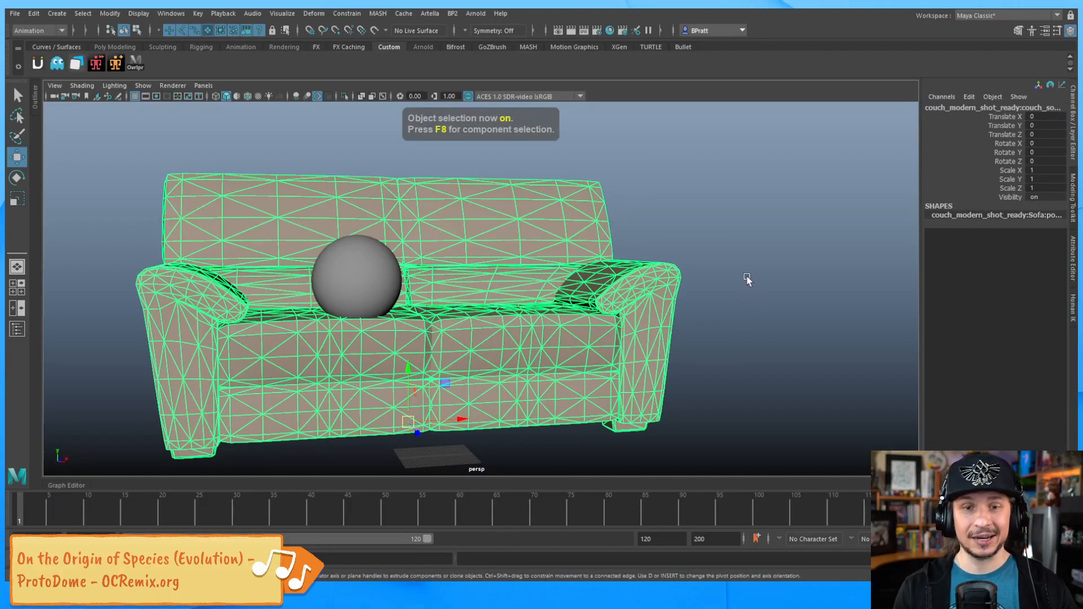
{"action": "left_click_drag", "start_coordinate": [735, 276], "coordinate": [663, 312], "text": "alt"}
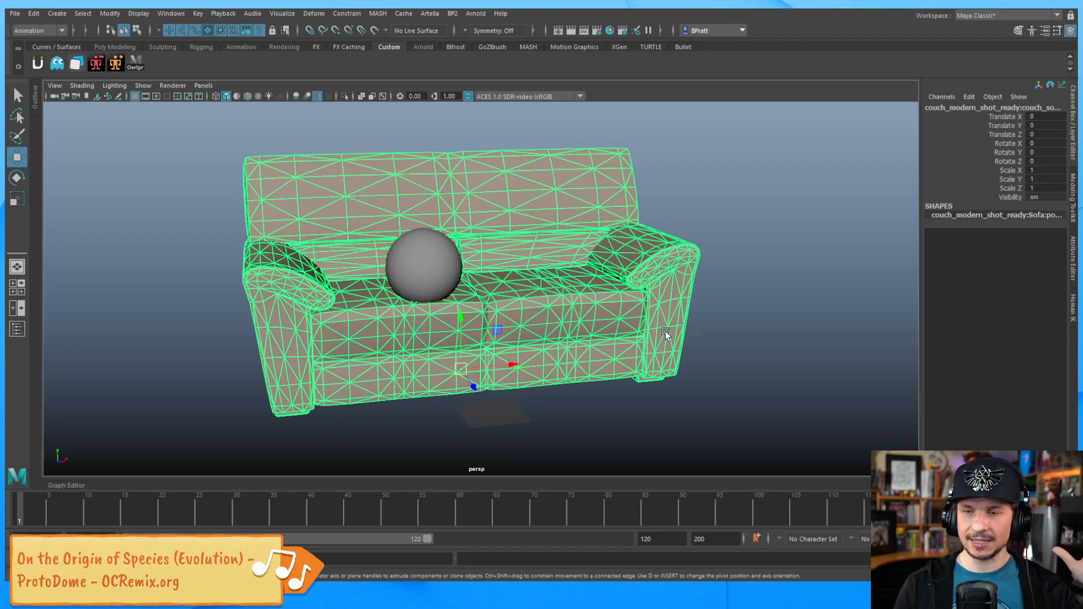
{"action": "left_click_drag", "start_coordinate": [592, 283], "coordinate": [580, 274], "text": "alt"}
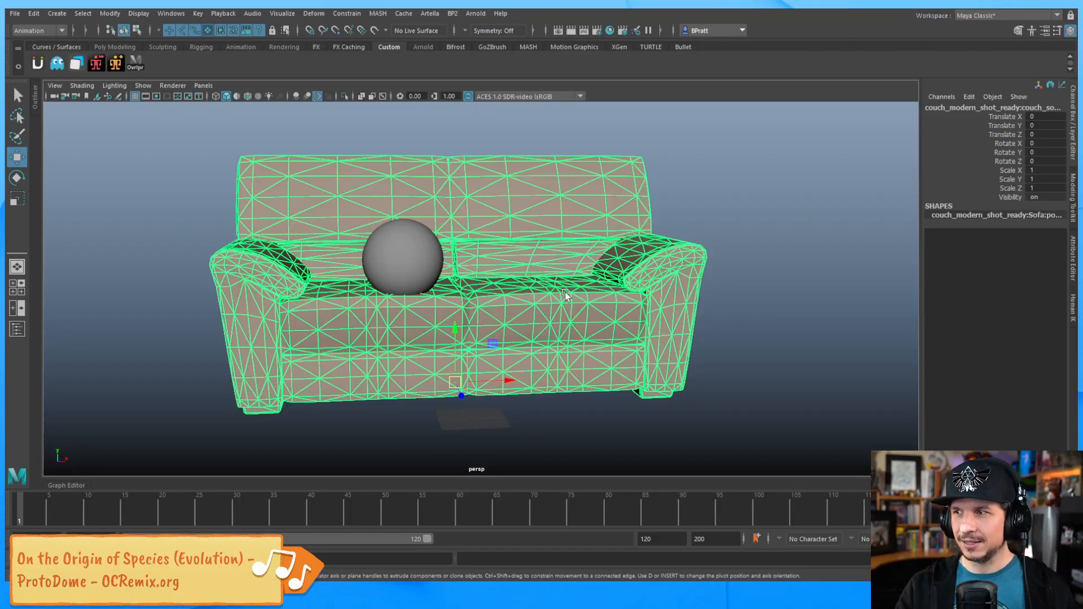
{"action": "left_click_drag", "start_coordinate": [618, 291], "coordinate": [643, 261], "text": "alt"}
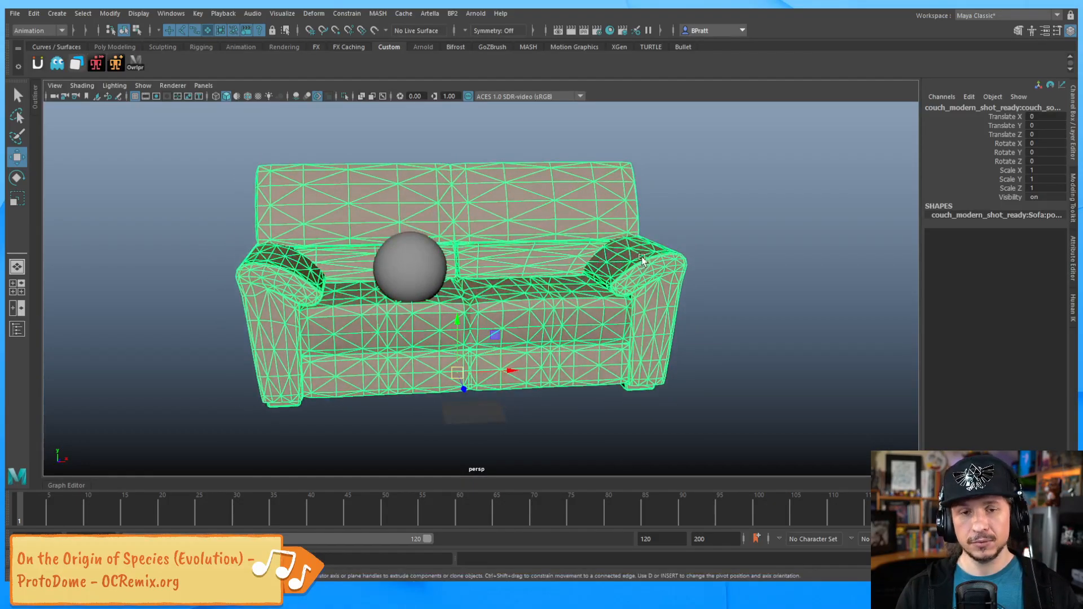
Step: Move the sphere off the couch, well clear of its left armrest, and deselect it
{"action": "left_click", "coordinate": [410, 265]}
{"action": "left_click_drag", "start_coordinate": [410, 265], "coordinate": [346, 274]}
{"action": "left_click", "coordinate": [746, 300]}
Step: Create a lattice deformer on the couch
{"action": "left_click", "coordinate": [677, 284]}
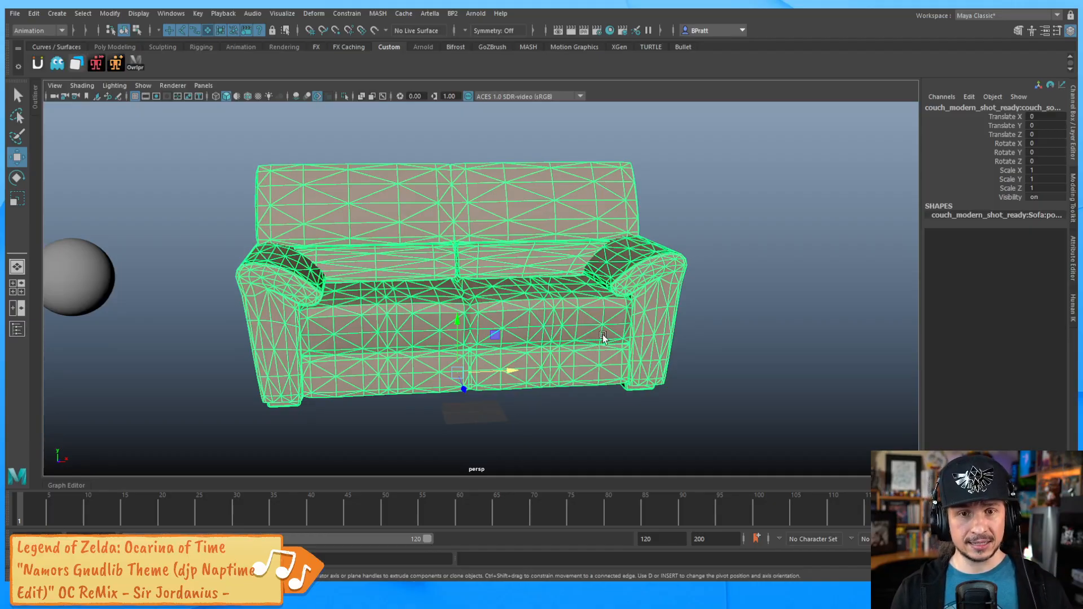
{"action": "left_click", "coordinate": [192, 352]}
{"action": "left_click", "coordinate": [396, 286]}
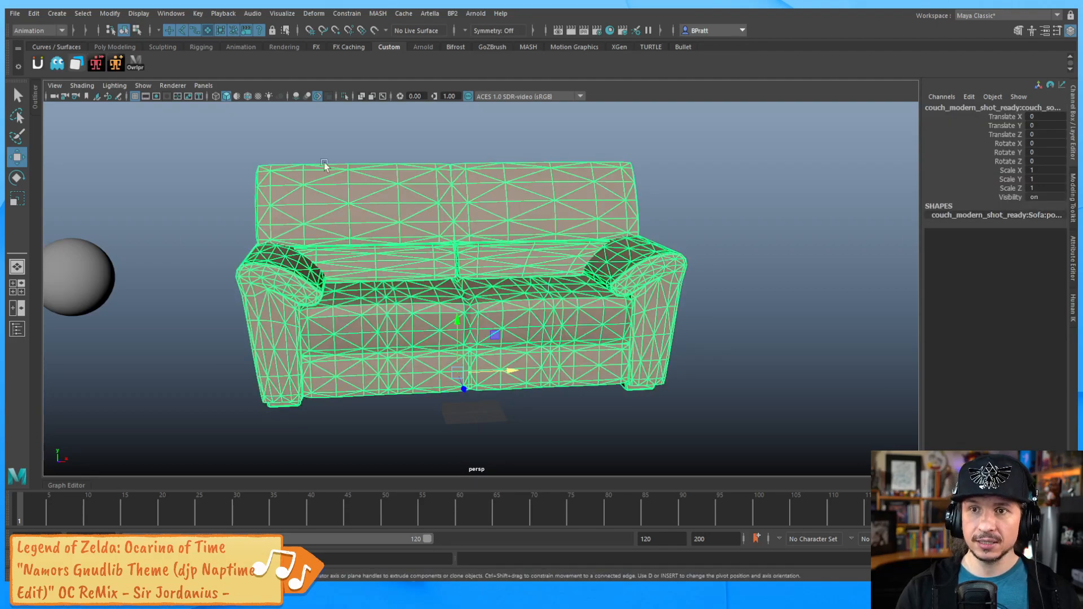
{"action": "left_click", "coordinate": [321, 14]}
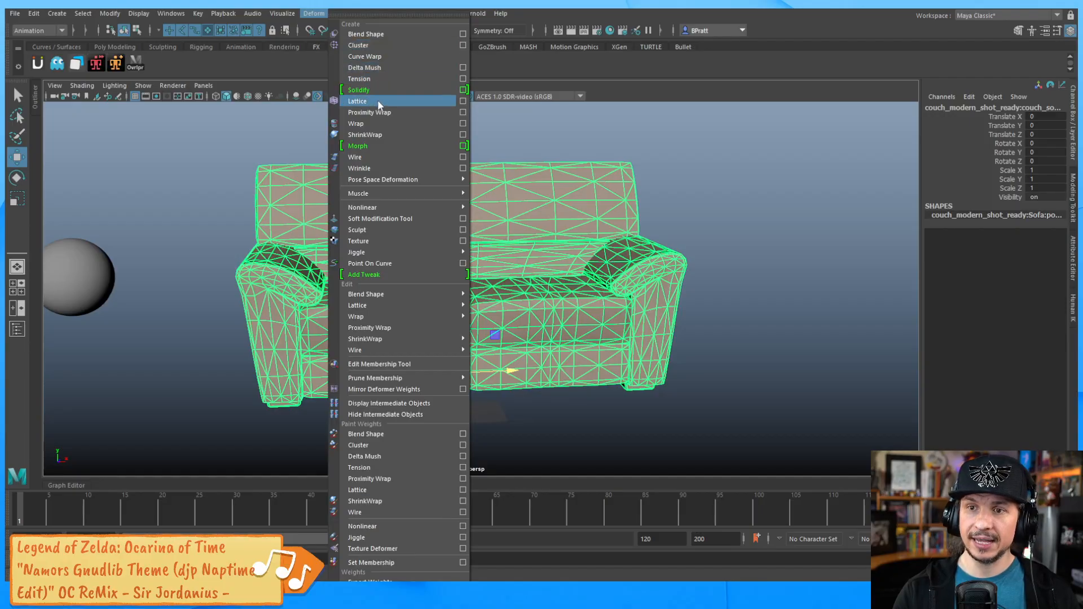
{"action": "left_click", "coordinate": [419, 99]}
Step: Try pulling the front right lattice point at mid-height inward to deform the couch, and undo the point moves
{"action": "left_click_drag", "start_coordinate": [579, 307], "coordinate": [566, 263], "text": "alt"}
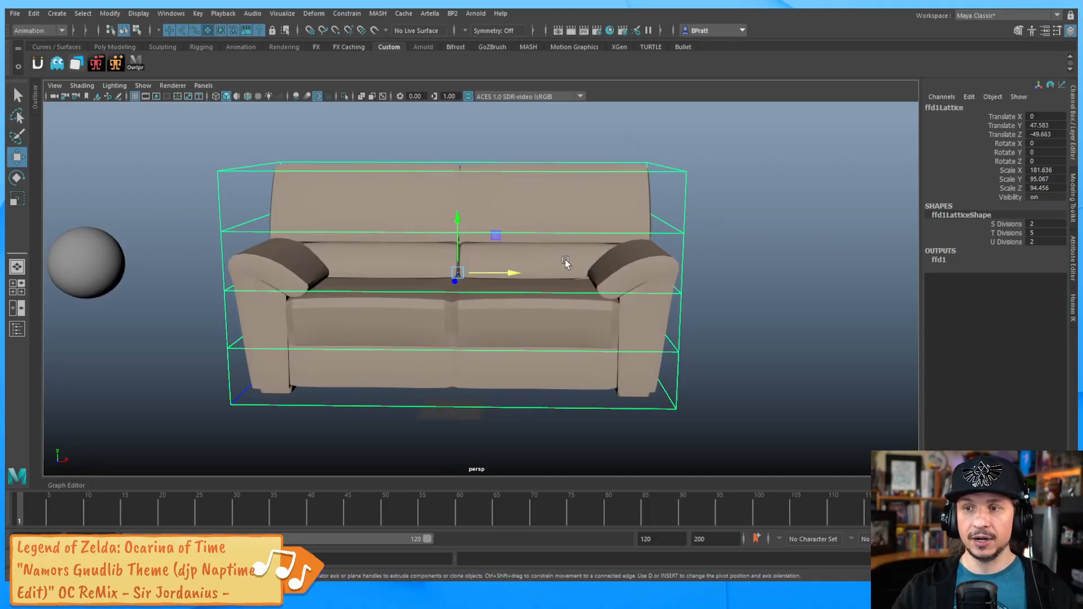
{"action": "left_click_drag", "start_coordinate": [674, 282], "coordinate": [684, 289], "text": "alt"}
{"action": "right_click", "coordinate": [684, 289]}
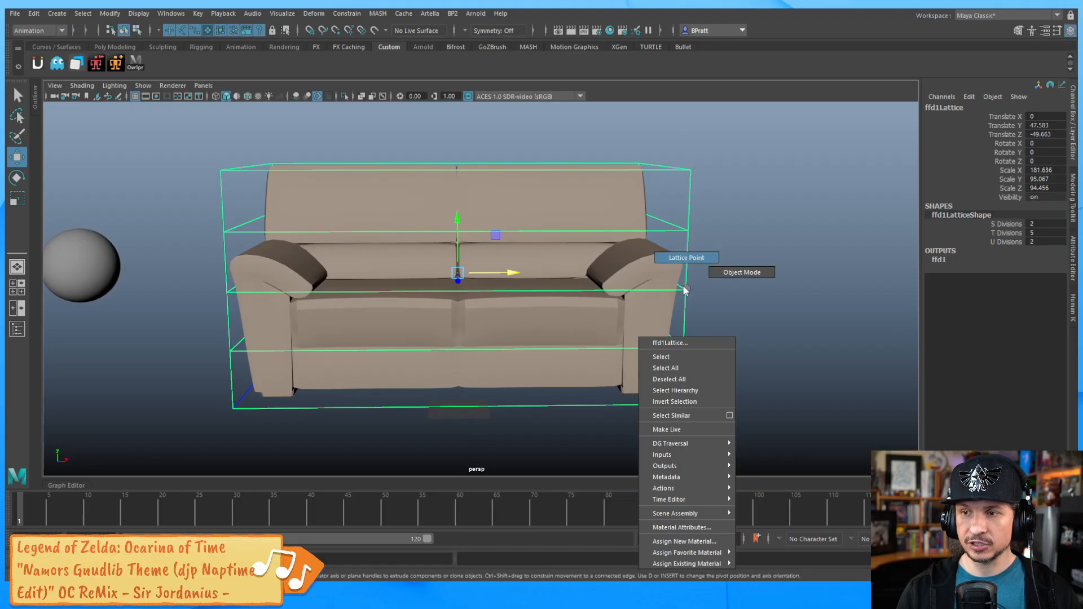
{"action": "left_click", "coordinate": [684, 258]}
{"action": "left_click", "coordinate": [688, 288]}
{"action": "left_click_drag", "start_coordinate": [688, 290], "coordinate": [568, 279]}
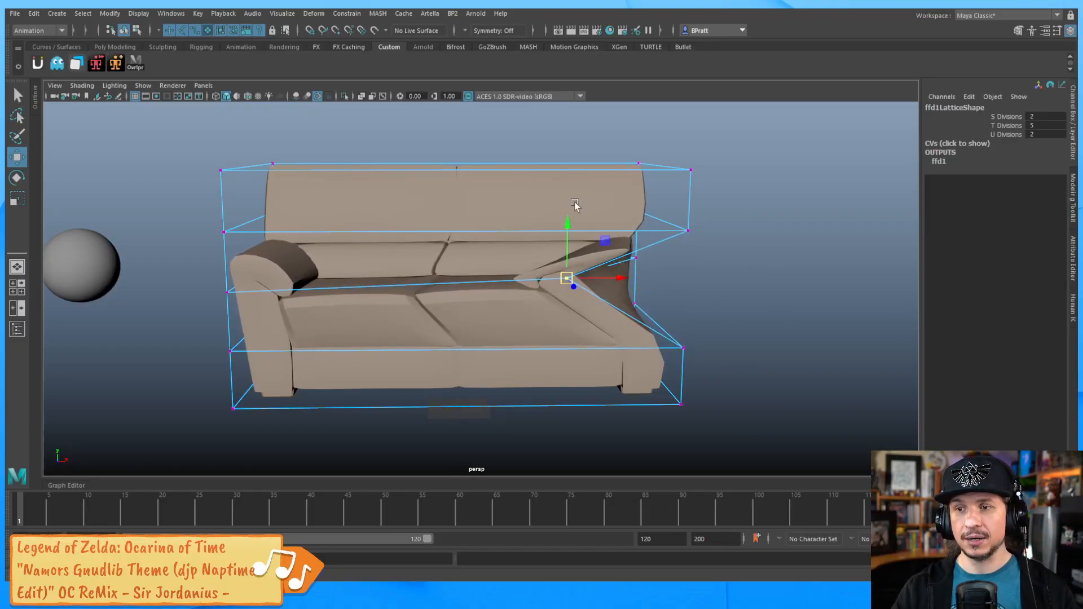
{"action": "left_click_drag", "start_coordinate": [621, 264], "coordinate": [531, 316], "text": "alt"}
{"action": "mouse_move", "coordinate": [447, 337]}
{"action": "left_mouse_down"}
{"action": "mouse_move", "coordinate": [496, 304]}
{"action": "mouse_move", "coordinate": [454, 336]}
{"action": "left_mouse_up"}
{"action": "key", "text": "ctrl+z"}
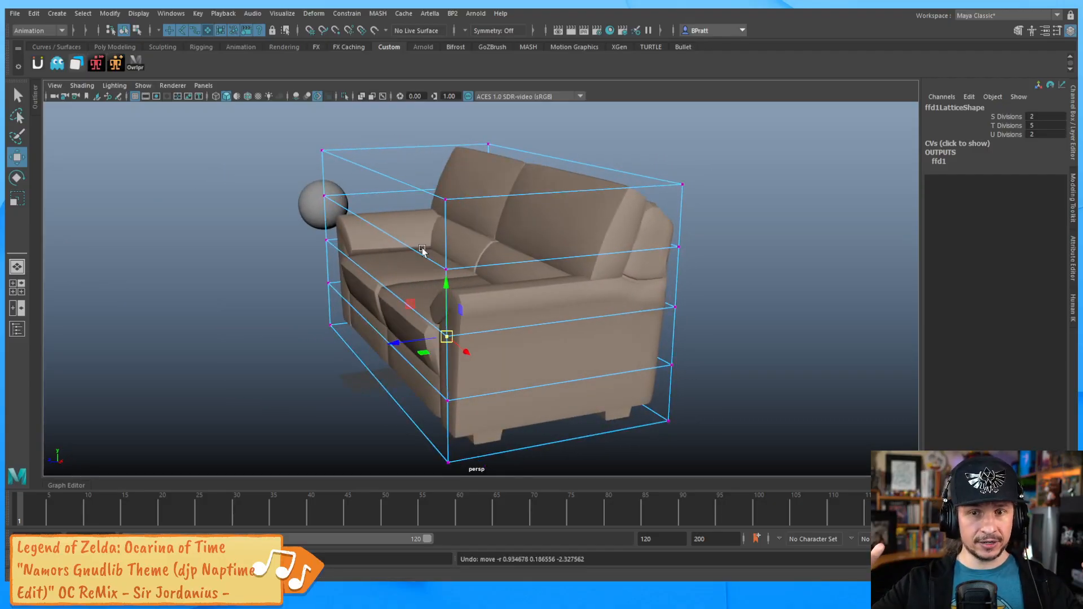
{"action": "left_click_drag", "start_coordinate": [506, 280], "coordinate": [601, 294], "text": "alt"}
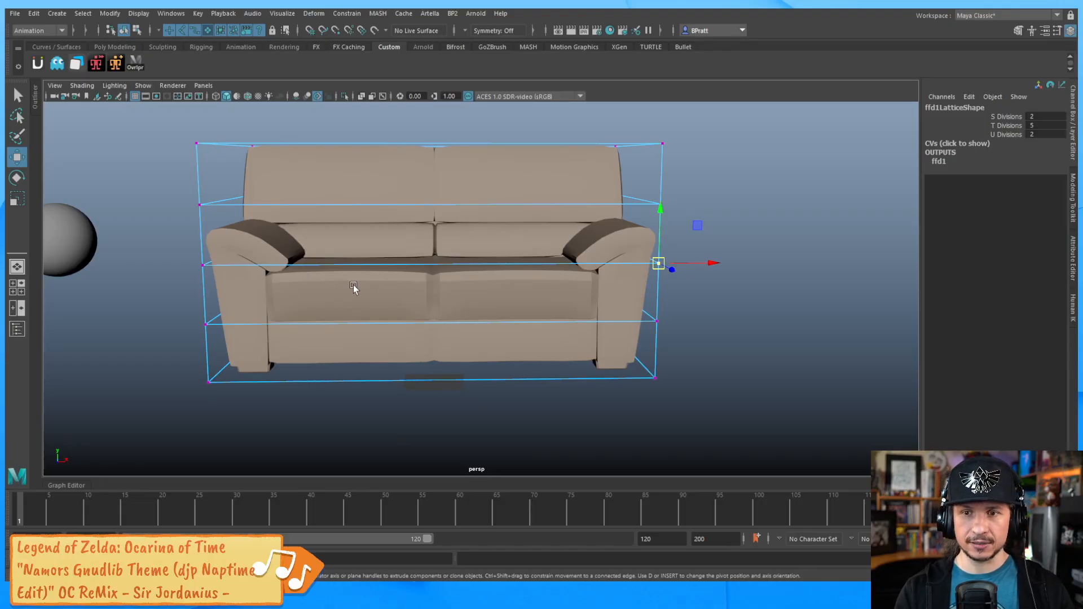
Step: Show the Outliner and select ffd1Lattice followed by ffd1Base
{"action": "left_click", "coordinate": [36, 105]}
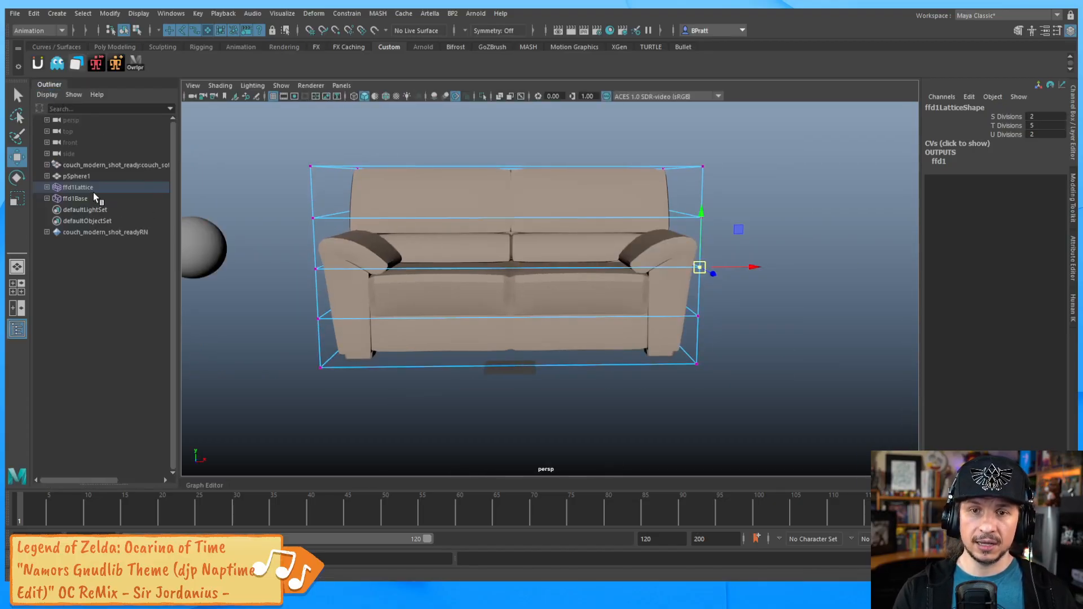
{"action": "left_click", "coordinate": [78, 187]}
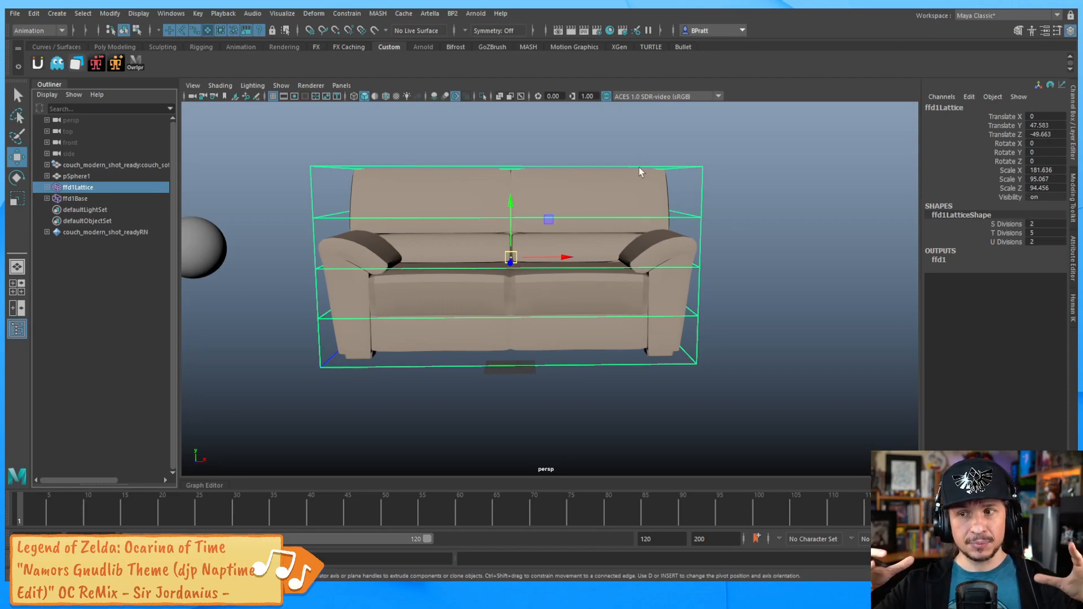
{"action": "left_click", "coordinate": [83, 199]}
Step: Try moving ffd1Base away from the couch independently of the lattice, and undo each move
{"action": "left_click_drag", "start_coordinate": [564, 260], "coordinate": [622, 258]}
{"action": "left_click_drag", "start_coordinate": [605, 218], "coordinate": [601, 112]}
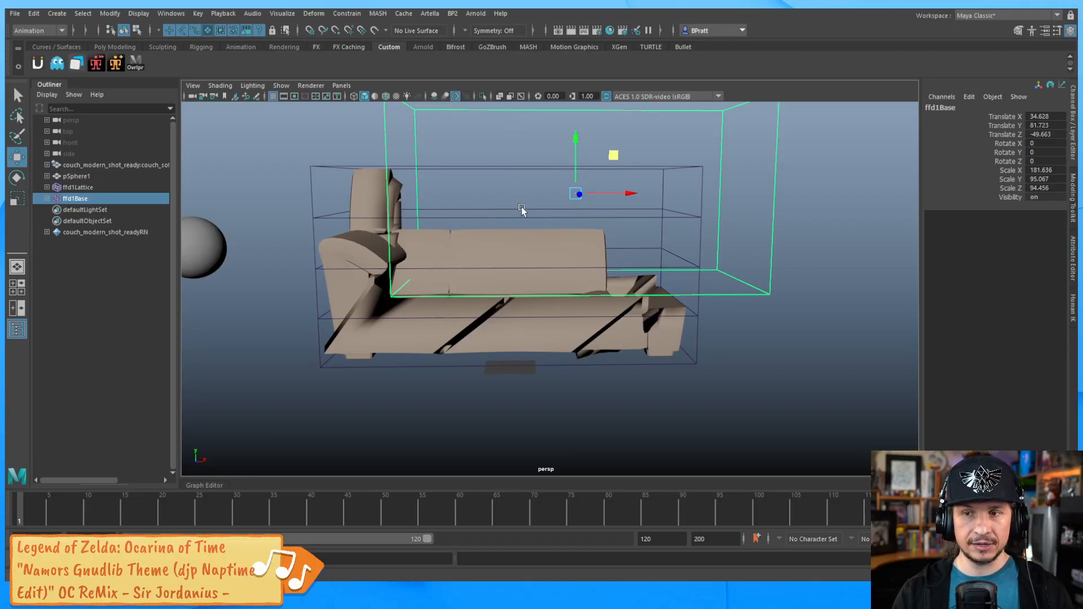
{"action": "key", "text": "ctrl+z"}
{"action": "key", "text": "ctrl+z"}
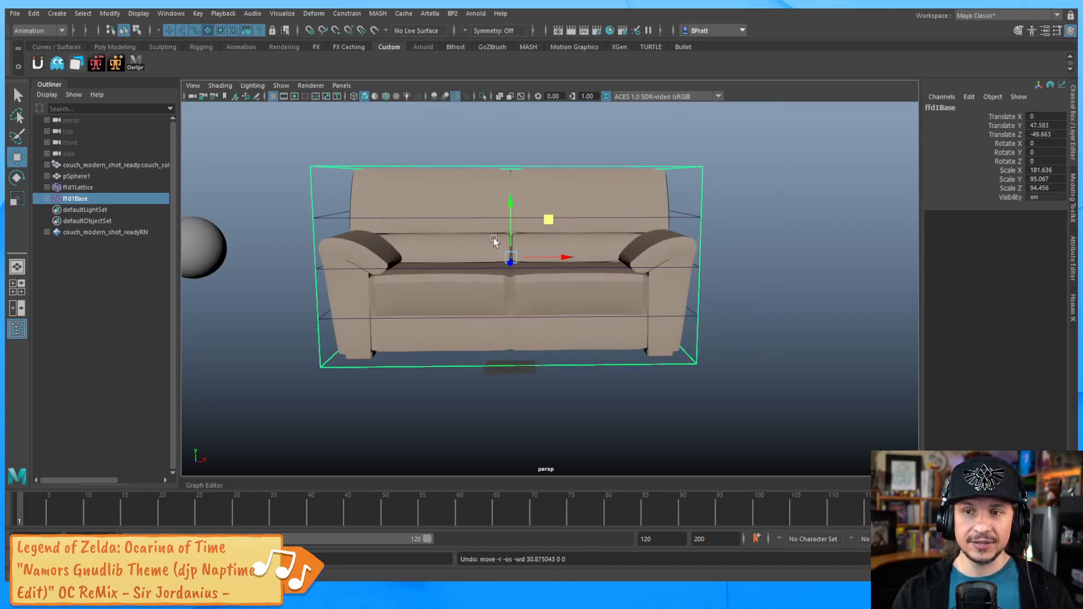
{"action": "left_click_drag", "start_coordinate": [548, 220], "coordinate": [471, 228]}
{"action": "key", "text": "ctrl+z"}
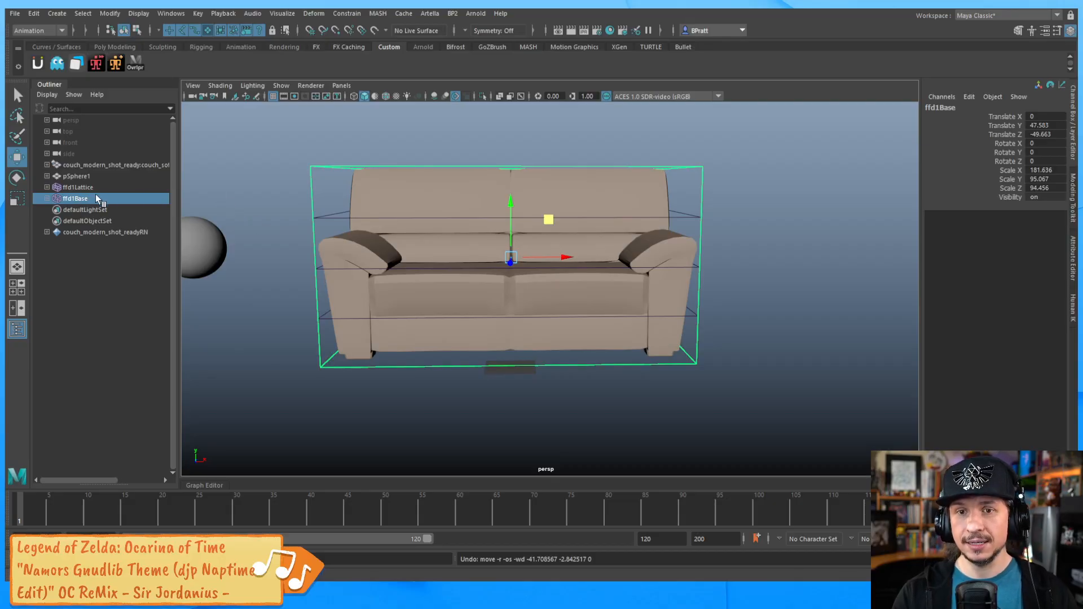
Step: Select ffd1Lattice together with ffd1Base, scale both down uniformly, and move them onto the couch's left seat cushion
{"action": "left_click_drag", "start_coordinate": [93, 186], "coordinate": [85, 198]}
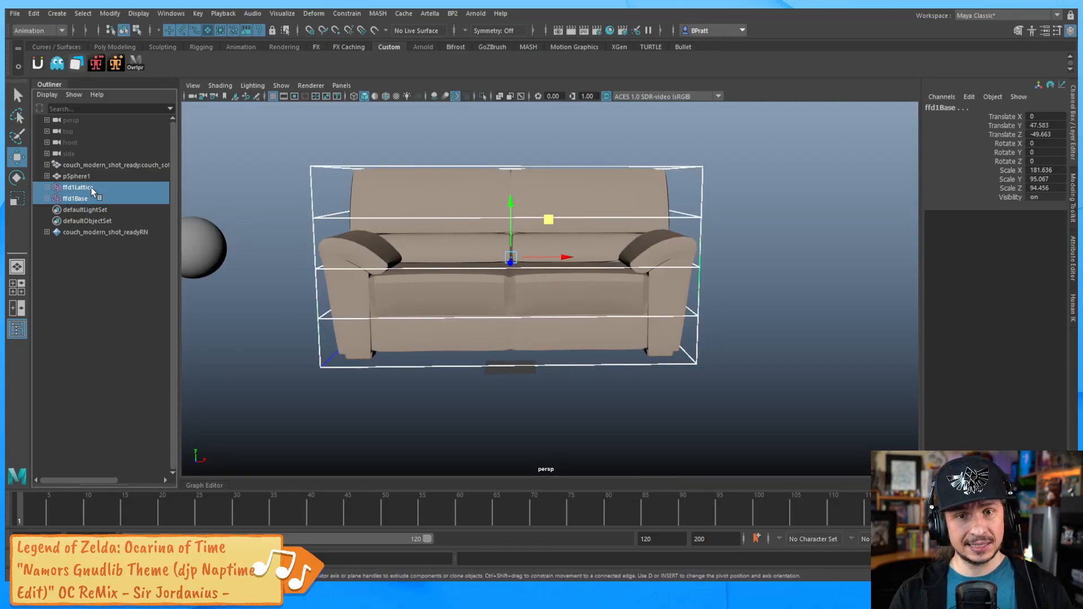
{"action": "key", "text": "r"}
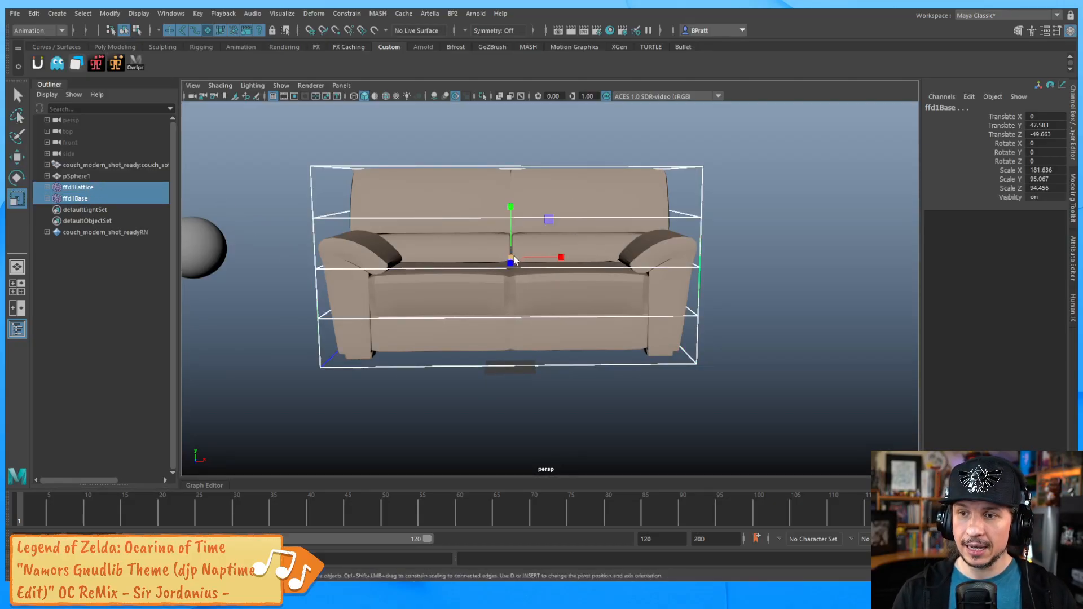
{"action": "left_click_drag", "start_coordinate": [546, 270], "coordinate": [388, 336], "text": "alt"}
{"action": "key", "text": "w"}
{"action": "left_click_drag", "start_coordinate": [546, 265], "coordinate": [483, 291], "text": "alt"}
{"action": "left_click_drag", "start_coordinate": [500, 261], "coordinate": [439, 277]}
Step: Fit the lattice and its base to the left seat cushion's width, at Translate X -33.242 and Scale X 66.789
{"action": "left_click_drag", "start_coordinate": [491, 289], "coordinate": [564, 267], "text": "alt"}
{"action": "right_click_drag", "start_coordinate": [532, 252], "coordinate": [575, 272], "text": "alt"}
{"action": "left_click_drag", "start_coordinate": [576, 272], "coordinate": [463, 251], "text": "alt"}
{"action": "middle_click_drag", "start_coordinate": [459, 245], "coordinate": [550, 242], "text": "alt"}
{"action": "right_click_drag", "start_coordinate": [551, 242], "coordinate": [616, 232], "text": "alt"}
{"action": "left_click_drag", "start_coordinate": [590, 232], "coordinate": [578, 256], "text": "alt"}
{"action": "right_click_drag", "start_coordinate": [578, 256], "coordinate": [646, 241], "text": "alt"}
{"action": "middle_click_drag", "start_coordinate": [525, 243], "coordinate": [565, 265], "text": "alt"}
{"action": "left_click_drag", "start_coordinate": [564, 265], "coordinate": [602, 243], "text": "alt"}
{"action": "key", "text": "r"}
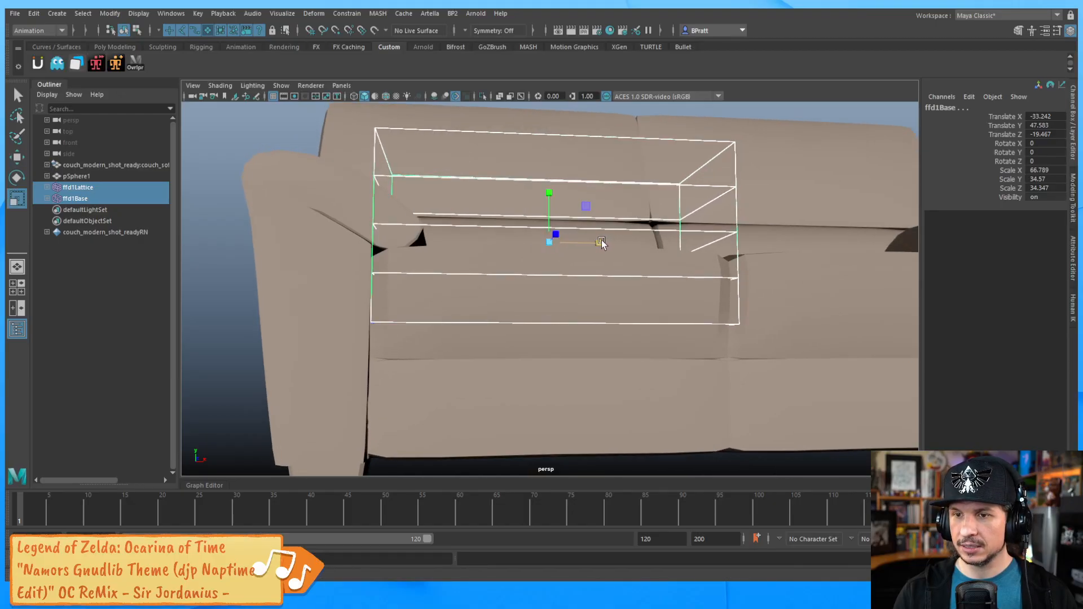
Step: Fit the lattice and base around the cushion's height and depth, at Translate Y 34.472, Scale Y 21.095 and Scale Z 49.751
{"action": "left_click_drag", "start_coordinate": [494, 248], "coordinate": [413, 321], "text": "alt"}
{"action": "key", "text": "w"}
{"action": "key", "text": "r"}
{"action": "key", "text": "w"}
{"action": "key", "text": "r"}
{"action": "middle_click_drag", "start_coordinate": [414, 322], "coordinate": [453, 290], "text": "alt"}
{"action": "left_click_drag", "start_coordinate": [407, 294], "coordinate": [474, 266]}
{"action": "key", "text": "w"}
{"action": "key", "text": "r"}
{"action": "key", "text": "w"}
{"action": "left_click_drag", "start_coordinate": [430, 309], "coordinate": [440, 308]}
{"action": "left_click_drag", "start_coordinate": [440, 307], "coordinate": [665, 290], "text": "alt"}
{"action": "left_click", "coordinate": [657, 284]}
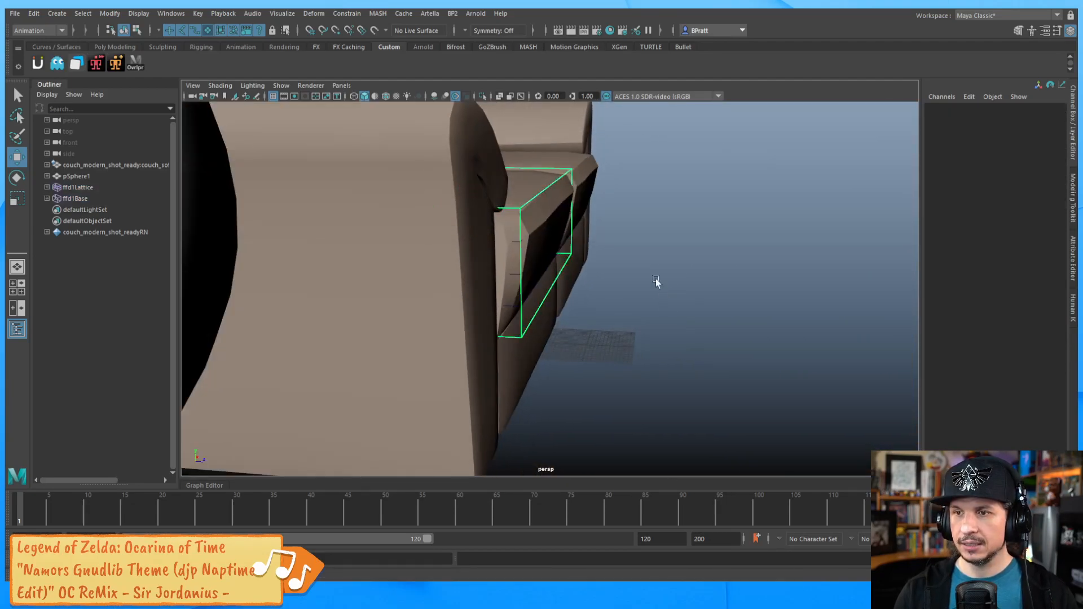
Step: Try moving the top front right corner point of the cushion lattice, and undo the point moves
{"action": "right_click", "coordinate": [566, 167]}
{"action": "right_click_drag", "start_coordinate": [566, 168], "coordinate": [564, 141]}
{"action": "left_click", "coordinate": [571, 168]}
{"action": "left_click", "coordinate": [571, 170]}
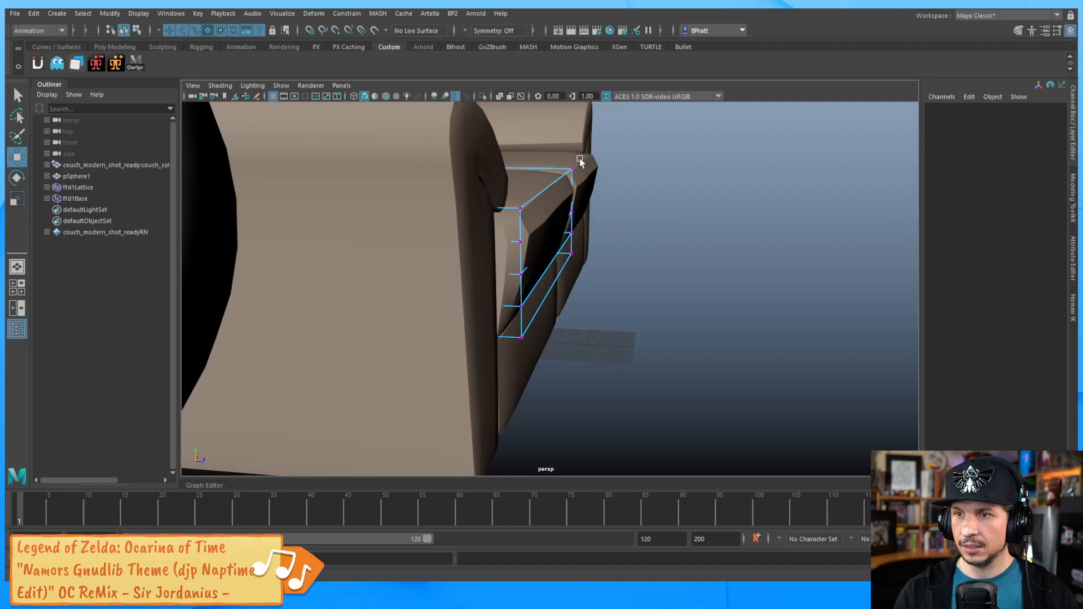
{"action": "left_click", "coordinate": [570, 168]}
{"action": "left_click_drag", "start_coordinate": [571, 169], "coordinate": [547, 169]}
{"action": "middle_click_drag", "start_coordinate": [547, 169], "coordinate": [574, 259], "text": "alt"}
{"action": "mouse_move", "coordinate": [596, 256]}
{"action": "left_mouse_down"}
{"action": "mouse_move", "coordinate": [572, 213]}
{"action": "mouse_move", "coordinate": [606, 246]}
{"action": "left_mouse_up"}
{"action": "left_click_drag", "start_coordinate": [607, 248], "coordinate": [621, 307], "text": "alt"}
{"action": "left_click_drag", "start_coordinate": [652, 246], "coordinate": [586, 333]}
{"action": "key", "text": "ctrl+z"}
{"action": "key", "text": "ctrl+z"}
{"action": "key", "text": "ctrl+z"}
{"action": "key", "text": "ctrl+z"}
{"action": "key", "text": "ctrl+z"}
{"action": "key", "text": "ctrl+z"}
Step: Extend ffd1Lattice and ffd1Base together in depth to Scale Z 53.452, and shift them to Translate Z -28.724
{"action": "left_click_drag", "start_coordinate": [95, 186], "coordinate": [94, 201]}
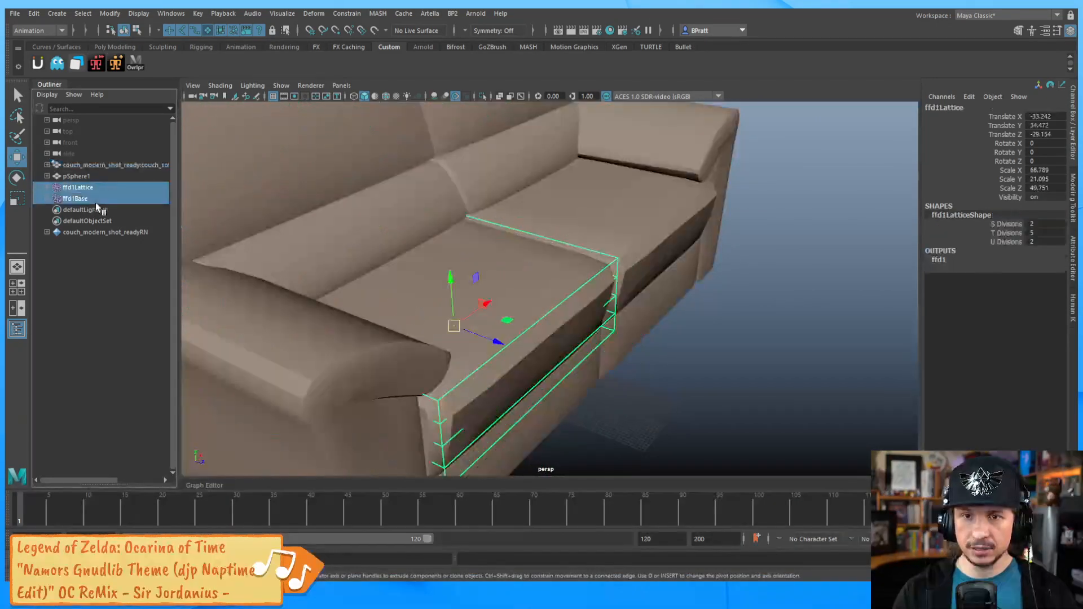
{"action": "key", "text": "r"}
{"action": "left_click_drag", "start_coordinate": [492, 339], "coordinate": [600, 264]}
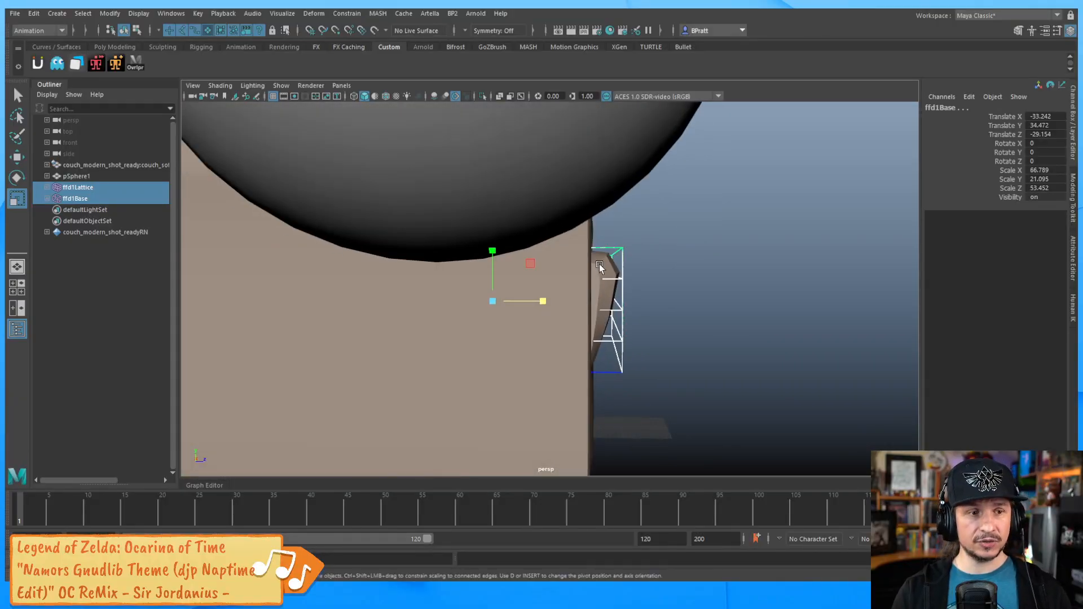
{"action": "left_click_drag", "start_coordinate": [553, 293], "coordinate": [506, 367], "text": "alt"}
{"action": "key", "text": "w"}
{"action": "left_click_drag", "start_coordinate": [510, 332], "coordinate": [510, 296], "text": "alt"}
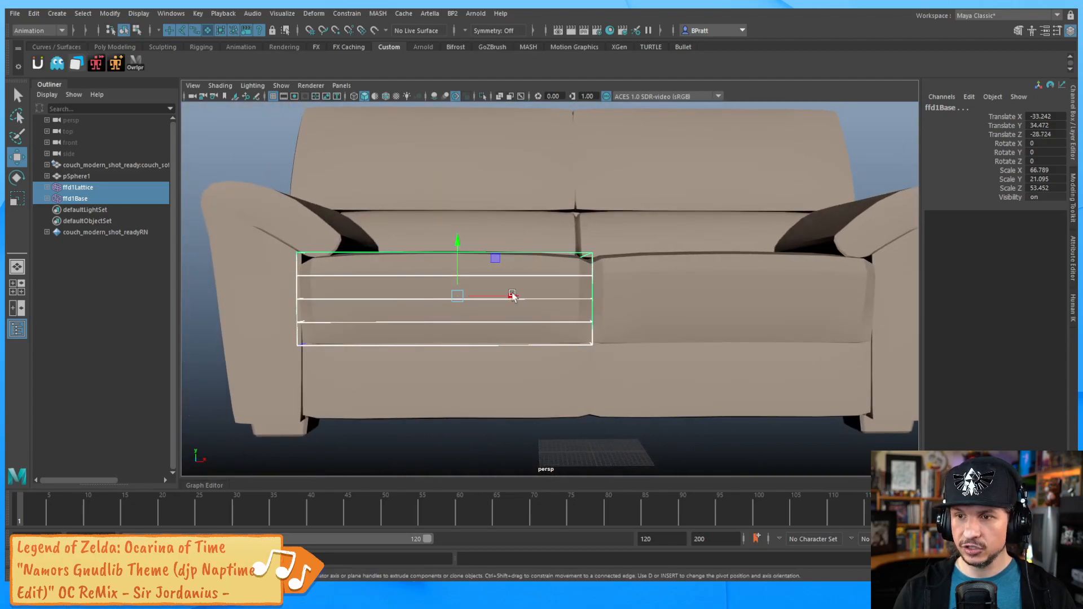
Step: Increase the height of the lattice and base together to Scale Y 22.266
{"action": "key", "text": "r"}
{"action": "left_click_drag", "start_coordinate": [460, 243], "coordinate": [458, 240]}
{"action": "left_click_drag", "start_coordinate": [458, 240], "coordinate": [591, 352], "text": "alt"}
{"action": "key", "text": "w"}
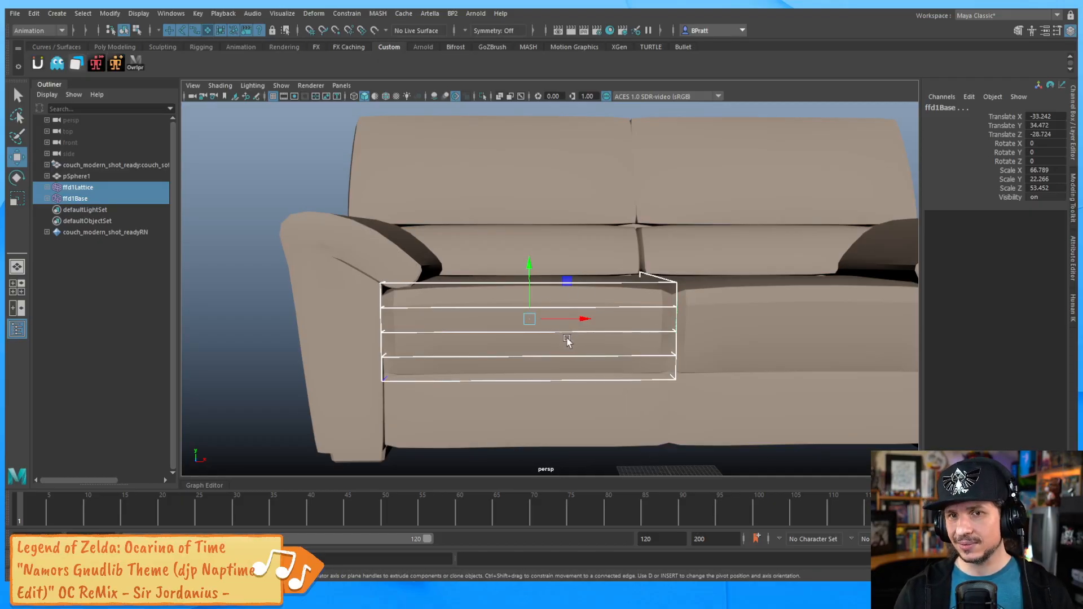
Step: Set the T Divisions of ffd1Lattice to 2
{"action": "left_click", "coordinate": [100, 188]}
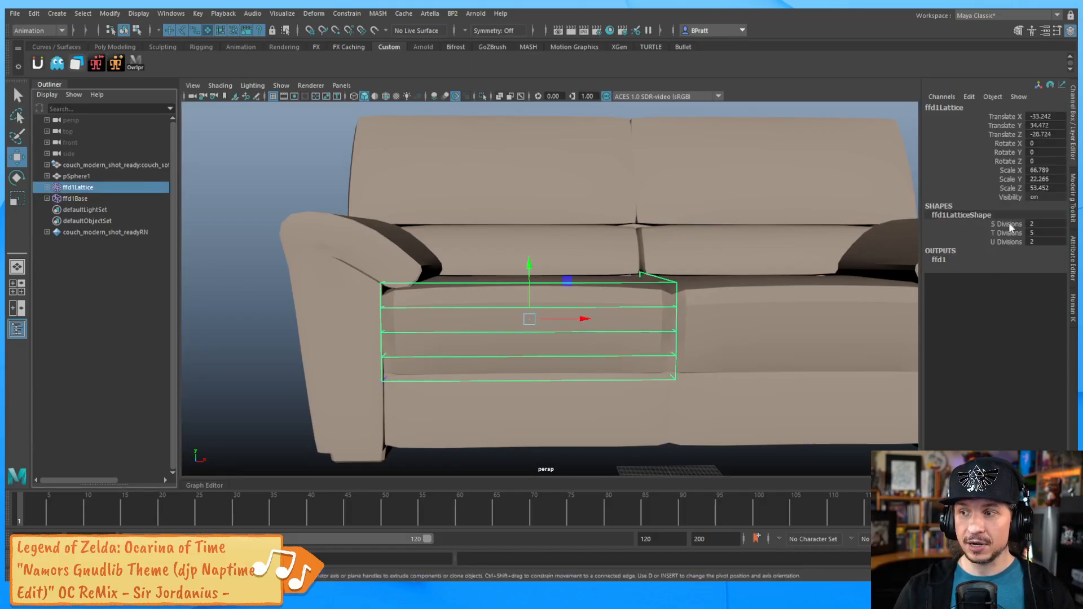
{"action": "double_click", "coordinate": [1040, 233]}
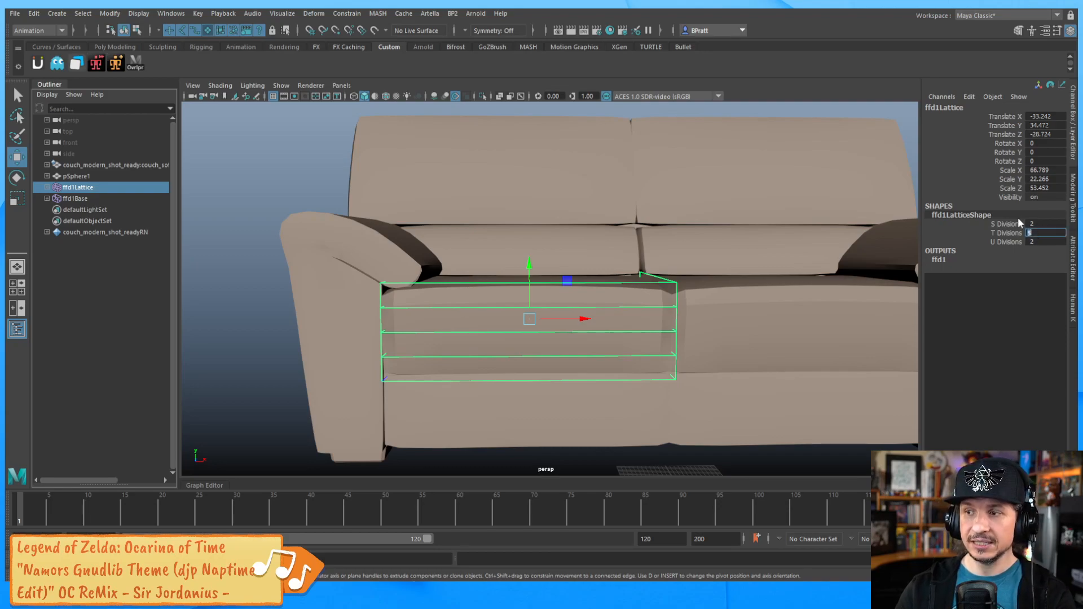
{"action": "type", "text": "2"}
{"action": "key", "text": "Return"}
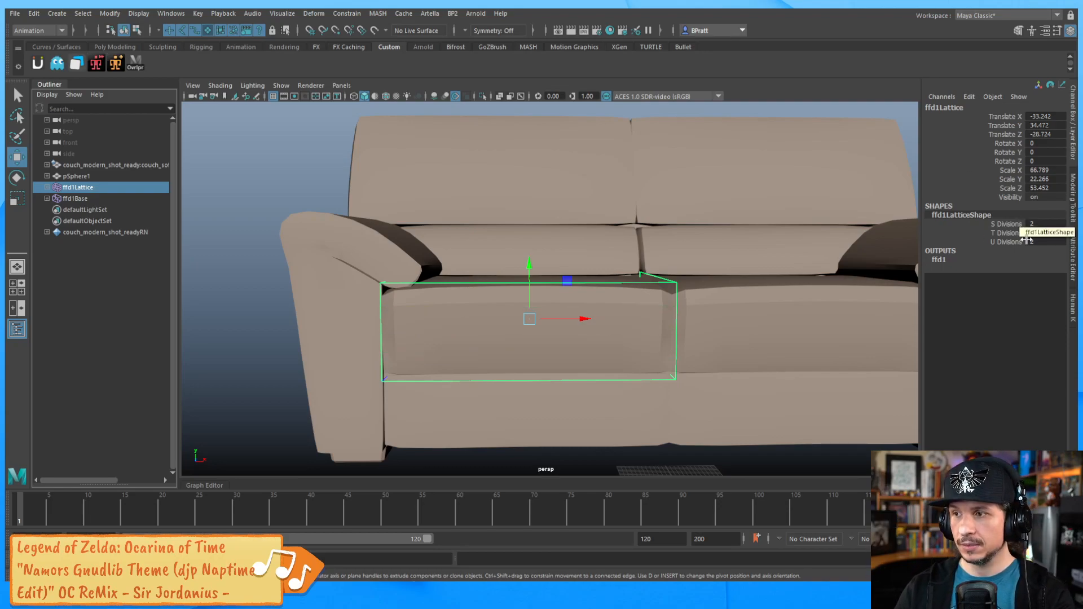
Step: Set the lattice's S Divisions and U Divisions to 3
{"action": "double_click", "coordinate": [1039, 224]}
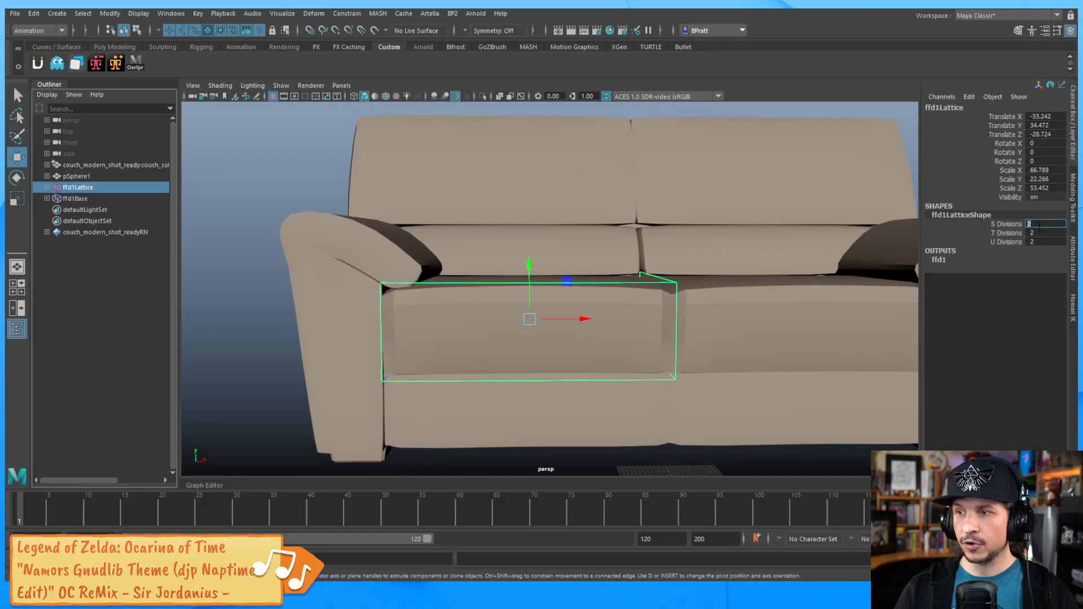
{"action": "left_click_drag", "start_coordinate": [638, 222], "coordinate": [615, 293], "text": "alt"}
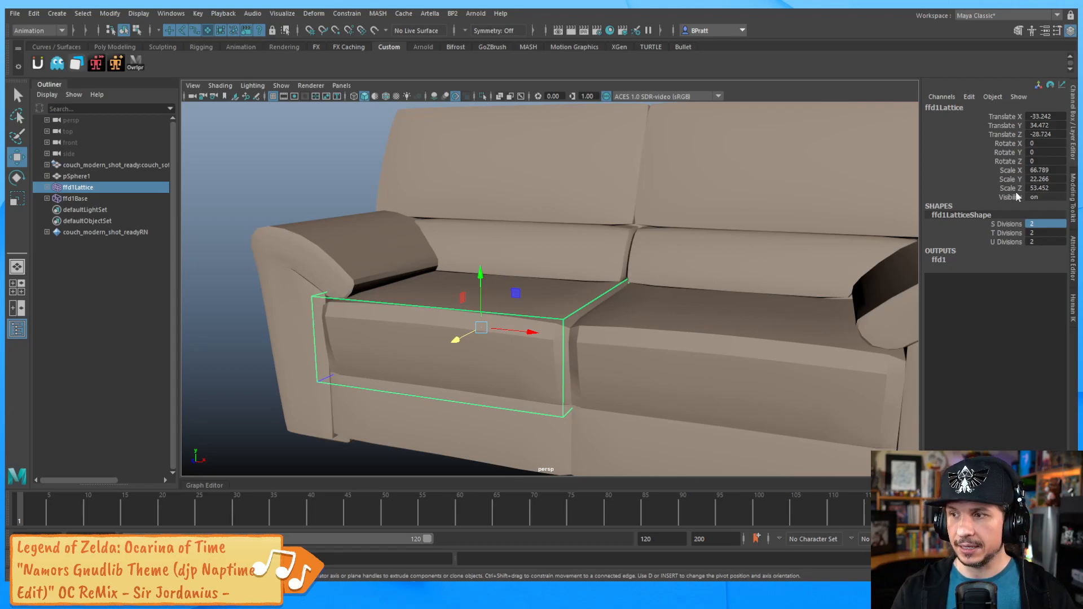
{"action": "left_click", "coordinate": [1051, 224]}
{"action": "type", "text": "3"}
{"action": "key", "text": "Return"}
{"action": "left_click", "coordinate": [1049, 242]}
{"action": "type", "text": "3"}
{"action": "key", "text": "Return"}
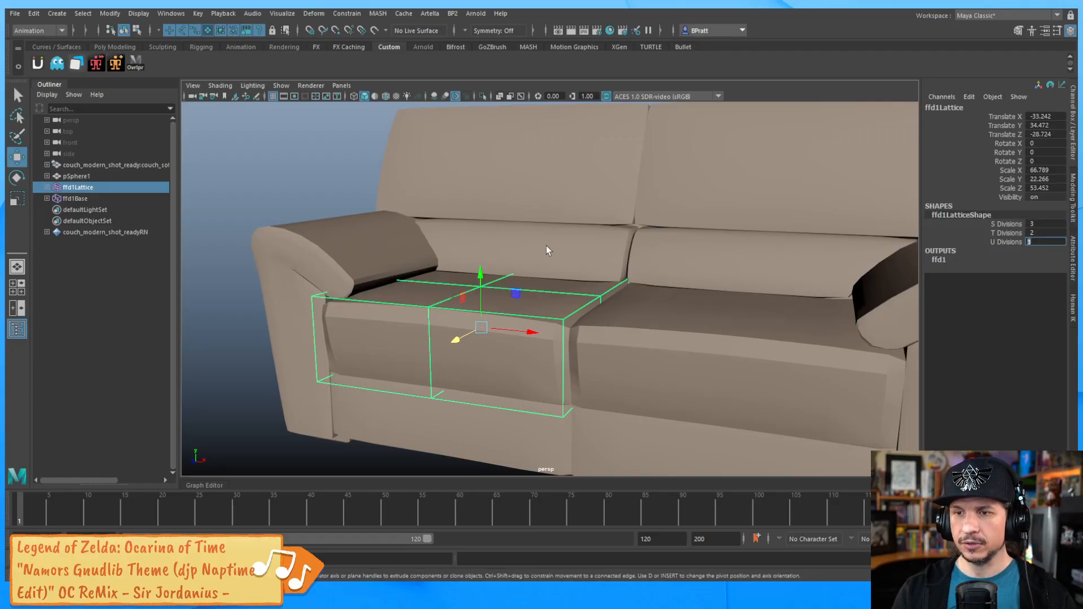
Step: Try pulling down the top front middle lattice point to dent the cushion, and undo the move
{"action": "left_click_drag", "start_coordinate": [544, 313], "coordinate": [578, 311], "text": "alt"}
{"action": "middle_click_drag", "start_coordinate": [544, 266], "coordinate": [612, 232], "text": "alt"}
{"action": "right_click_drag", "start_coordinate": [612, 232], "coordinate": [722, 246], "text": "alt"}
{"action": "left_click_drag", "start_coordinate": [723, 248], "coordinate": [689, 242], "text": "alt"}
{"action": "middle_click_drag", "start_coordinate": [560, 256], "coordinate": [565, 224], "text": "alt"}
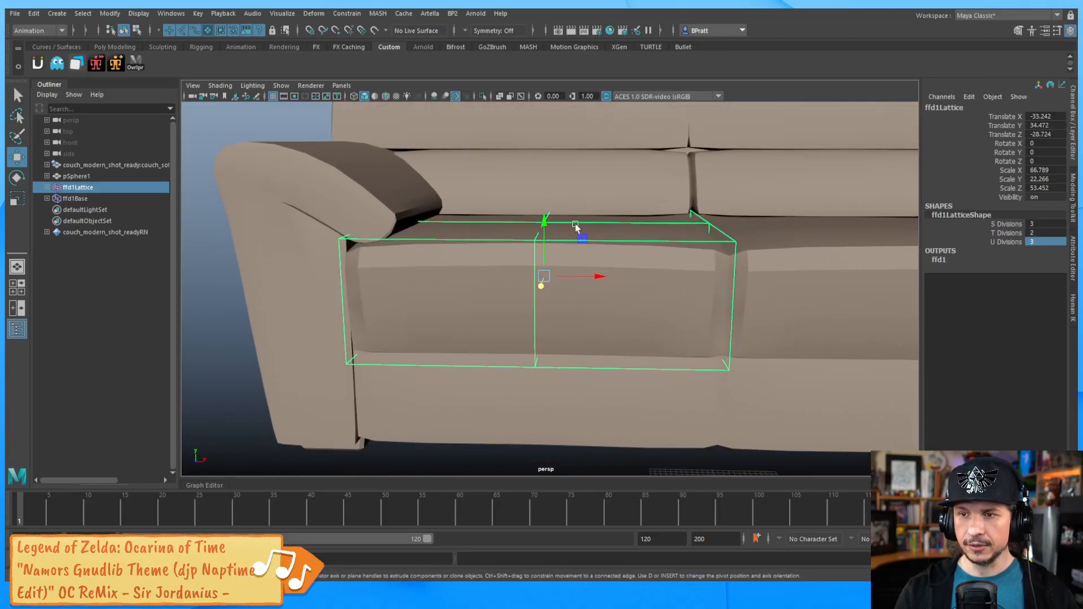
{"action": "right_click_drag", "start_coordinate": [733, 242], "coordinate": [718, 220]}
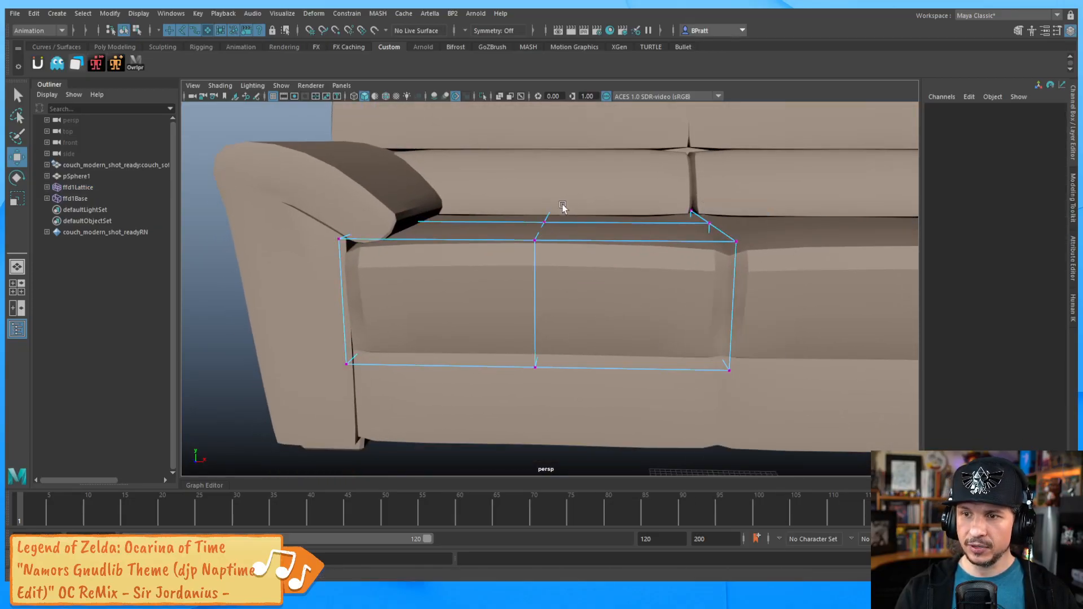
{"action": "left_click", "coordinate": [535, 240]}
{"action": "left_click_drag", "start_coordinate": [533, 296], "coordinate": [525, 240], "text": "alt"}
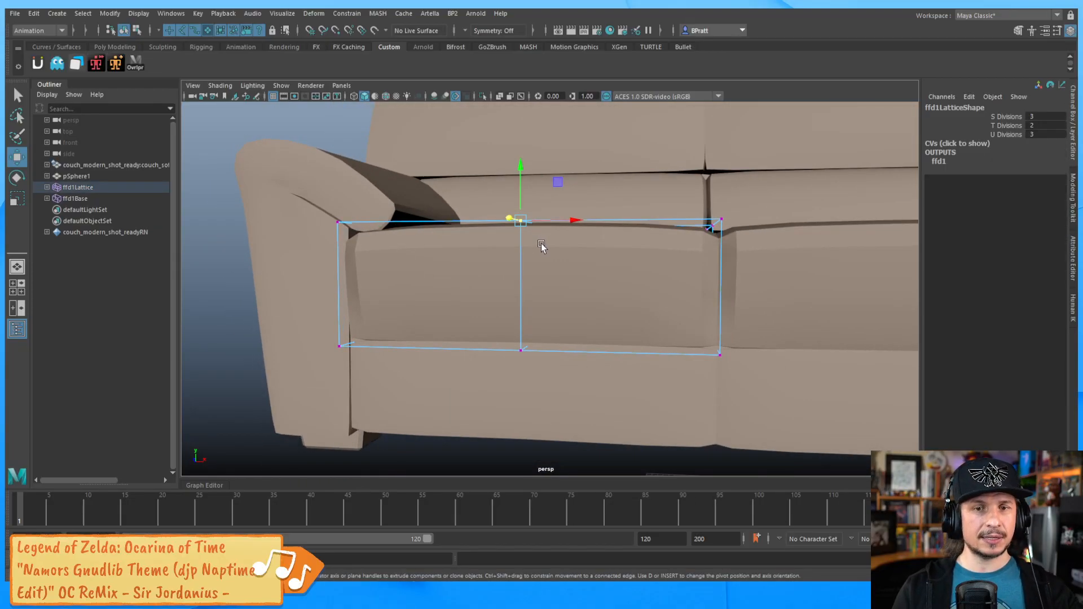
{"action": "left_click_drag", "start_coordinate": [521, 163], "coordinate": [520, 210]}
{"action": "left_click_drag", "start_coordinate": [576, 265], "coordinate": [556, 223], "text": "alt"}
{"action": "key", "text": "ctrl+z"}
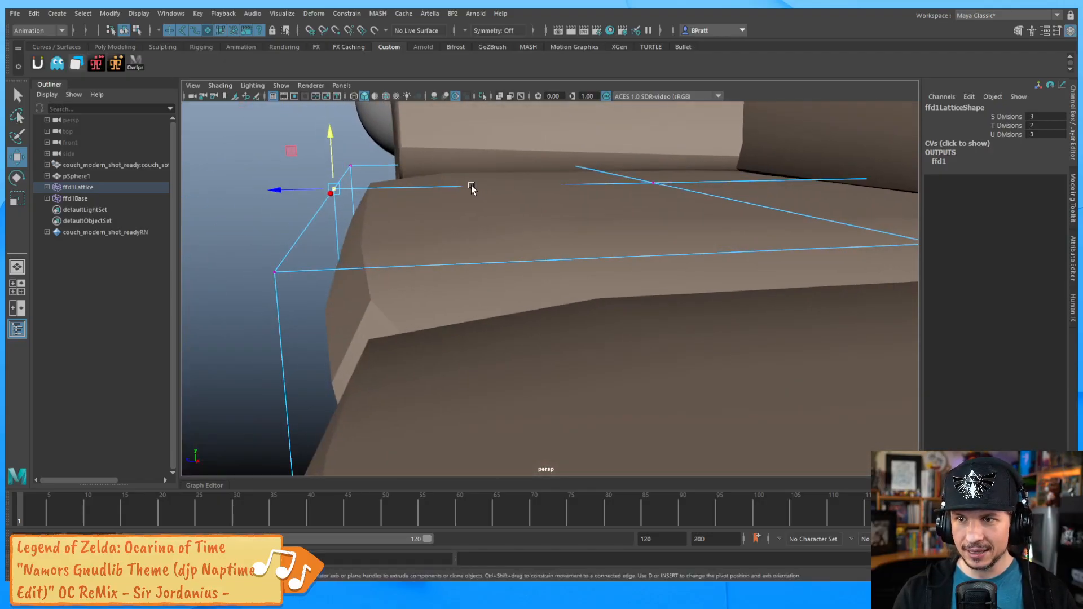
Step: Select ffd1Base and ffd1Lattice together and scale their height to Scale Y 23.248
{"action": "left_click_drag", "start_coordinate": [428, 254], "coordinate": [584, 230], "text": "alt"}
{"action": "left_click", "coordinate": [92, 196]}
{"action": "left_click", "coordinate": [79, 187], "text": "ctrl"}
{"action": "key", "text": "r"}
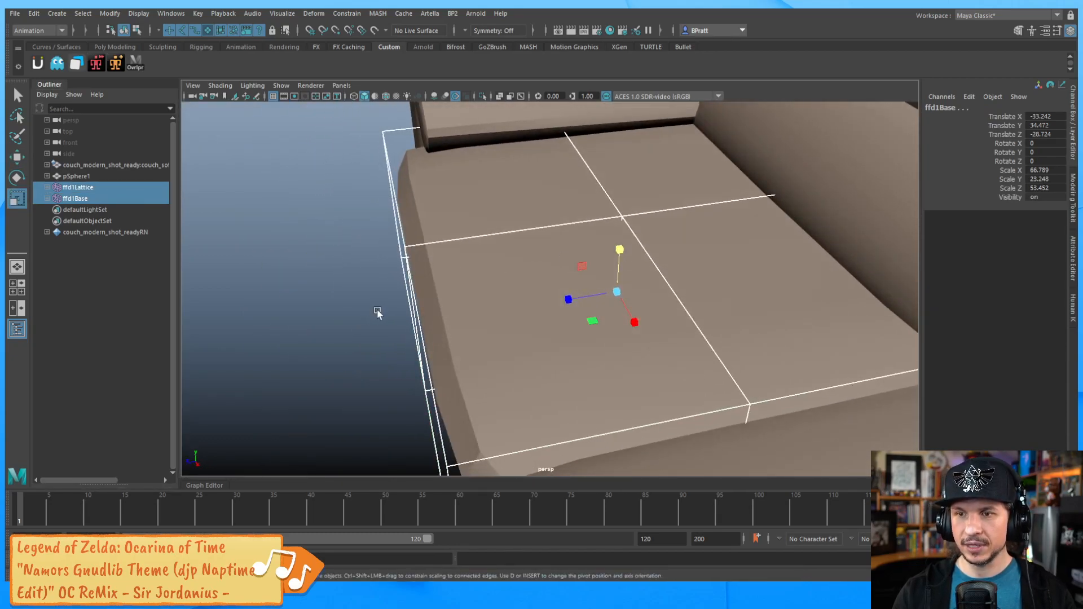
{"action": "left_click_drag", "start_coordinate": [380, 311], "coordinate": [314, 263], "text": "alt"}
{"action": "right_click_drag", "start_coordinate": [389, 219], "coordinate": [377, 217]}
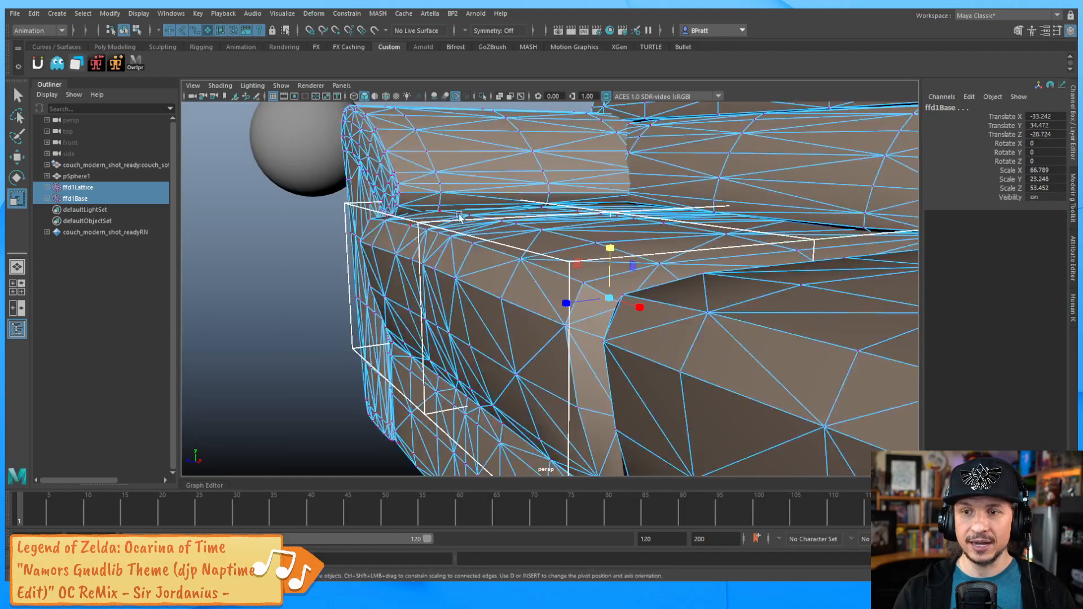
{"action": "key", "text": "ctrl+z"}
Step: Try lowering the top front middle lattice point about 7 units, raise it slightly, and undo both moves
{"action": "mouse_move", "coordinate": [347, 261]}
{"action": "right_mouse_down"}
{"action": "mouse_move", "coordinate": [342, 247]}
{"action": "mouse_move", "coordinate": [347, 274]}
{"action": "mouse_move", "coordinate": [344, 244]}
{"action": "right_mouse_up"}
{"action": "key", "text": "F8"}
{"action": "key", "text": "F8"}
{"action": "left_click", "coordinate": [425, 219]}
{"action": "mouse_move", "coordinate": [425, 219]}
{"action": "left_mouse_down", "text": "alt"}
{"action": "mouse_move", "coordinate": [407, 197]}
{"action": "mouse_move", "coordinate": [410, 228]}
{"action": "left_mouse_up", "text": "alt"}
{"action": "key", "text": "w"}
{"action": "left_click_drag", "start_coordinate": [409, 228], "coordinate": [631, 213], "text": "alt"}
{"action": "right_click_drag", "start_coordinate": [632, 212], "coordinate": [567, 276], "text": "alt"}
{"action": "left_click_drag", "start_coordinate": [567, 276], "coordinate": [559, 271], "text": "alt"}
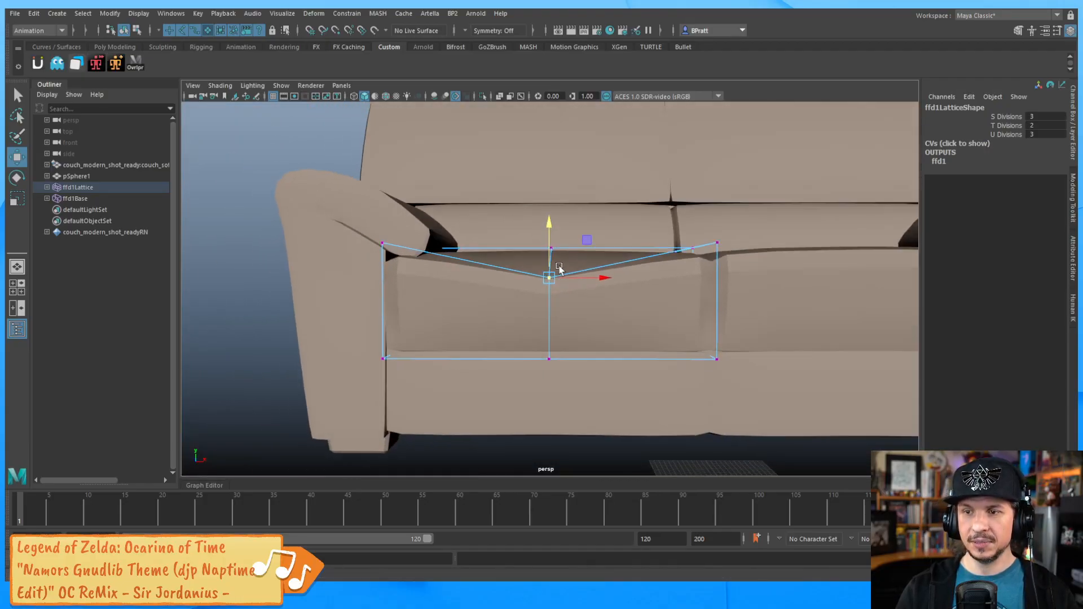
{"action": "left_click_drag", "start_coordinate": [550, 224], "coordinate": [544, 204]}
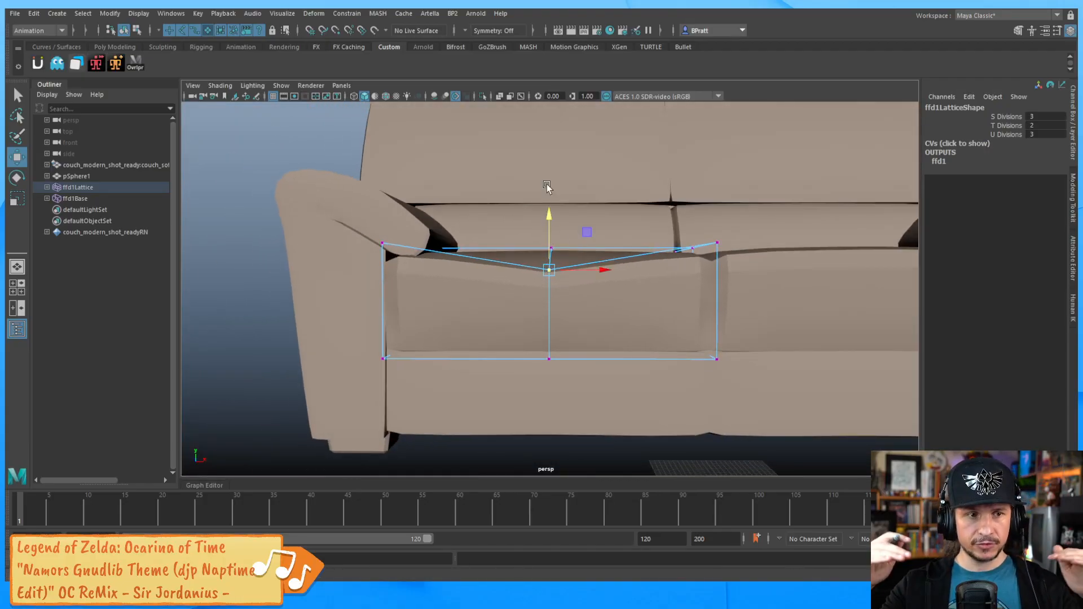
{"action": "key", "text": "ctrl+z"}
{"action": "key", "text": "ctrl+z"}
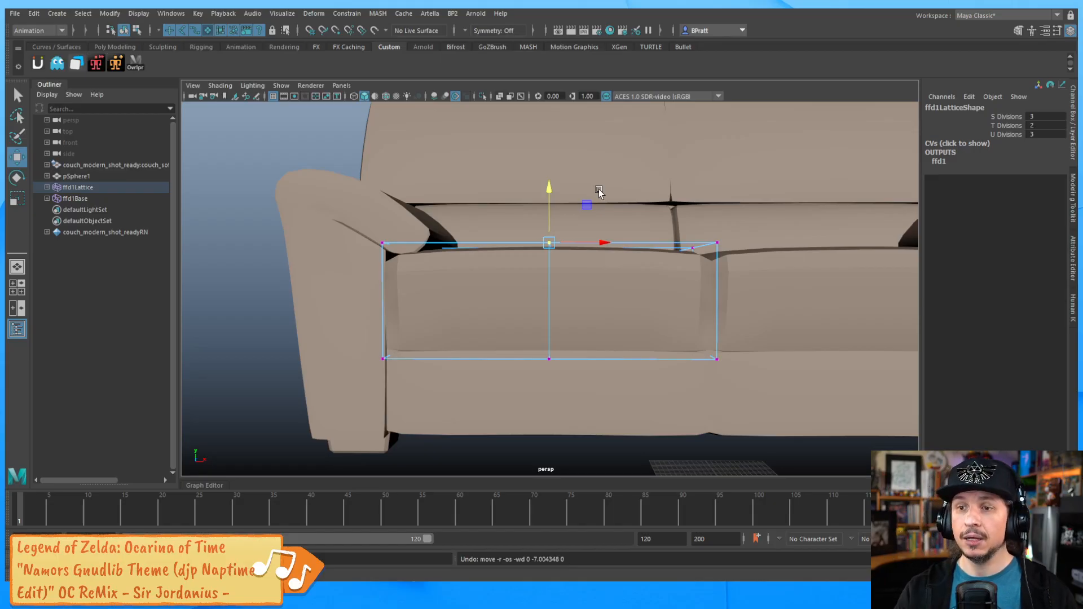
Step: Try pulling the top front middle lattice point about 13.3 units down for a deep dent, and undo it
{"action": "left_click_drag", "start_coordinate": [613, 200], "coordinate": [620, 257], "text": "alt"}
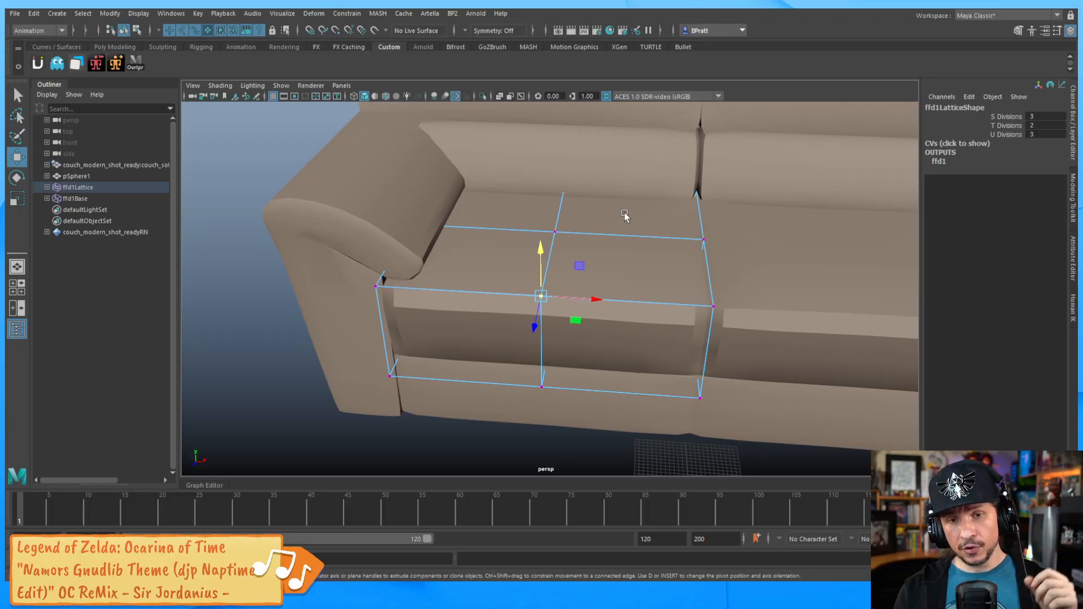
{"action": "left_click_drag", "start_coordinate": [581, 311], "coordinate": [592, 285], "text": "alt"}
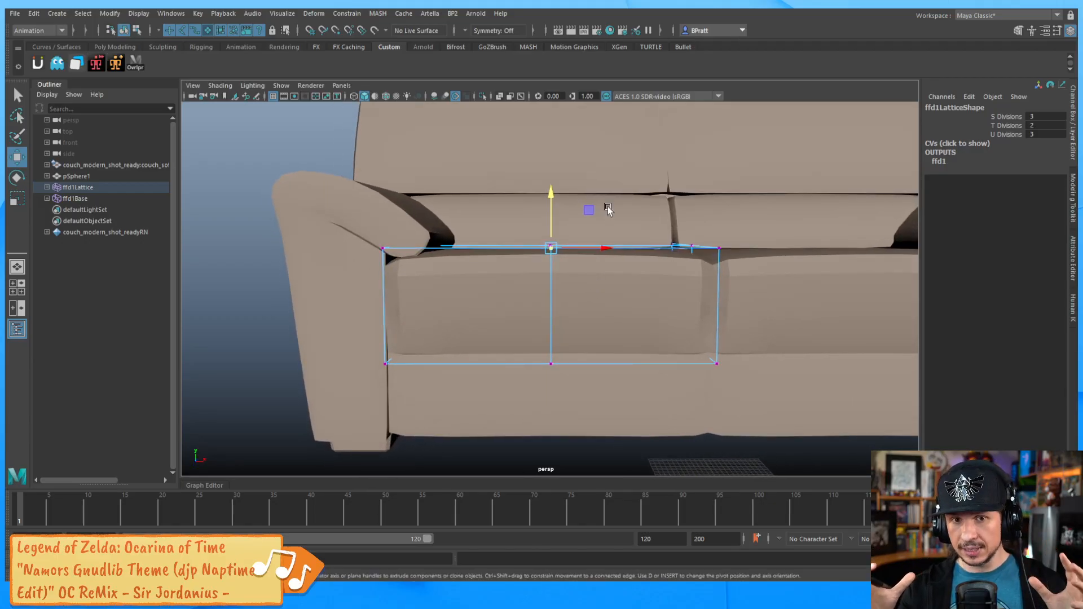
{"action": "middle_click_drag", "start_coordinate": [595, 297], "coordinate": [600, 337], "text": "alt"}
{"action": "left_click_drag", "start_coordinate": [599, 338], "coordinate": [593, 331], "text": "alt"}
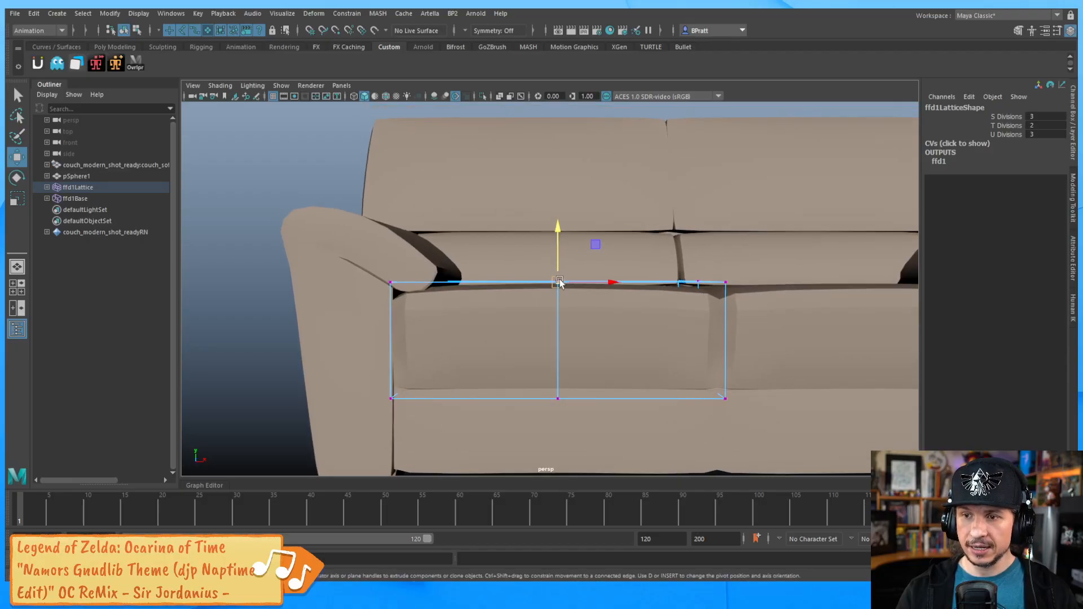
{"action": "left_click_drag", "start_coordinate": [558, 285], "coordinate": [560, 300]}
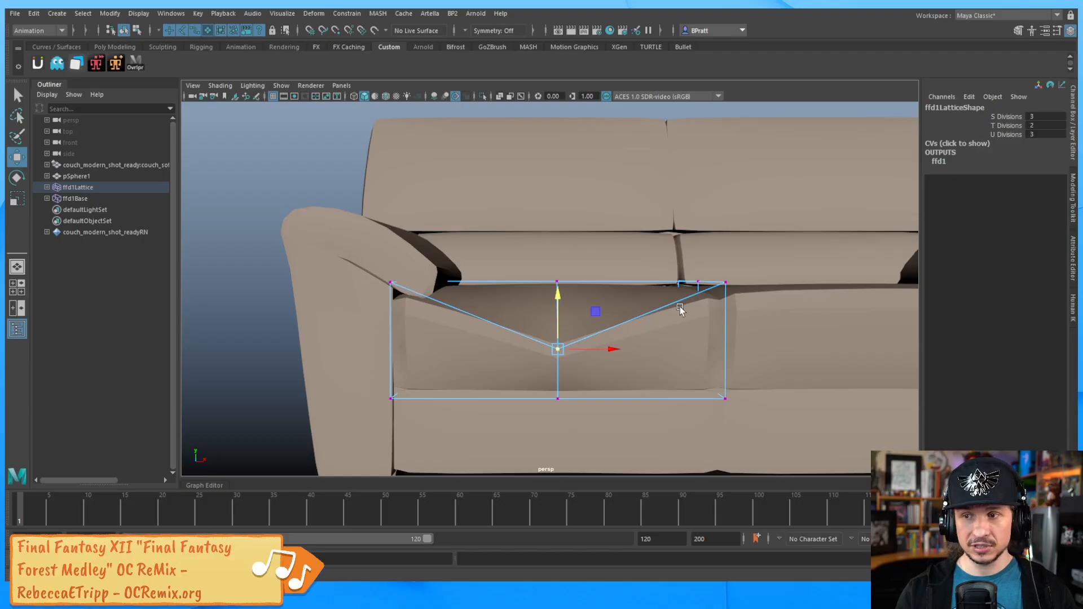
{"action": "key", "text": "ctrl+z"}
Step: Return to object selection and set the lattice's S Divisions to 5
{"action": "key", "text": "F8"}
{"action": "key", "text": "F8"}
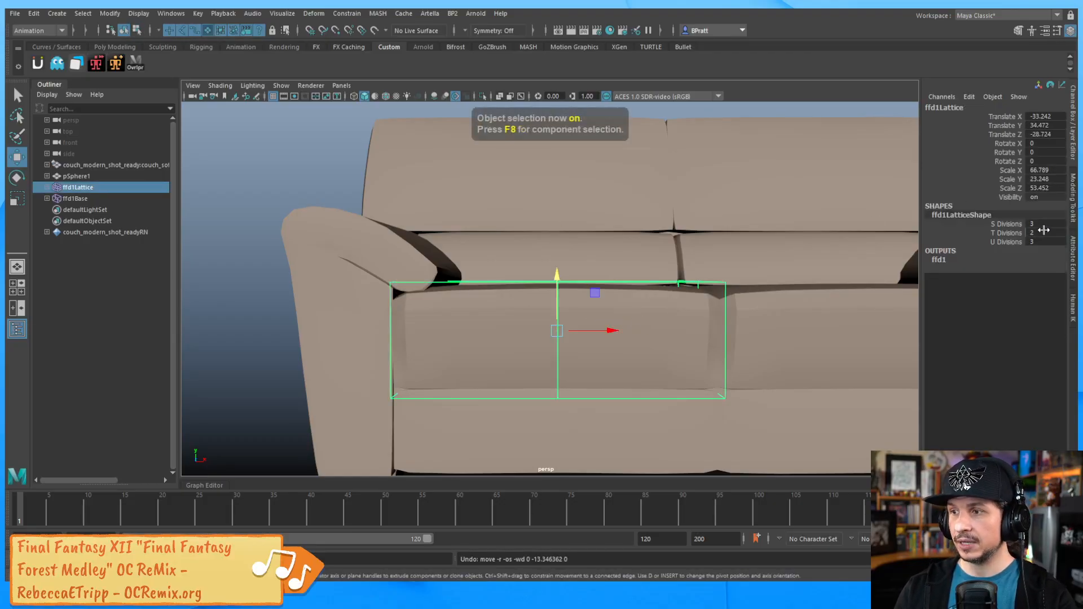
{"action": "double_click", "coordinate": [1042, 225]}
{"action": "type", "text": "4"}
{"action": "key", "text": "Return"}
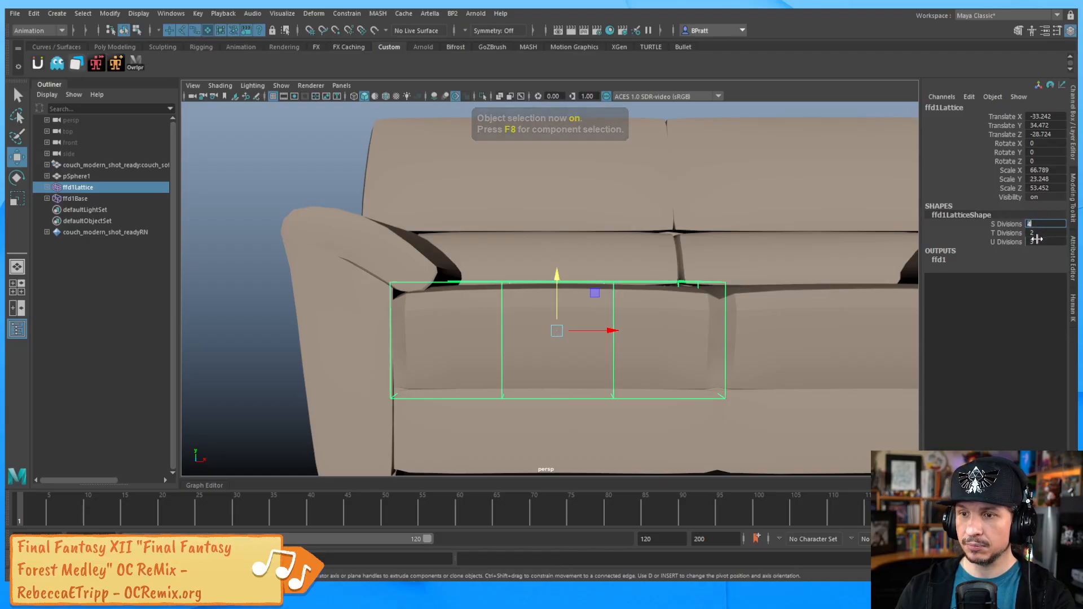
{"action": "type", "text": "5"}
{"action": "key", "text": "Return"}
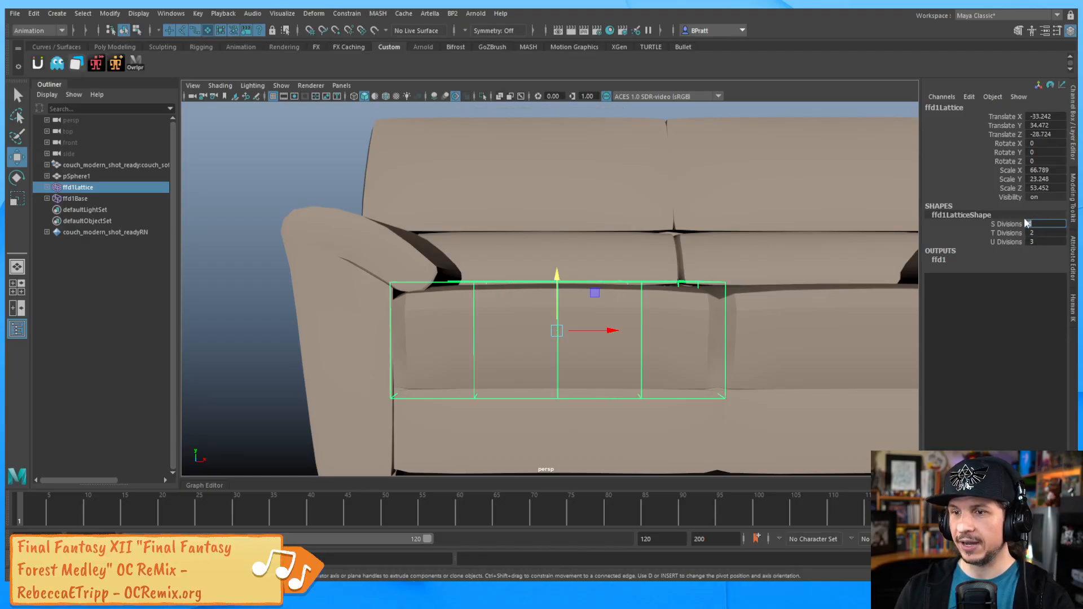
Step: Pull the top front middle point of the subdivided lattice down to make a narrower dent in the cushion
{"action": "right_click_drag", "start_coordinate": [534, 286], "coordinate": [526, 253]}
{"action": "left_click", "coordinate": [557, 289]}
{"action": "left_click_drag", "start_coordinate": [557, 239], "coordinate": [557, 270]}
{"action": "left_click_drag", "start_coordinate": [495, 305], "coordinate": [478, 277], "text": "alt"}
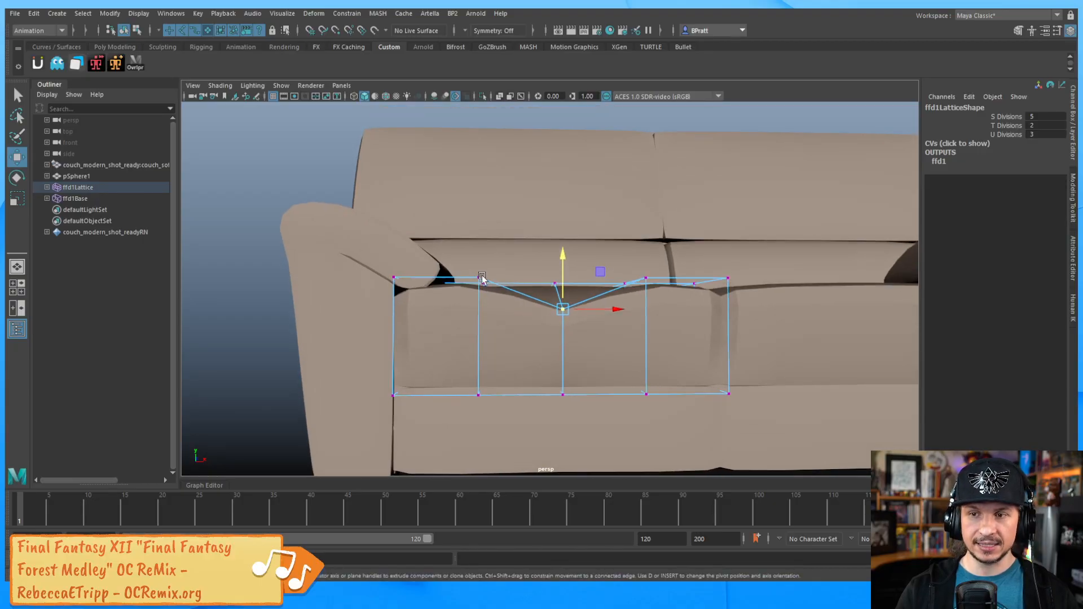
{"action": "left_click_drag", "start_coordinate": [571, 255], "coordinate": [572, 265]}
Step: Slightly lower the top front lattice points on both sides of the middle point to soften the dent
{"action": "left_click", "coordinate": [479, 278]}
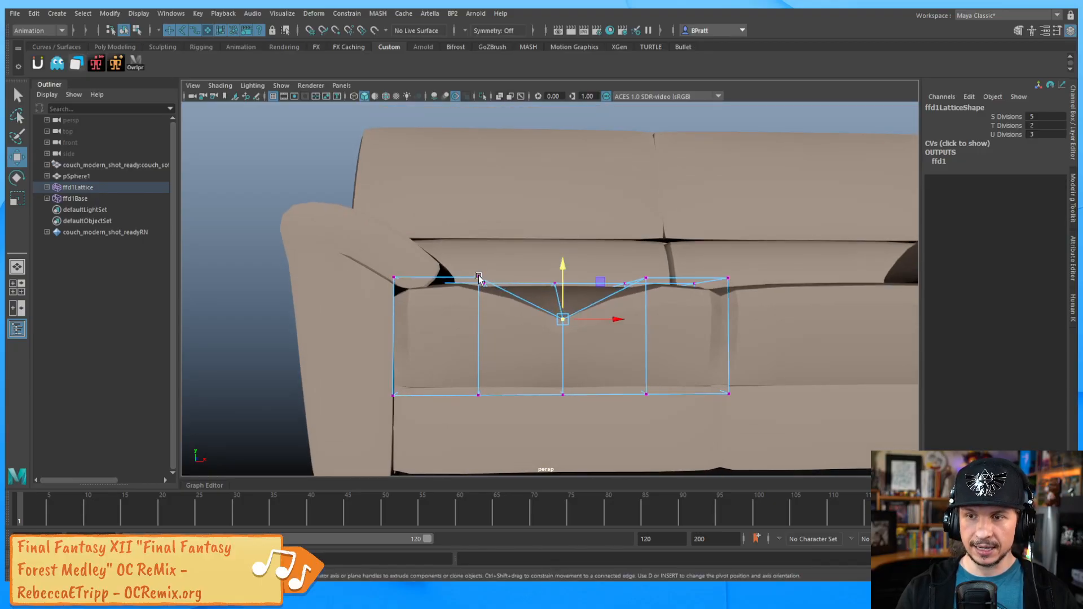
{"action": "left_click_drag", "start_coordinate": [478, 241], "coordinate": [477, 241]}
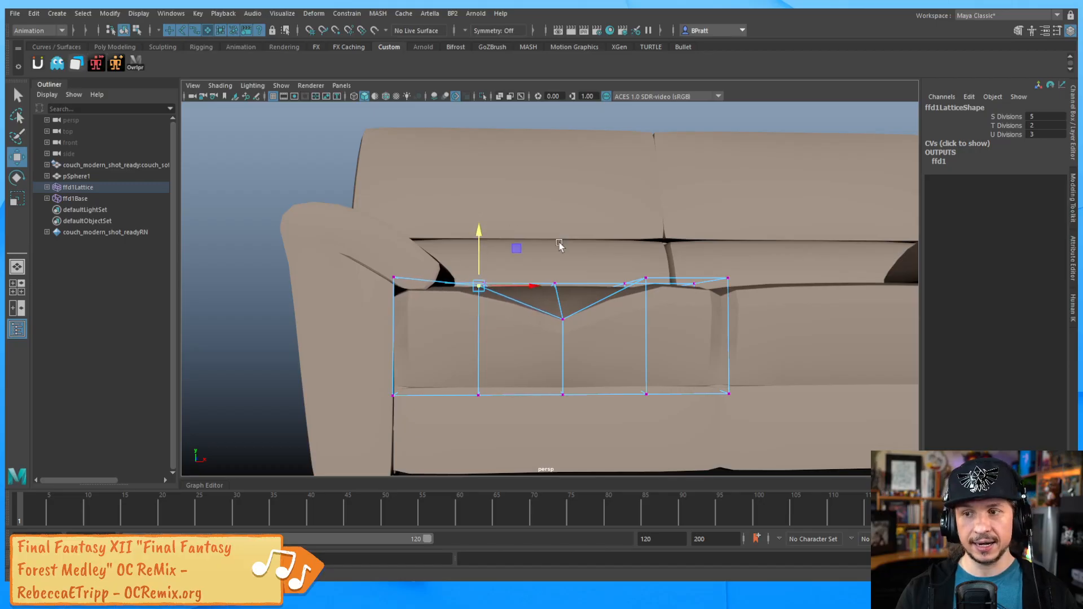
{"action": "left_click", "coordinate": [648, 274]}
{"action": "left_click", "coordinate": [647, 281]}
{"action": "right_click_drag", "start_coordinate": [647, 281], "coordinate": [642, 246]}
{"action": "left_click", "coordinate": [646, 285]}
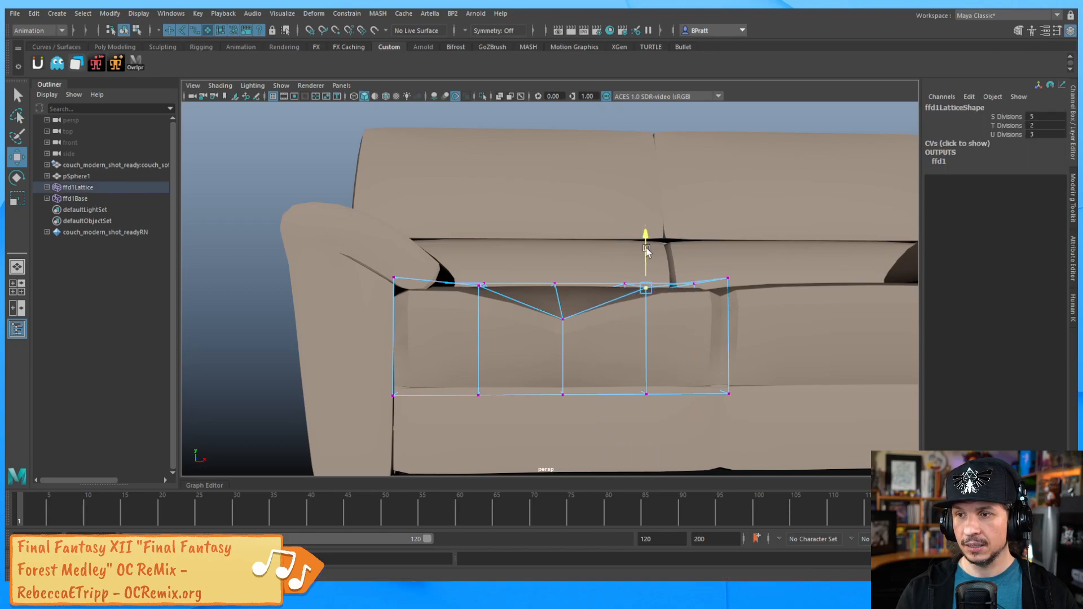
Step: Undo the moves of the lowered top front lattice points to bring the cushion's front edge back to flat
{"action": "left_click_drag", "start_coordinate": [646, 244], "coordinate": [602, 315], "text": "alt"}
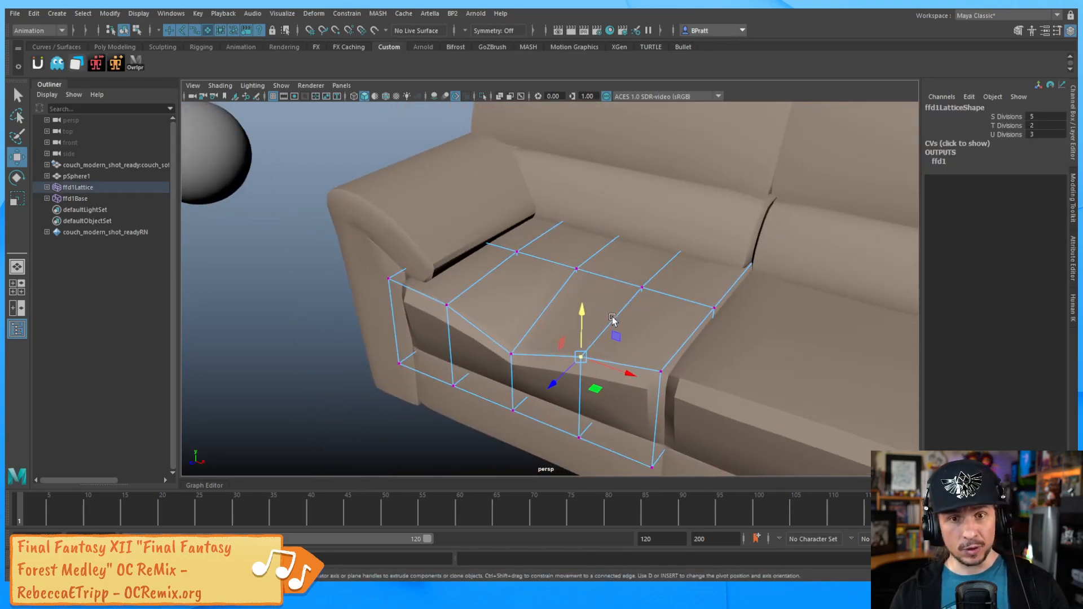
{"action": "key", "text": "ctrl+z"}
{"action": "key", "text": "ctrl+z"}
{"action": "key", "text": "ctrl+z"}
{"action": "key", "text": "ctrl+z"}
{"action": "key", "text": "ctrl+z"}
{"action": "key", "text": "ctrl+z"}
{"action": "key", "text": "ctrl+z"}
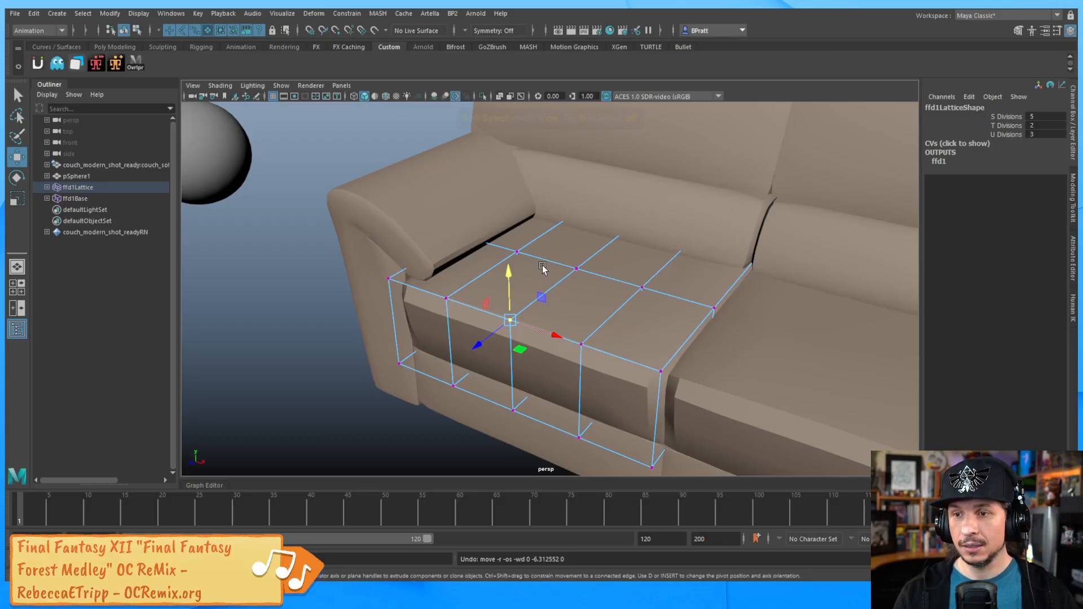
Step: Try pulling the top front middle lattice point about 7.7 units down, and undo it
{"action": "key", "text": "b"}
{"action": "key", "text": "b"}
{"action": "left_click_drag", "start_coordinate": [477, 345], "coordinate": [520, 333]}
{"action": "left_click_drag", "start_coordinate": [530, 250], "coordinate": [529, 296]}
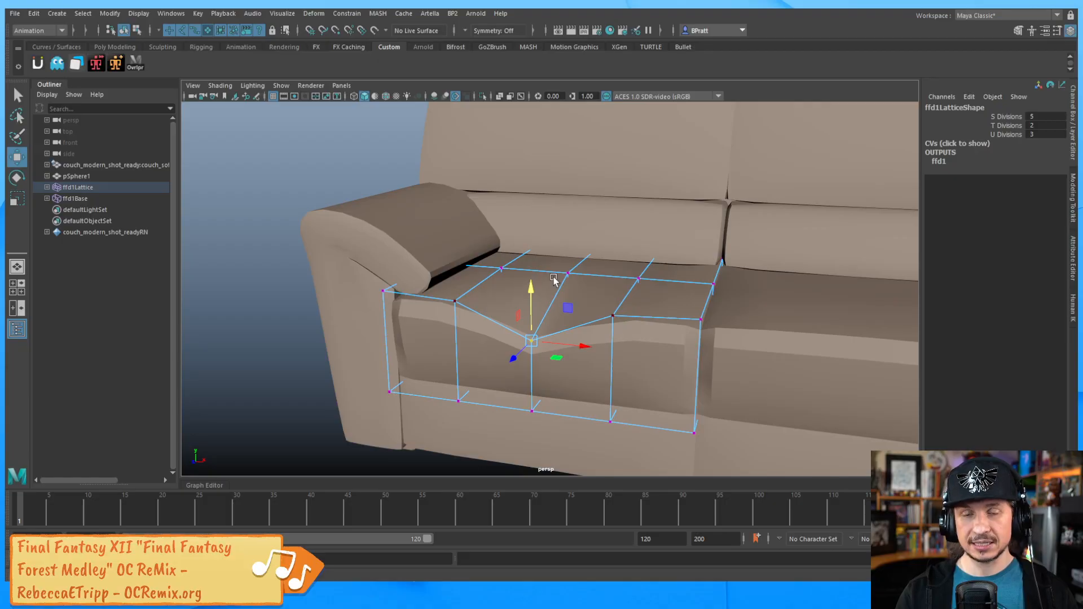
{"action": "key", "text": "ctrl+z"}
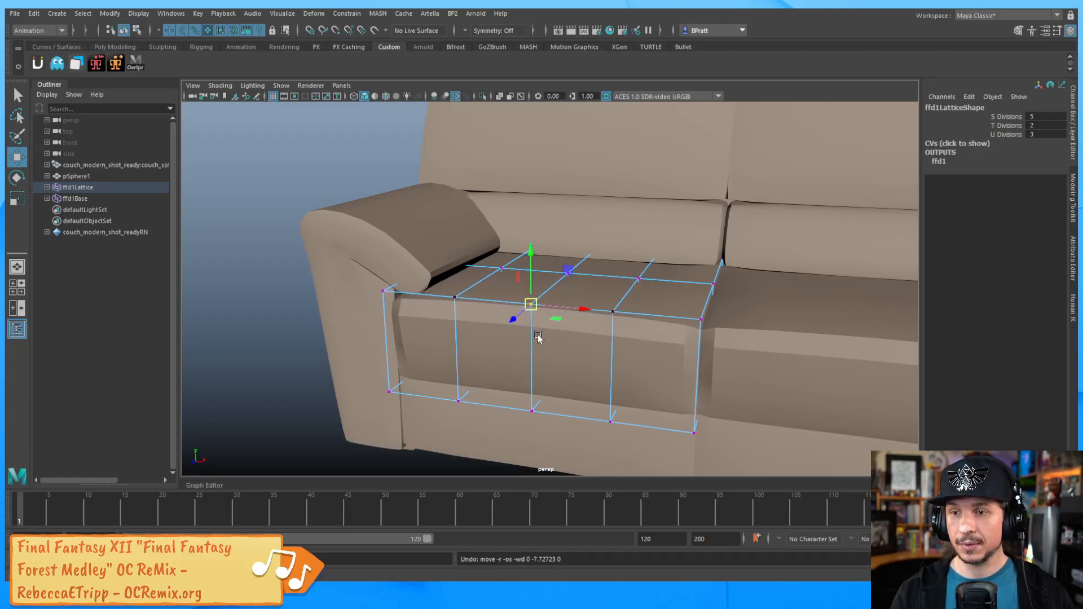
Step: Leave point selection, select the cushion's lattice as an object, and switch it back to lattice point selection
{"action": "left_click_drag", "start_coordinate": [544, 333], "coordinate": [493, 326], "text": "alt"}
{"action": "left_click", "coordinate": [340, 355]}
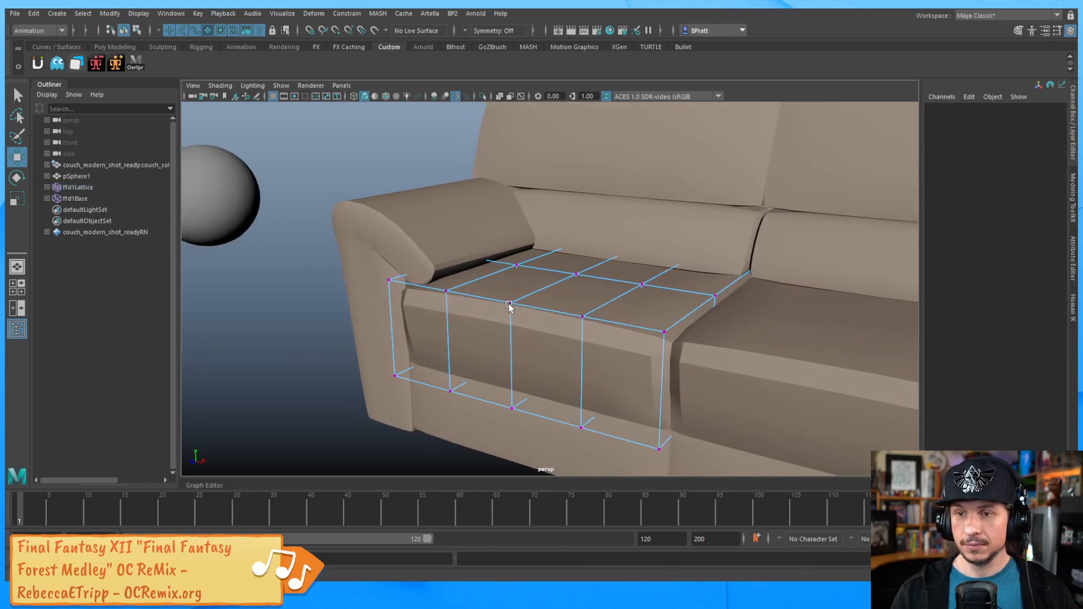
{"action": "left_click", "coordinate": [514, 305]}
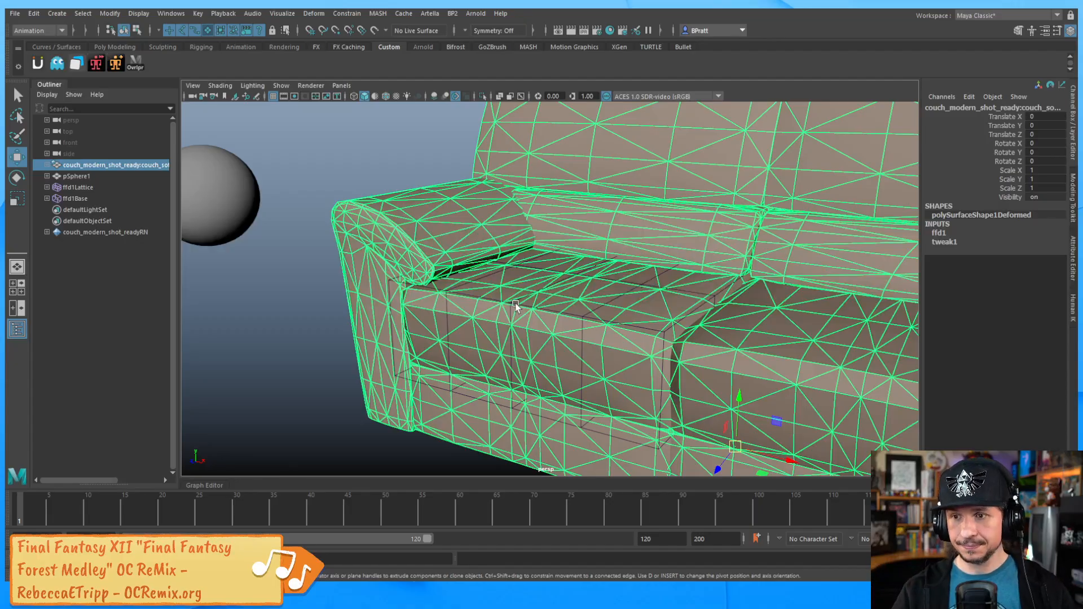
{"action": "left_click_drag", "start_coordinate": [696, 244], "coordinate": [582, 309], "text": "alt"}
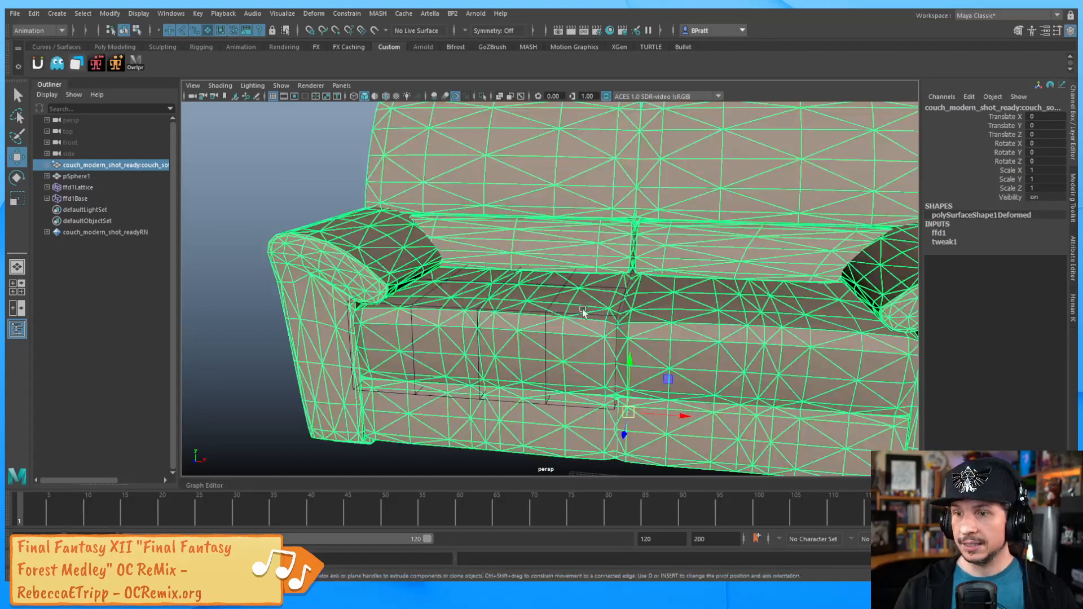
{"action": "left_click", "coordinate": [616, 313]}
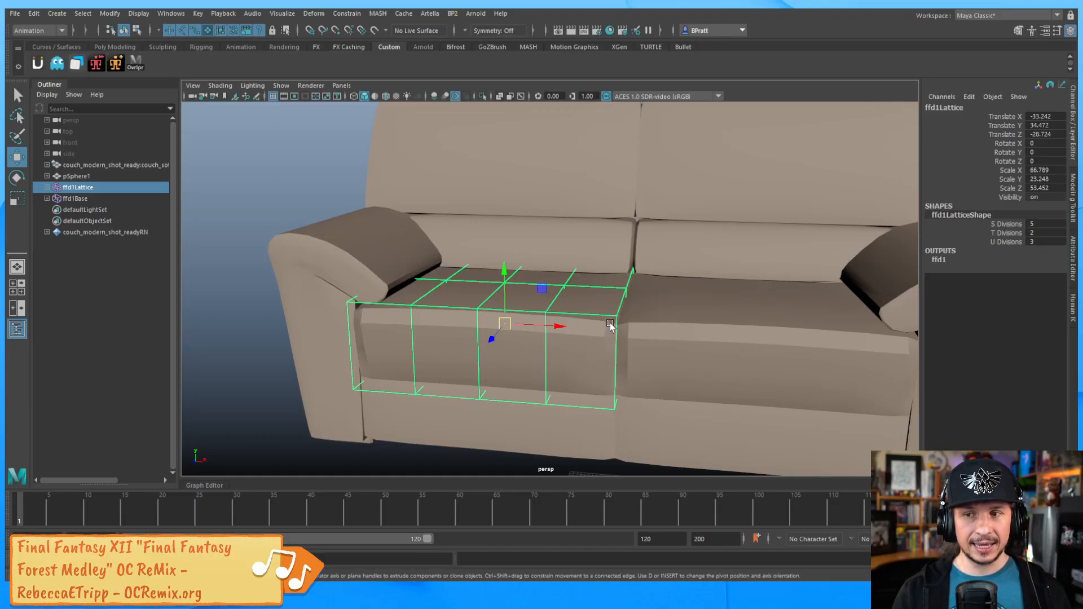
{"action": "right_click_drag", "start_coordinate": [615, 316], "coordinate": [608, 282]}
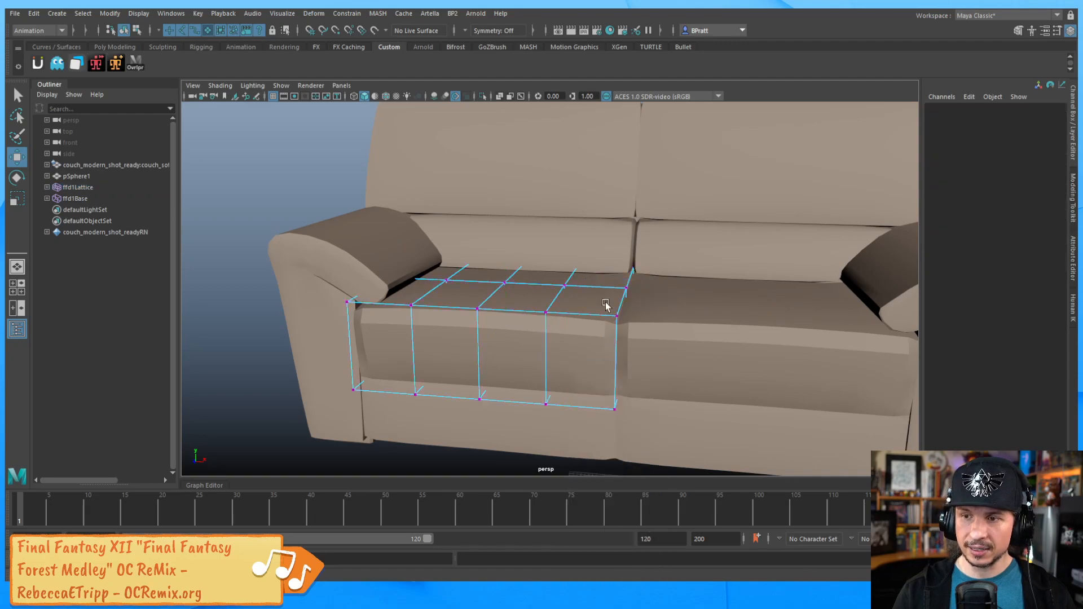
Step: Show the lattice's CV coordinates and examine the X, Y and Z values of several top front points and one bottom front point
{"action": "left_click", "coordinate": [617, 314]}
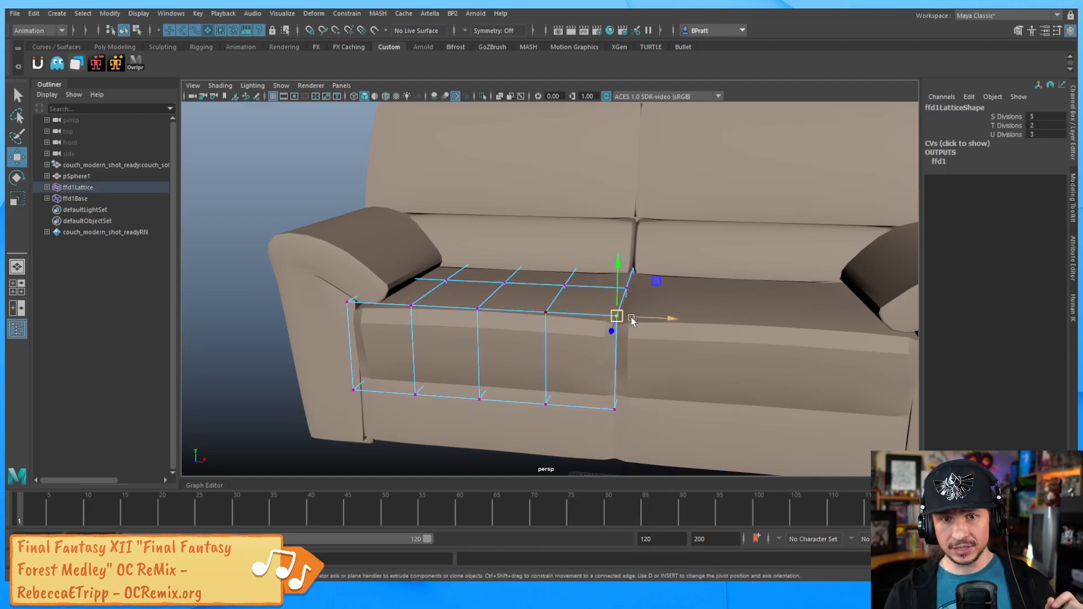
{"action": "left_click", "coordinate": [948, 144]}
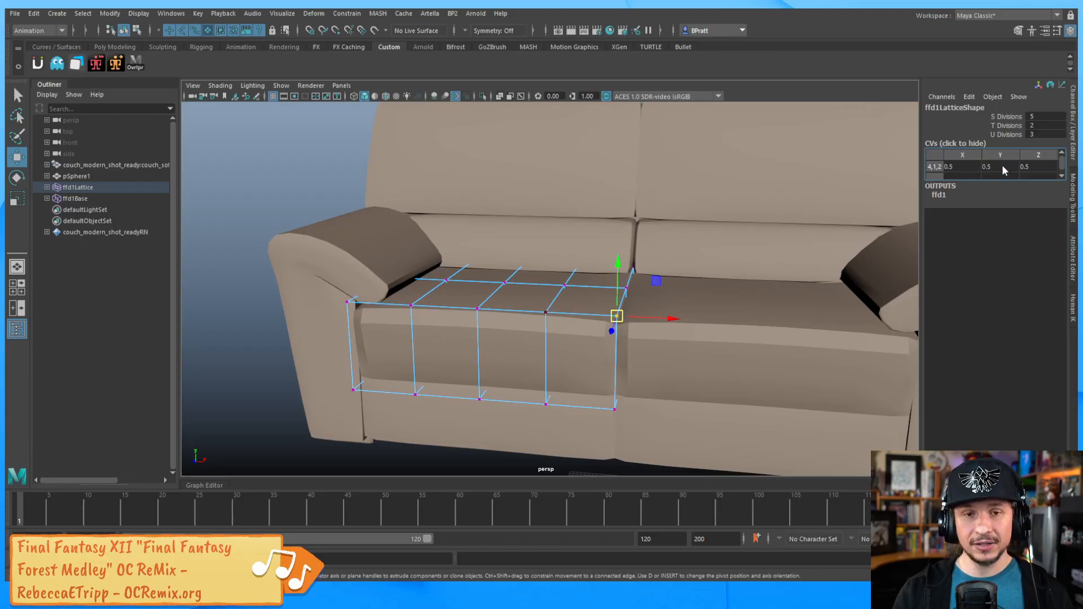
{"action": "left_click", "coordinate": [546, 312]}
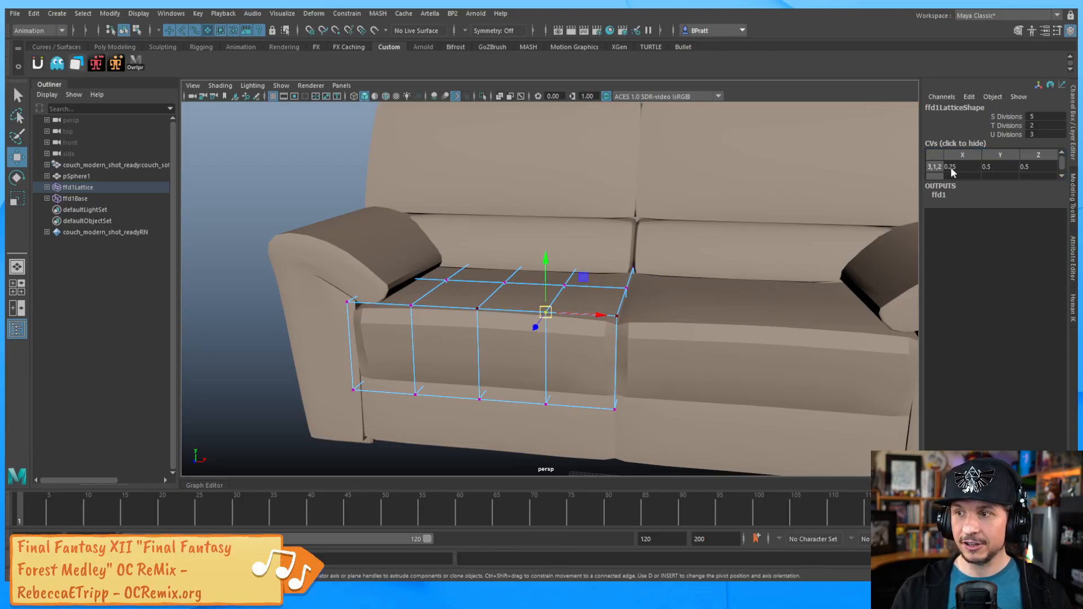
{"action": "left_click", "coordinate": [477, 308]}
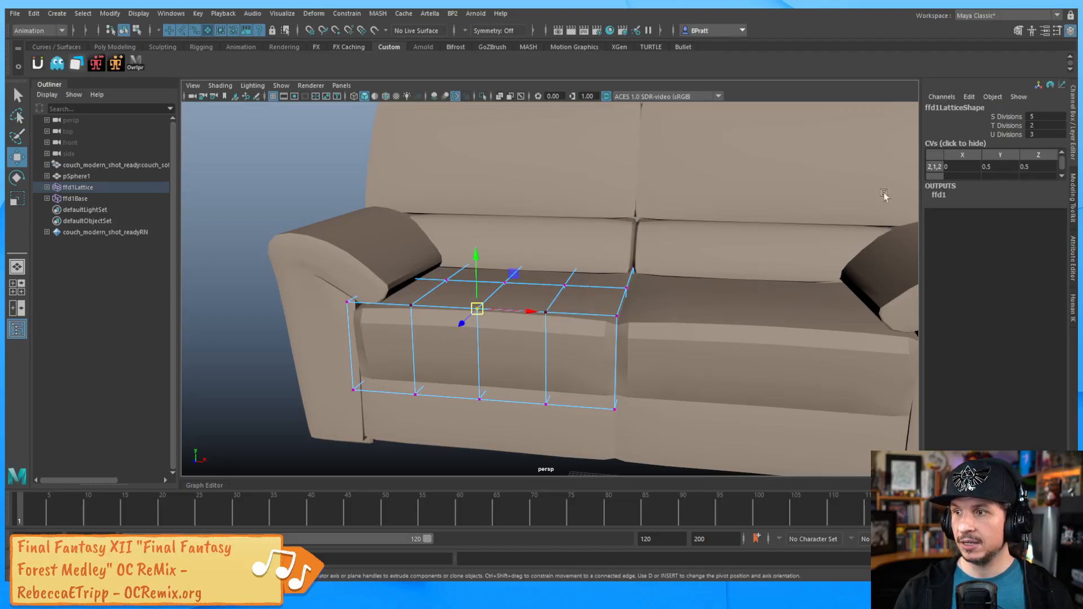
{"action": "left_click", "coordinate": [410, 306]}
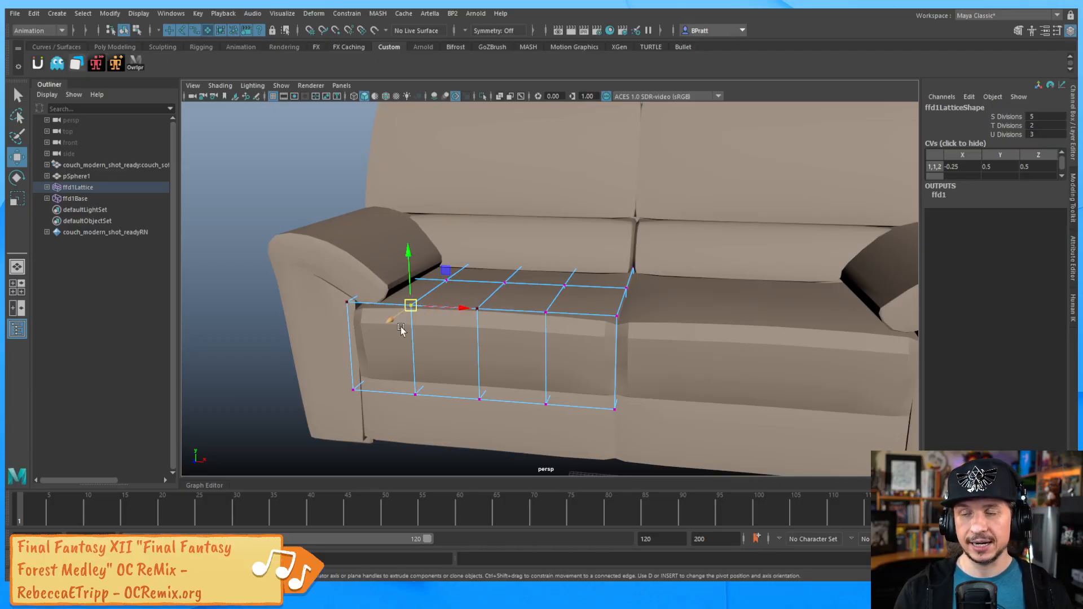
{"action": "left_click", "coordinate": [416, 394]}
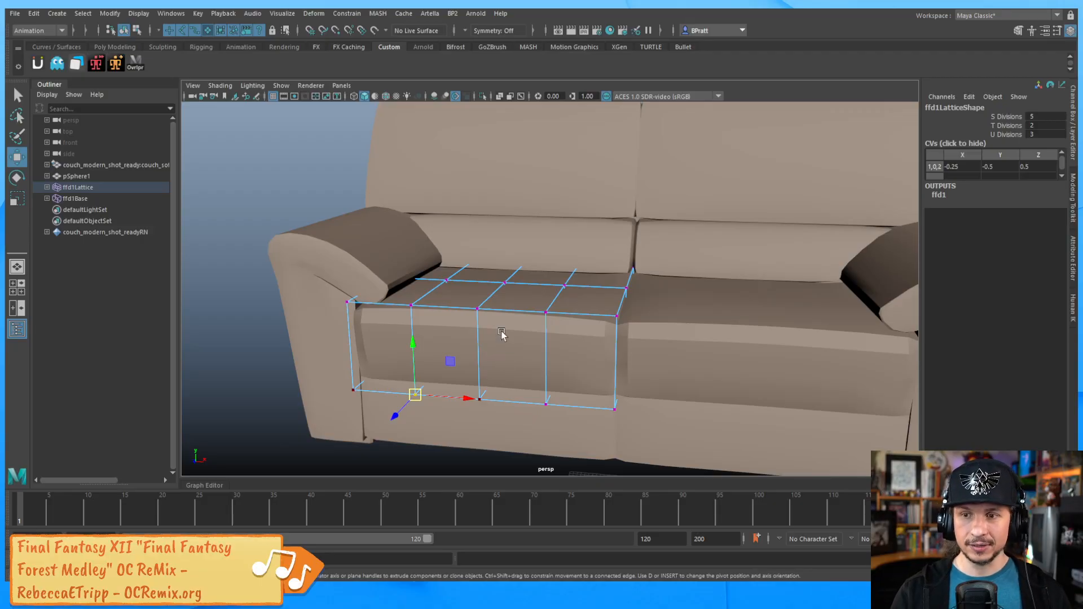
Step: Try moving the top front middle lattice point about 13.8 units up and 3.3 units along negative X, and undo it
{"action": "left_click", "coordinate": [477, 308]}
{"action": "middle_click_drag", "start_coordinate": [514, 274], "coordinate": [498, 215]}
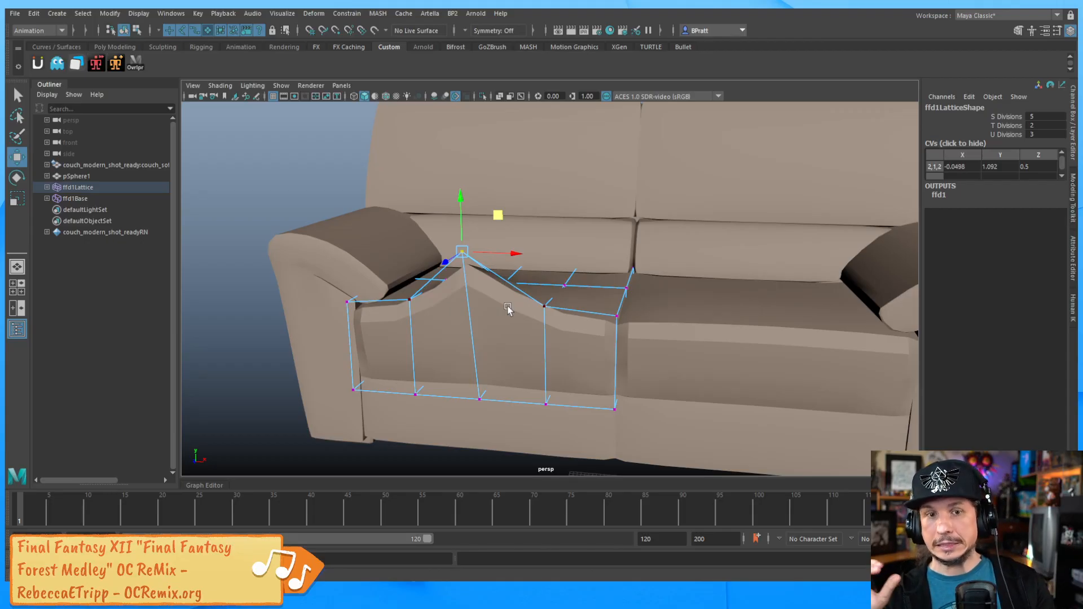
{"action": "key", "text": "ctrl+z"}
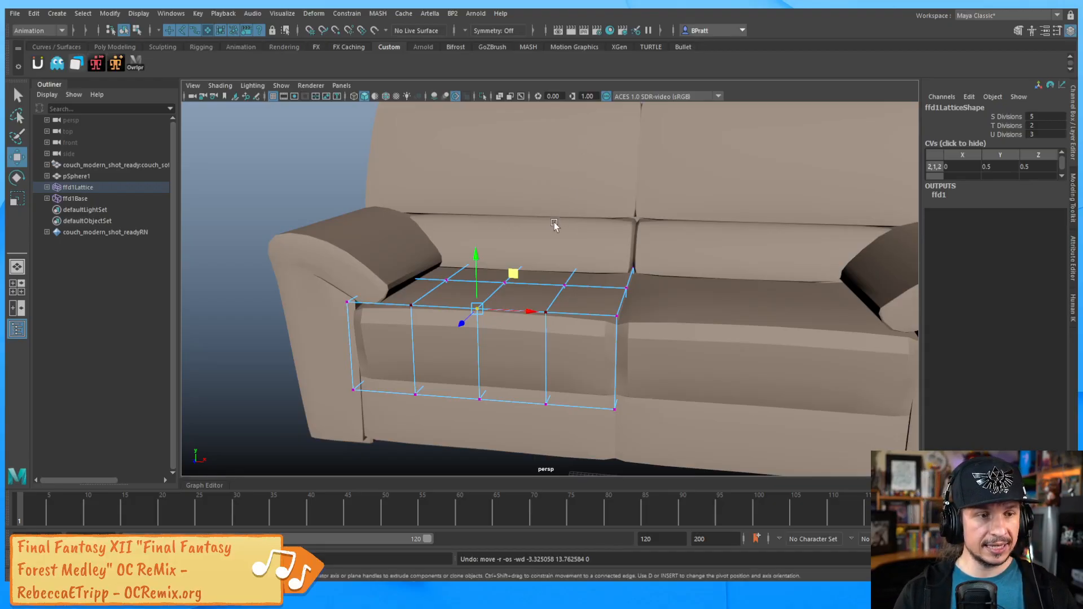
Step: Try keying the top front middle point at frame 1, raising it to Y 1.062 and keying a second frame, and undo it
{"action": "left_click_drag", "start_coordinate": [501, 317], "coordinate": [566, 317]}
{"action": "key", "text": "s"}
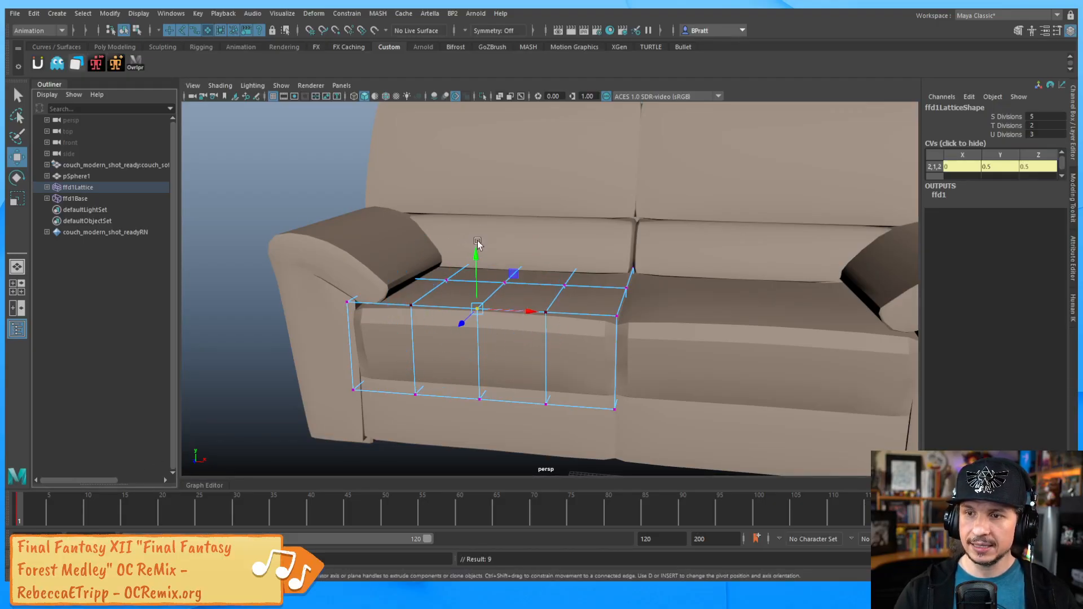
{"action": "left_click_drag", "start_coordinate": [477, 252], "coordinate": [476, 196]}
{"action": "left_click", "coordinate": [103, 514]}
{"action": "key", "text": "s"}
{"action": "left_click_drag", "start_coordinate": [96, 512], "coordinate": [25, 508]}
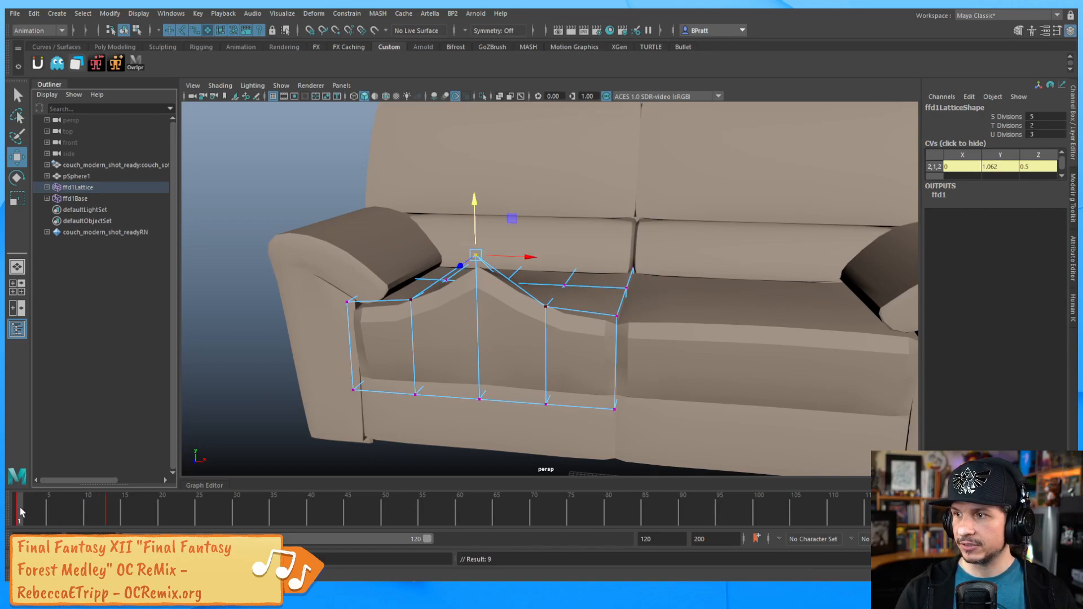
{"action": "key", "text": "ctrl+z"}
{"action": "key", "text": "ctrl+z"}
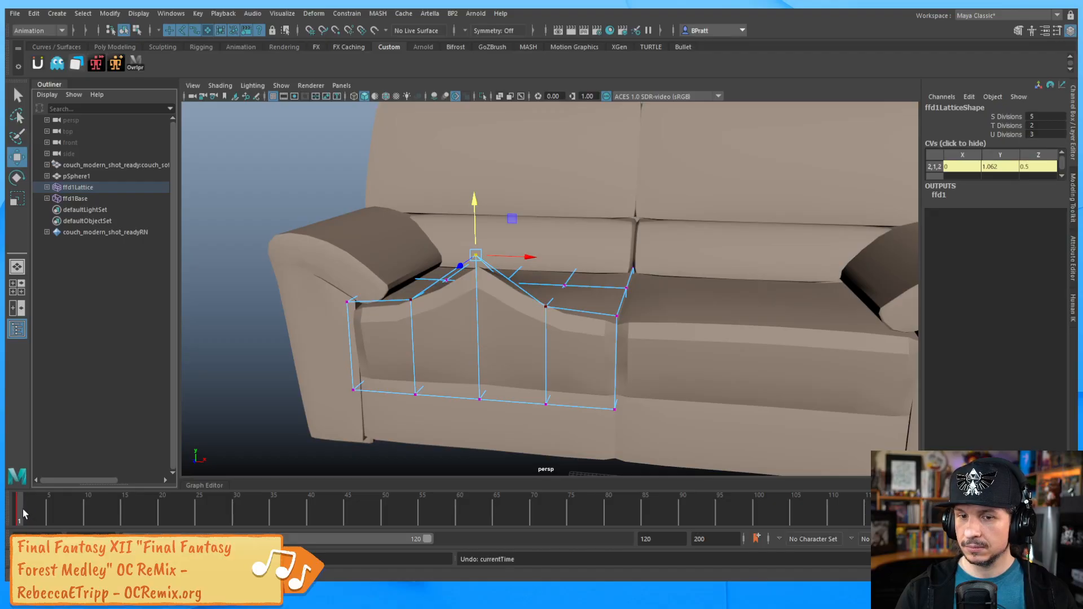
{"action": "key", "text": "ctrl+z"}
{"action": "left_click_drag", "start_coordinate": [39, 507], "coordinate": [20, 506]}
{"action": "key", "text": "ctrl+z"}
{"action": "key", "text": "ctrl+z"}
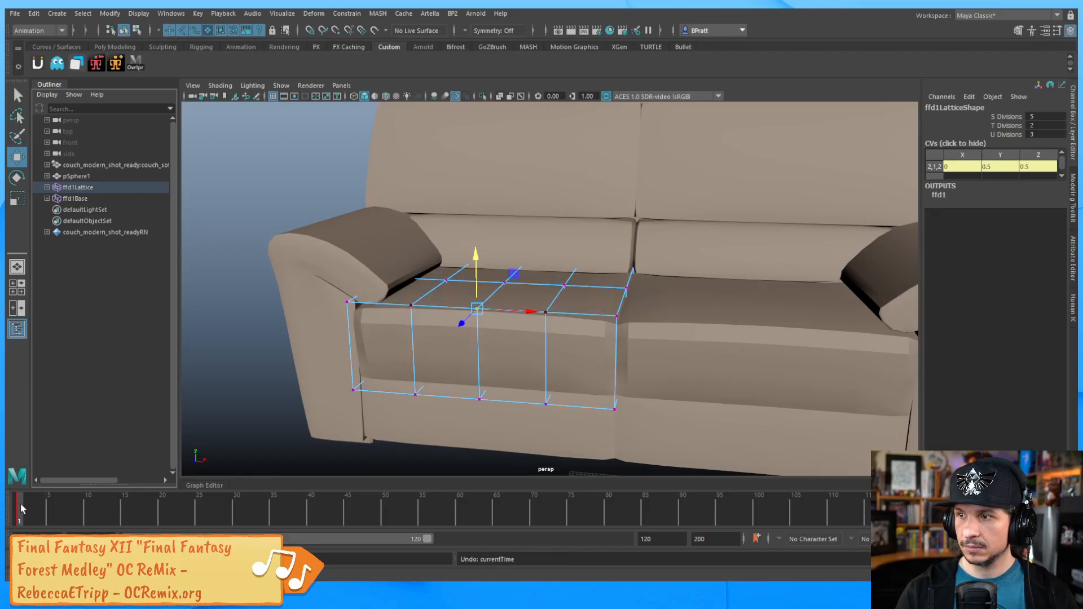
Step: Try keying the top front middle point at frame 1 and raised to Y 1.136 at frame 12, undo it, and return to frame 1
{"action": "key", "text": "s"}
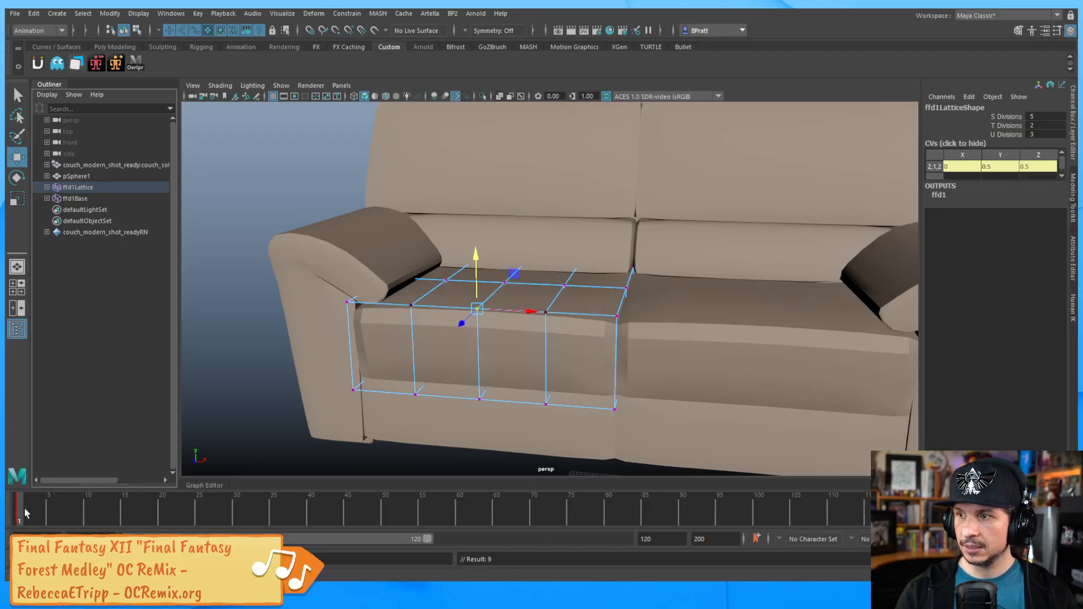
{"action": "left_click_drag", "start_coordinate": [31, 513], "coordinate": [100, 511]}
{"action": "left_click_drag", "start_coordinate": [476, 251], "coordinate": [482, 191]}
{"action": "key", "text": "s"}
{"action": "mouse_move", "coordinate": [86, 511]}
{"action": "left_mouse_down"}
{"action": "mouse_move", "coordinate": [35, 501]}
{"action": "mouse_move", "coordinate": [96, 504]}
{"action": "mouse_move", "coordinate": [20, 502]}
{"action": "mouse_move", "coordinate": [96, 507]}
{"action": "mouse_move", "coordinate": [49, 501]}
{"action": "mouse_move", "coordinate": [44, 511]}
{"action": "mouse_move", "coordinate": [53, 510]}
{"action": "mouse_move", "coordinate": [8, 468]}
{"action": "left_mouse_up"}
{"action": "key", "text": "ctrl+z"}
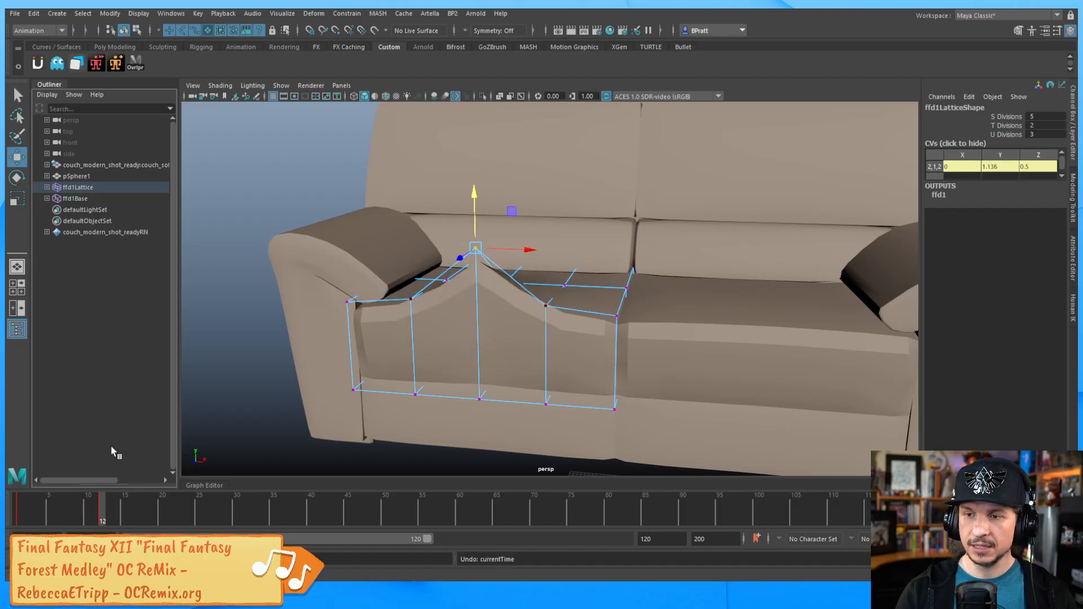
{"action": "key", "text": "ctrl+z"}
{"action": "key", "text": "ctrl+z"}
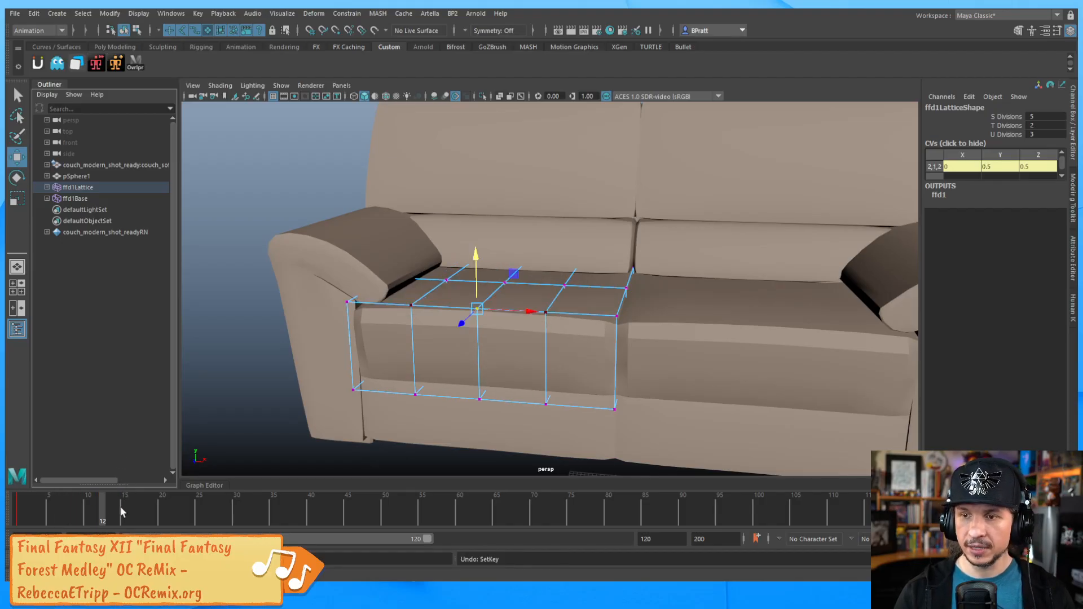
{"action": "key", "text": "alt+shift+v"}
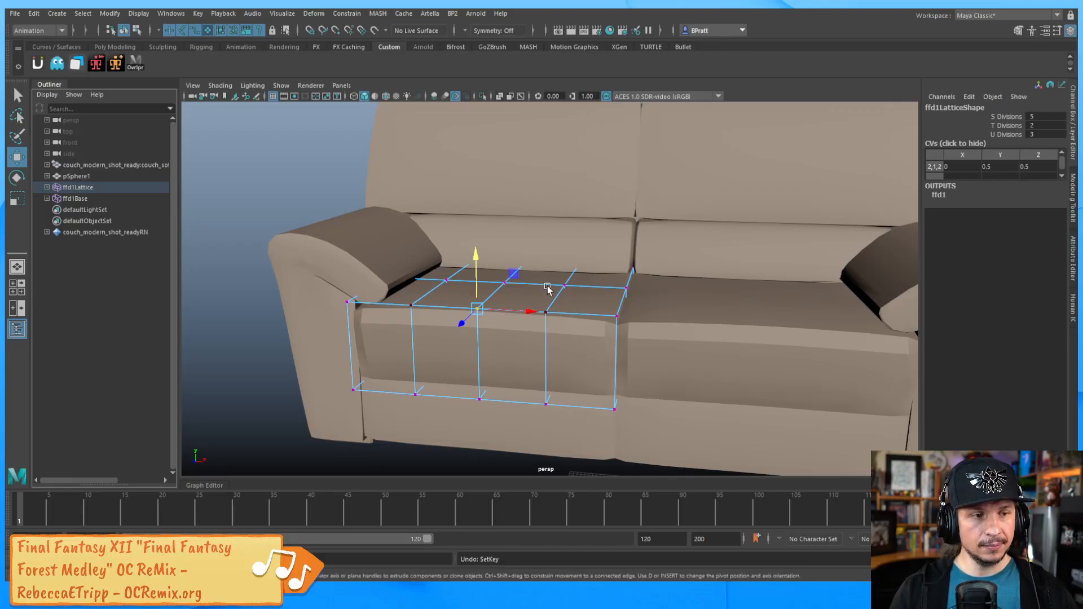
Step: Reselect the top front middle point of the lattice and create a cluster deformer on it
{"action": "left_click_drag", "start_coordinate": [564, 270], "coordinate": [525, 313], "text": "alt"}
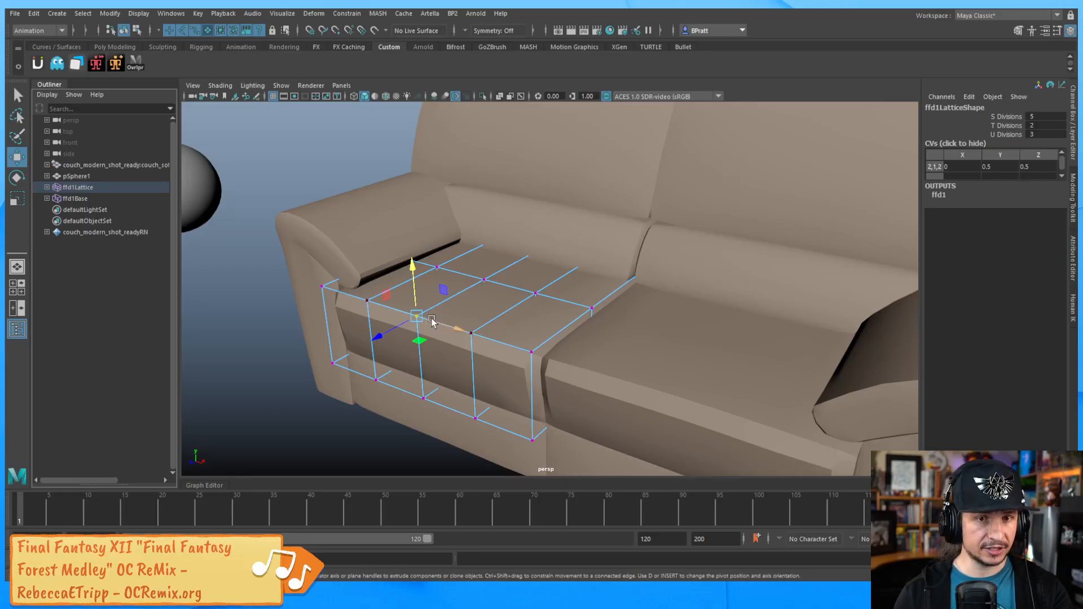
{"action": "key", "text": "F8"}
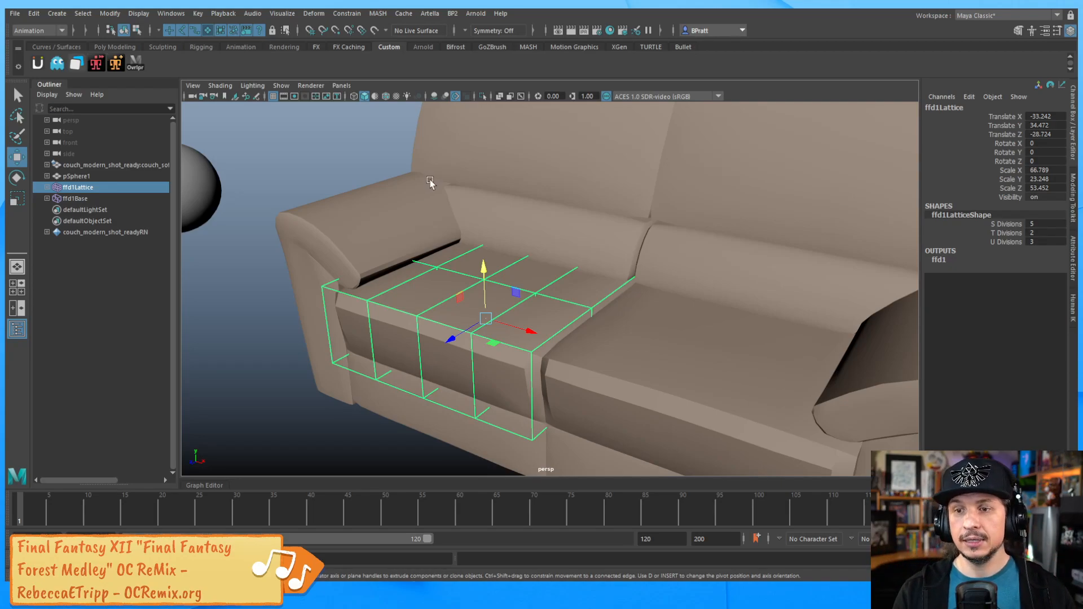
{"action": "right_click_drag", "start_coordinate": [418, 312], "coordinate": [411, 304]}
{"action": "left_click", "coordinate": [430, 292]}
{"action": "left_click", "coordinate": [418, 313]}
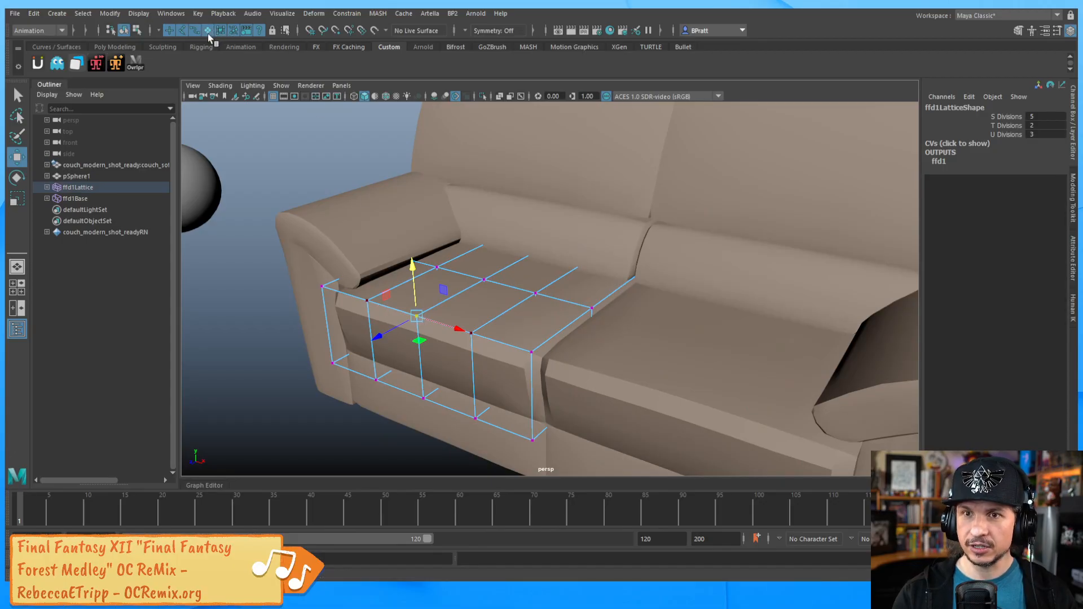
{"action": "left_click_drag", "start_coordinate": [600, 191], "coordinate": [635, 197], "text": "alt"}
{"action": "left_click", "coordinate": [315, 14]}
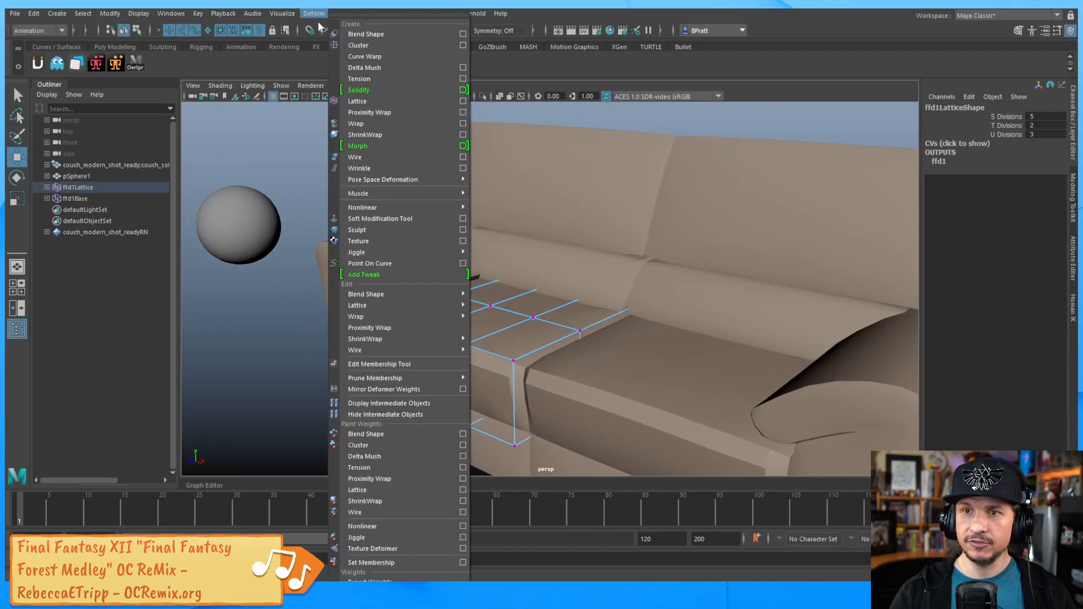
{"action": "left_click", "coordinate": [370, 49]}
{"action": "left_click", "coordinate": [265, 341]}
Step: Try moving the new cluster handle about 1 unit in Y and 9.2 units in Z, and undo it
{"action": "left_click_drag", "start_coordinate": [266, 342], "coordinate": [553, 262], "text": "alt"}
{"action": "left_click_drag", "start_coordinate": [383, 282], "coordinate": [442, 277], "text": "alt"}
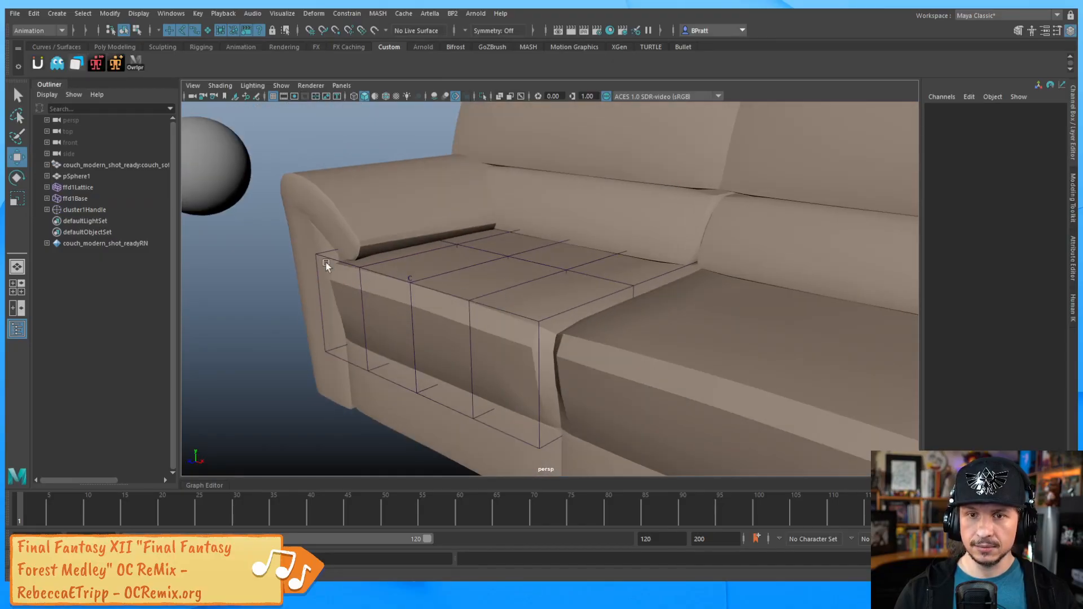
{"action": "left_click", "coordinate": [90, 209]}
{"action": "left_click_drag", "start_coordinate": [376, 256], "coordinate": [334, 268]}
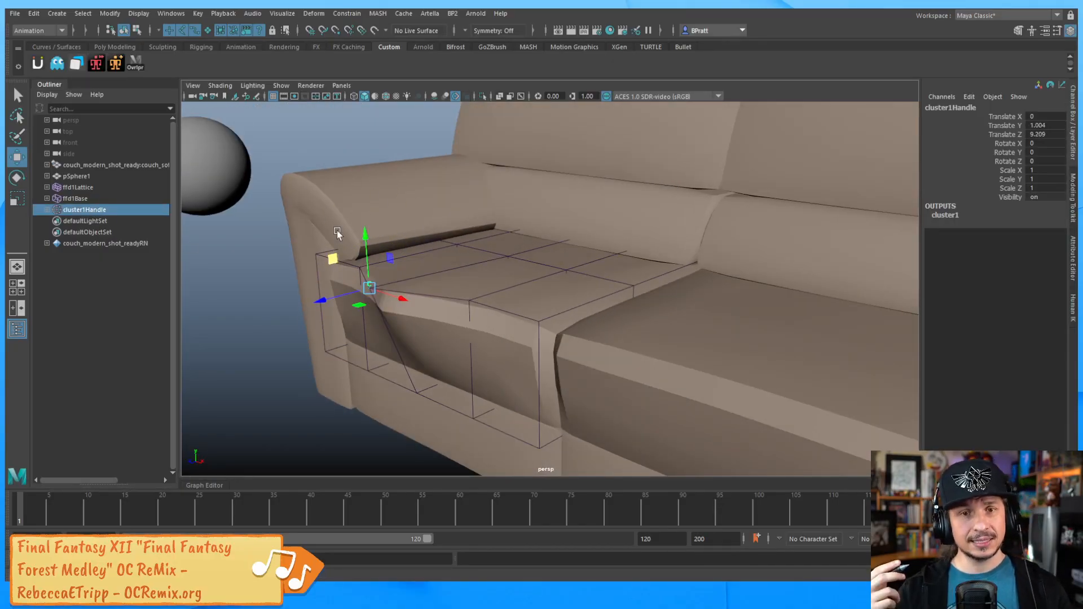
{"action": "key", "text": "ctrl+z"}
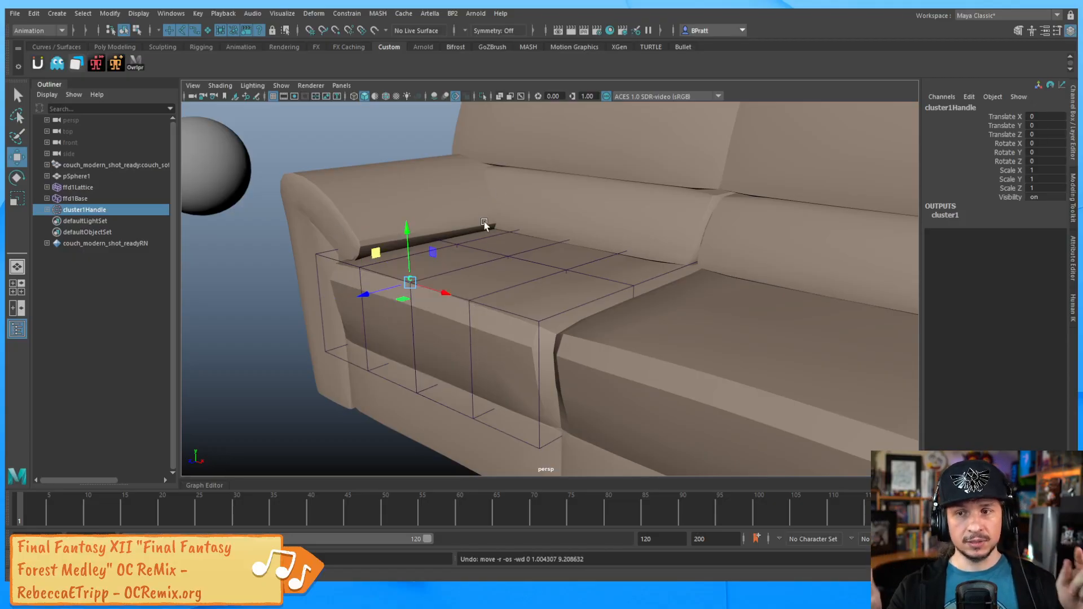
Step: Create a single cluster deformer on the second and fourth top points of the lattice's middle row
{"action": "left_click", "coordinate": [475, 305]}
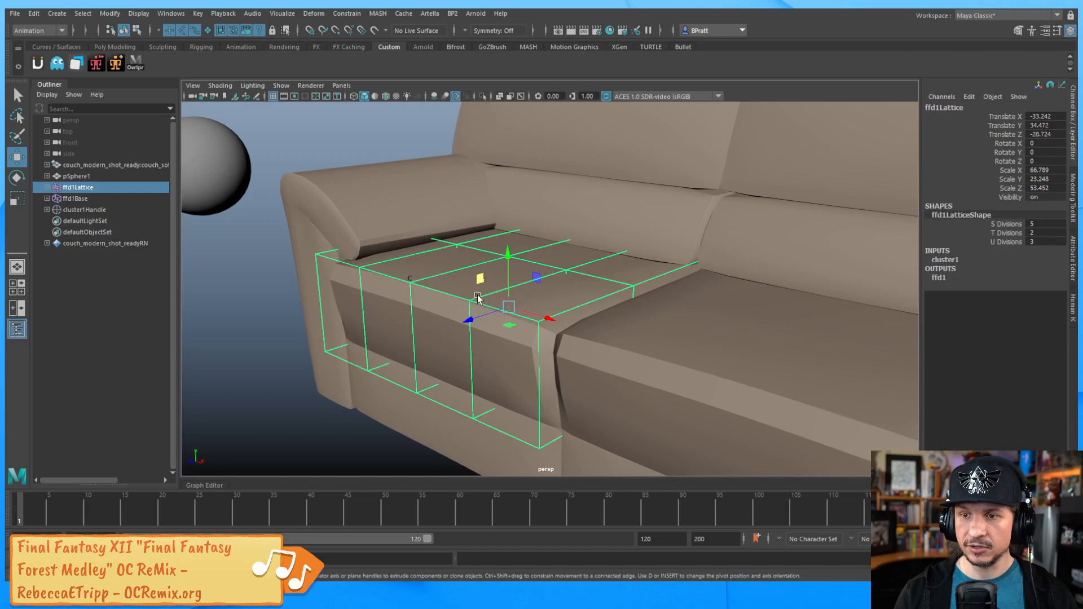
{"action": "right_click", "coordinate": [578, 255]}
{"action": "right_click", "coordinate": [567, 271]}
{"action": "right_click_drag", "start_coordinate": [567, 273], "coordinate": [564, 269]}
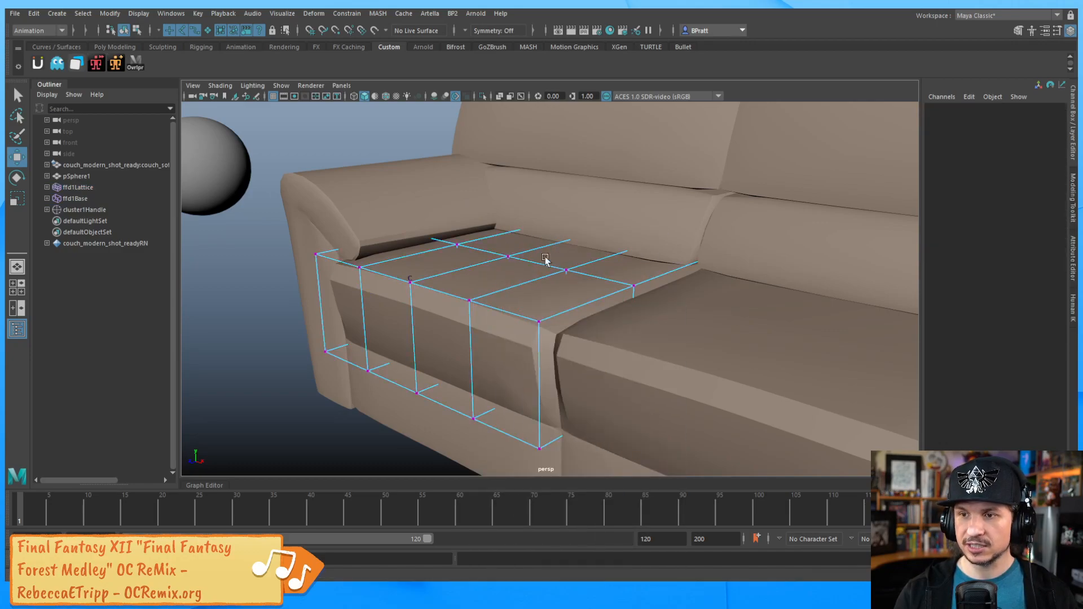
{"action": "left_click", "coordinate": [567, 272]}
{"action": "left_click", "coordinate": [457, 244], "text": "shift"}
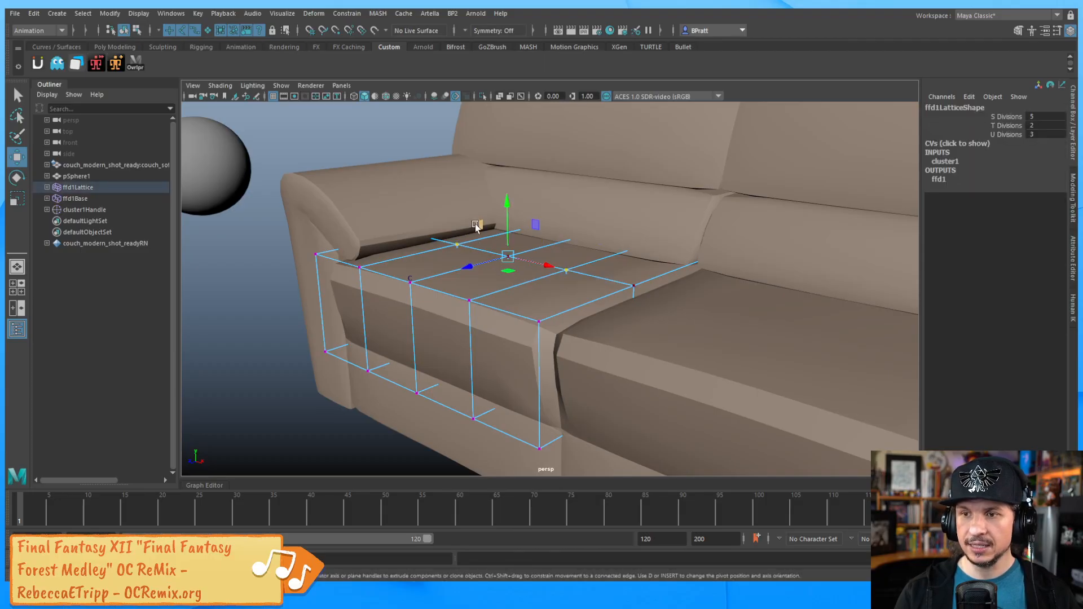
{"action": "left_click", "coordinate": [345, 13]}
{"action": "left_click", "coordinate": [361, 42]}
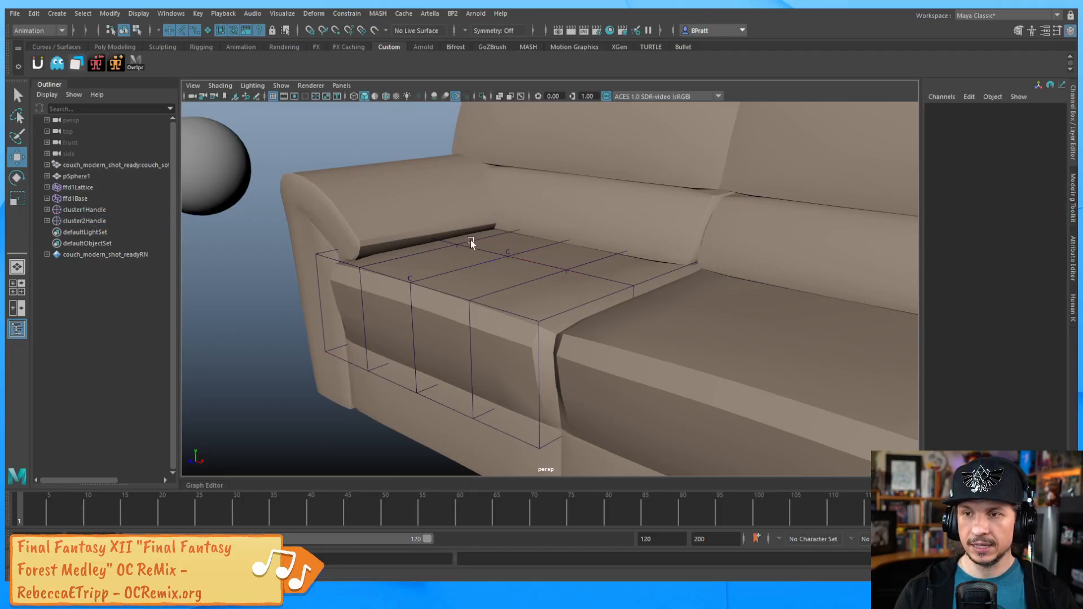
Step: Try raising the new two-point cluster handle about 6.1 units in Y, and delete it
{"action": "left_click", "coordinate": [87, 220]}
{"action": "left_click_drag", "start_coordinate": [506, 199], "coordinate": [510, 168]}
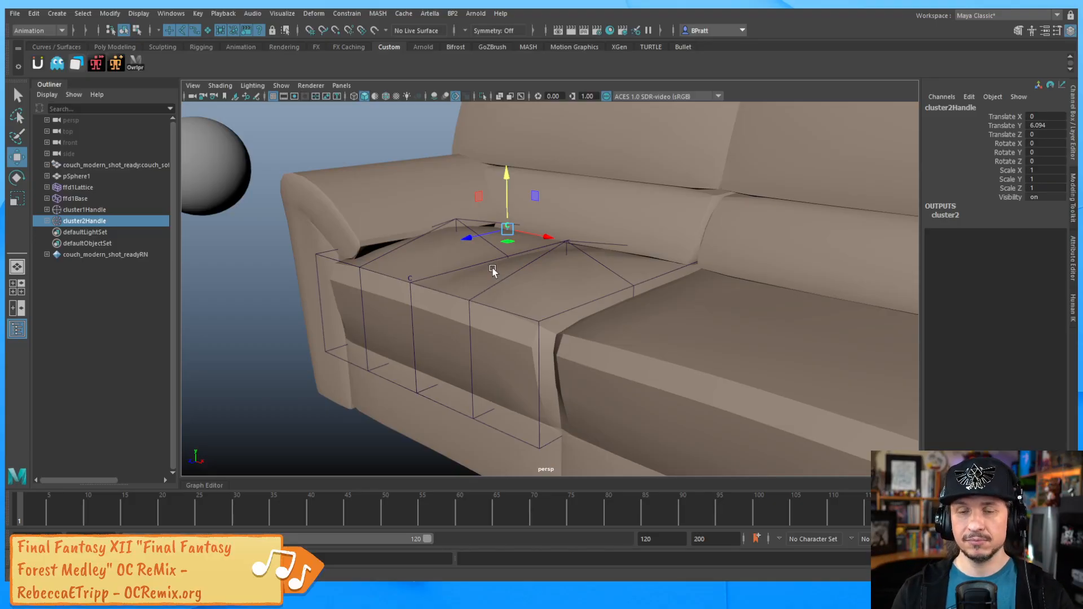
{"action": "key", "text": "Delete"}
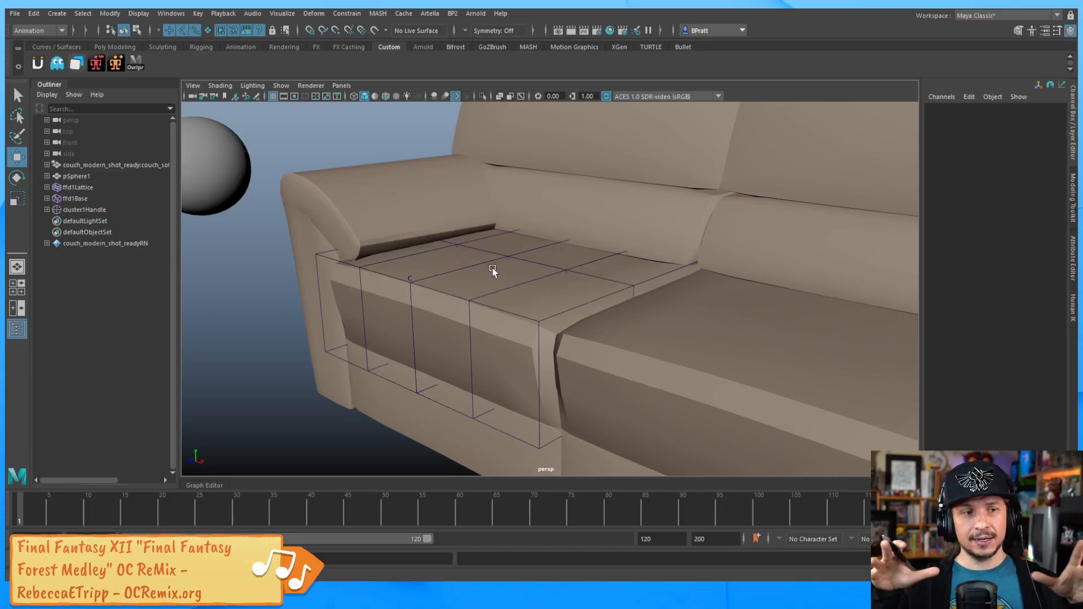
Step: Try lowering cluster1Handle about 6.7 units in Y, and undo the move
{"action": "left_click", "coordinate": [83, 211]}
{"action": "left_click_drag", "start_coordinate": [476, 227], "coordinate": [399, 239], "text": "alt"}
{"action": "key", "text": "ctrl+z"}
{"action": "left_click_drag", "start_coordinate": [394, 295], "coordinate": [506, 286], "text": "alt"}
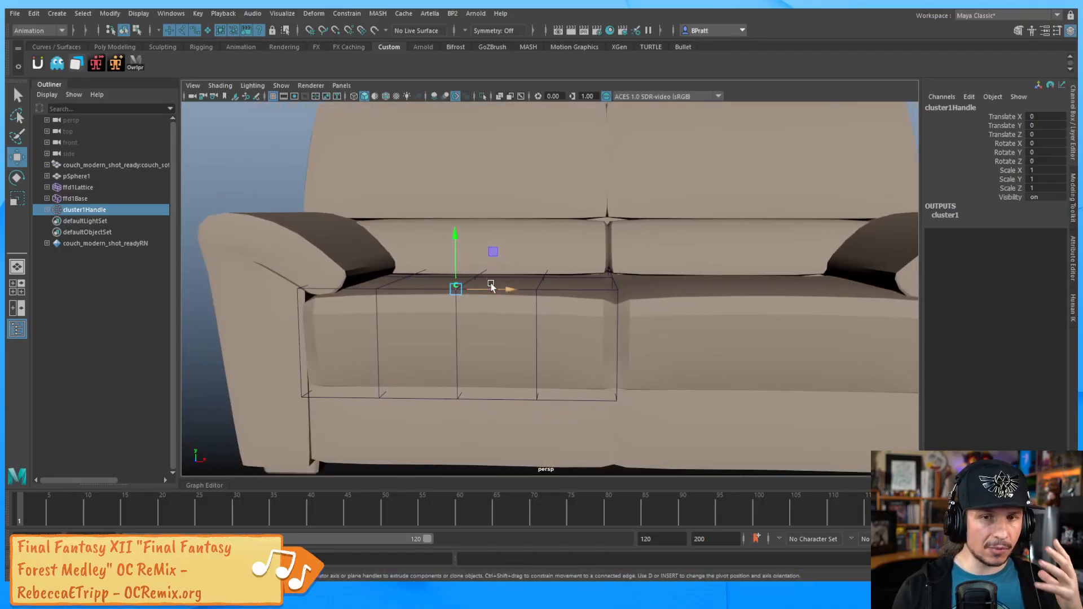
{"action": "left_click_drag", "start_coordinate": [456, 242], "coordinate": [456, 277]}
{"action": "key", "text": "ctrl+z"}
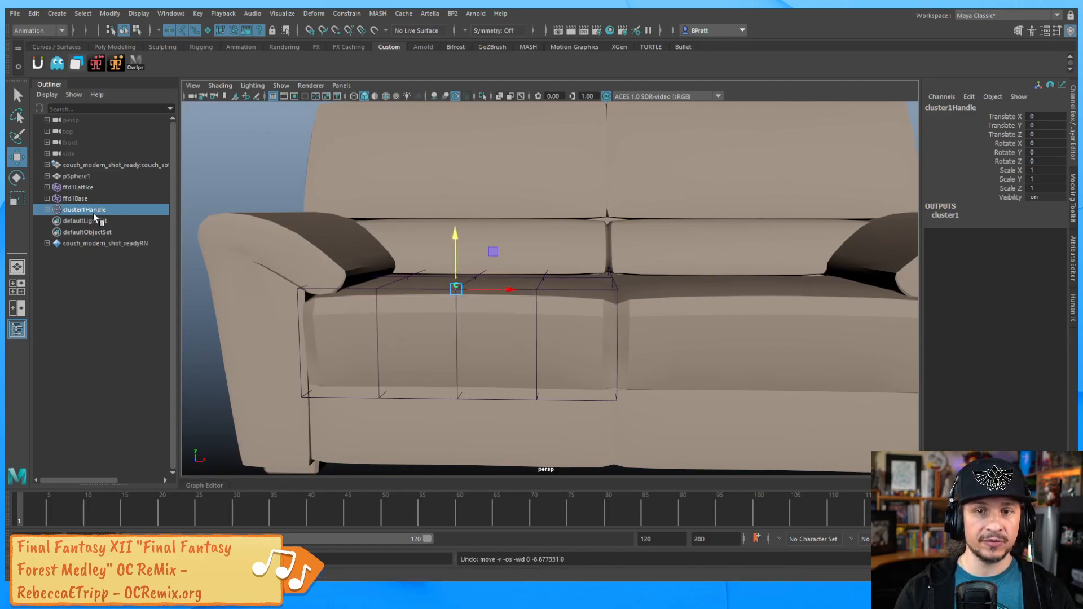
Step: Create a cluster deformer on the top front lattice point between the centre point and the armrest corner
{"action": "left_click", "coordinate": [379, 290]}
{"action": "right_click", "coordinate": [377, 292]}
{"action": "left_click", "coordinate": [376, 259]}
{"action": "left_click", "coordinate": [376, 289]}
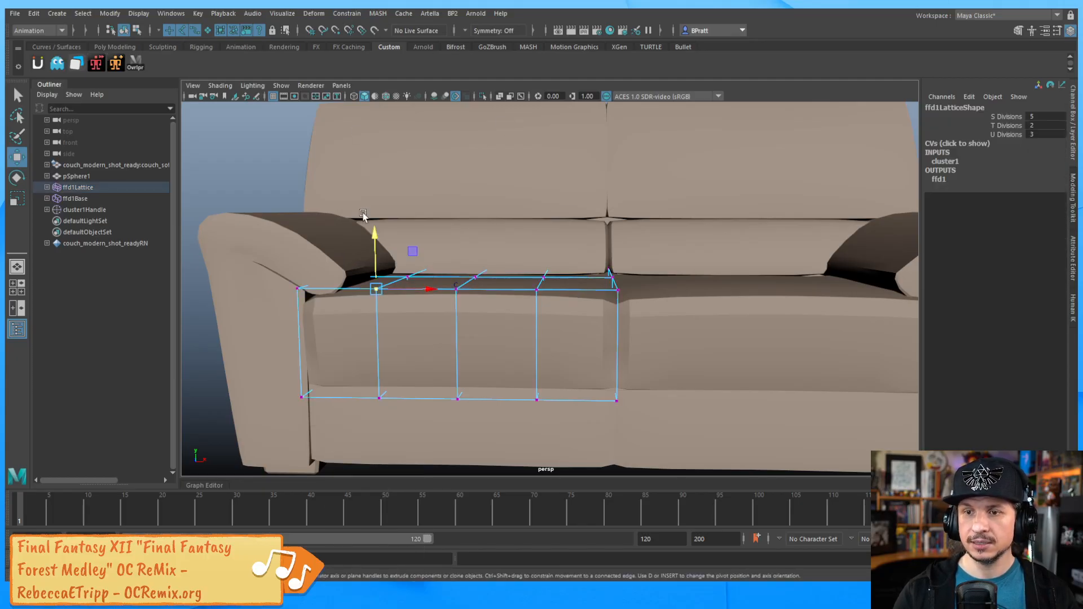
{"action": "left_click", "coordinate": [339, 17]}
{"action": "mouse_move", "coordinate": [314, 14]}
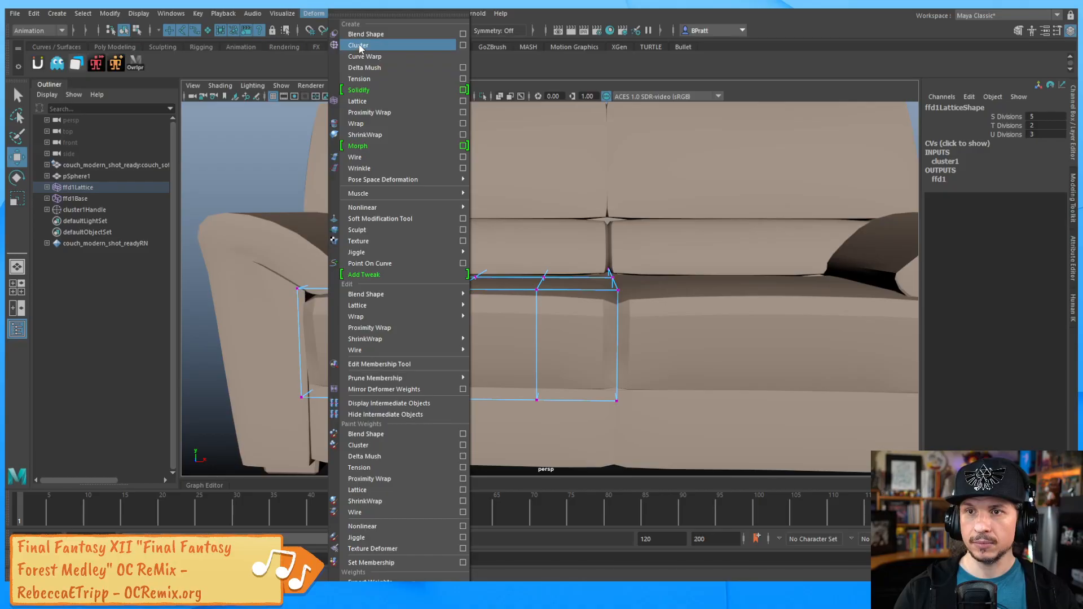
{"action": "left_click", "coordinate": [358, 47]}
Step: Create a cluster deformer on the top front lattice point between the centre and the neighbouring cushion
{"action": "left_click", "coordinate": [536, 289]}
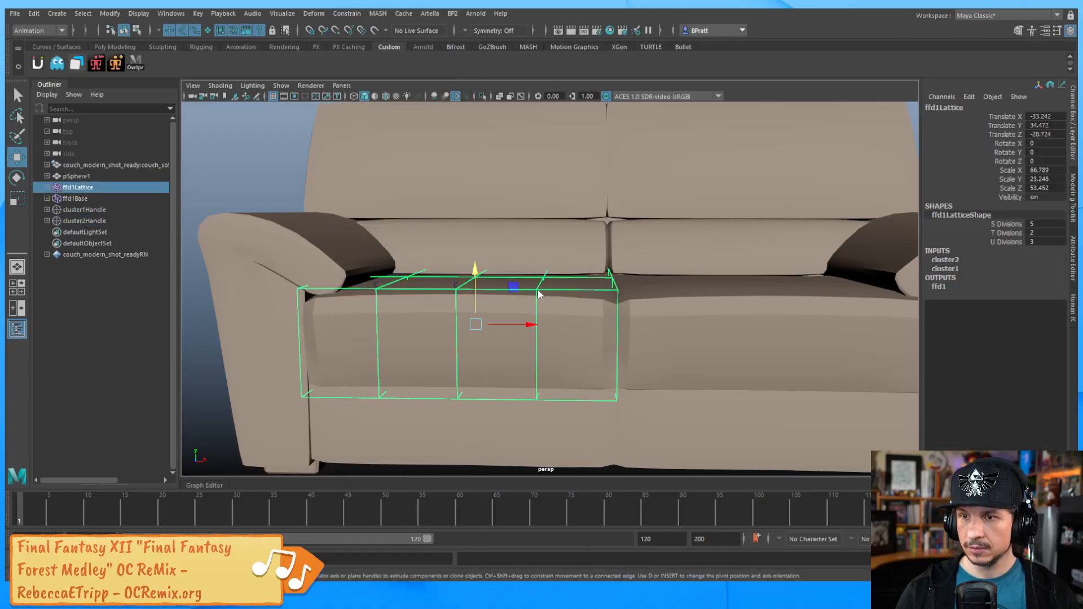
{"action": "key", "text": "F8"}
{"action": "left_click", "coordinate": [536, 290]}
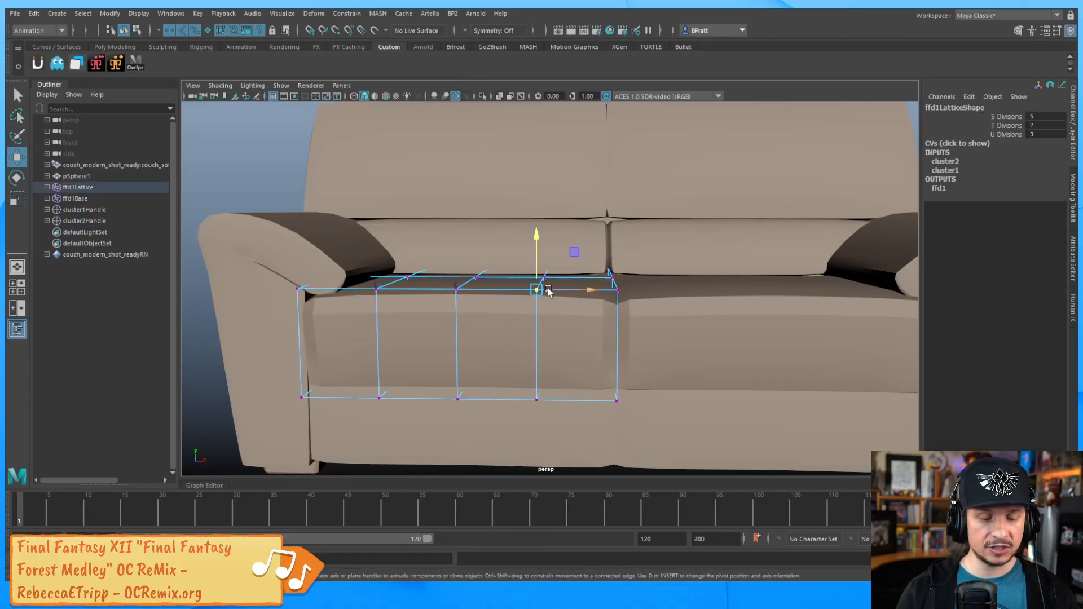
{"action": "key", "text": "g"}
Step: Create separate clusters on the top middle-row lattice points: the one toward the neighbouring cushion and the centre one
{"action": "left_click_drag", "start_coordinate": [557, 258], "coordinate": [581, 259], "text": "alt"}
{"action": "left_click", "coordinate": [562, 254]}
{"action": "right_click_drag", "start_coordinate": [564, 257], "coordinate": [563, 225]}
{"action": "left_click", "coordinate": [562, 258]}
{"action": "left_click", "coordinate": [500, 233]}
{"action": "right_click_drag", "start_coordinate": [495, 230], "coordinate": [495, 203]}
{"action": "left_click", "coordinate": [495, 228]}
{"action": "key", "text": "g"}
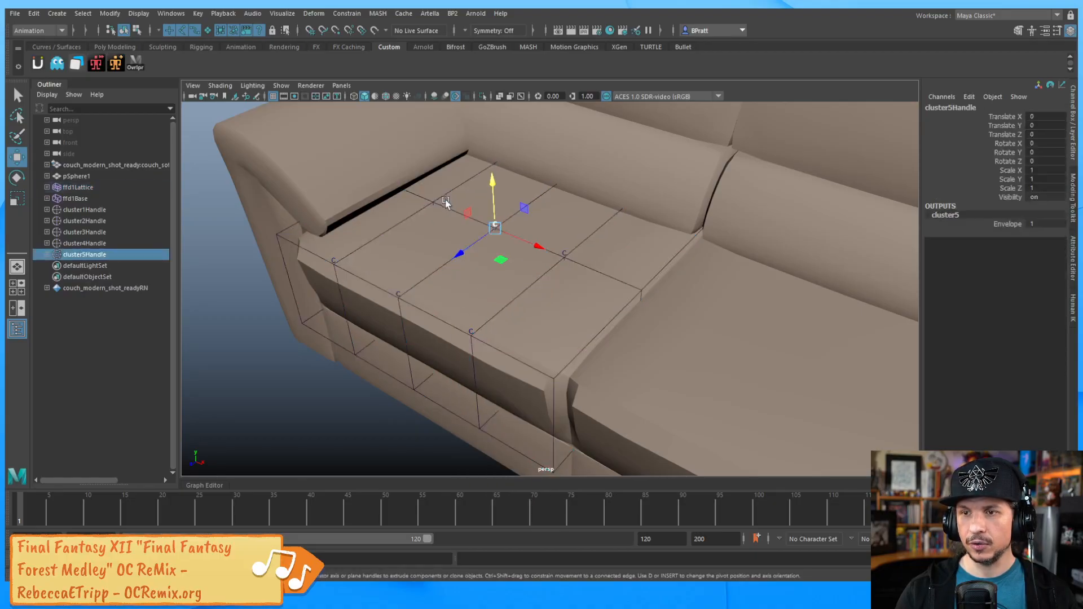
Step: Create a cluster deformer on the top middle-row lattice point nearer the armrest, and clear the selection
{"action": "left_click", "coordinate": [433, 201]}
{"action": "right_click_drag", "start_coordinate": [432, 200], "coordinate": [434, 202]}
{"action": "left_click", "coordinate": [433, 202]}
{"action": "key", "text": "g"}
{"action": "left_click", "coordinate": [309, 418]}
{"action": "left_click_drag", "start_coordinate": [309, 418], "coordinate": [434, 297], "text": "alt"}
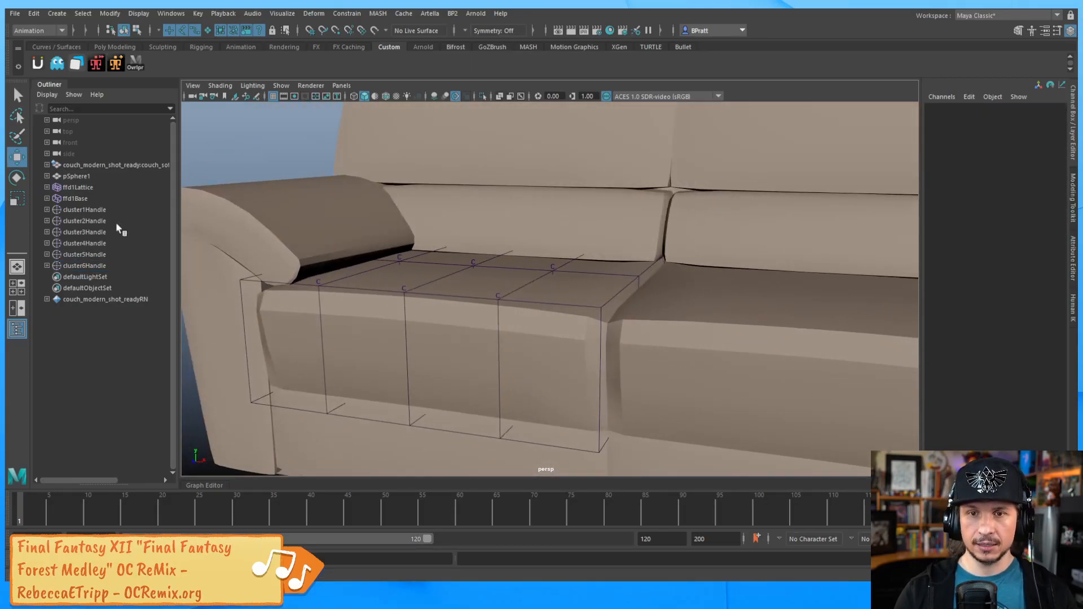
Step: Lower cluster1Handle in Y to dent the cushion front, and lower cluster2Handle about 1.9 units in Y
{"action": "left_click", "coordinate": [85, 210]}
{"action": "left_click_drag", "start_coordinate": [403, 241], "coordinate": [403, 262]}
{"action": "left_click", "coordinate": [84, 220]}
{"action": "left_click_drag", "start_coordinate": [314, 233], "coordinate": [314, 241]}
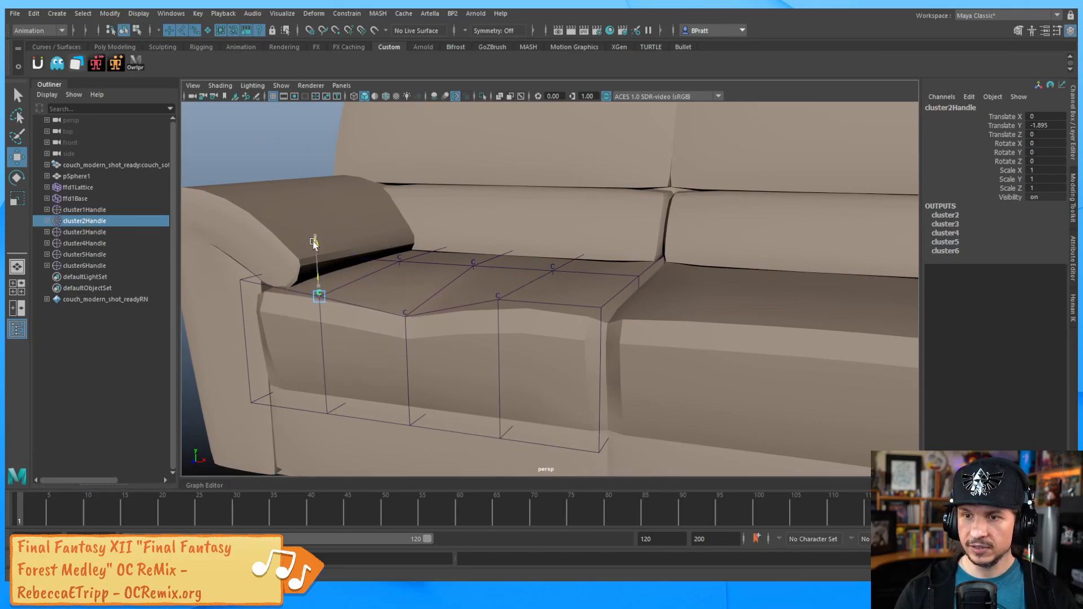
Step: Adjust the remaining cluster handles in Y, lowering cluster6Handle about 1.05 units and cluster4Handle about 1.16 units
{"action": "left_click", "coordinate": [84, 232]}
{"action": "left_click_drag", "start_coordinate": [497, 243], "coordinate": [415, 224]}
{"action": "left_click", "coordinate": [82, 243]}
{"action": "left_click", "coordinate": [106, 254]}
{"action": "left_click", "coordinate": [85, 265]}
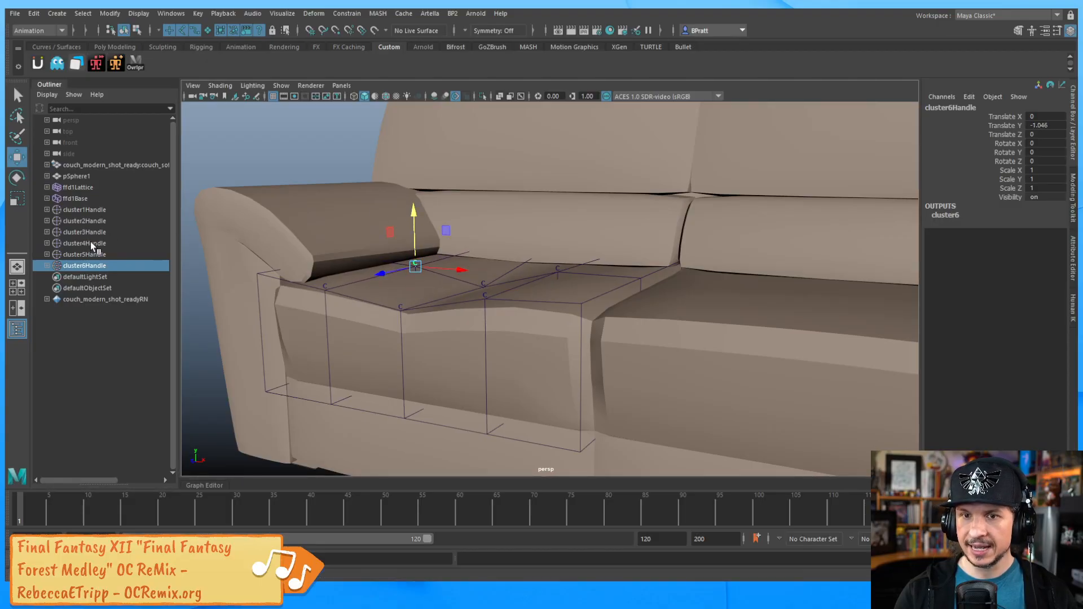
{"action": "left_click", "coordinate": [89, 243]}
{"action": "left_click_drag", "start_coordinate": [557, 216], "coordinate": [557, 217]}
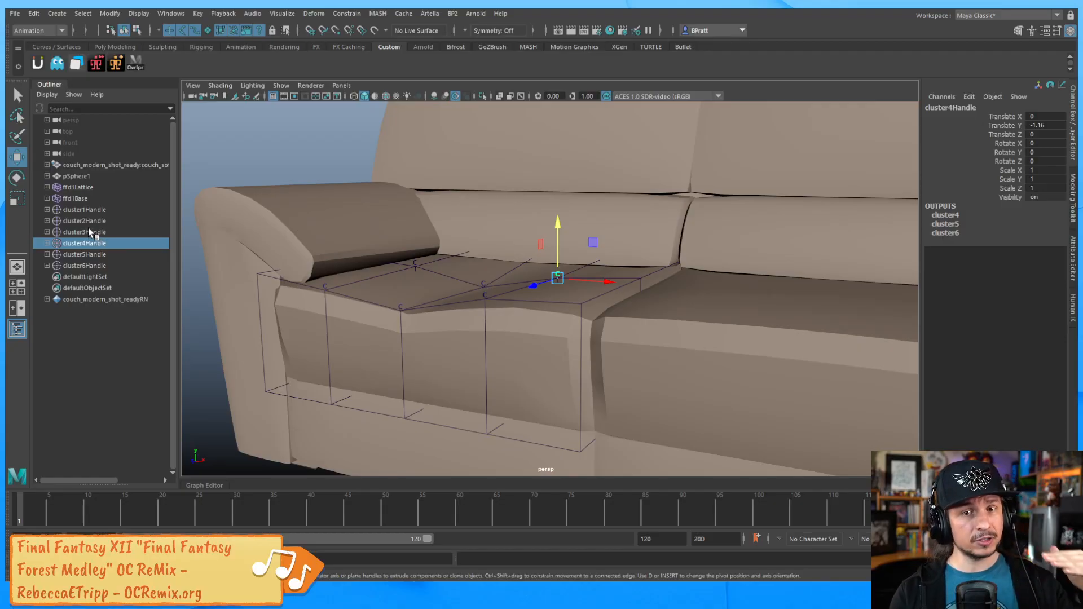
Step: Select all six cluster handles and reset their translate and rotate values to 0
{"action": "left_click", "coordinate": [92, 209]}
{"action": "left_click", "coordinate": [94, 264], "text": "shift"}
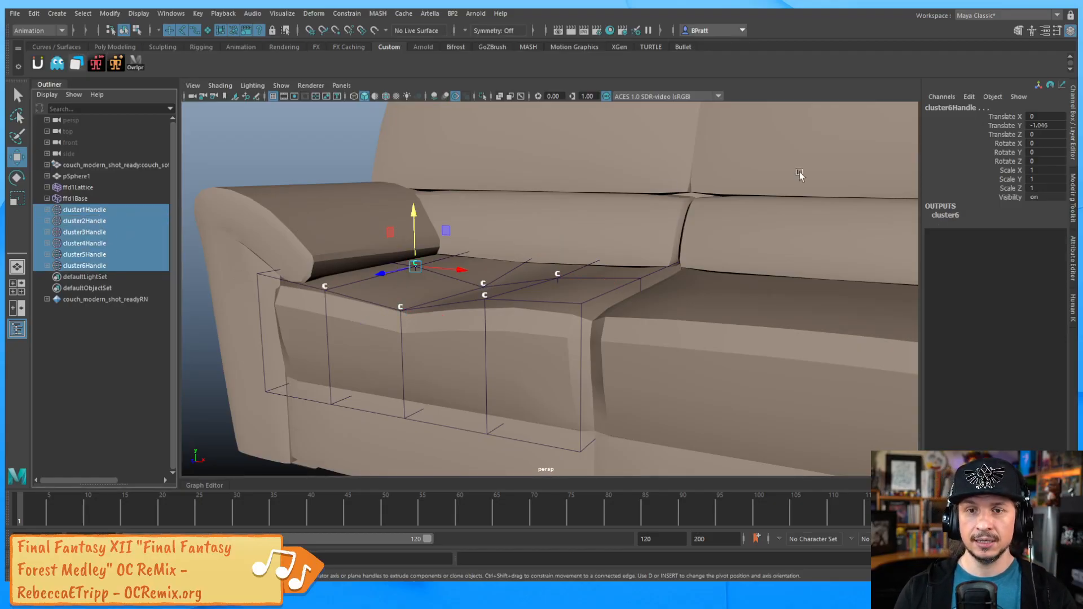
{"action": "left_click_drag", "start_coordinate": [1044, 116], "coordinate": [1041, 171]}
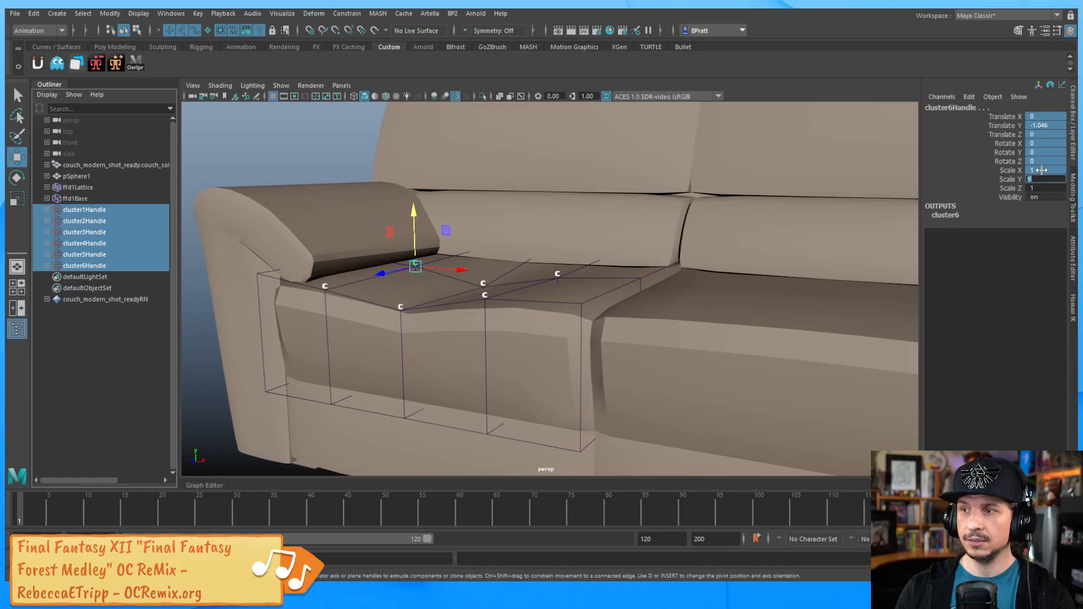
{"action": "left_click_drag", "start_coordinate": [1044, 116], "coordinate": [1041, 161]}
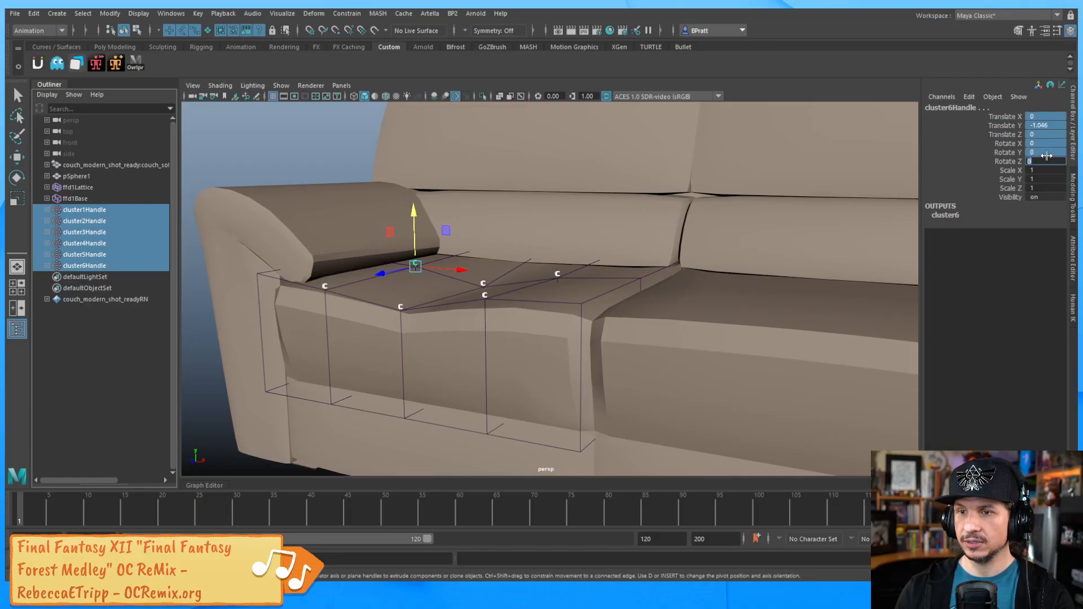
{"action": "type", "text": "0"}
{"action": "key", "text": "Return"}
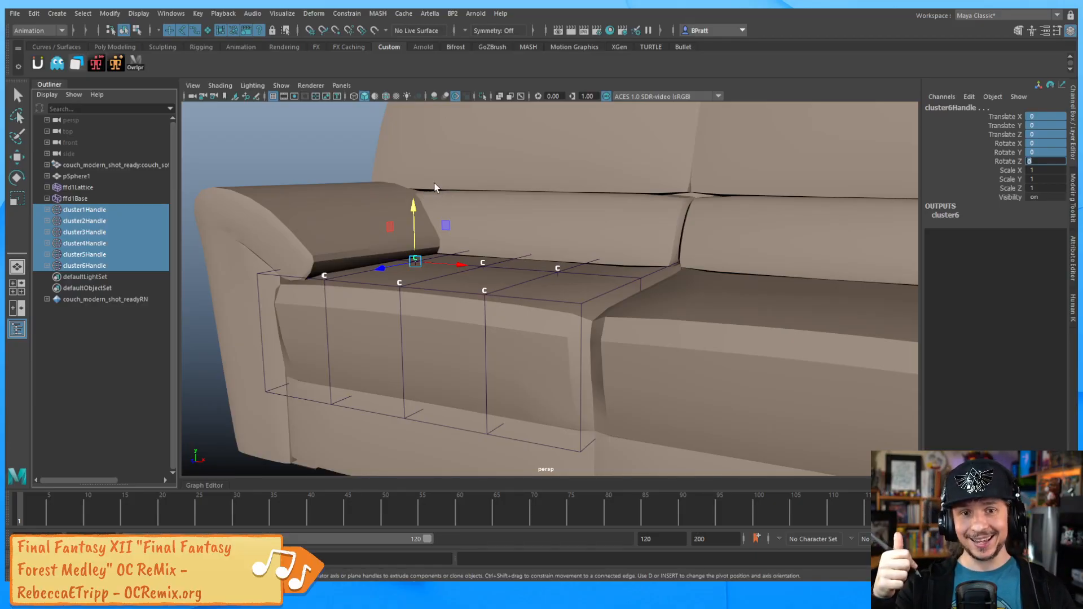
Step: Switch back to the Move tool and deselect all cluster handles
{"action": "left_click_drag", "start_coordinate": [434, 182], "coordinate": [491, 252], "text": "alt"}
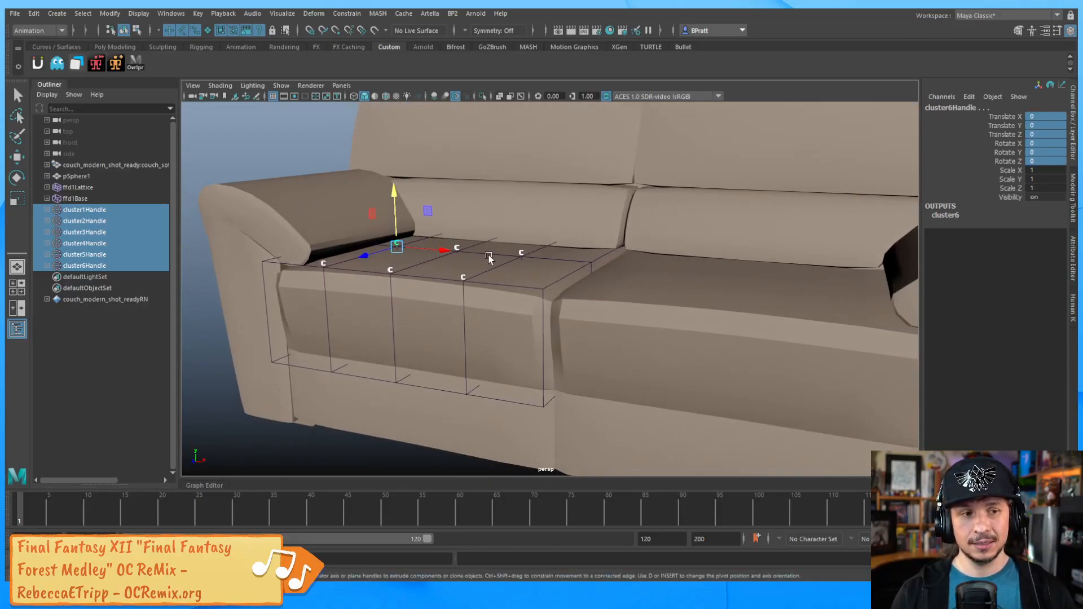
{"action": "key", "text": "w"}
{"action": "key", "text": "F8"}
{"action": "key", "text": "F8"}
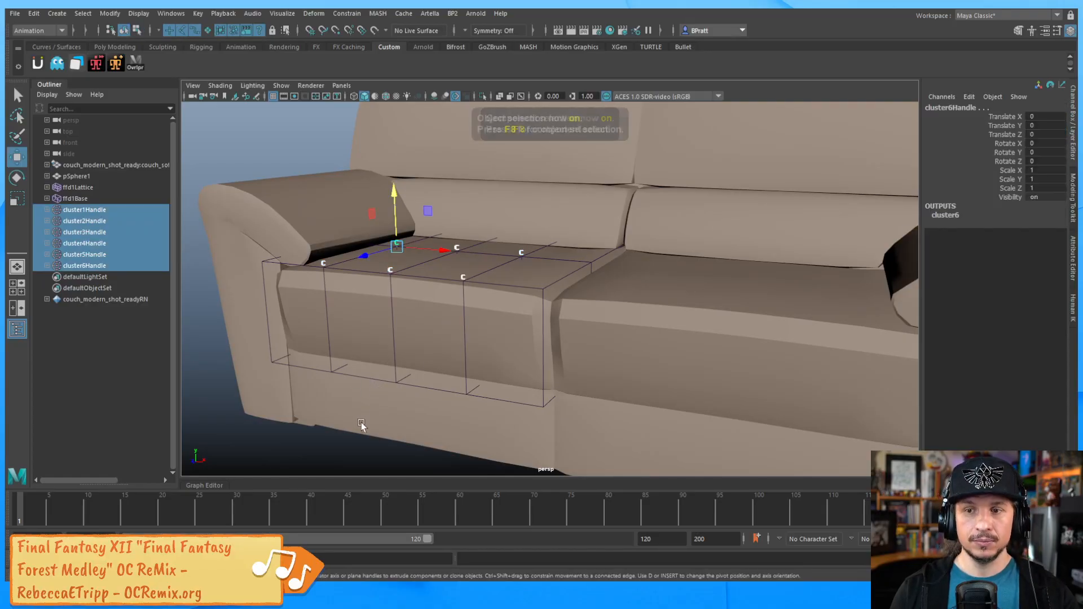
{"action": "left_click", "coordinate": [315, 446]}
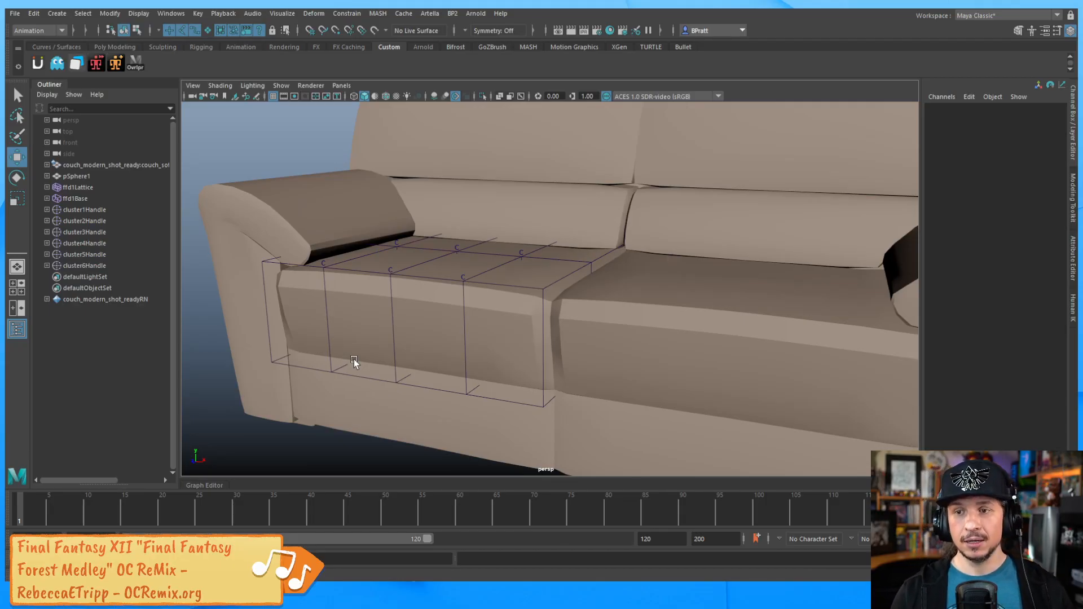
Step: Create a cluster deformer on the lattice's top front corner point beside the neighbouring cushion
{"action": "left_click", "coordinate": [394, 266]}
{"action": "left_click_drag", "start_coordinate": [396, 270], "coordinate": [504, 286], "text": "alt"}
{"action": "left_click", "coordinate": [510, 282]}
{"action": "right_click_drag", "start_coordinate": [511, 282], "coordinate": [502, 259]}
{"action": "left_click", "coordinate": [511, 282]}
{"action": "left_click_drag", "start_coordinate": [507, 294], "coordinate": [488, 293], "text": "alt"}
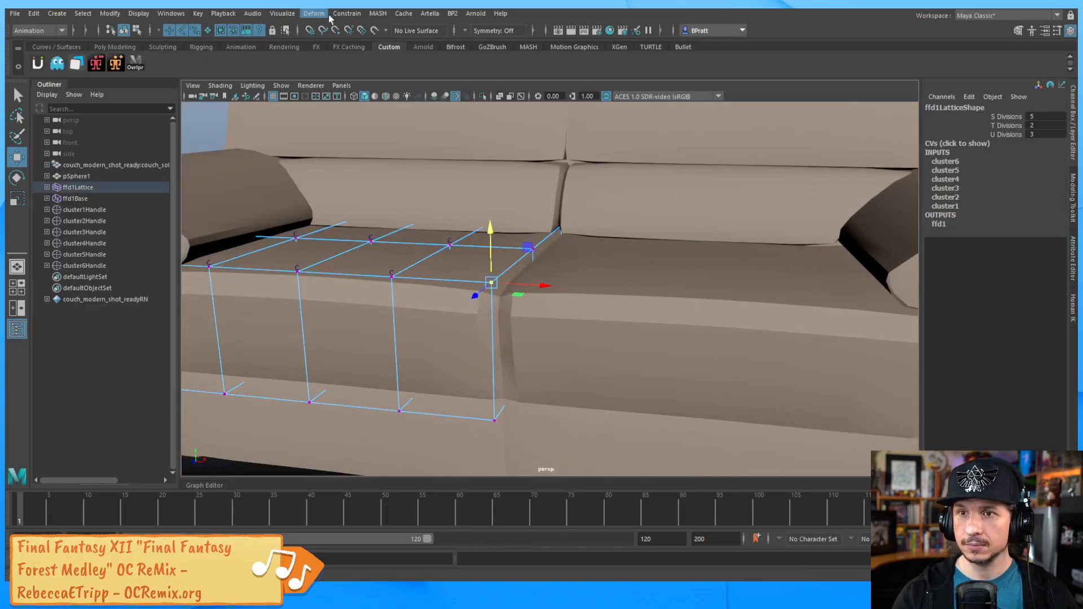
{"action": "left_click", "coordinate": [314, 13]}
{"action": "left_click", "coordinate": [359, 51]}
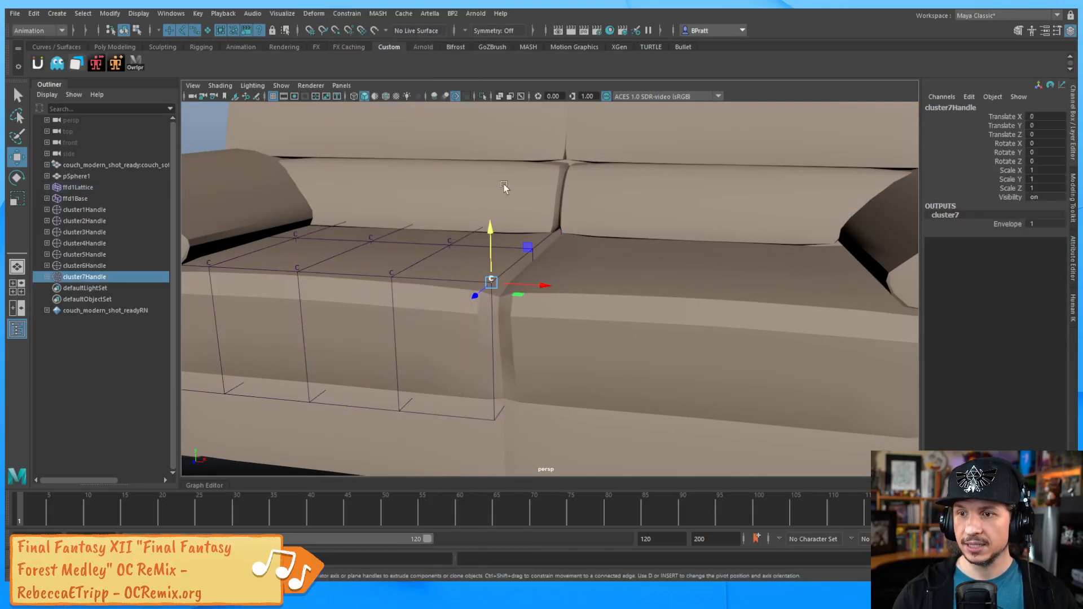
Step: Create a cluster deformer on the top middle-row end point of the lattice beside the neighbouring cushion
{"action": "left_click", "coordinate": [518, 255]}
{"action": "right_click", "coordinate": [520, 257]}
{"action": "left_click", "coordinate": [466, 255]}
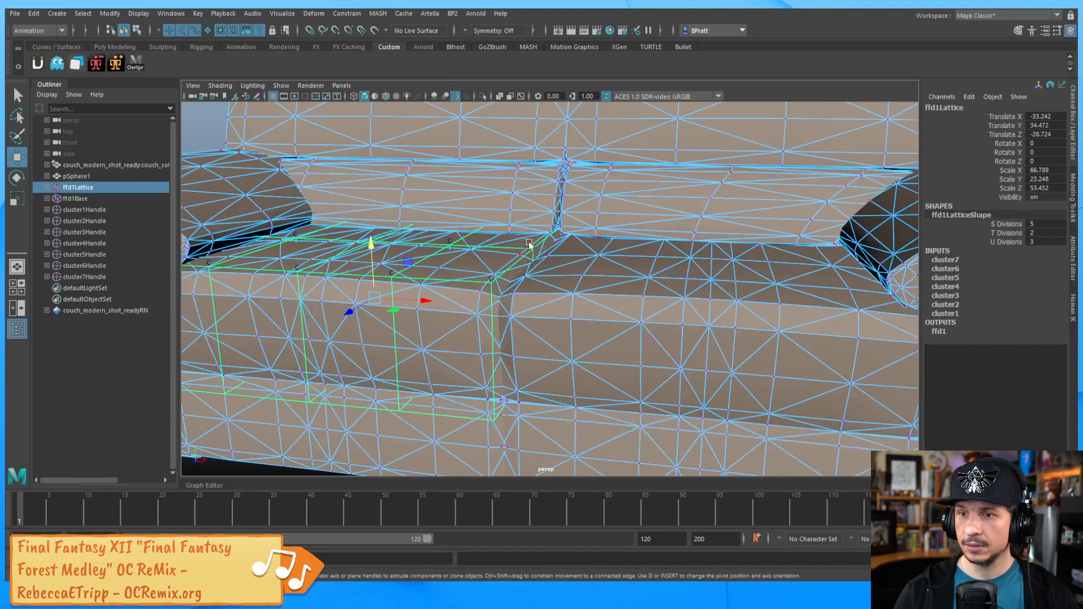
{"action": "key", "text": "ctrl+z"}
{"action": "right_click", "coordinate": [530, 254]}
{"action": "left_click", "coordinate": [530, 221]}
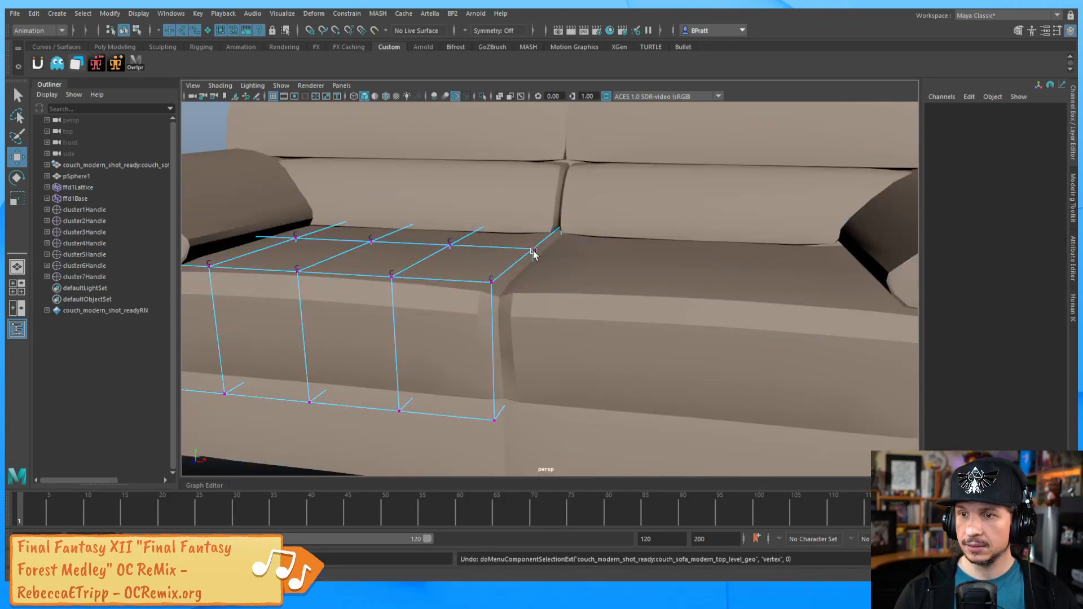
{"action": "left_click", "coordinate": [532, 250]}
{"action": "left_click", "coordinate": [314, 14]}
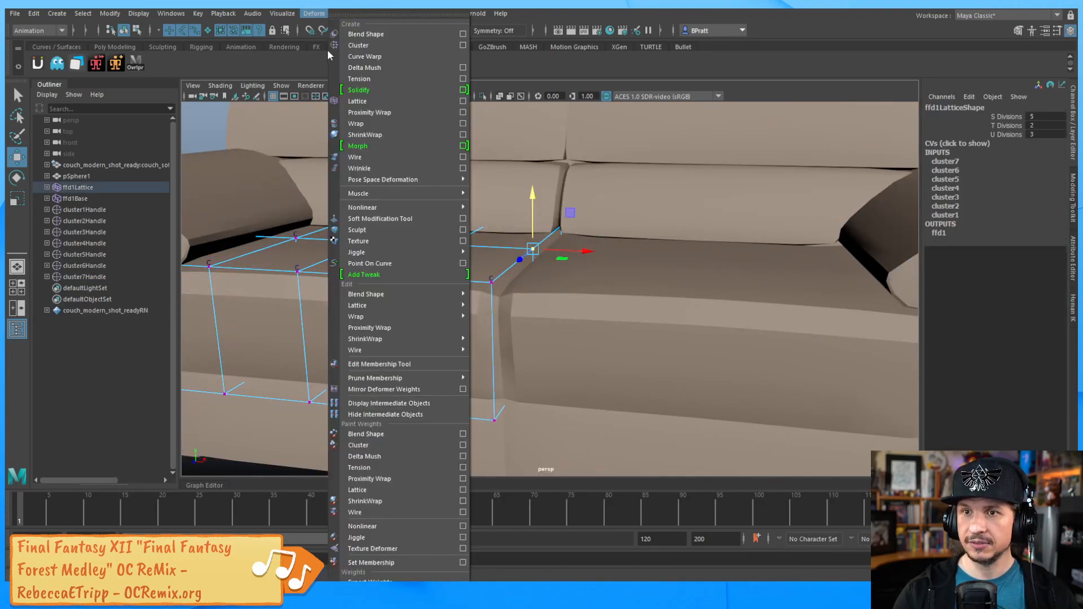
{"action": "left_click", "coordinate": [357, 46]}
Step: Try lowering the front corner's cluster7Handle about 7.3 units and again about 0.55 units in Y, undoing each move
{"action": "left_click_drag", "start_coordinate": [508, 281], "coordinate": [530, 278], "text": "alt"}
{"action": "middle_click_drag", "start_coordinate": [515, 279], "coordinate": [476, 275], "text": "alt"}
{"action": "right_click_drag", "start_coordinate": [476, 275], "coordinate": [485, 273], "text": "alt"}
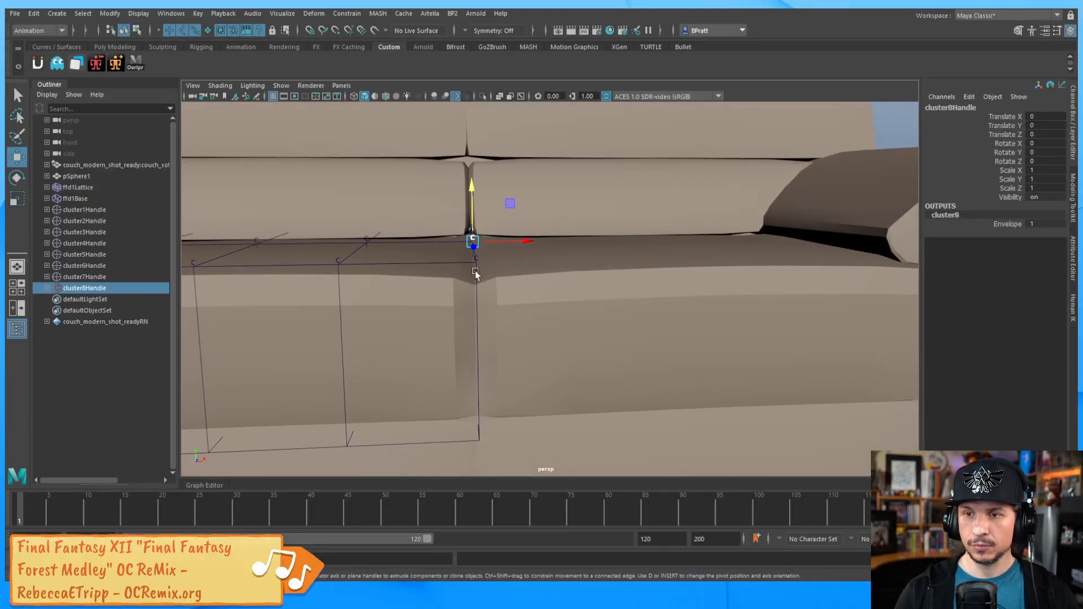
{"action": "left_click_drag", "start_coordinate": [482, 313], "coordinate": [464, 266], "text": "alt"}
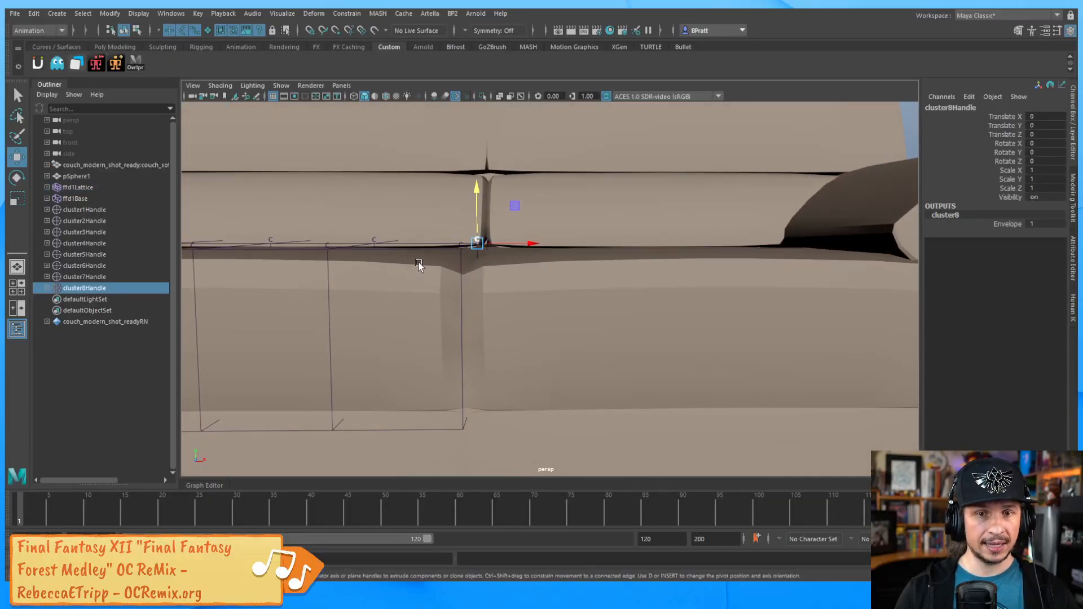
{"action": "left_click_drag", "start_coordinate": [507, 300], "coordinate": [502, 286], "text": "alt"}
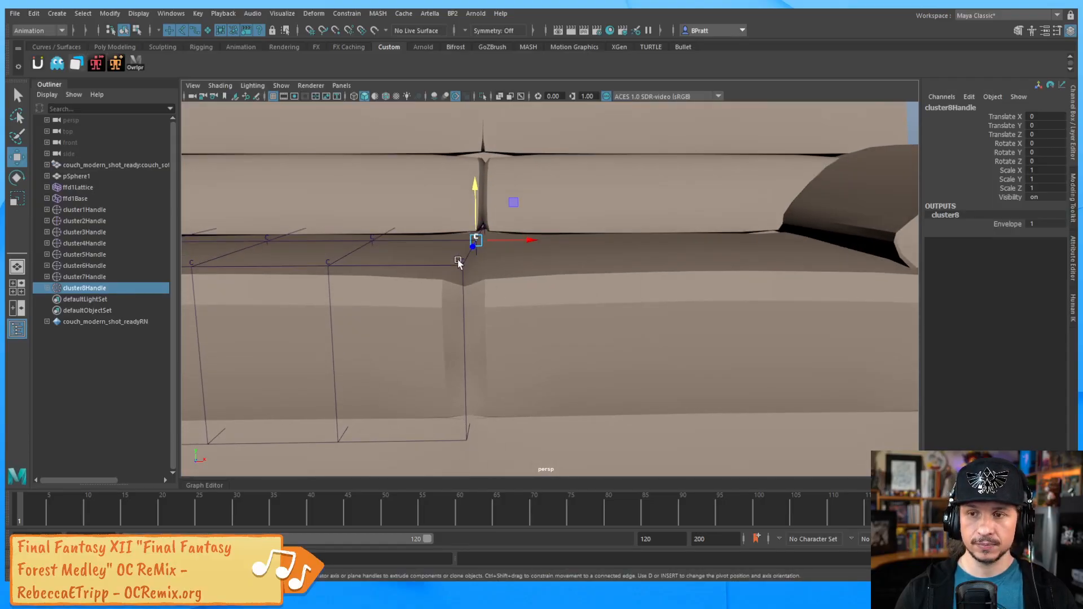
{"action": "left_click", "coordinate": [458, 259]}
{"action": "left_click_drag", "start_coordinate": [458, 258], "coordinate": [498, 254]}
{"action": "key", "text": "ctrl+z"}
{"action": "key", "text": "ctrl+z"}
{"action": "key", "text": "ctrl+z"}
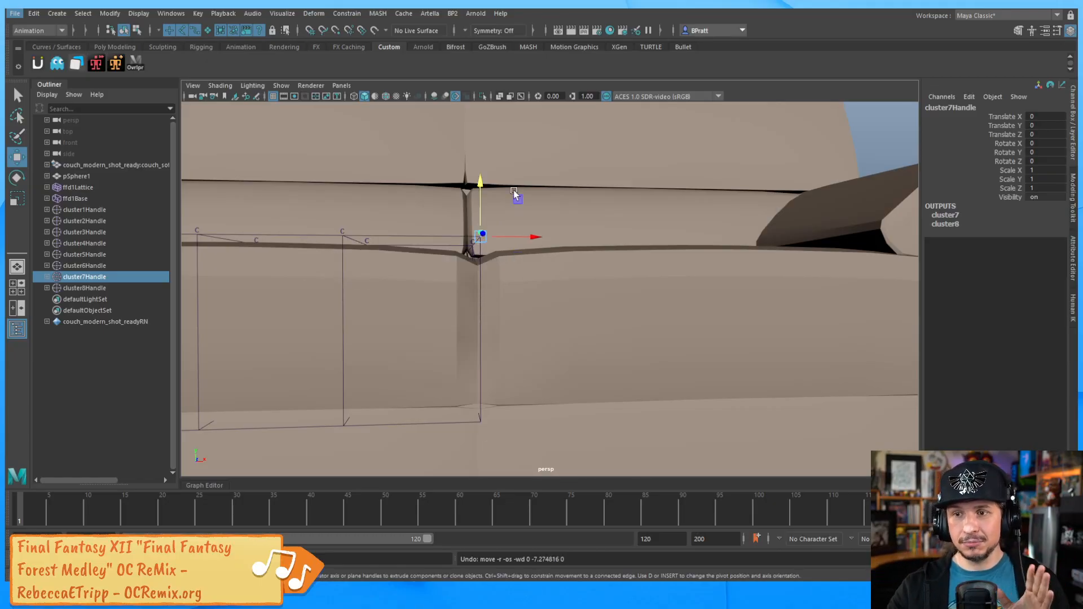
{"action": "left_click_drag", "start_coordinate": [478, 187], "coordinate": [484, 190]}
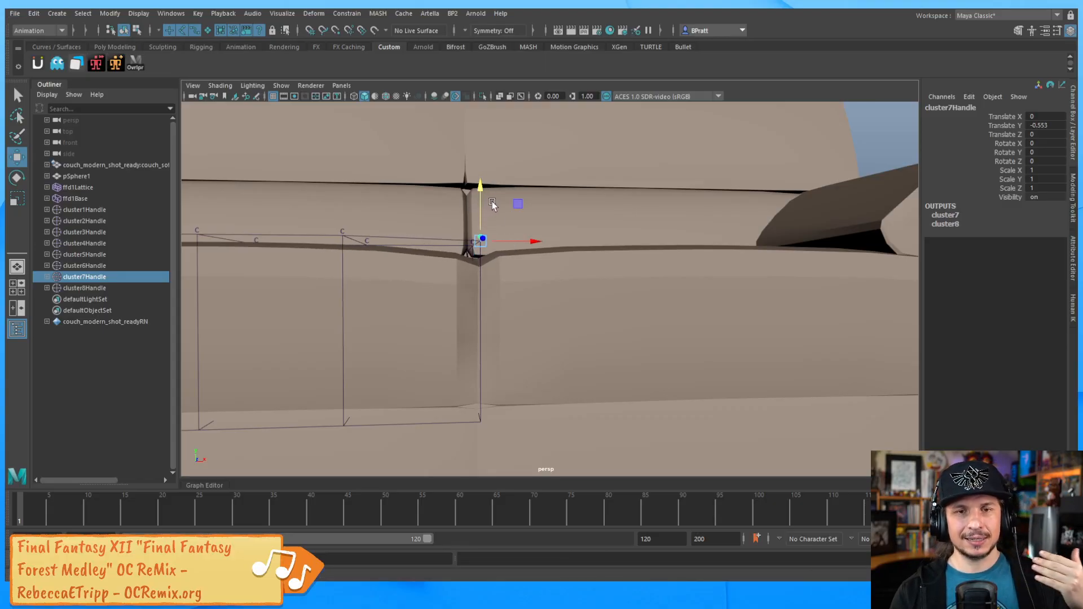
{"action": "key", "text": "ctrl+z"}
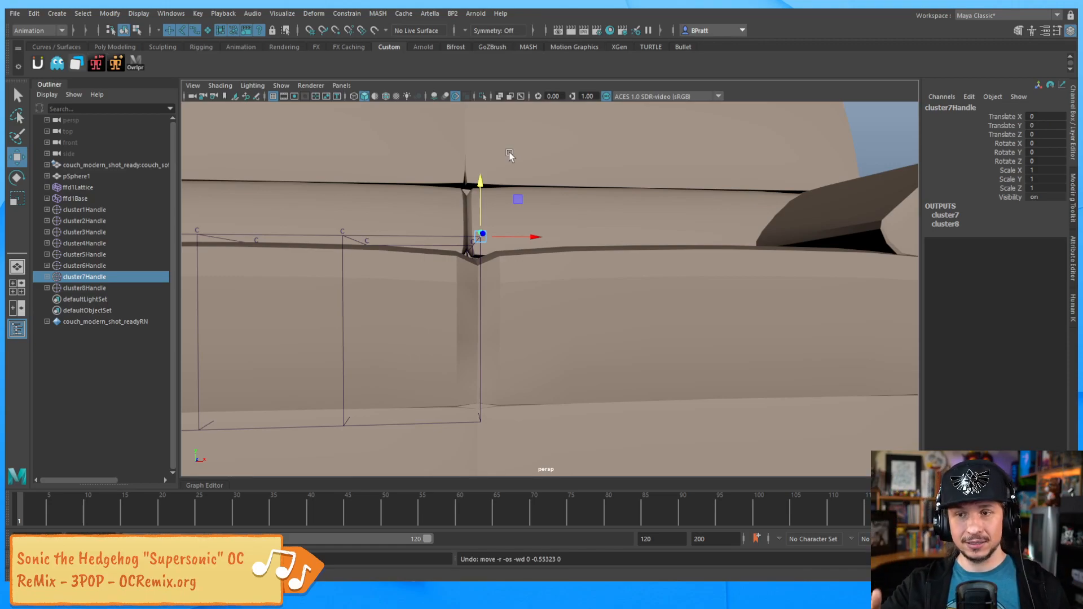
Step: Deselect cluster7Handle and apply a Delta Mush deformer to the whole couch mesh
{"action": "right_click_drag", "start_coordinate": [595, 213], "coordinate": [366, 237], "text": "alt"}
{"action": "left_click_drag", "start_coordinate": [366, 236], "coordinate": [355, 272], "text": "alt"}
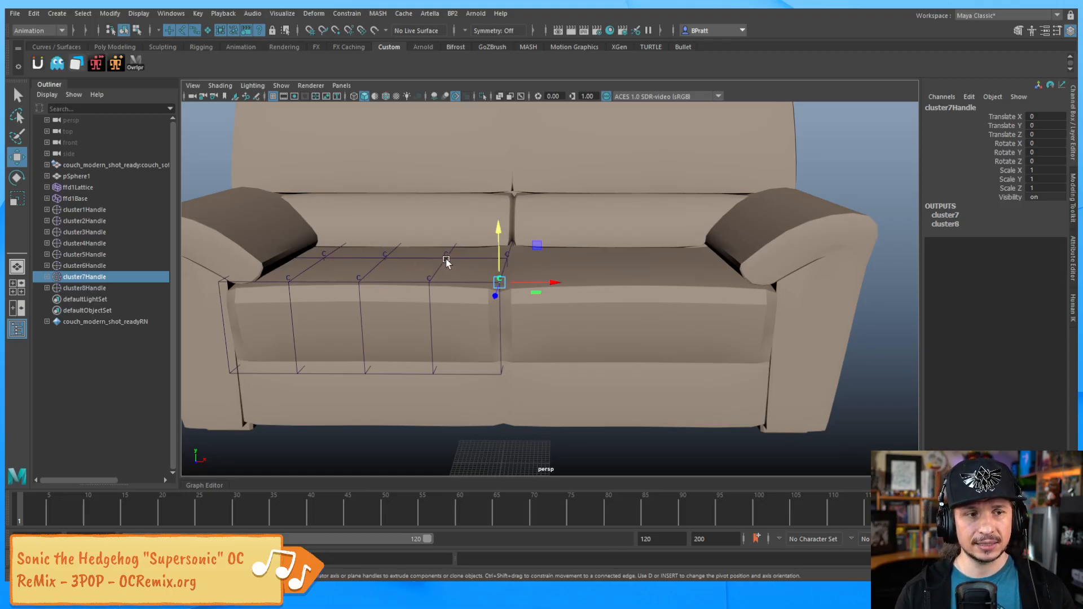
{"action": "left_click_drag", "start_coordinate": [479, 286], "coordinate": [465, 337], "text": "alt"}
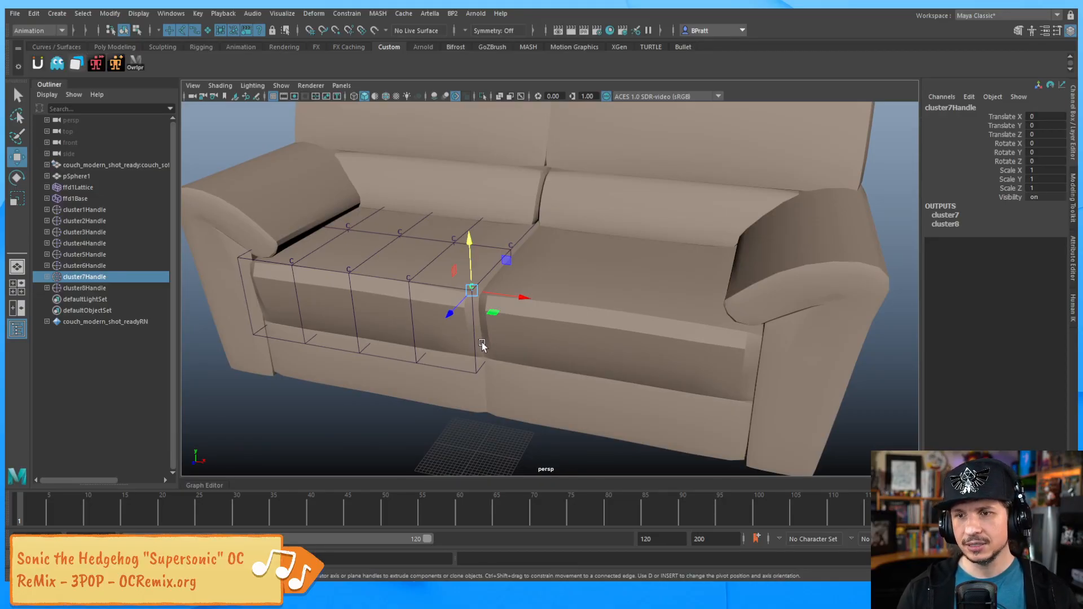
{"action": "left_click", "coordinate": [539, 368]}
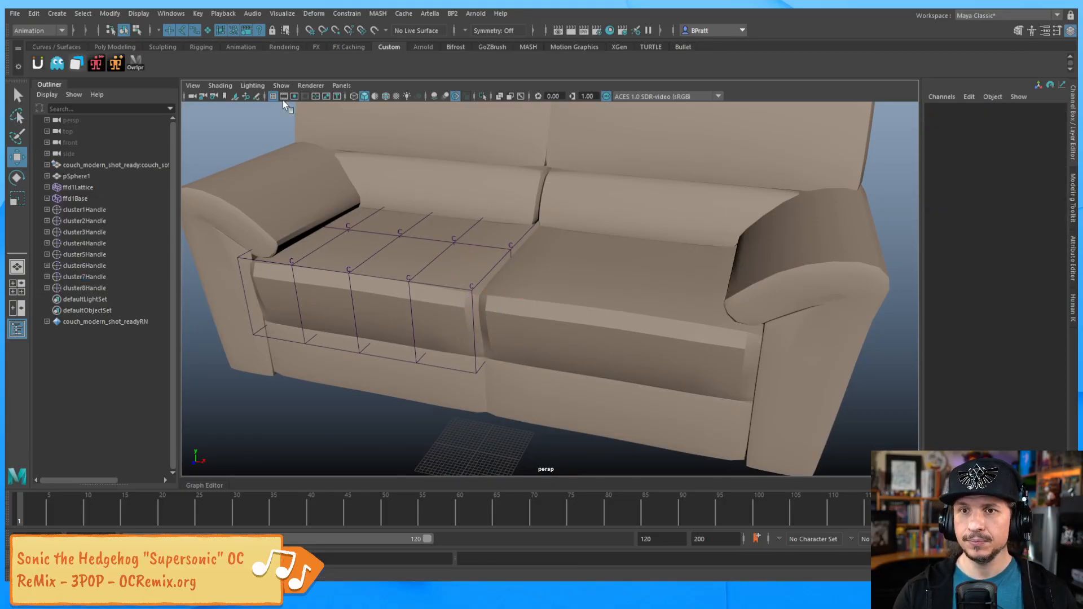
{"action": "left_click", "coordinate": [600, 340]}
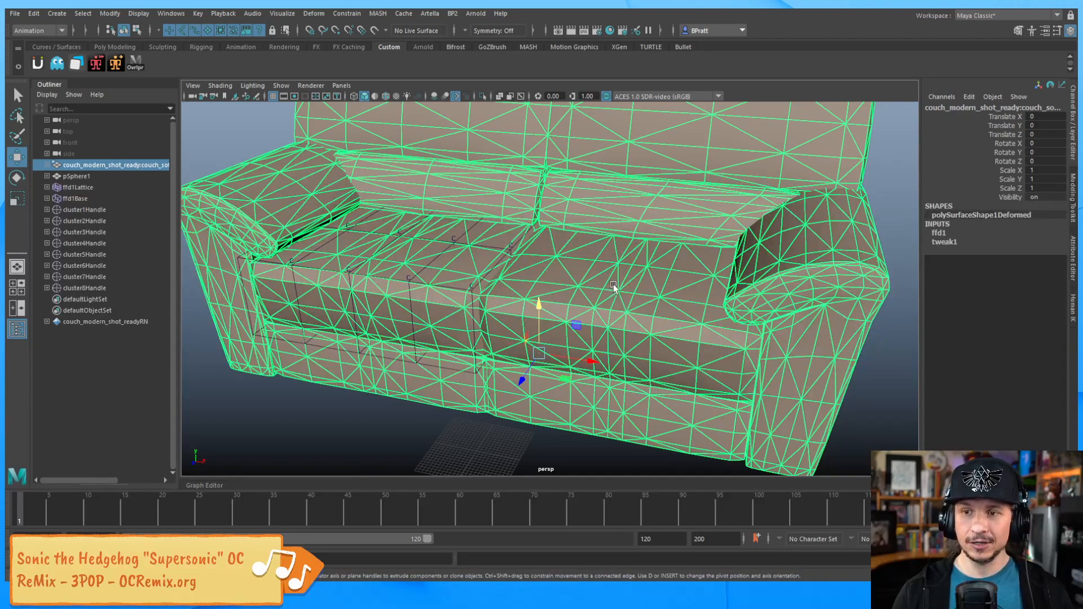
{"action": "left_click", "coordinate": [321, 14]}
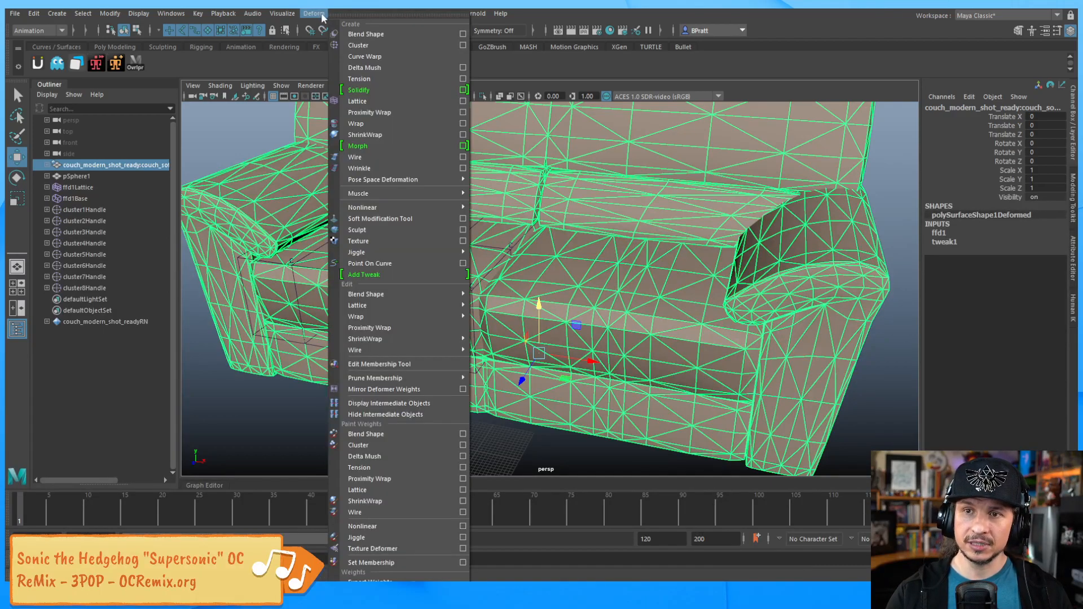
{"action": "left_click", "coordinate": [380, 68]}
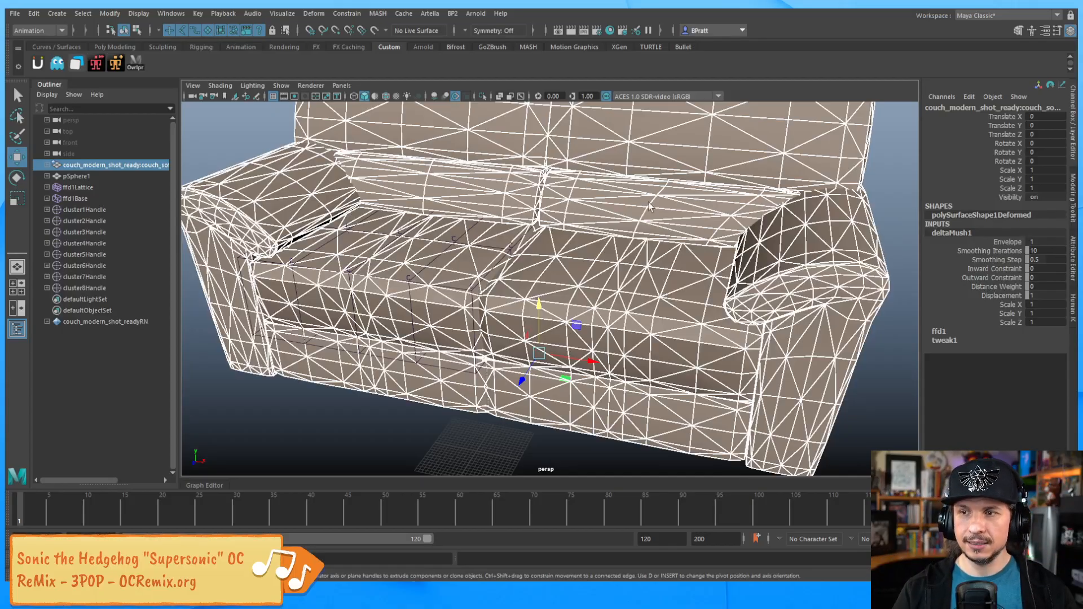
Step: Undo the Delta Mush, then try raising a vertex on the undeformed seat cushion about 6.3 units in Y and undo it
{"action": "left_click", "coordinate": [651, 250]}
{"action": "key", "text": "ctrl+z"}
{"action": "key", "text": "ctrl+z"}
{"action": "left_click_drag", "start_coordinate": [630, 288], "coordinate": [610, 293], "text": "alt"}
{"action": "right_click_drag", "start_coordinate": [624, 289], "coordinate": [572, 253]}
{"action": "left_click_drag", "start_coordinate": [614, 257], "coordinate": [615, 231]}
{"action": "key", "text": "ctrl+z"}
{"action": "key", "text": "F8"}
Step: Apply a Delta Mush deformer to the couch mesh again
{"action": "left_click", "coordinate": [314, 13]}
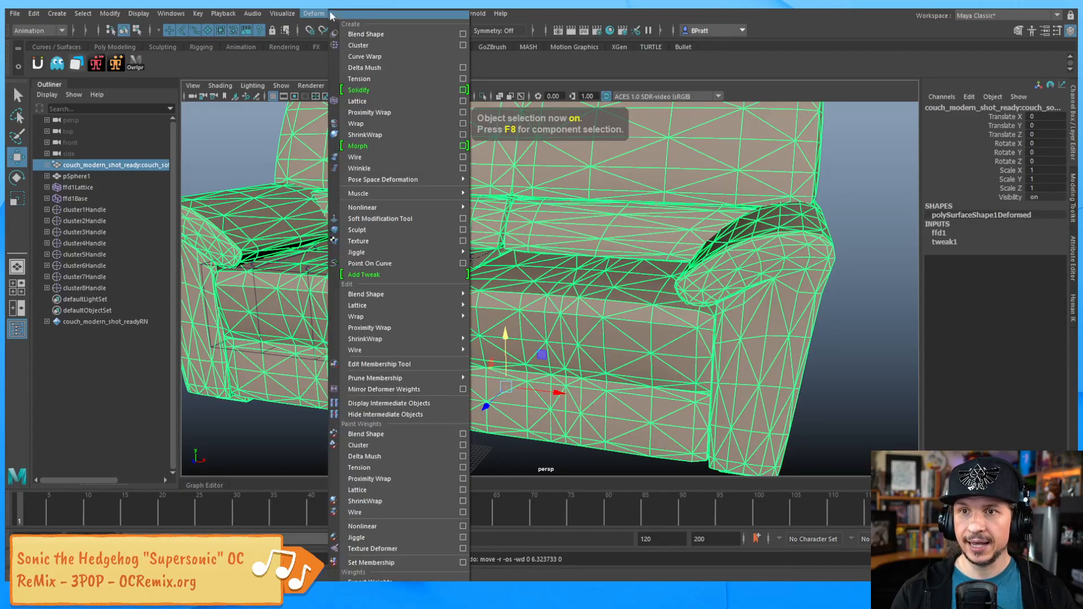
{"action": "left_click", "coordinate": [381, 73]}
Step: Try lowering a vertex on the cushion without the lattice about 47.9 units in Y, then undo the move
{"action": "right_click_drag", "start_coordinate": [599, 290], "coordinate": [564, 255]}
{"action": "left_click", "coordinate": [611, 285]}
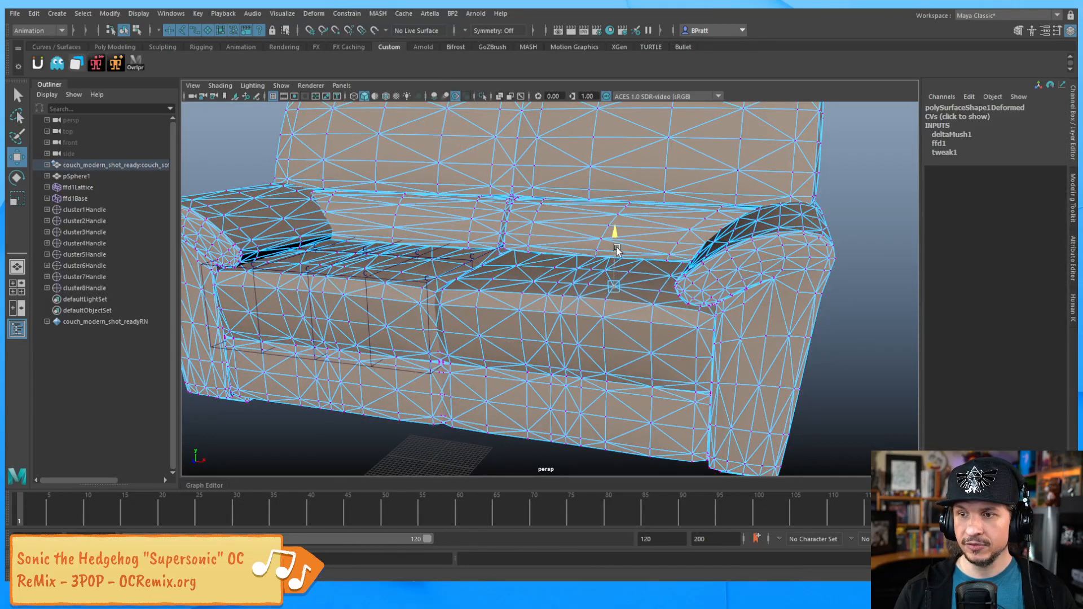
{"action": "middle_click_drag", "start_coordinate": [622, 80], "coordinate": [631, 449]}
{"action": "key", "text": "ctrl+z"}
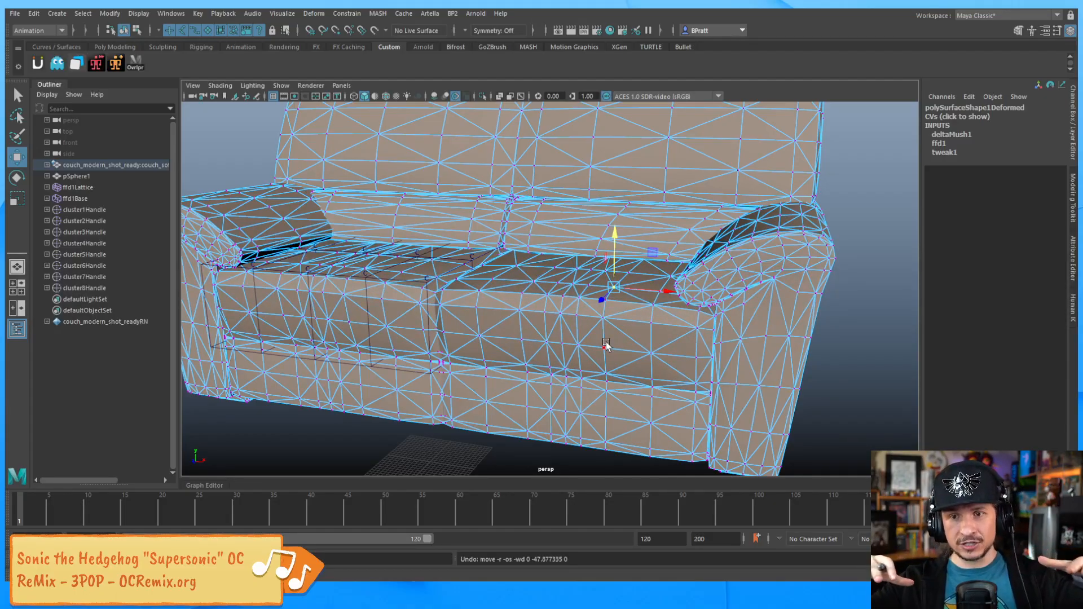
{"action": "left_click_drag", "start_coordinate": [483, 298], "coordinate": [538, 296], "text": "alt"}
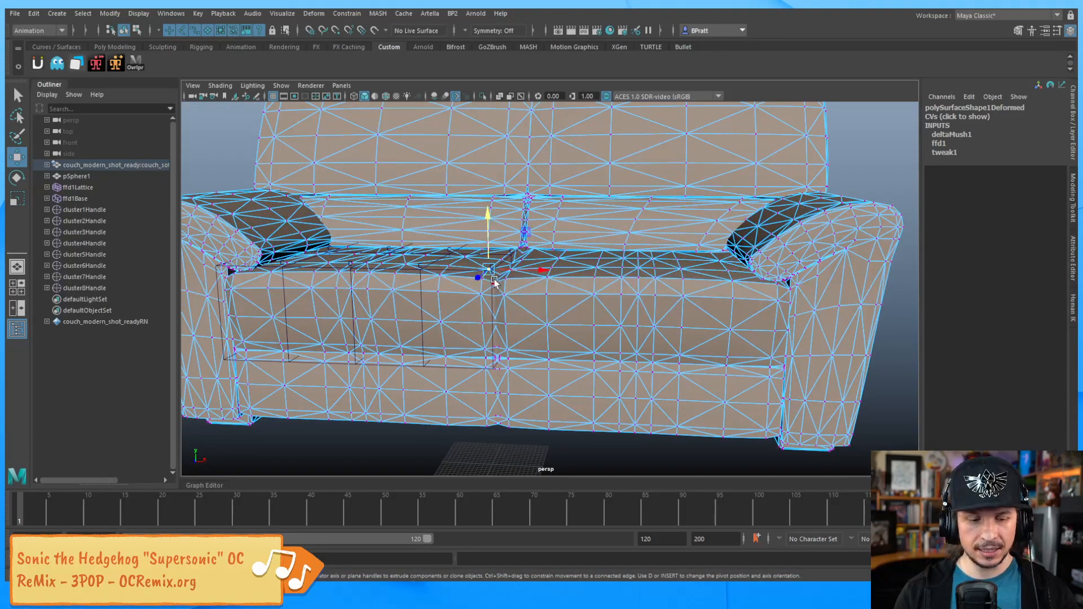
Step: Return to object selection and try moving cluster7Handle at the lattice's front corner, then undo the move
{"action": "key", "text": "F8"}
{"action": "left_click", "coordinate": [324, 442]}
{"action": "left_click", "coordinate": [491, 265]}
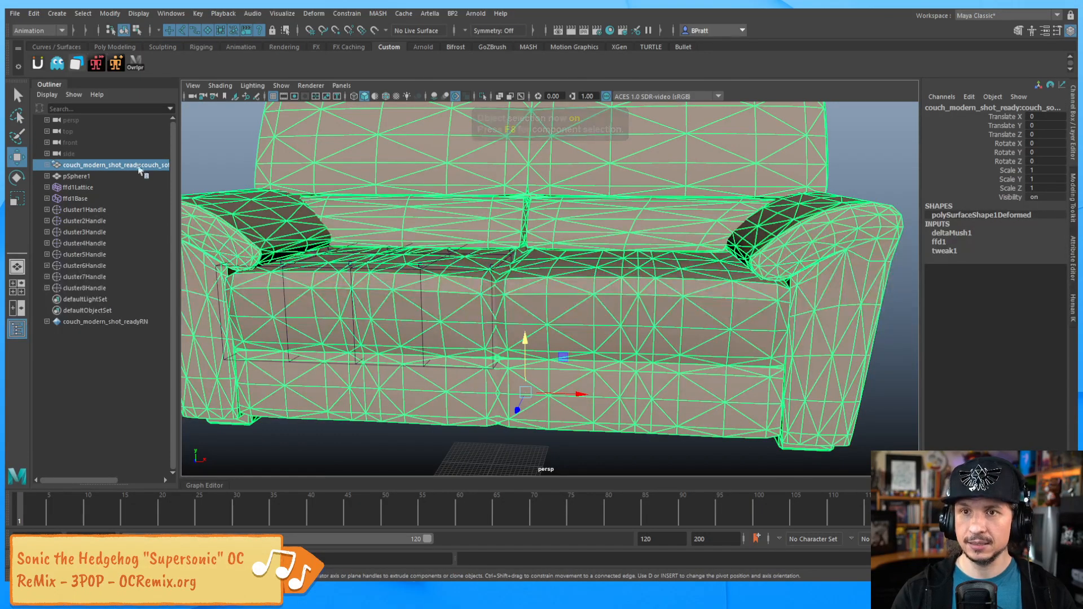
{"action": "left_click", "coordinate": [492, 263]}
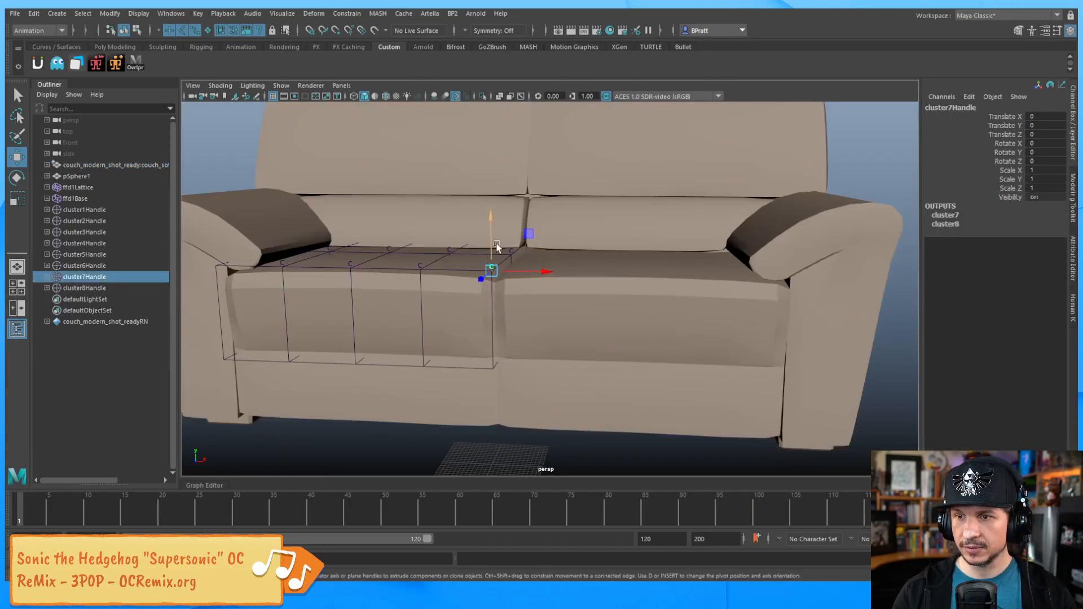
{"action": "left_click_drag", "start_coordinate": [488, 213], "coordinate": [581, 218]}
{"action": "key", "text": "ctrl+z"}
Step: Lower front-row cluster3Handle about 11.6 units in Y and pull down the front centre cluster handle as well
{"action": "middle_click_drag", "start_coordinate": [643, 228], "coordinate": [610, 213]}
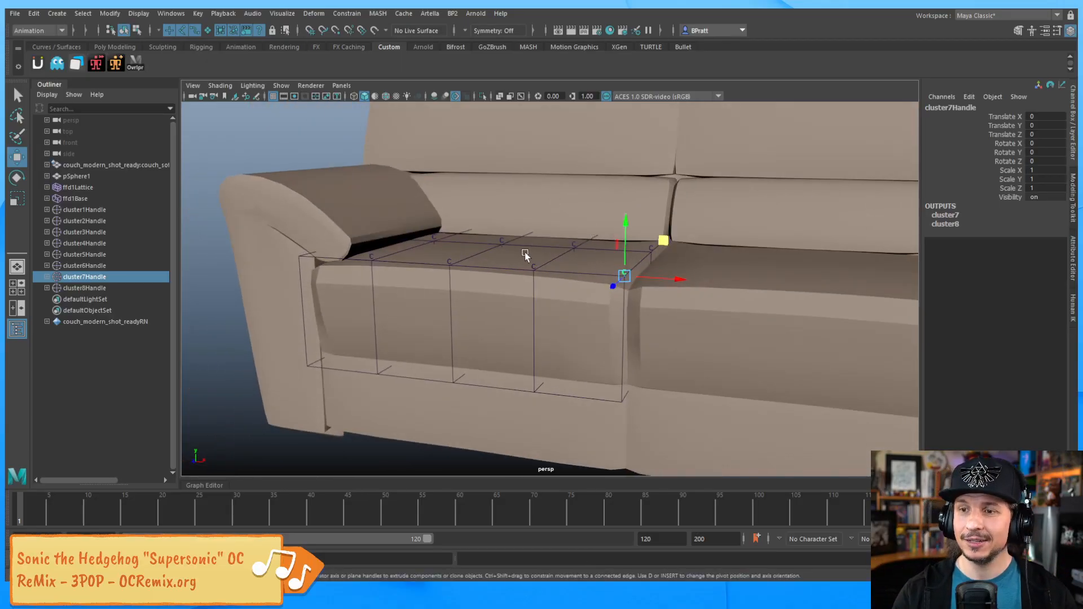
{"action": "left_click", "coordinate": [534, 266]}
{"action": "left_click_drag", "start_coordinate": [533, 221], "coordinate": [537, 285]}
{"action": "left_click_drag", "start_coordinate": [565, 328], "coordinate": [604, 307], "text": "alt"}
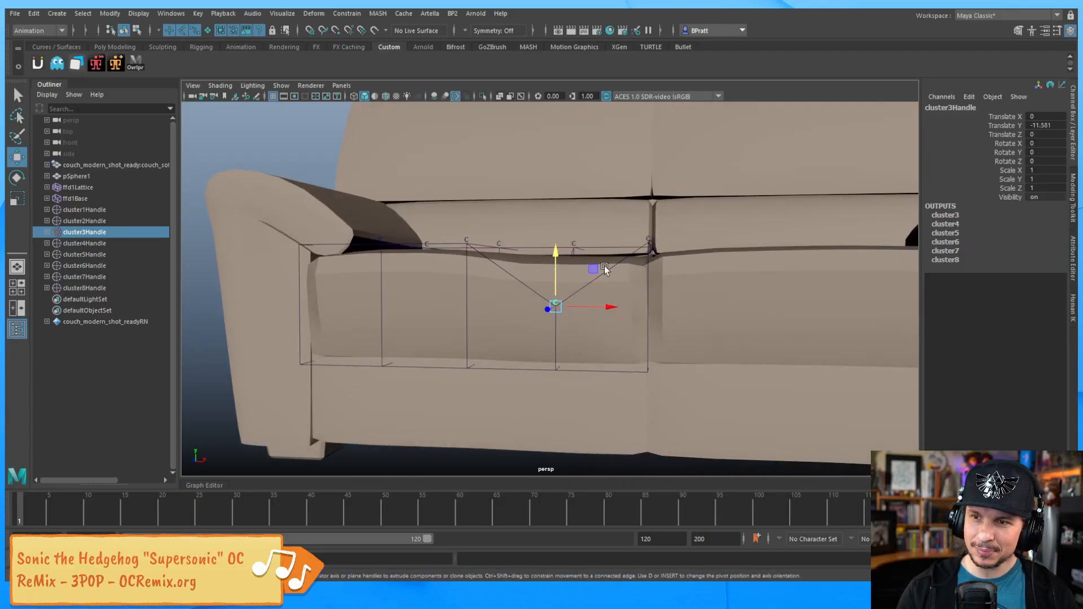
{"action": "left_click_drag", "start_coordinate": [482, 239], "coordinate": [459, 257], "text": "alt"}
{"action": "left_click", "coordinate": [457, 238]}
{"action": "left_click_drag", "start_coordinate": [454, 197], "coordinate": [455, 251]}
Step: Lower front-row cluster2Handle about 12 units in Y and middle-row cluster5Handle about 10.1 units in Y
{"action": "left_click", "coordinate": [375, 246]}
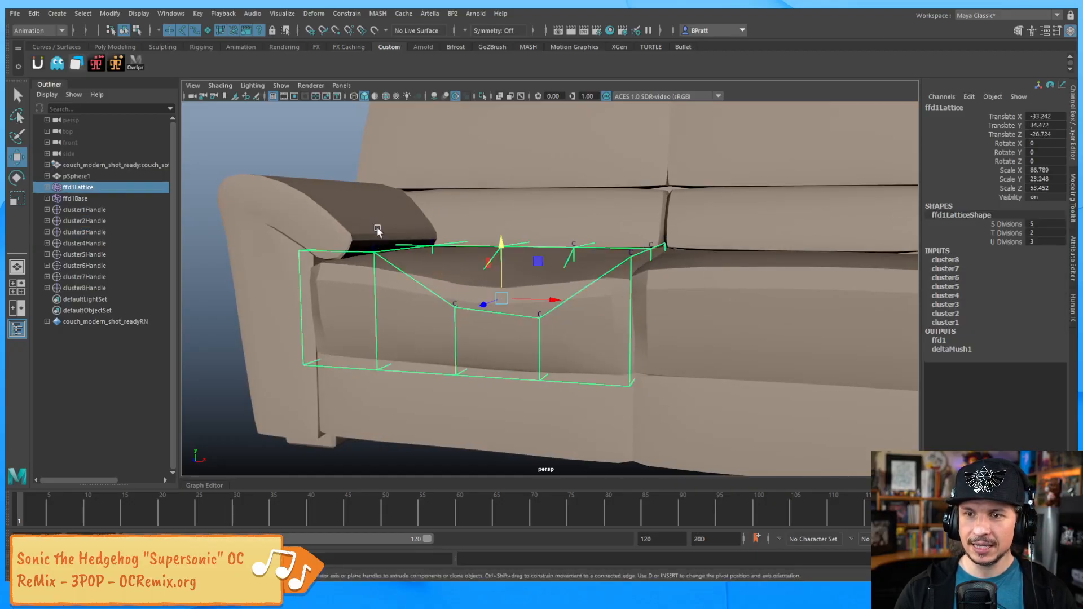
{"action": "left_click_drag", "start_coordinate": [372, 249], "coordinate": [375, 273], "text": "alt"}
{"action": "left_click", "coordinate": [368, 259]}
{"action": "left_click_drag", "start_coordinate": [367, 212], "coordinate": [544, 286]}
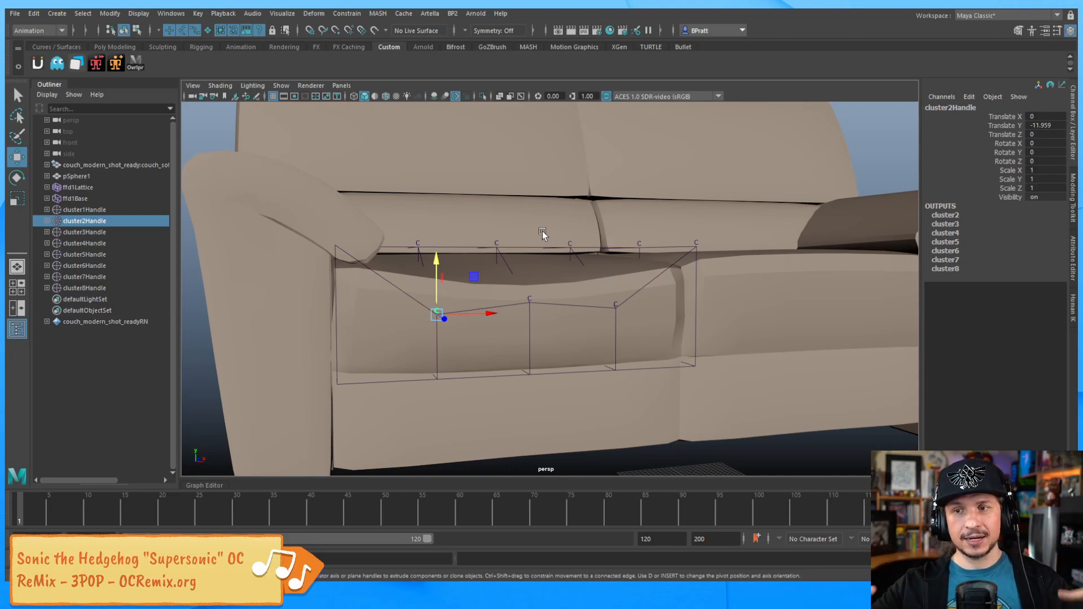
{"action": "left_click", "coordinate": [498, 248]}
{"action": "left_click_drag", "start_coordinate": [537, 251], "coordinate": [467, 273], "text": "alt"}
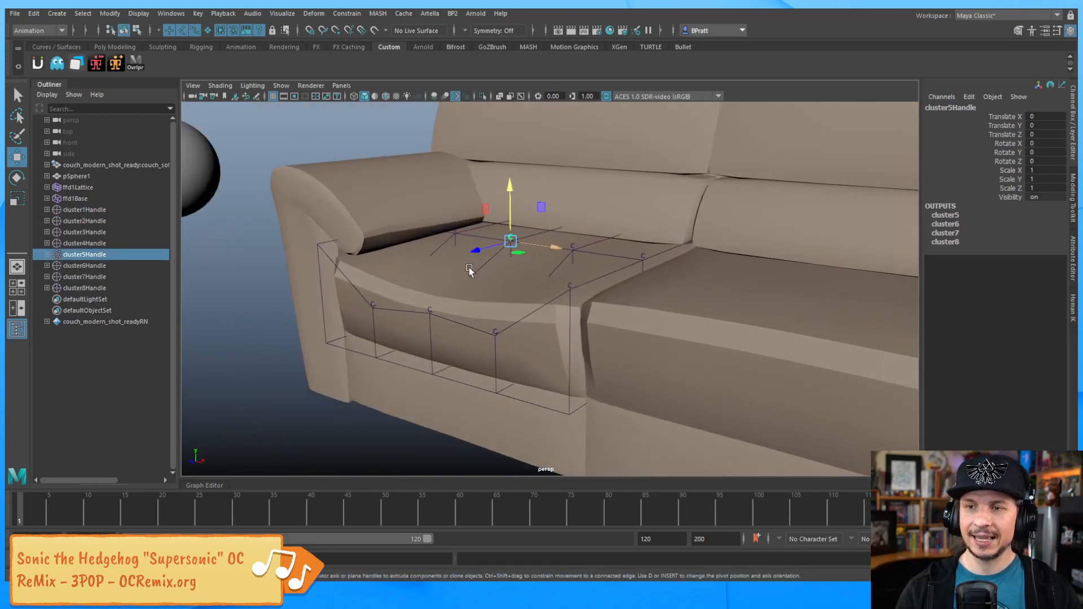
{"action": "left_click_drag", "start_coordinate": [511, 185], "coordinate": [604, 184]}
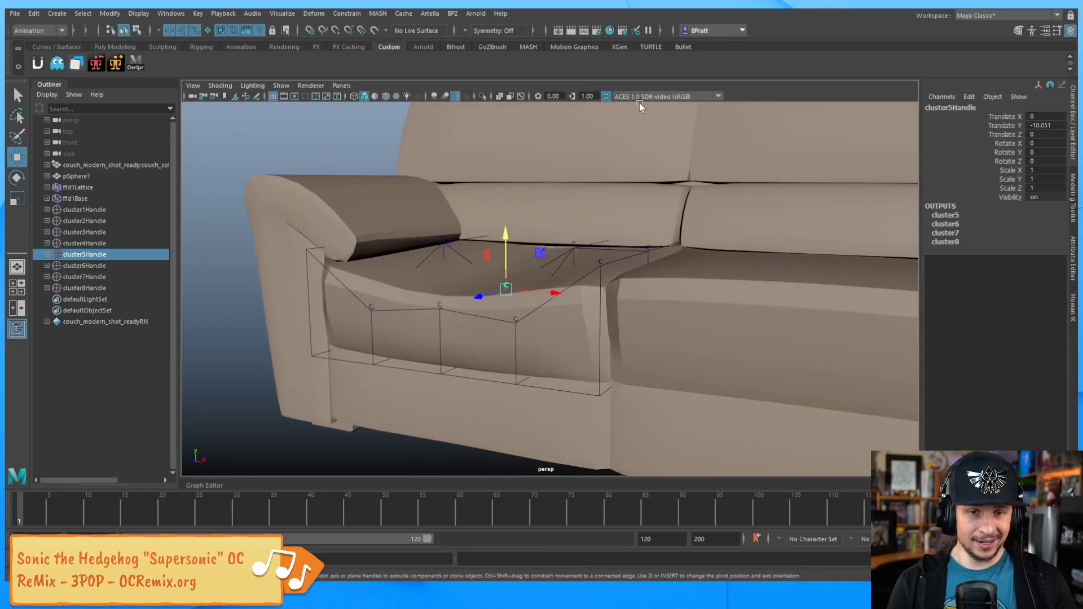
Step: Raise deltaMush1's Smoothing Iterations on the couch mesh to 31, then reduce them to 0
{"action": "left_click", "coordinate": [726, 316]}
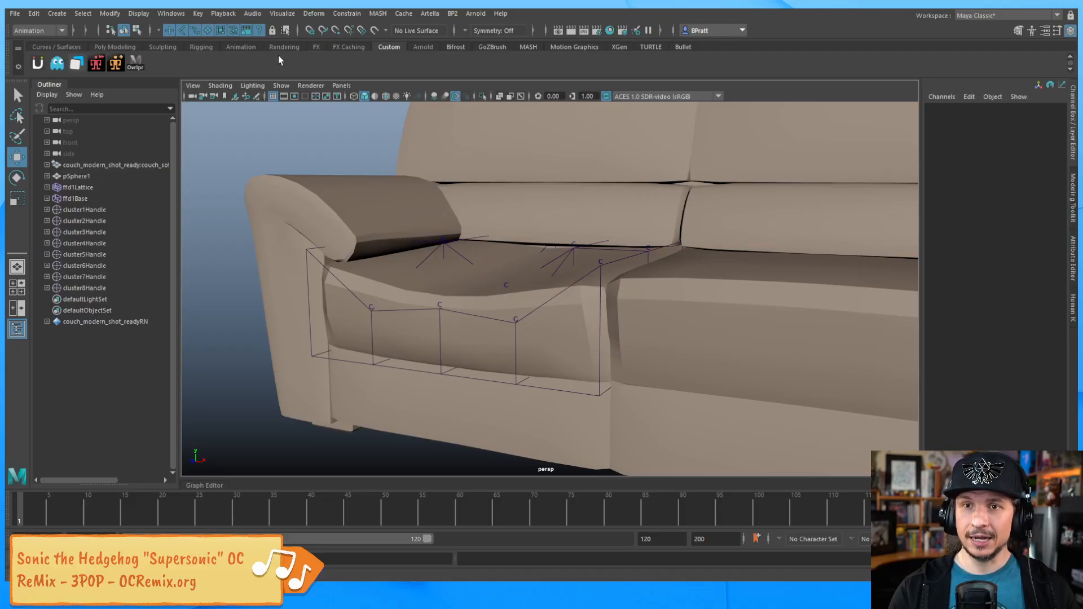
{"action": "left_click", "coordinate": [736, 315]}
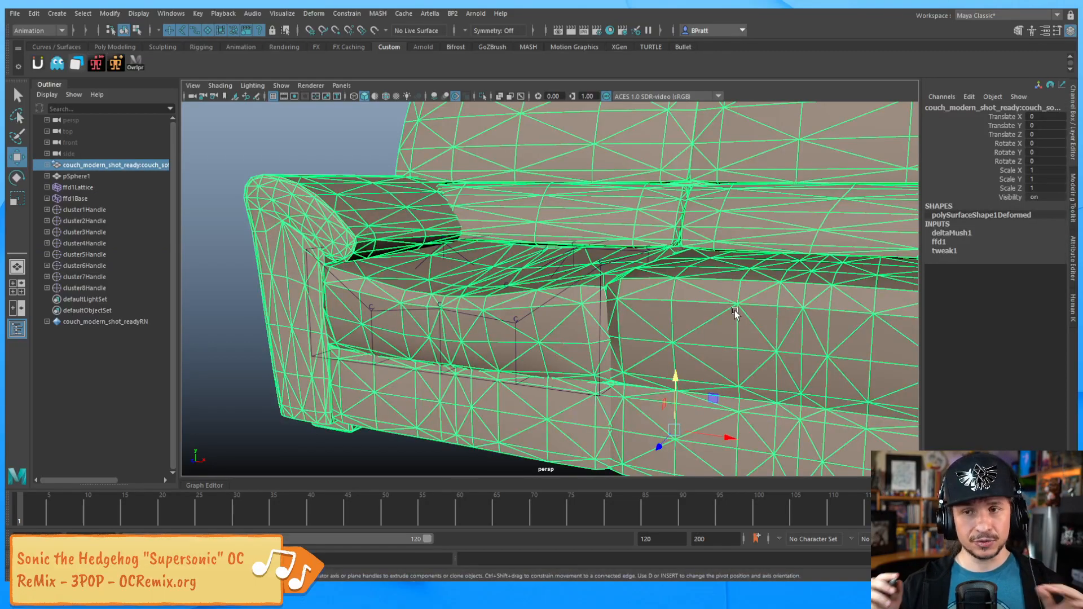
{"action": "left_click", "coordinate": [958, 233]}
{"action": "left_click", "coordinate": [993, 251]}
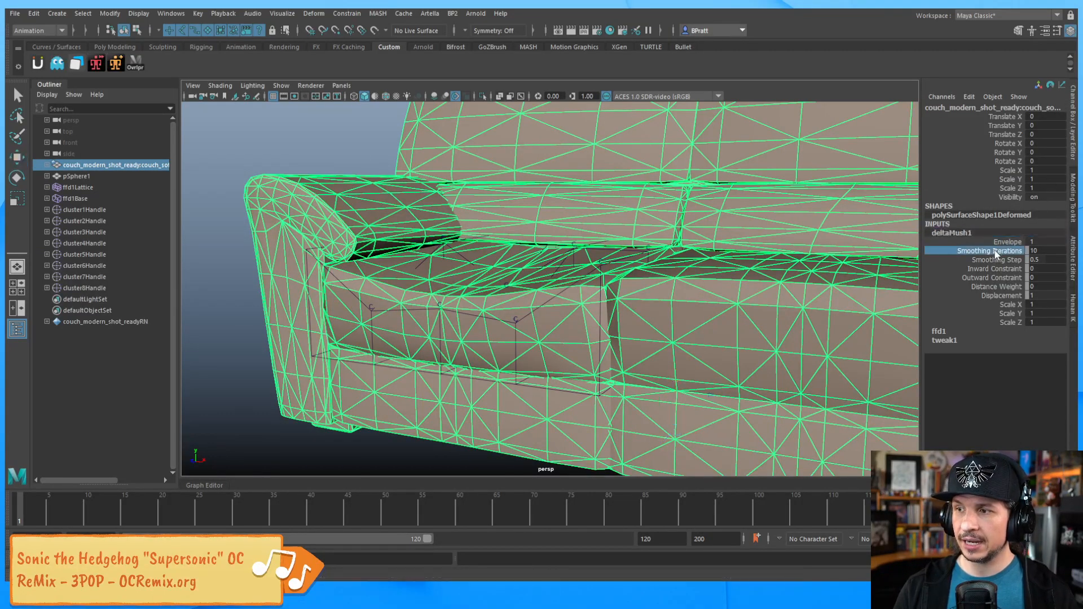
{"action": "middle_click_drag", "start_coordinate": [827, 259], "coordinate": [881, 207]}
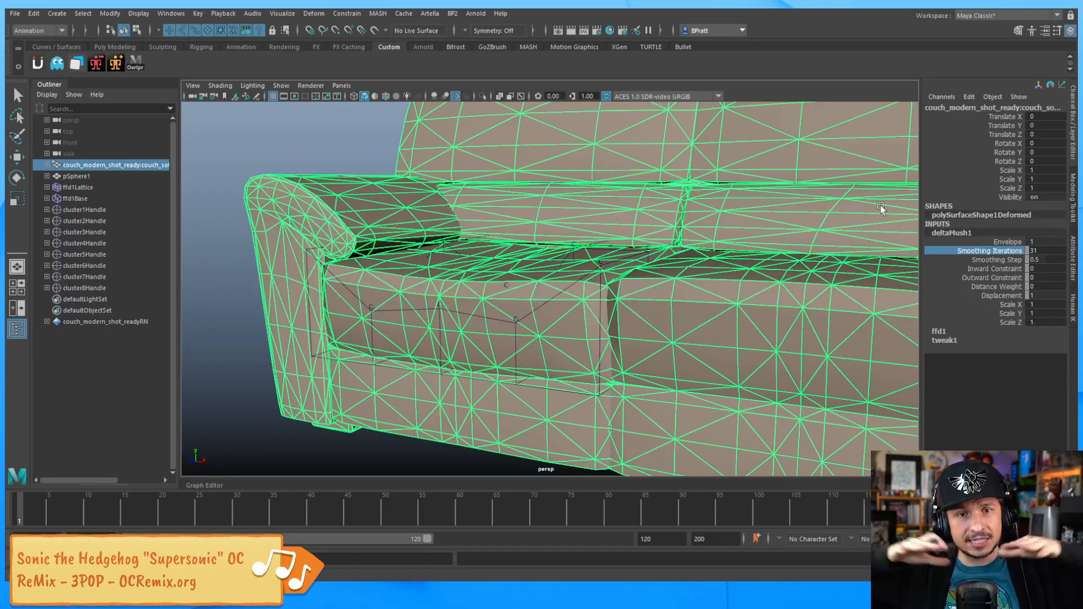
{"action": "middle_click_drag", "start_coordinate": [751, 282], "coordinate": [573, 282]}
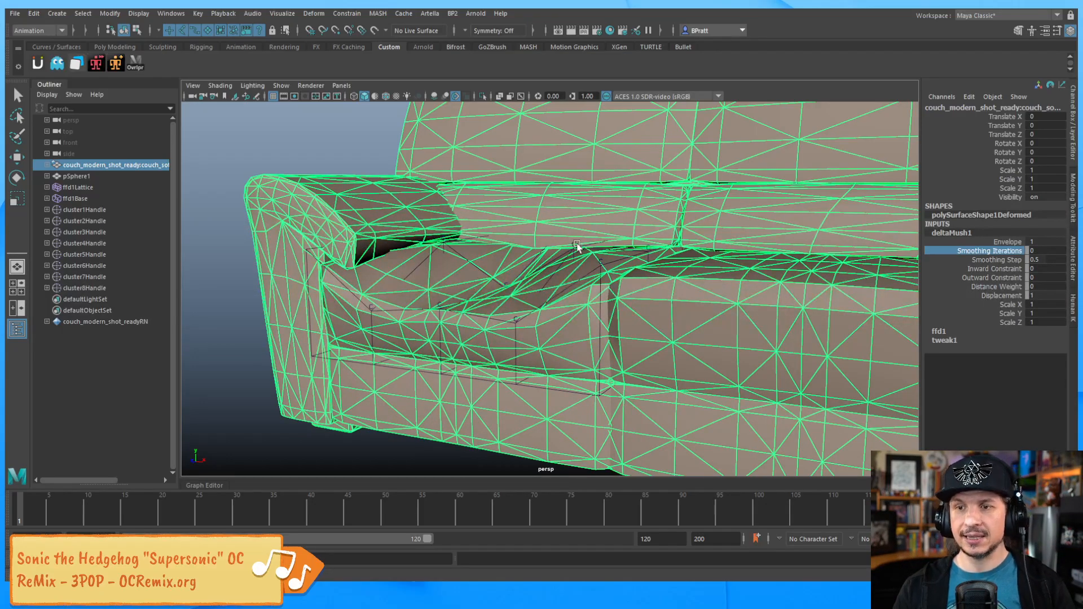
Step: Vary the Delta Mush Smoothing Iterations between low values such as 2 and 3 while inspecting the dented cushion
{"action": "left_click_drag", "start_coordinate": [502, 286], "coordinate": [555, 282], "text": "alt"}
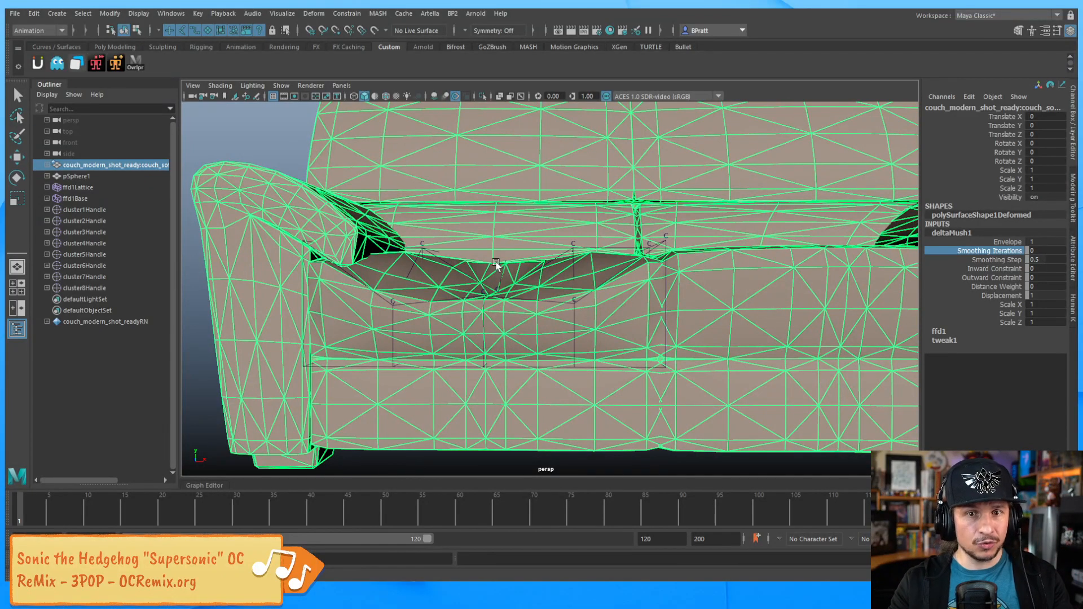
{"action": "middle_click_drag", "start_coordinate": [520, 255], "coordinate": [590, 269]}
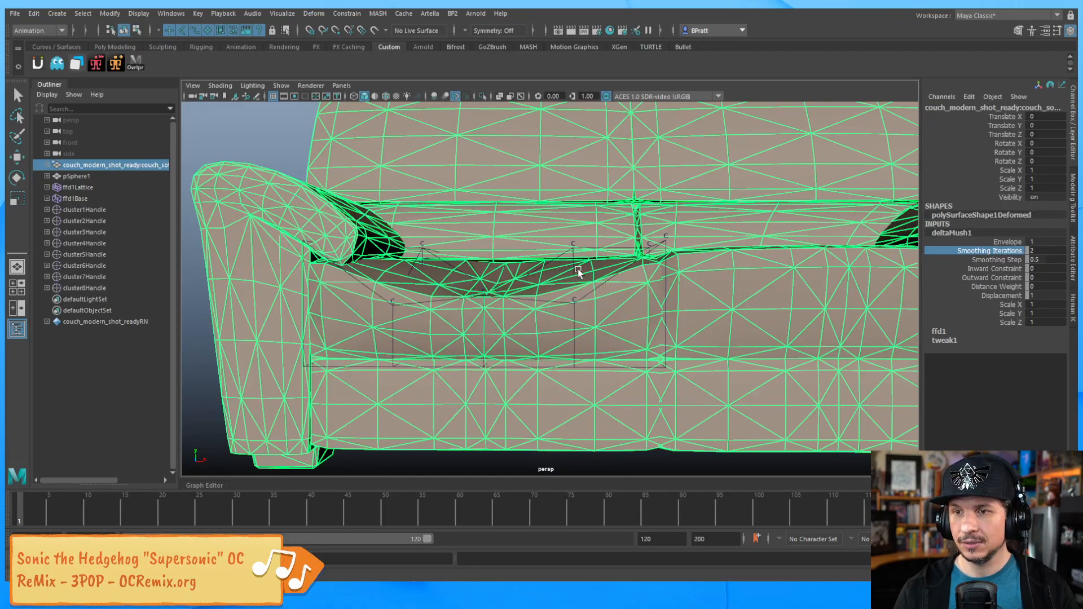
{"action": "left_click_drag", "start_coordinate": [561, 280], "coordinate": [542, 285], "text": "alt"}
{"action": "middle_click_drag", "start_coordinate": [542, 286], "coordinate": [554, 280]}
{"action": "left_click_drag", "start_coordinate": [538, 286], "coordinate": [533, 265], "text": "alt"}
{"action": "middle_click_drag", "start_coordinate": [533, 280], "coordinate": [524, 280]}
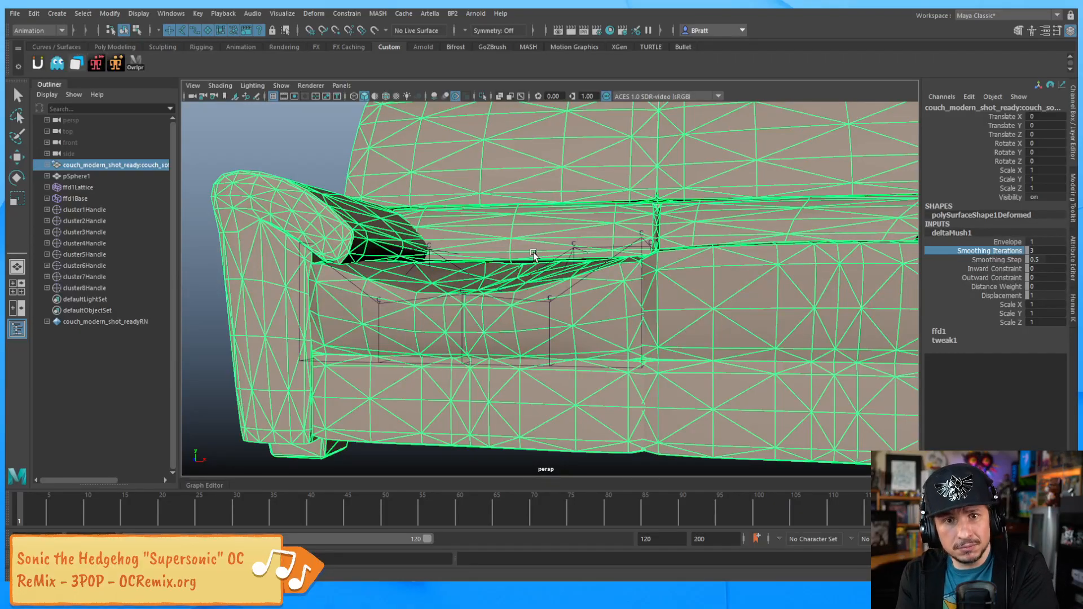
Step: Set the Delta Mush Smoothing Iterations to 10
{"action": "middle_click_drag", "start_coordinate": [534, 252], "coordinate": [606, 274]}
{"action": "left_click", "coordinate": [1052, 252]}
{"action": "type", "text": "10"}
{"action": "key", "text": "Return"}
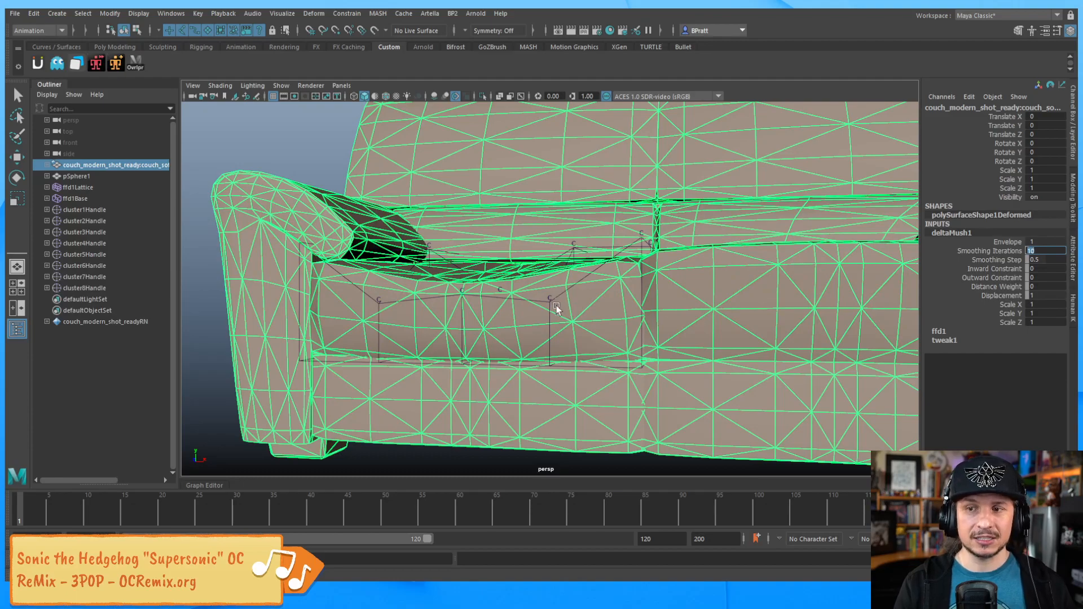
Step: Select cluster1Handle through cluster8Handle and reset all their Translate and Rotate channels to 0
{"action": "left_click", "coordinate": [89, 211]}
{"action": "key", "text": "w"}
{"action": "left_click", "coordinate": [84, 288], "text": "shift"}
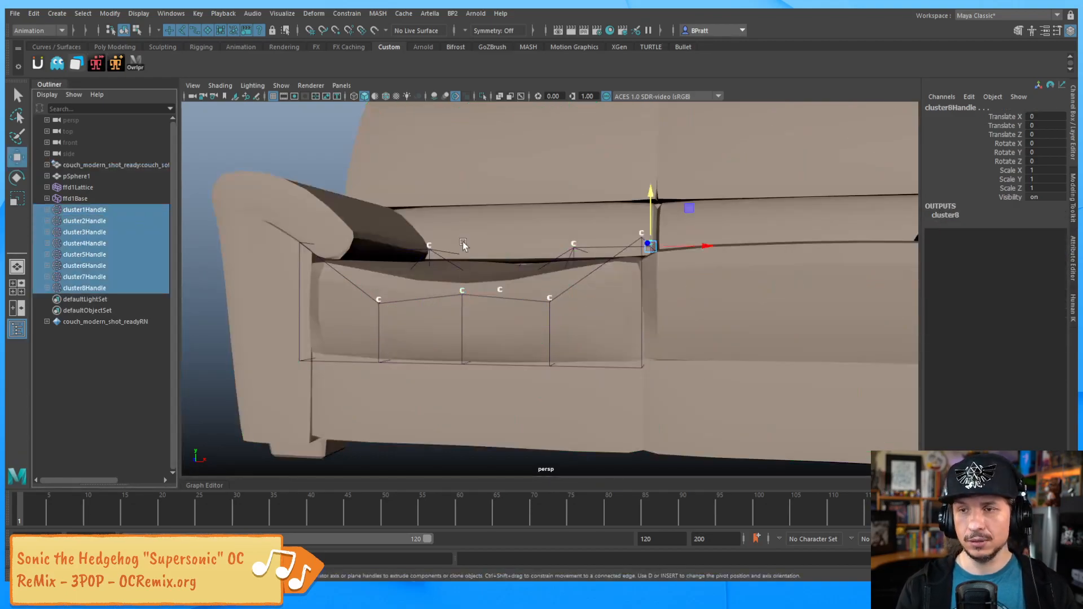
{"action": "left_click_drag", "start_coordinate": [1047, 117], "coordinate": [1044, 163]}
{"action": "type", "text": "0"}
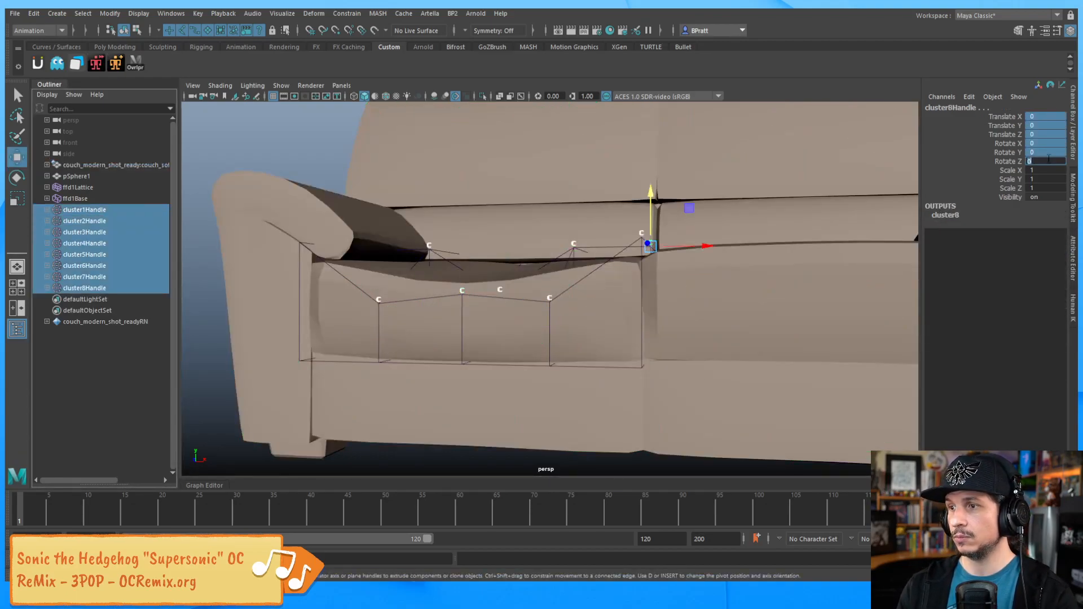
{"action": "key", "text": "Return"}
Step: Try lowering cluster3Handle about 11.9 units in Y and moving the front centre cluster handle, then undo the moves
{"action": "scroll", "coordinate": [411, 270], "scroll_direction": "down", "scroll_amount": 3}
{"action": "left_click_drag", "start_coordinate": [660, 237], "coordinate": [418, 380], "text": "alt"}
{"action": "left_click", "coordinate": [418, 380]}
{"action": "left_click_drag", "start_coordinate": [600, 285], "coordinate": [492, 307], "text": "alt"}
{"action": "left_click", "coordinate": [476, 297]}
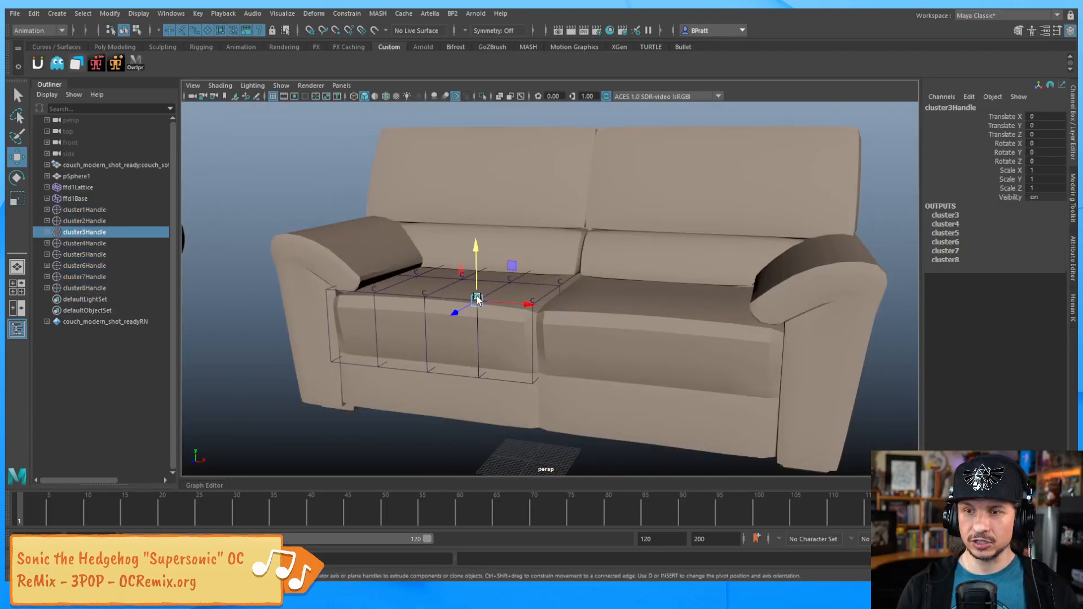
{"action": "left_click_drag", "start_coordinate": [475, 247], "coordinate": [476, 286]}
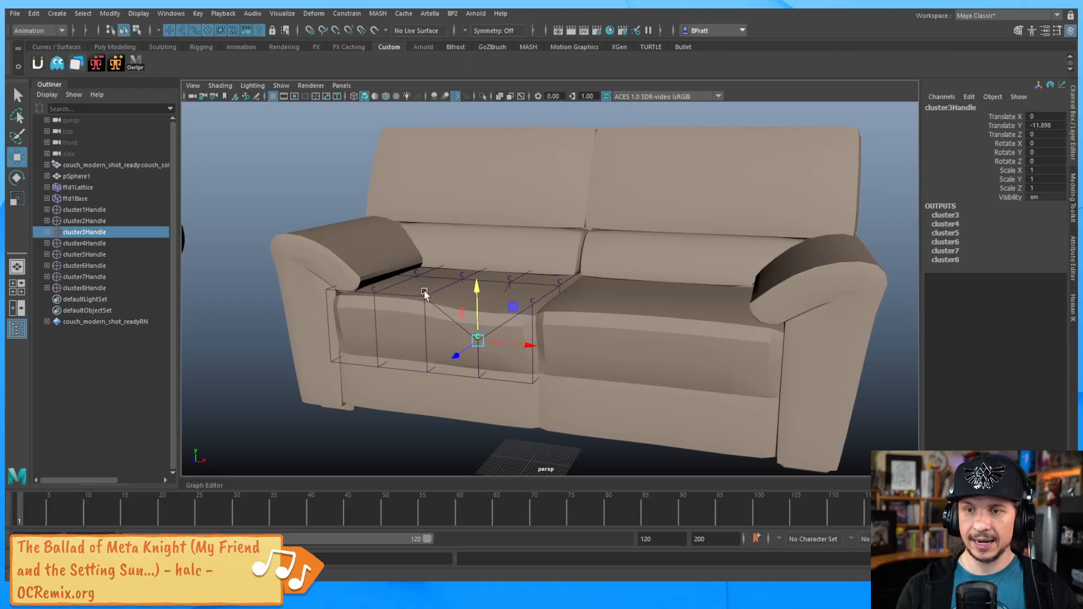
{"action": "left_click", "coordinate": [424, 293]}
{"action": "left_click_drag", "start_coordinate": [423, 248], "coordinate": [398, 273]}
{"action": "key", "text": "ctrl+z"}
{"action": "key", "text": "ctrl+z"}
{"action": "key", "text": "ctrl+z"}
Step: Lower the middle row's centre cluster handle, and lower cluster4Handle about 6.7 units in Y
{"action": "key", "text": "q"}
{"action": "left_click", "coordinate": [472, 261]}
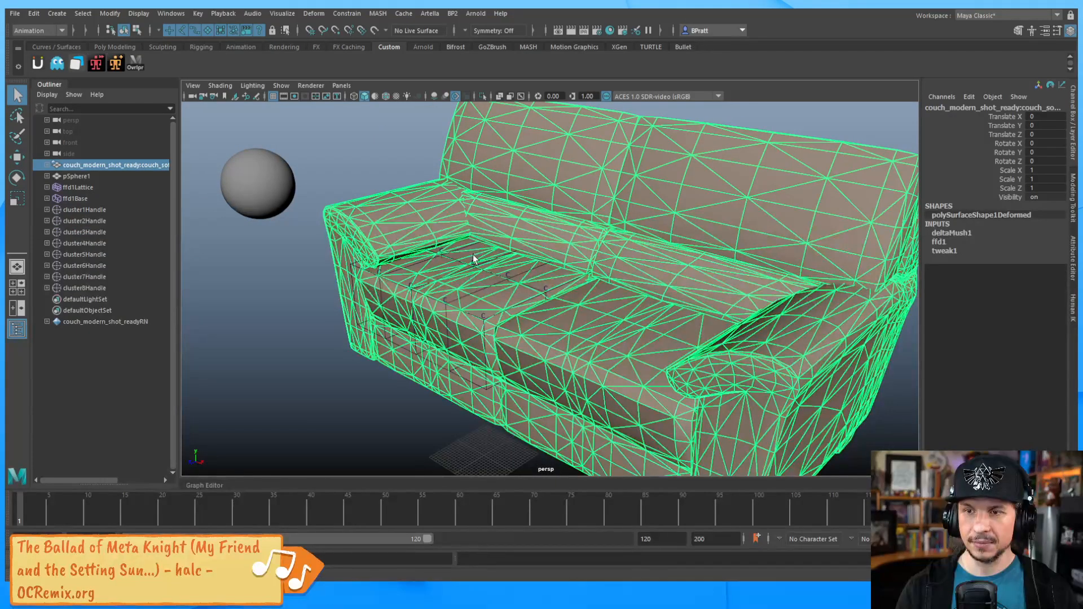
{"action": "left_click", "coordinate": [472, 263]}
{"action": "key", "text": "w"}
{"action": "left_click_drag", "start_coordinate": [473, 213], "coordinate": [473, 239]}
{"action": "left_click_drag", "start_coordinate": [460, 285], "coordinate": [513, 264], "text": "alt"}
{"action": "left_click", "coordinate": [514, 280]}
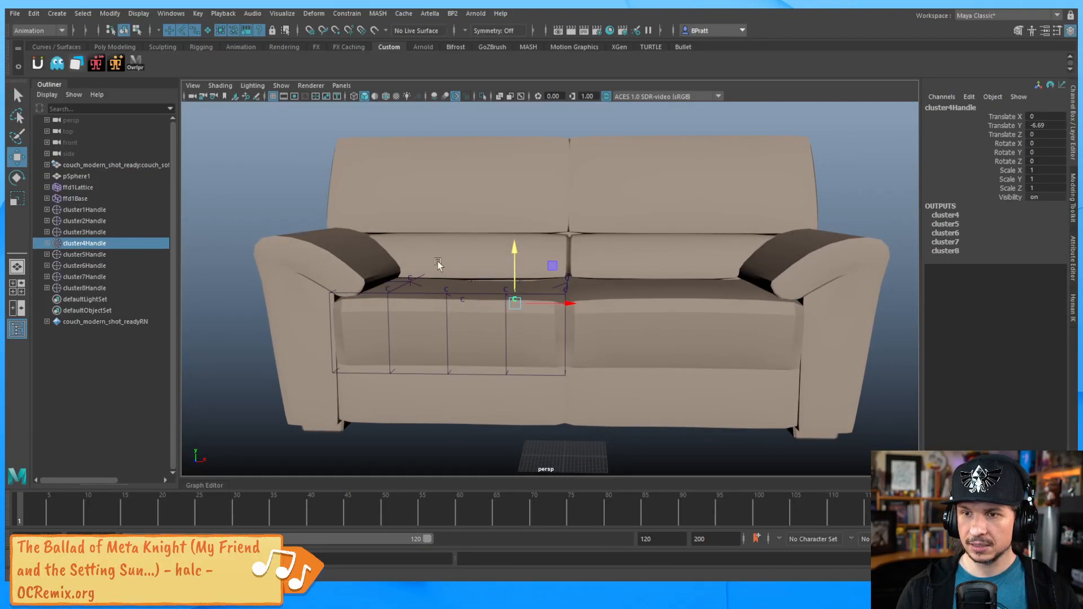
Step: Lower the middle-row cluster handle nearest the armrest and the front row's centre cluster handle
{"action": "left_click", "coordinate": [411, 278]}
{"action": "left_click", "coordinate": [410, 277]}
{"action": "left_click_drag", "start_coordinate": [411, 227], "coordinate": [381, 296]}
{"action": "key", "text": "q"}
{"action": "left_click", "coordinate": [448, 291]}
{"action": "key", "text": "w"}
Step: Reposition the sphere above the dented seat cushion to compare them, and delete the sphere
{"action": "left_click_drag", "start_coordinate": [468, 293], "coordinate": [290, 256], "text": "alt"}
{"action": "left_click", "coordinate": [247, 266]}
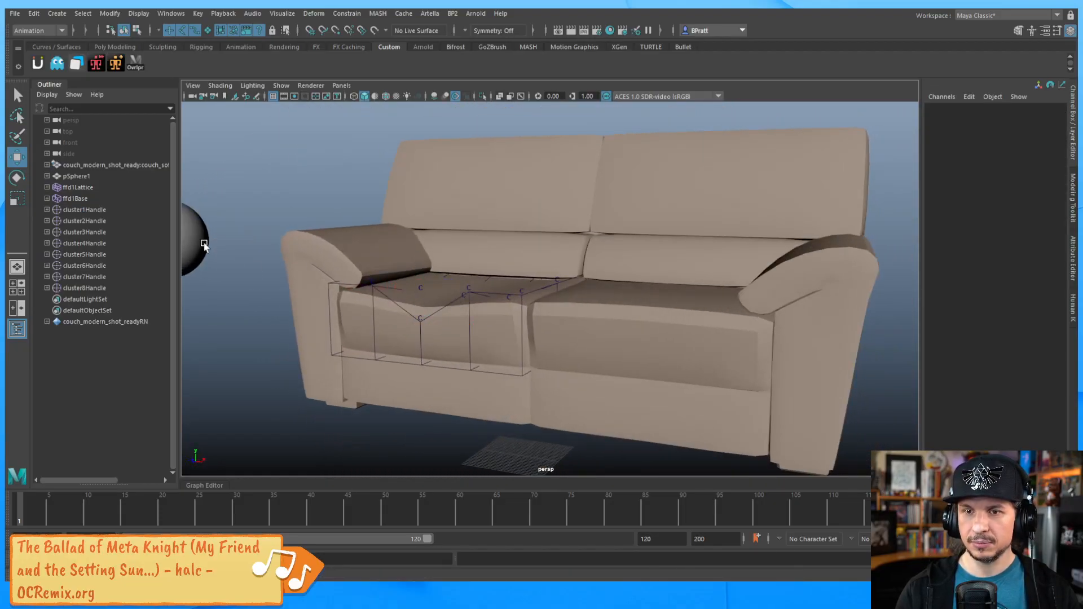
{"action": "left_click_drag", "start_coordinate": [260, 301], "coordinate": [324, 266], "text": "alt"}
{"action": "middle_click_drag", "start_coordinate": [324, 266], "coordinate": [485, 252], "text": "alt"}
{"action": "right_click_drag", "start_coordinate": [485, 253], "coordinate": [324, 271], "text": "alt"}
{"action": "left_click", "coordinate": [208, 34]}
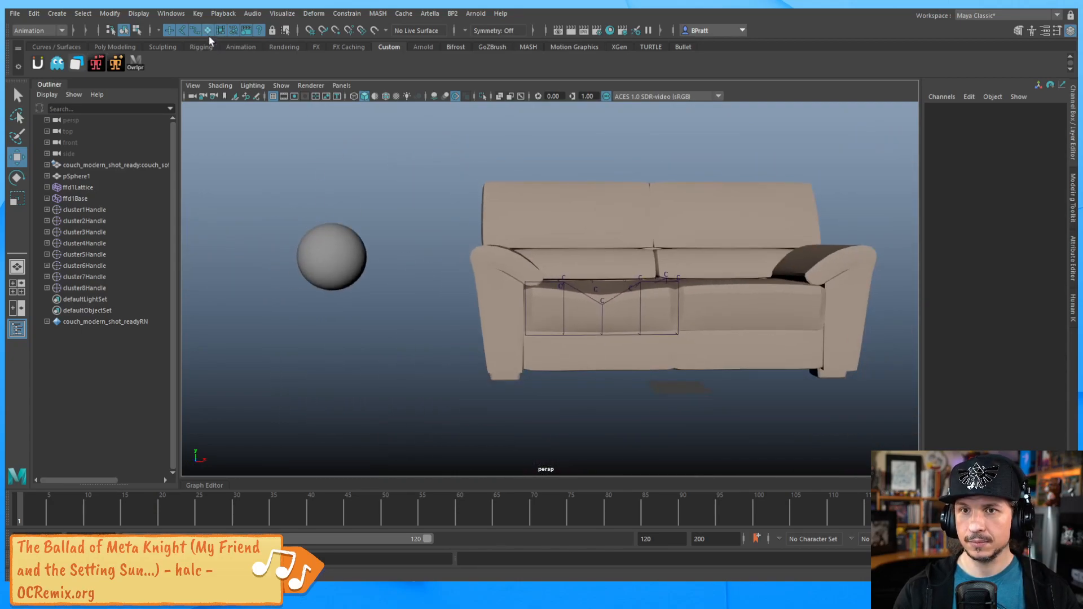
{"action": "left_click", "coordinate": [335, 248]}
{"action": "middle_click_drag", "start_coordinate": [370, 222], "coordinate": [636, 223]}
{"action": "left_click_drag", "start_coordinate": [636, 223], "coordinate": [505, 275], "text": "alt"}
{"action": "middle_click_drag", "start_coordinate": [505, 274], "coordinate": [524, 268]}
{"action": "left_click_drag", "start_coordinate": [523, 269], "coordinate": [575, 271], "text": "alt"}
{"action": "left_click_drag", "start_coordinate": [591, 218], "coordinate": [591, 215]}
{"action": "left_click_drag", "start_coordinate": [643, 261], "coordinate": [640, 261]}
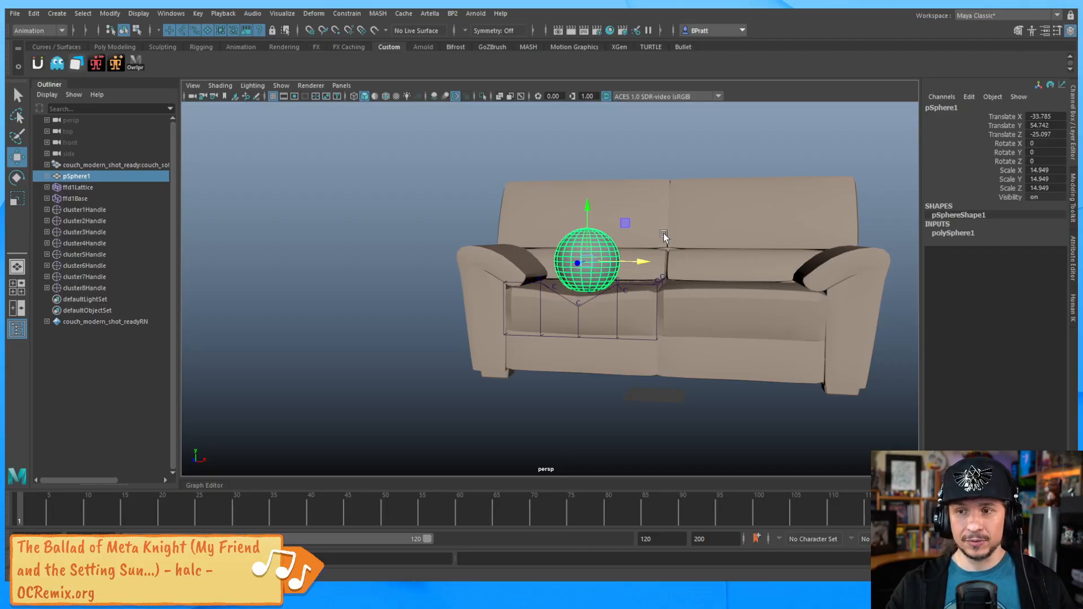
{"action": "key", "text": "Delete"}
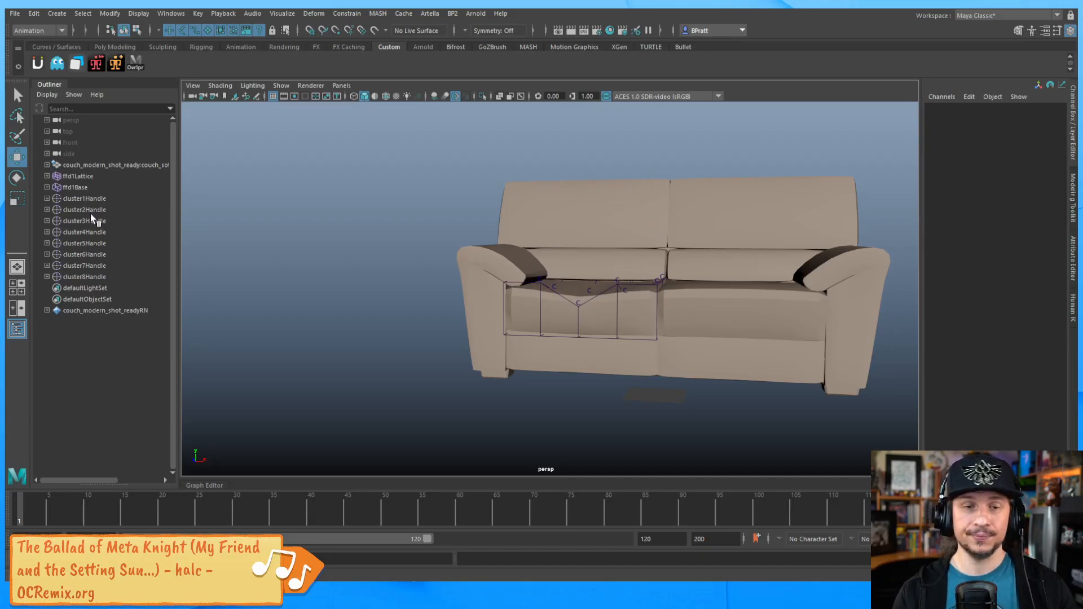
Step: Reset all Translate and Rotate channels of cluster1Handle through cluster8Handle to 0
{"action": "left_click", "coordinate": [84, 199]}
{"action": "left_click", "coordinate": [93, 277], "text": "shift"}
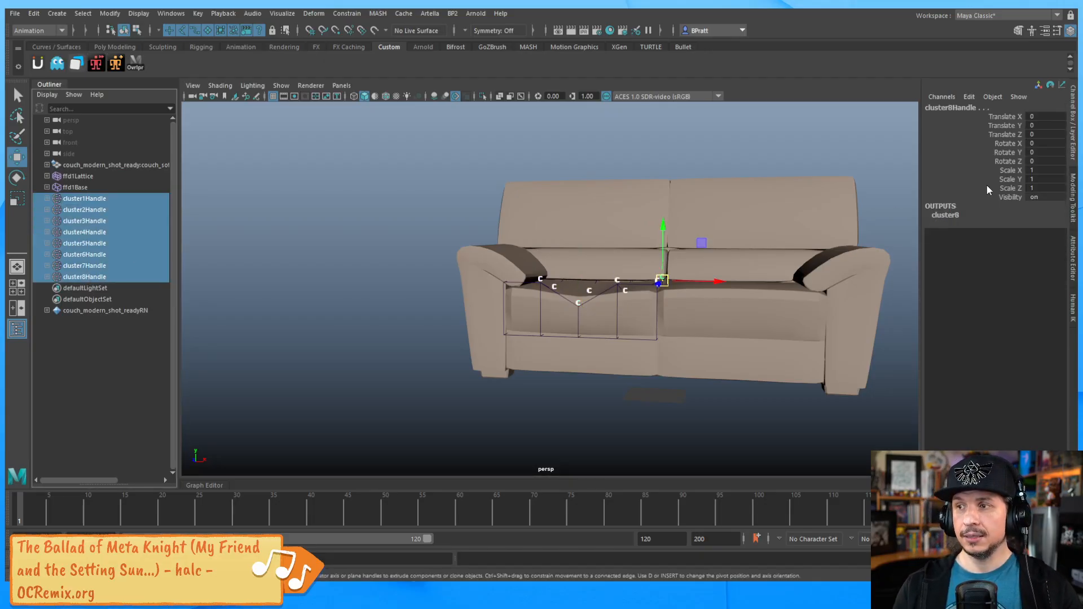
{"action": "left_click_drag", "start_coordinate": [1049, 120], "coordinate": [1046, 161]}
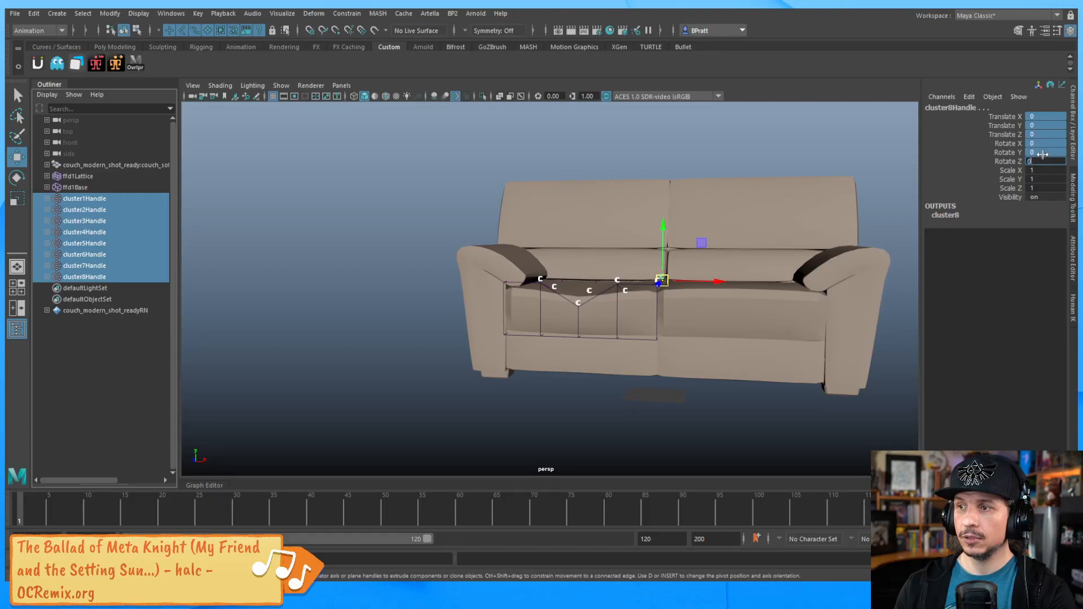
{"action": "type", "text": "0"}
{"action": "key", "text": "Return"}
{"action": "left_click", "coordinate": [278, 332]}
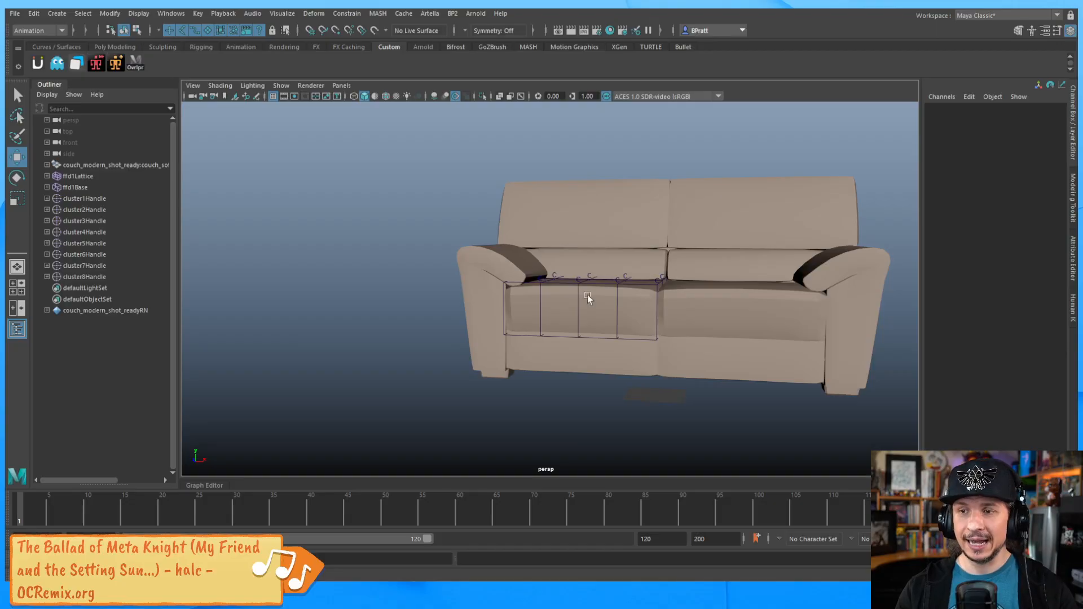
Step: Try moving the couch mesh forward, undo it, and move the mesh about 31.5 units backward in Z, away from its lattice
{"action": "left_click_drag", "start_coordinate": [747, 261], "coordinate": [268, 302], "text": "alt"}
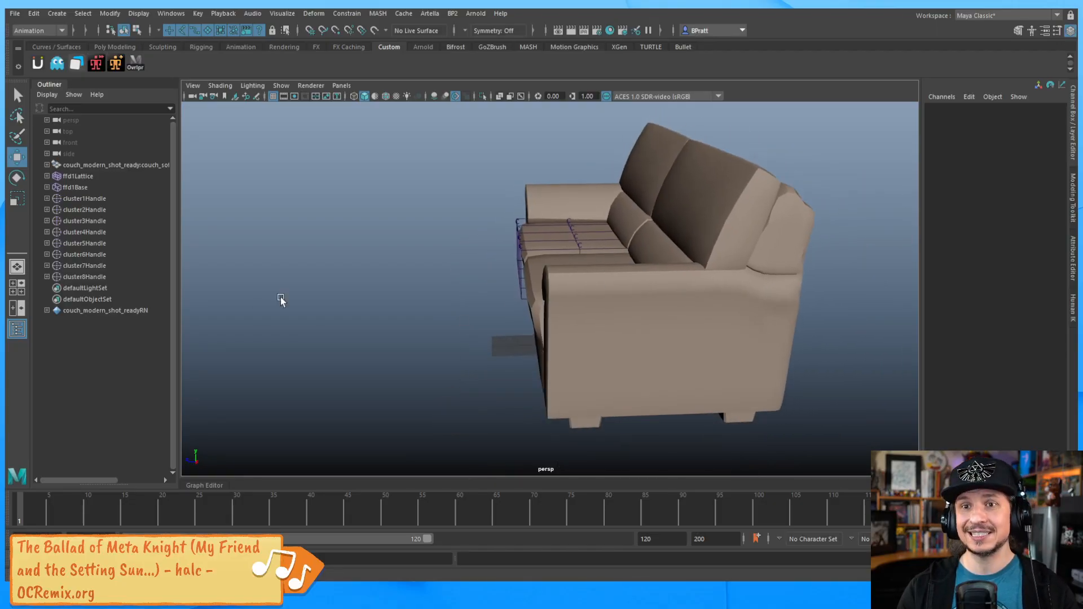
{"action": "left_click", "coordinate": [594, 341]}
{"action": "left_click_drag", "start_coordinate": [573, 345], "coordinate": [408, 380]}
{"action": "key", "text": "ctrl+z"}
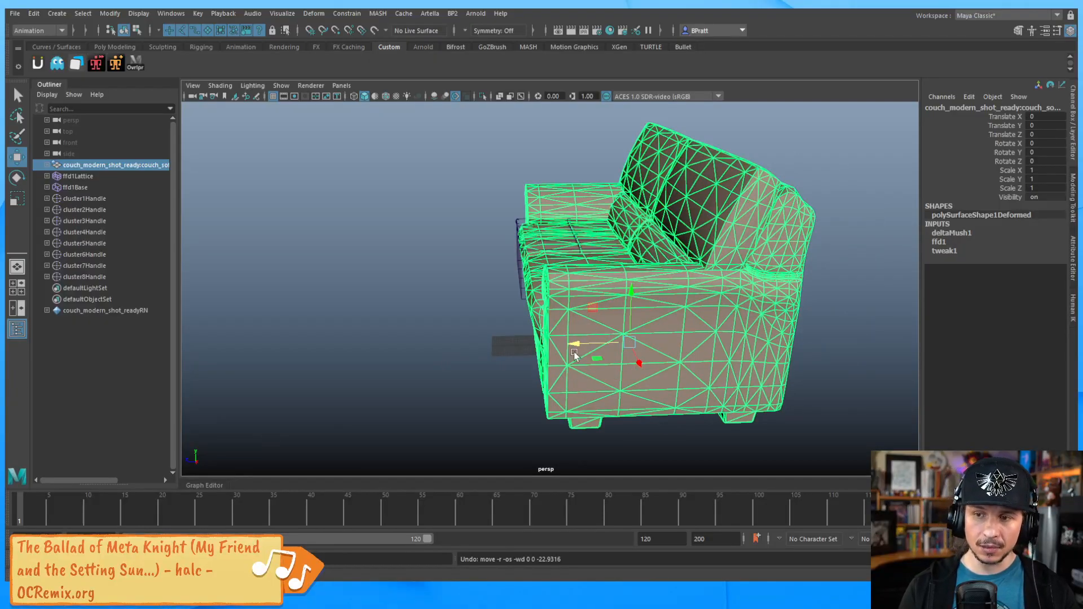
{"action": "left_click_drag", "start_coordinate": [574, 351], "coordinate": [638, 346]}
{"action": "left_click_drag", "start_coordinate": [594, 302], "coordinate": [541, 290], "text": "alt"}
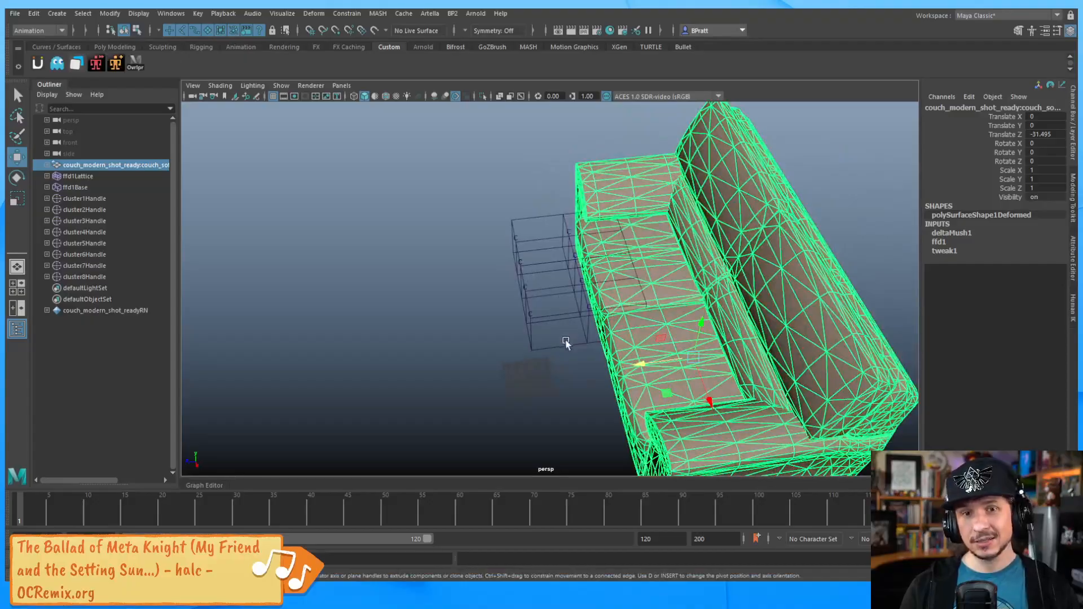
Step: Lower cluster1Handle and cluster2Handle together on the front edge of the lattice while the couch sits behind it
{"action": "left_click_drag", "start_coordinate": [566, 341], "coordinate": [523, 295], "text": "alt"}
{"action": "right_click_drag", "start_coordinate": [523, 295], "coordinate": [556, 299], "text": "alt"}
{"action": "left_click_drag", "start_coordinate": [523, 265], "coordinate": [571, 193], "text": "alt"}
{"action": "left_click", "coordinate": [528, 257]}
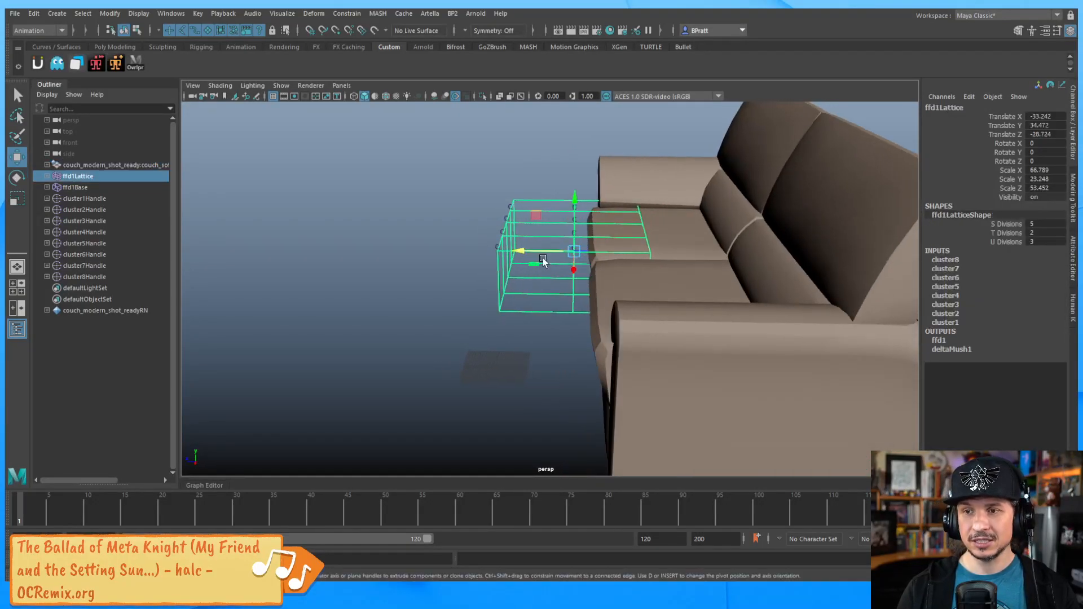
{"action": "left_click_drag", "start_coordinate": [493, 197], "coordinate": [511, 227]}
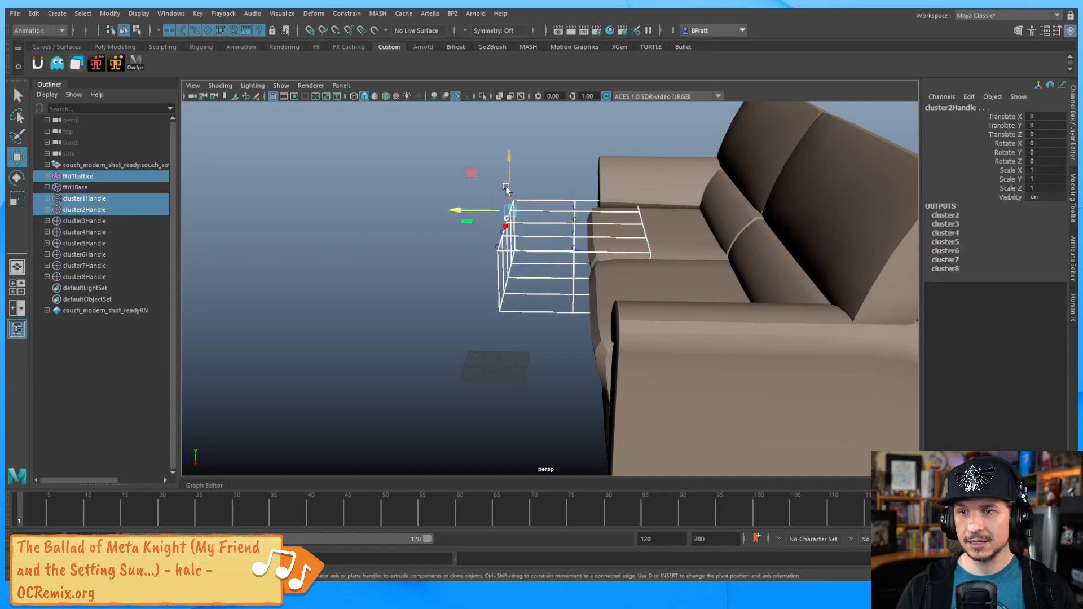
{"action": "left_click", "coordinate": [455, 247]}
{"action": "left_click", "coordinate": [510, 207]}
{"action": "key", "text": "q"}
{"action": "left_click", "coordinate": [506, 219], "text": "shift"}
{"action": "key", "text": "w"}
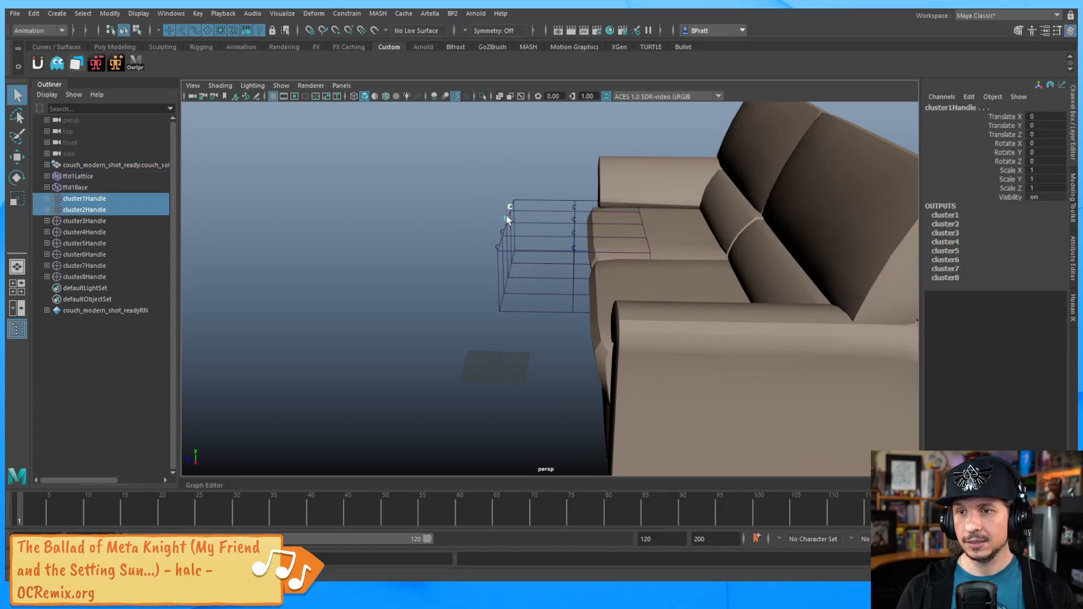
{"action": "left_click_drag", "start_coordinate": [506, 173], "coordinate": [521, 193]}
Step: Try sliding the couch mesh about 21.2 units forward in Z through the deformed lattice, and undo the couch and cluster moves
{"action": "left_click", "coordinate": [750, 251]}
{"action": "left_click_drag", "start_coordinate": [671, 364], "coordinate": [612, 368]}
{"action": "middle_click_drag", "start_coordinate": [611, 390], "coordinate": [578, 355]}
{"action": "key", "text": "ctrl+z"}
{"action": "key", "text": "ctrl+z"}
{"action": "key", "text": "ctrl+z"}
{"action": "key", "text": "ctrl+z"}
{"action": "key", "text": "ctrl+z"}
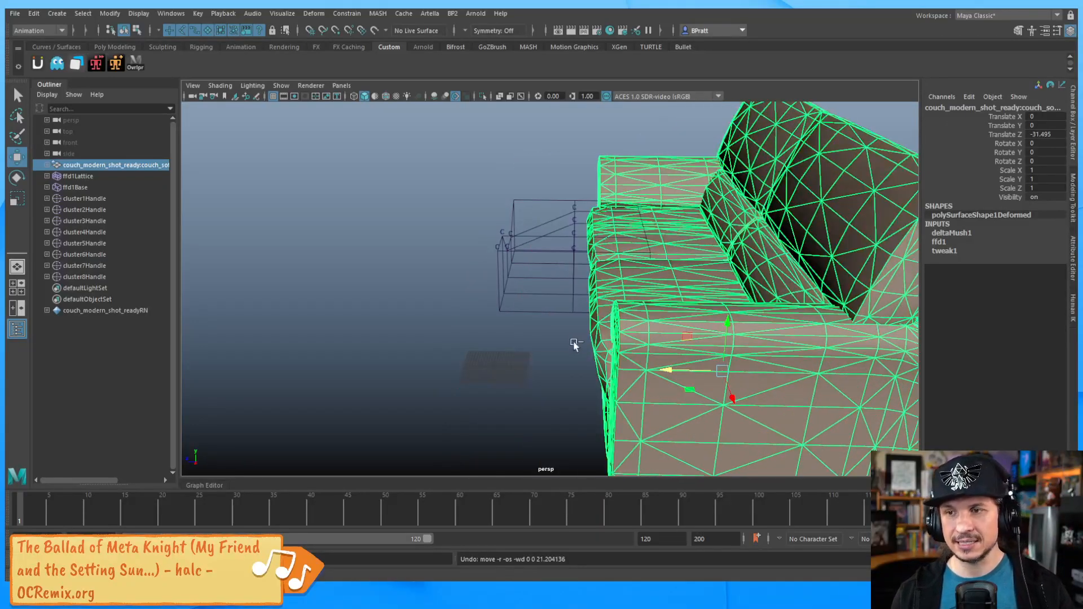
{"action": "key", "text": "ctrl+z"}
{"action": "key", "text": "ctrl+z"}
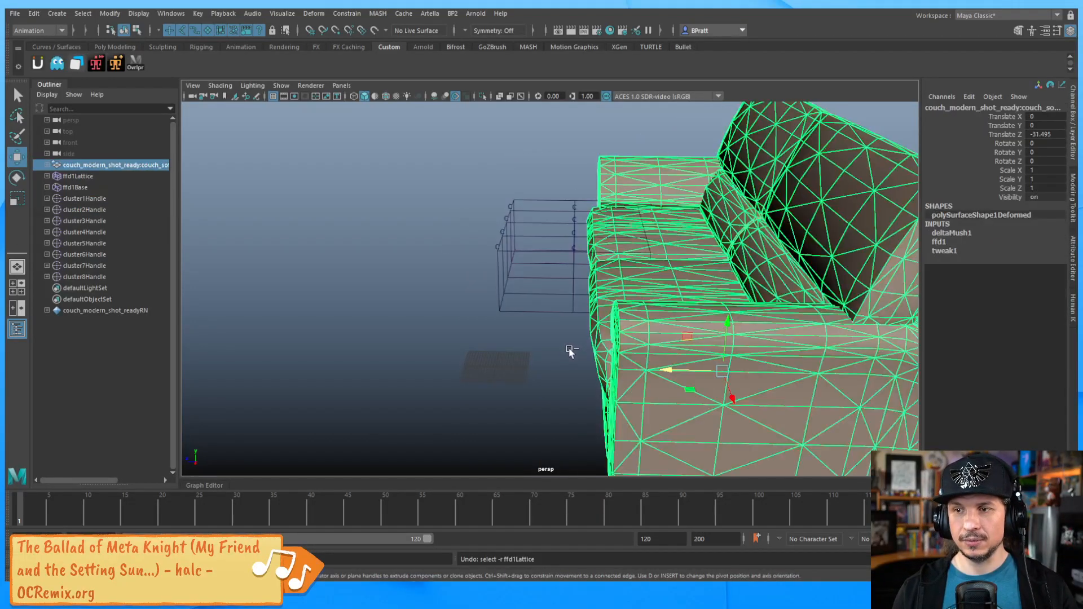
Step: Select the couch mesh, lattice, lattice base and all eight cluster handles, and try moving them together about 14.5 units in Z
{"action": "left_click_drag", "start_coordinate": [471, 307], "coordinate": [569, 322], "text": "alt"}
{"action": "scroll", "coordinate": [649, 305], "scroll_direction": "up", "scroll_amount": 2}
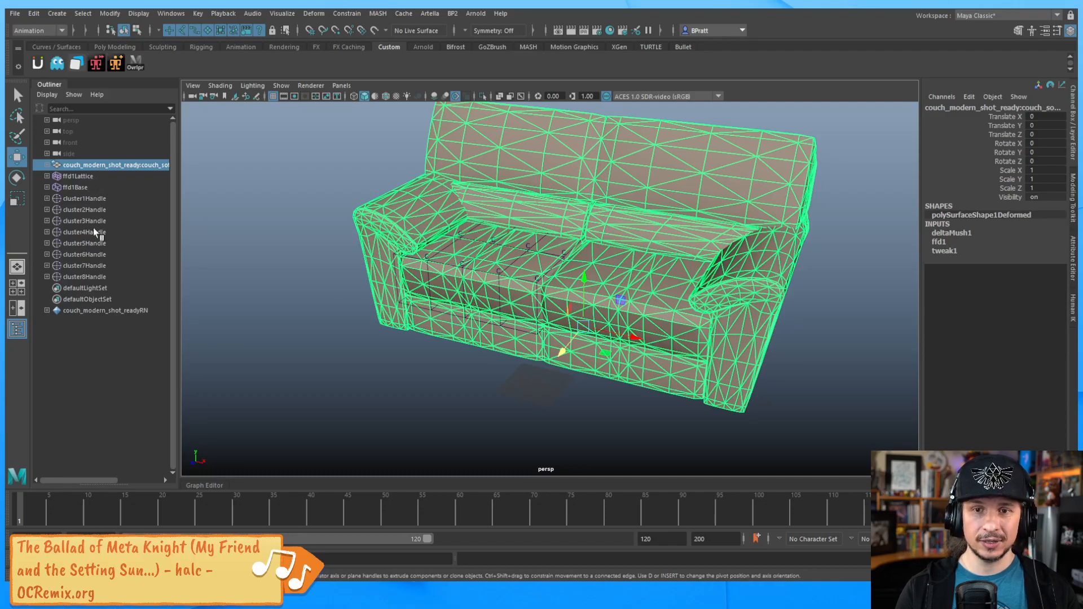
{"action": "left_click", "coordinate": [92, 277], "text": "shift"}
{"action": "left_click_drag", "start_coordinate": [598, 270], "coordinate": [522, 282], "text": "alt"}
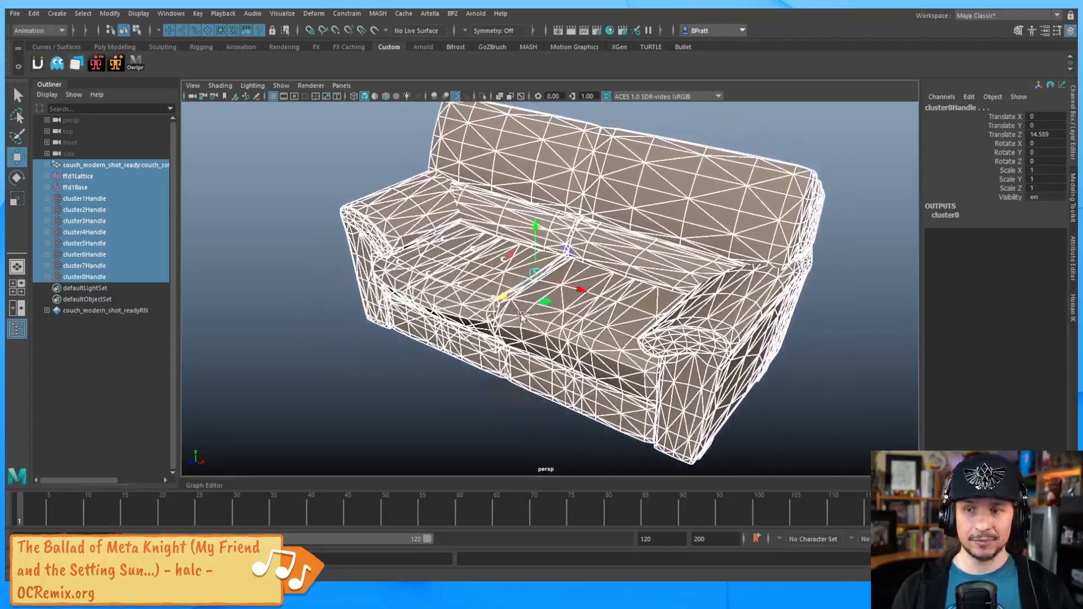
{"action": "left_click", "coordinate": [502, 392]}
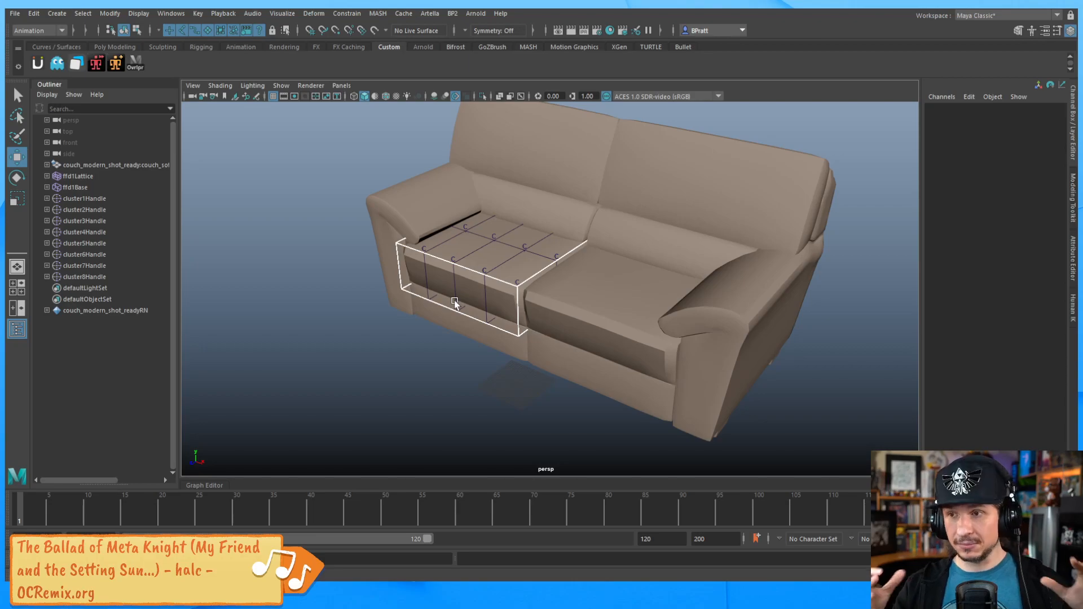
Step: Try rotating only the couch mesh about -32.7 degrees in Y, and undo the rotation
{"action": "left_click", "coordinate": [718, 370]}
{"action": "key", "text": "e"}
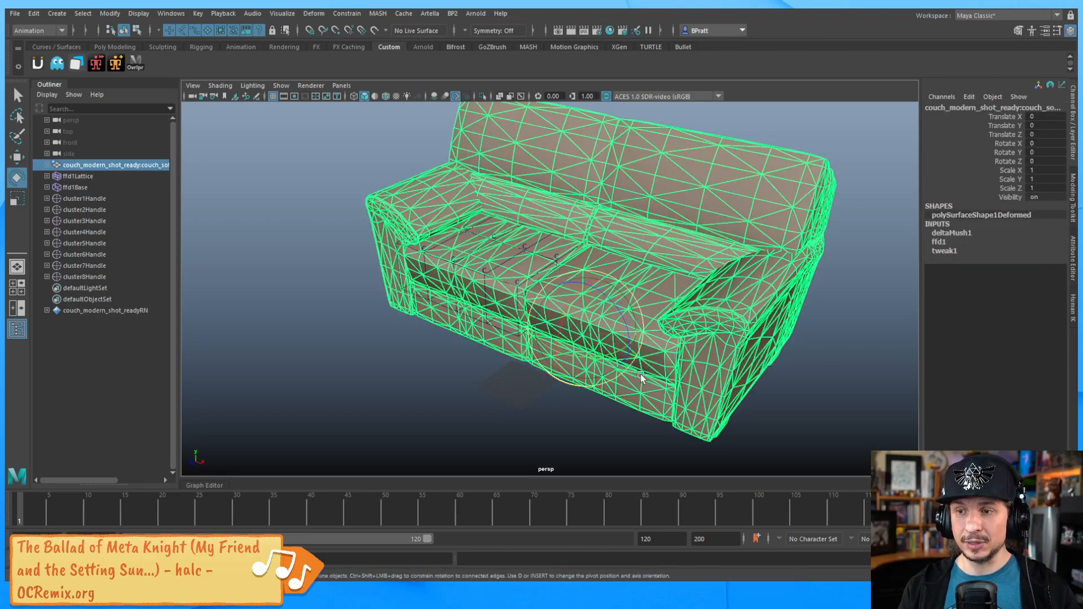
{"action": "left_click_drag", "start_coordinate": [599, 357], "coordinate": [562, 335]}
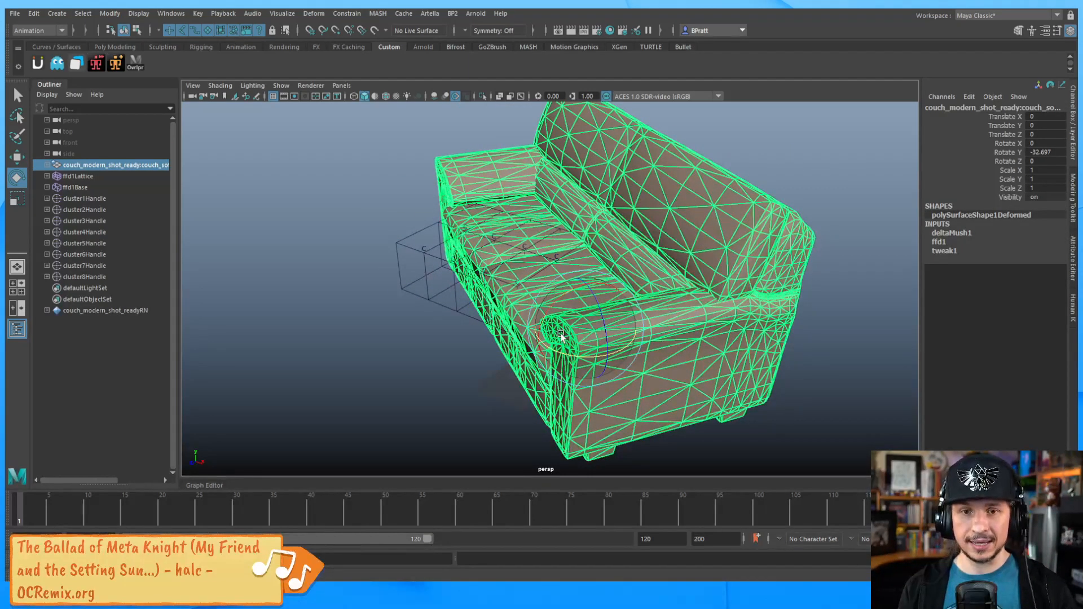
{"action": "key", "text": "ctrl+z"}
{"action": "left_click", "coordinate": [470, 353]}
Step: Examine the seat cushion's lattice and cluster handles in relation to the couch
{"action": "key", "text": "q"}
{"action": "middle_click_drag", "start_coordinate": [470, 340], "coordinate": [526, 324], "text": "alt"}
{"action": "right_click_drag", "start_coordinate": [527, 323], "coordinate": [631, 324], "text": "alt"}
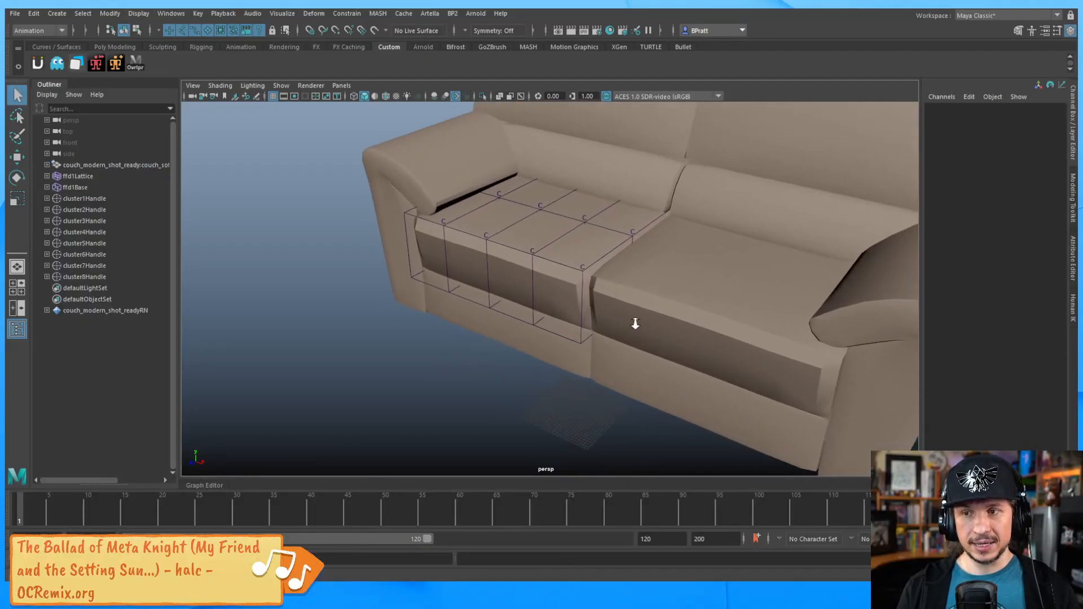
{"action": "left_click_drag", "start_coordinate": [567, 331], "coordinate": [602, 333], "text": "alt"}
{"action": "middle_click_drag", "start_coordinate": [602, 333], "coordinate": [530, 339], "text": "alt"}
{"action": "right_click_drag", "start_coordinate": [530, 338], "coordinate": [496, 341], "text": "alt"}
{"action": "middle_click_drag", "start_coordinate": [511, 322], "coordinate": [501, 344], "text": "alt"}
{"action": "left_click_drag", "start_coordinate": [501, 343], "coordinate": [491, 357], "text": "alt"}
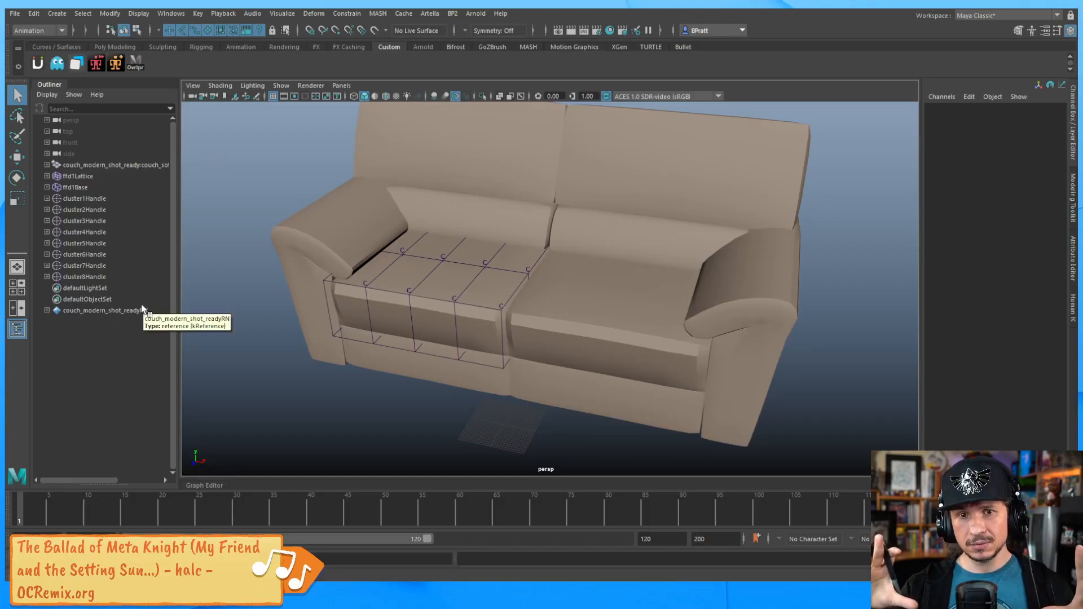
Step: Try moving the couch mesh together with ffd1Lattice and ffd1Base about 32 units backward in Z, and undo the move
{"action": "left_click", "coordinate": [91, 166]}
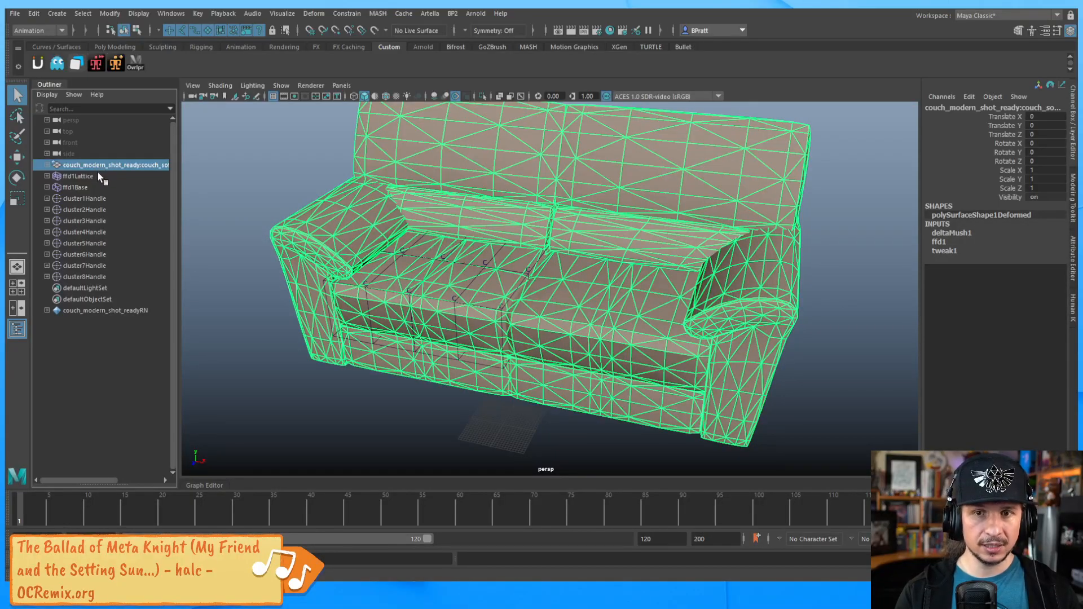
{"action": "left_click_drag", "start_coordinate": [85, 177], "coordinate": [126, 192]}
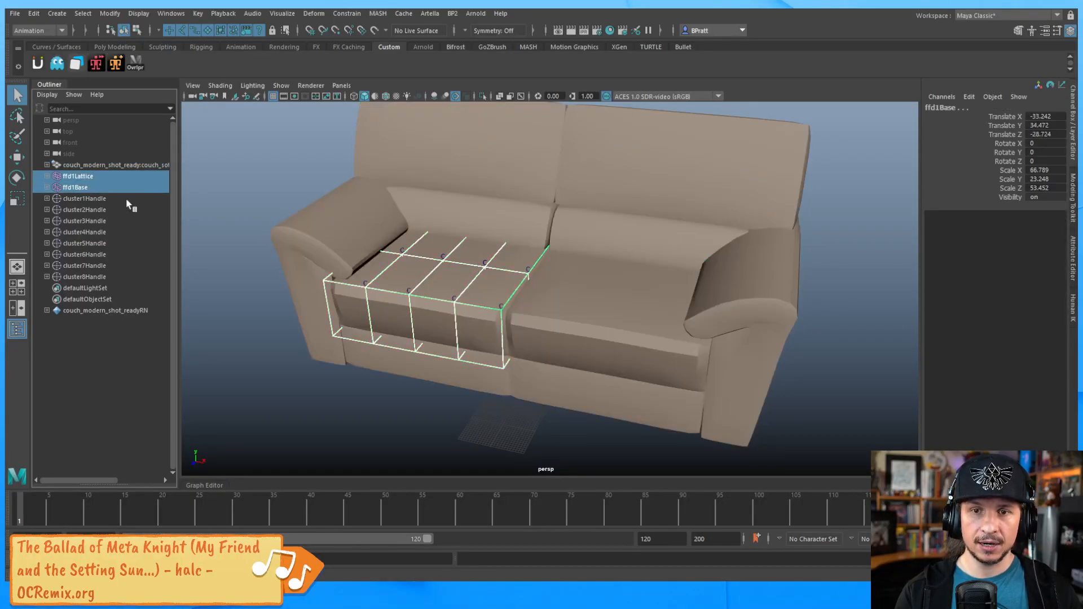
{"action": "left_click", "coordinate": [124, 165], "text": "ctrl"}
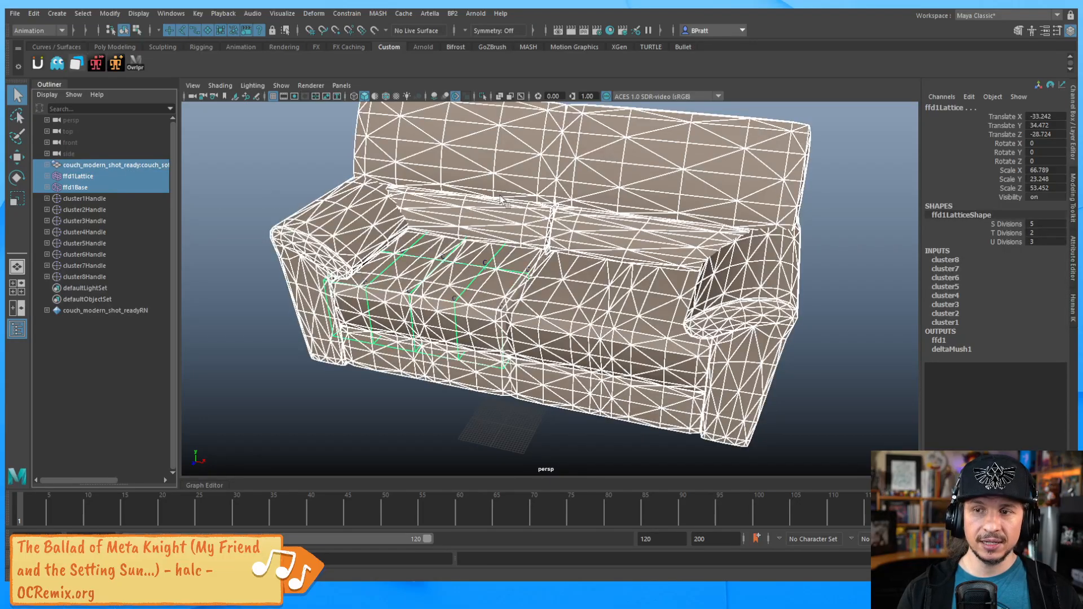
{"action": "left_click_drag", "start_coordinate": [602, 246], "coordinate": [536, 265], "text": "alt"}
{"action": "key", "text": "w"}
{"action": "left_click_drag", "start_coordinate": [429, 300], "coordinate": [517, 241]}
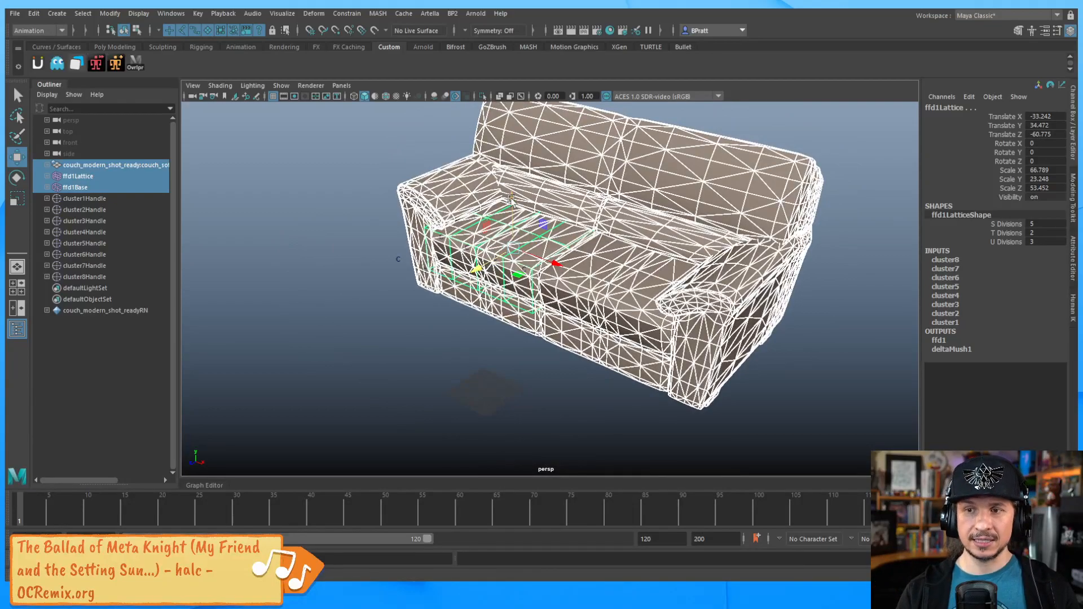
{"action": "key", "text": "ctrl+z"}
{"action": "left_click", "coordinate": [284, 294]}
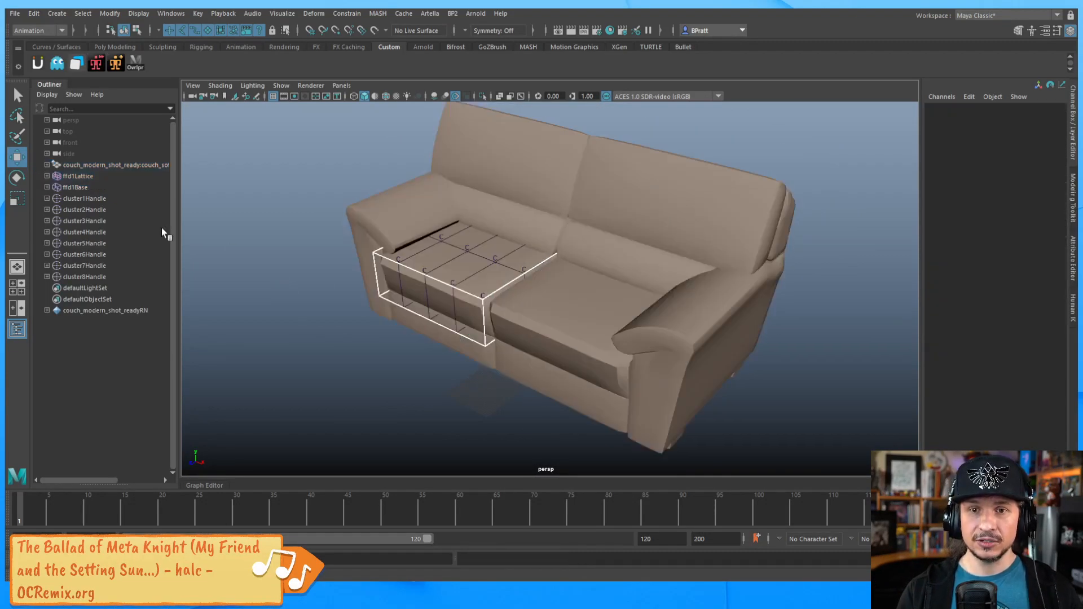
Step: Group ffd1Lattice and ffd1Base, and name the group lattice_grp
{"action": "left_click_drag", "start_coordinate": [83, 176], "coordinate": [81, 187]}
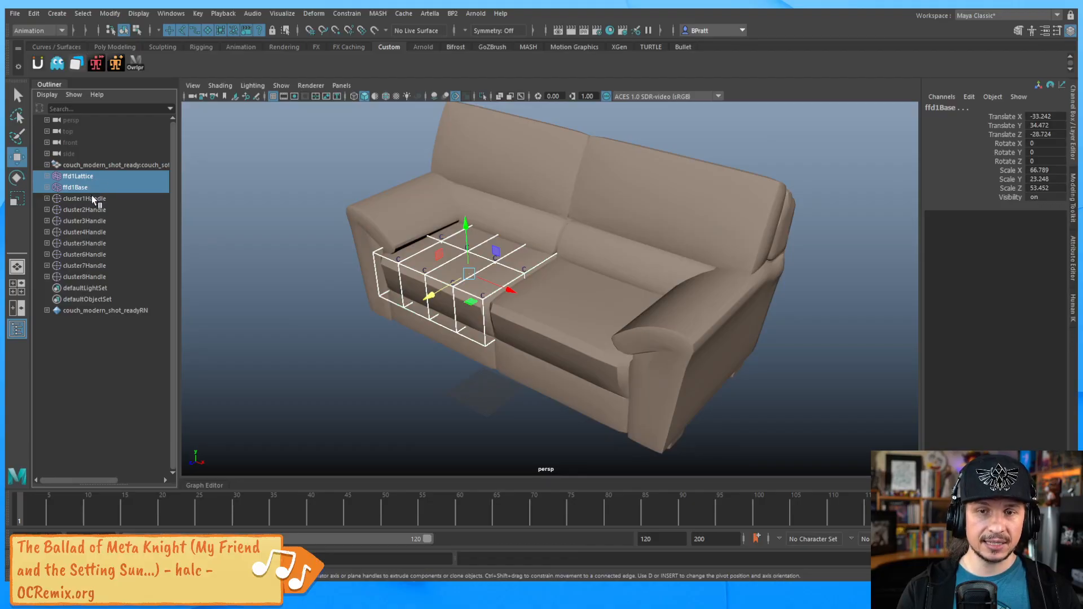
{"action": "key", "text": "ctrl+g"}
{"action": "double_click", "coordinate": [82, 267]}
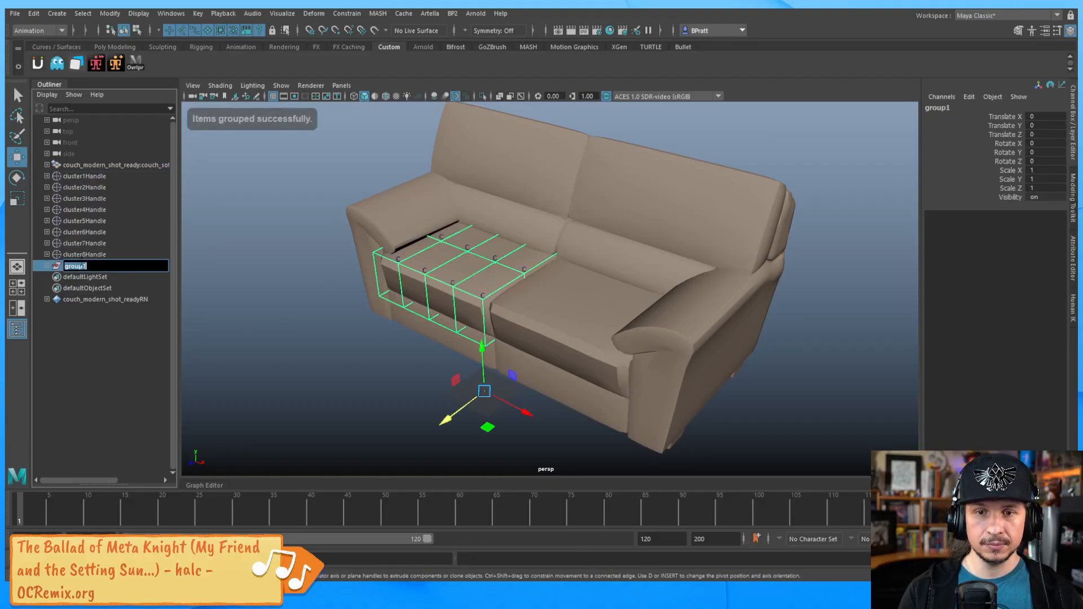
{"action": "type", "text": "lattice_"}
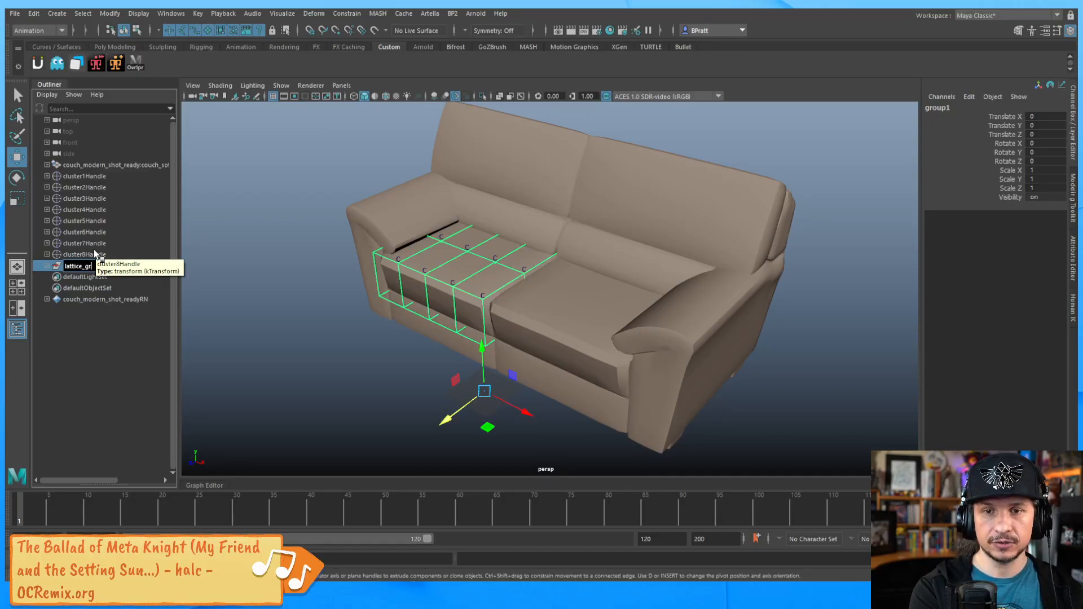
{"action": "key", "text": "Return"}
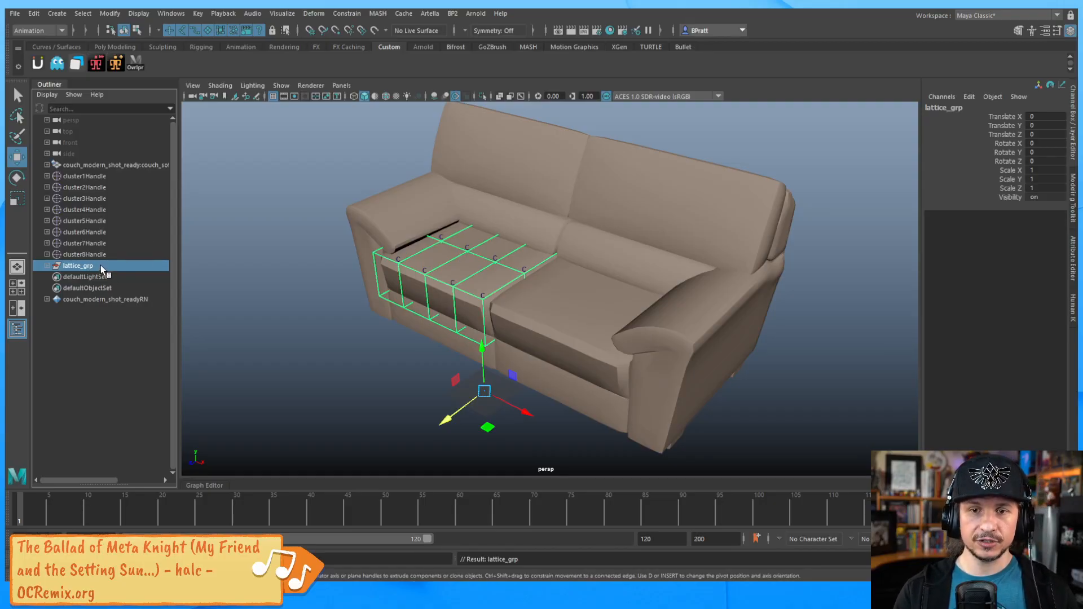
Step: Try moving lattice_grp along Z to test the group, and undo the move
{"action": "left_click", "coordinate": [357, 382]}
{"action": "left_click", "coordinate": [79, 265]}
{"action": "left_click_drag", "start_coordinate": [451, 417], "coordinate": [395, 447]}
{"action": "key", "text": "ctrl+z"}
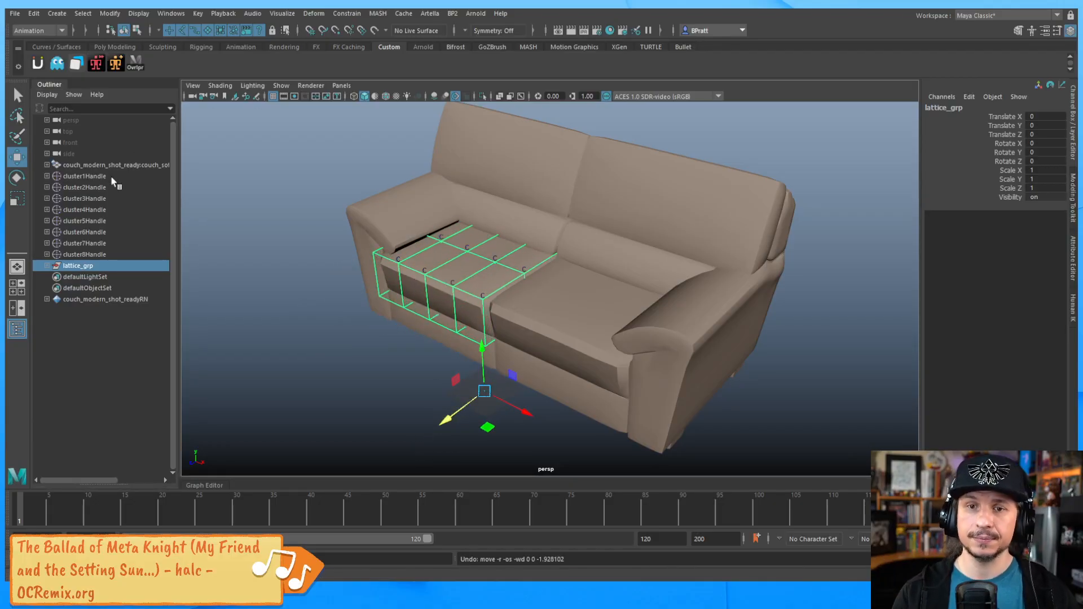
Step: Reorder lattice_grp in the Outliner to sit directly below the couch mesh, and clear the selection
{"action": "left_click_drag", "start_coordinate": [85, 220], "coordinate": [91, 173]}
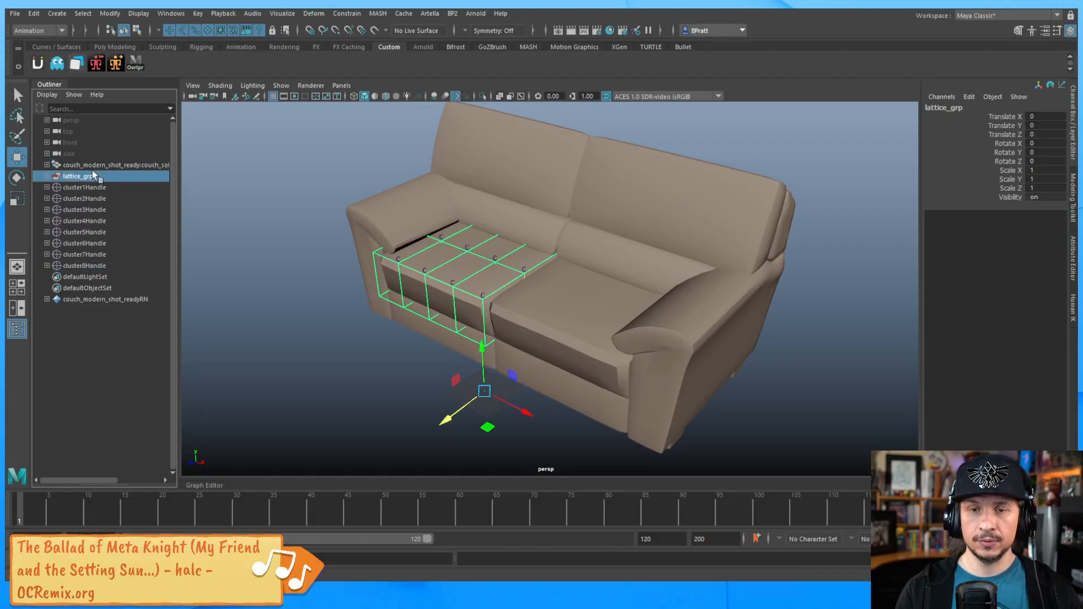
{"action": "right_click_drag", "start_coordinate": [577, 253], "coordinate": [501, 319], "text": "alt"}
{"action": "left_click_drag", "start_coordinate": [475, 366], "coordinate": [401, 364], "text": "alt"}
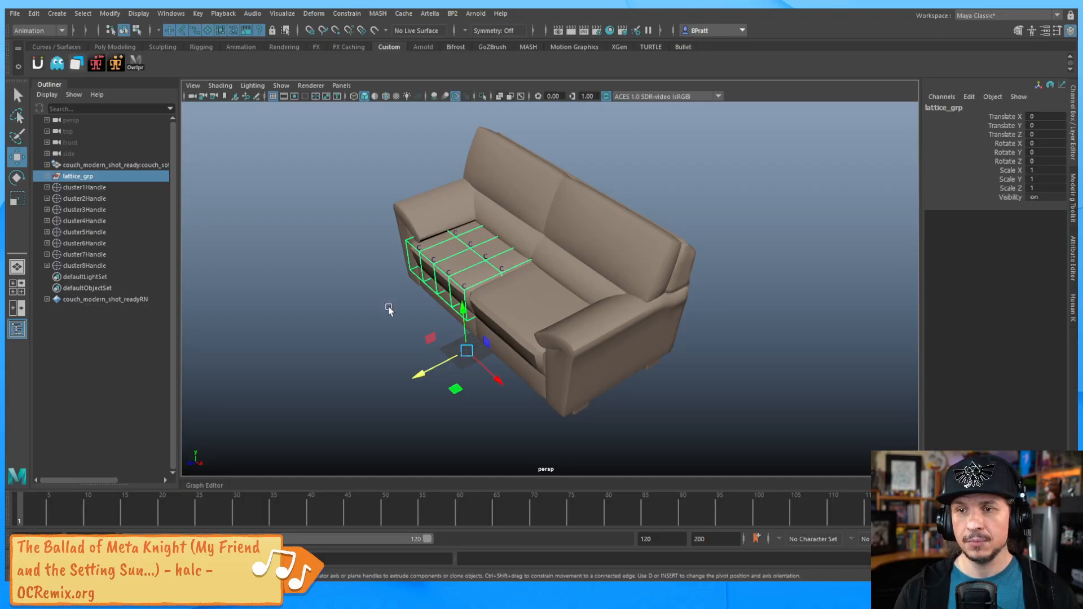
{"action": "left_click", "coordinate": [378, 330]}
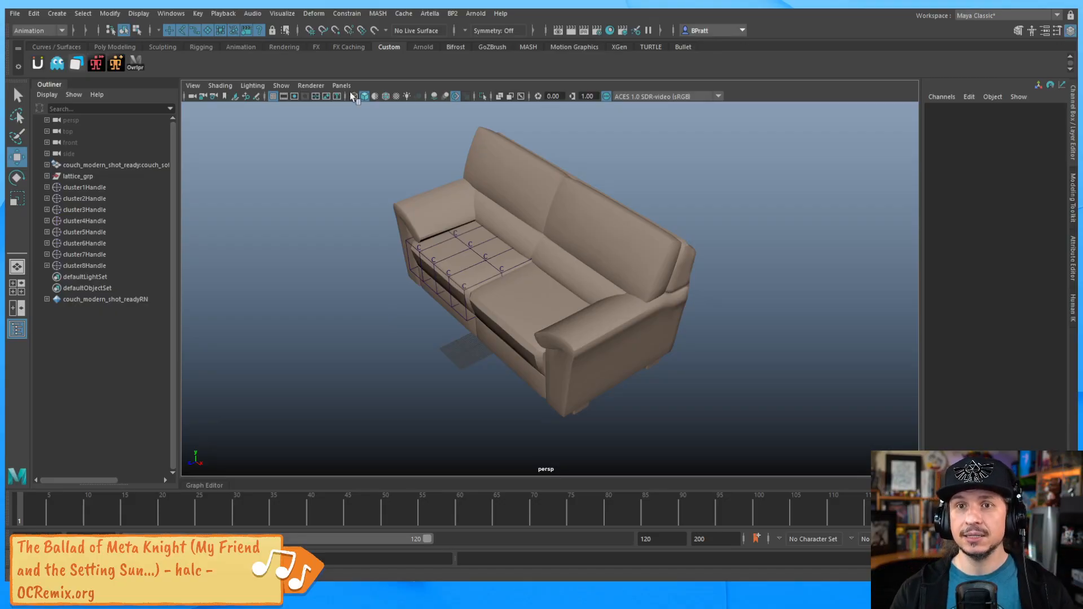
Step: Create a NURBS circle scaled uniformly to about 104, and move it to about -49.6 in Z to surround the couch's base
{"action": "left_click", "coordinate": [60, 14]}
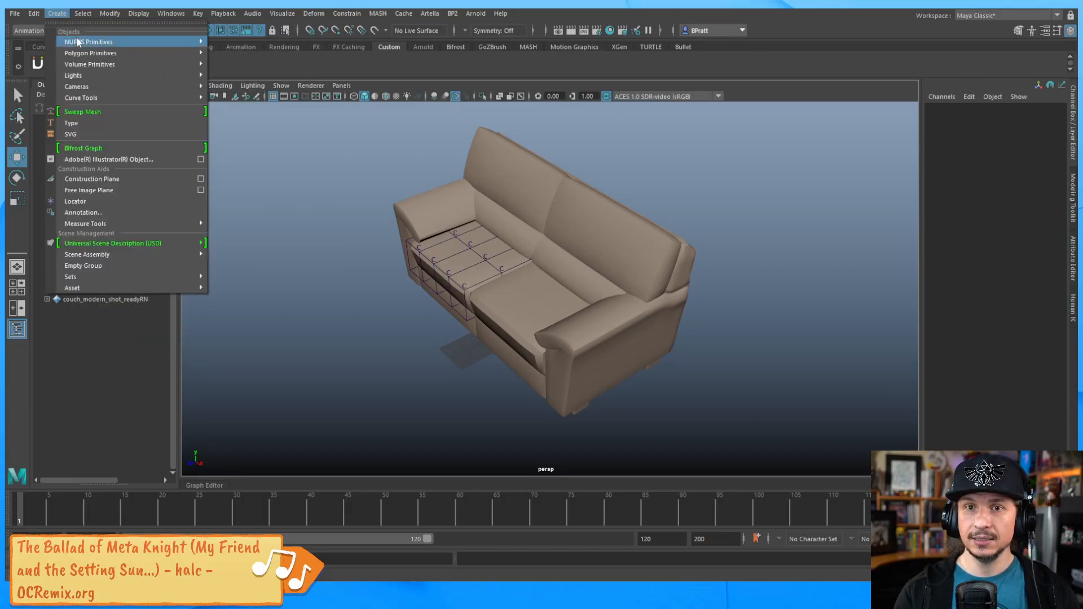
{"action": "mouse_move", "coordinate": [102, 42]}
{"action": "left_click", "coordinate": [236, 111]}
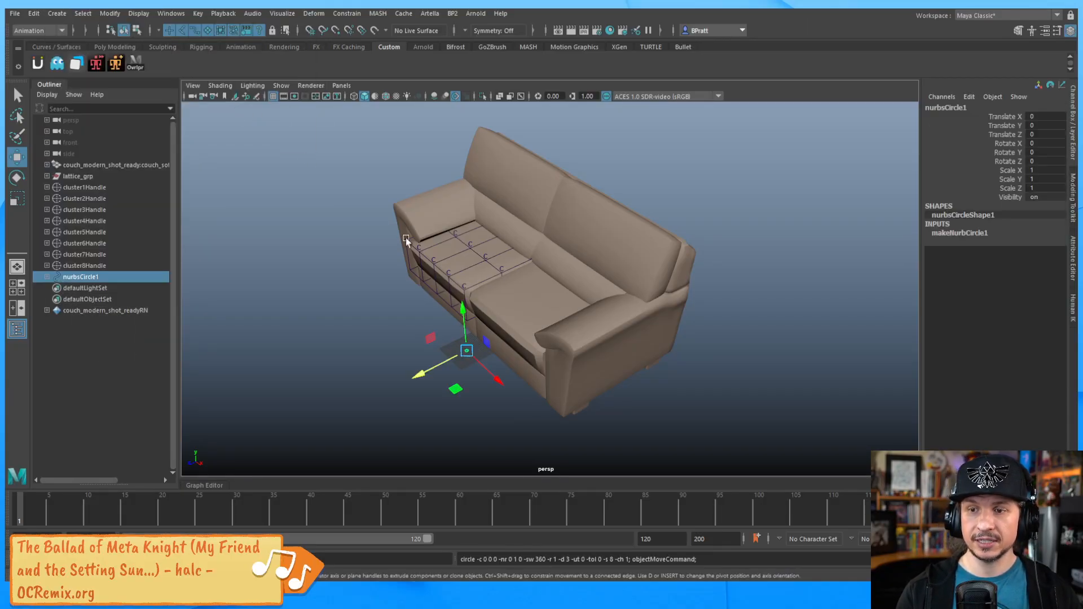
{"action": "key", "text": "r"}
{"action": "left_click_drag", "start_coordinate": [467, 350], "coordinate": [727, 353]}
{"action": "key", "text": "w"}
{"action": "left_click_drag", "start_coordinate": [477, 406], "coordinate": [705, 333], "text": "alt"}
{"action": "left_click_drag", "start_coordinate": [609, 332], "coordinate": [516, 359]}
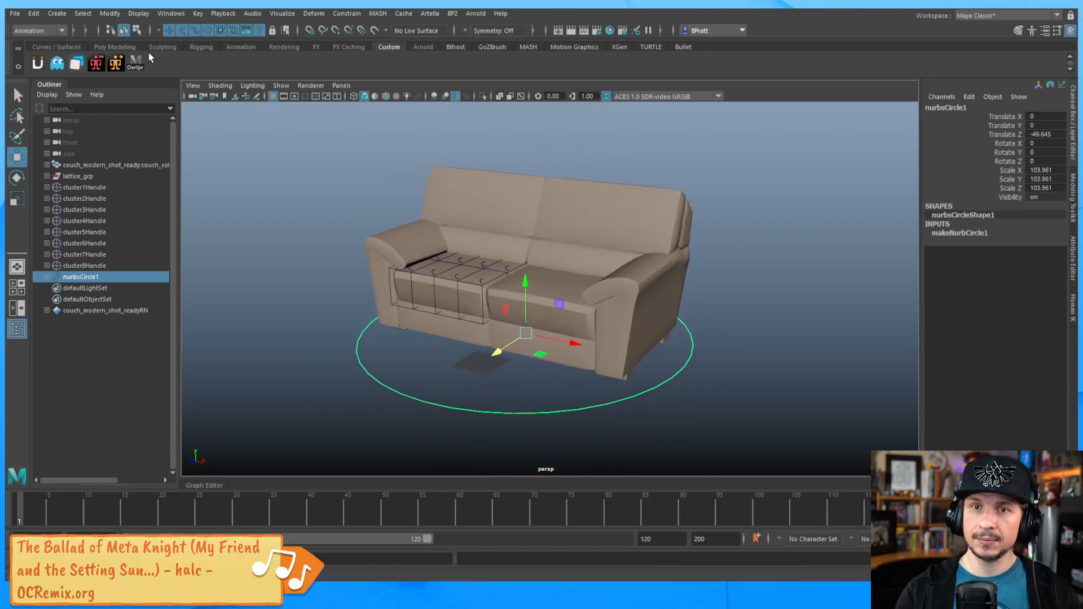
Step: Freeze the circle's transformations and rename it sofa_root
{"action": "left_click", "coordinate": [111, 14]}
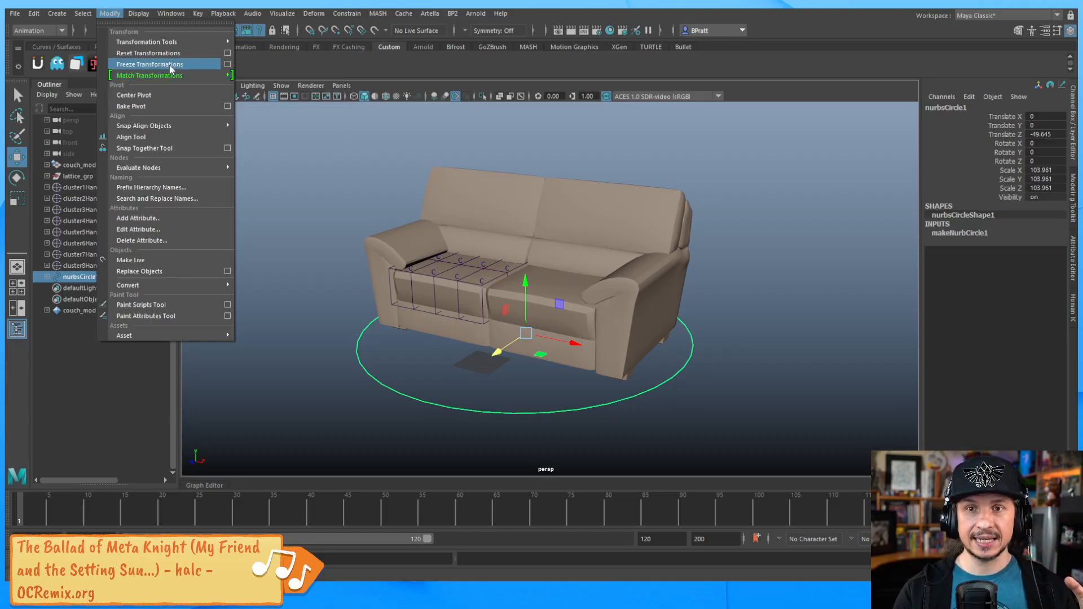
{"action": "left_click", "coordinate": [150, 65]}
{"action": "left_click_drag", "start_coordinate": [556, 353], "coordinate": [679, 230], "text": "alt"}
{"action": "double_click", "coordinate": [971, 107]}
{"action": "type", "text": "sofa_root"}
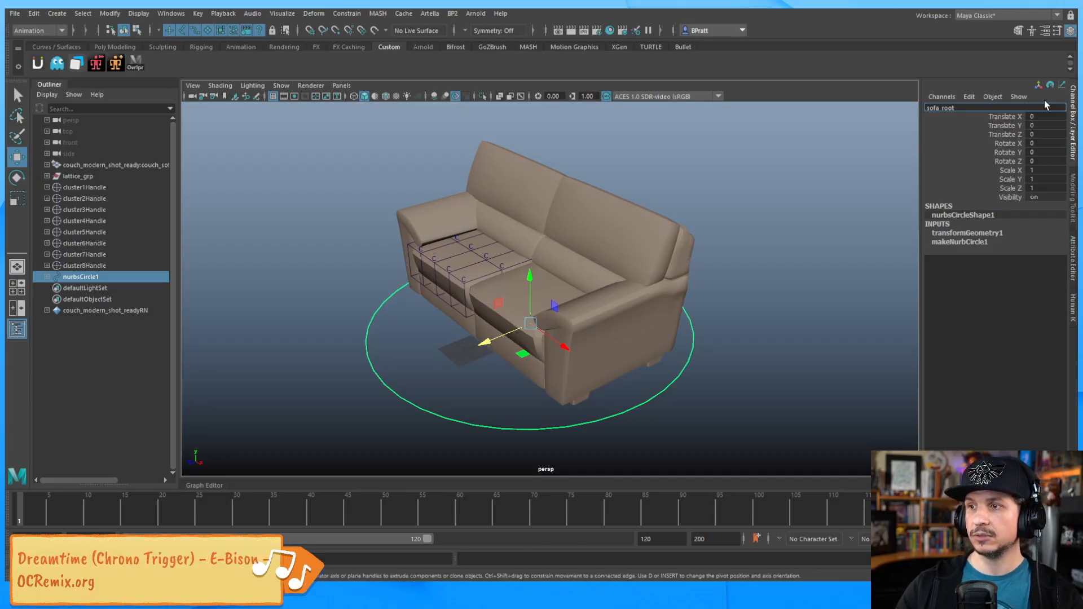
{"action": "key", "text": "Return"}
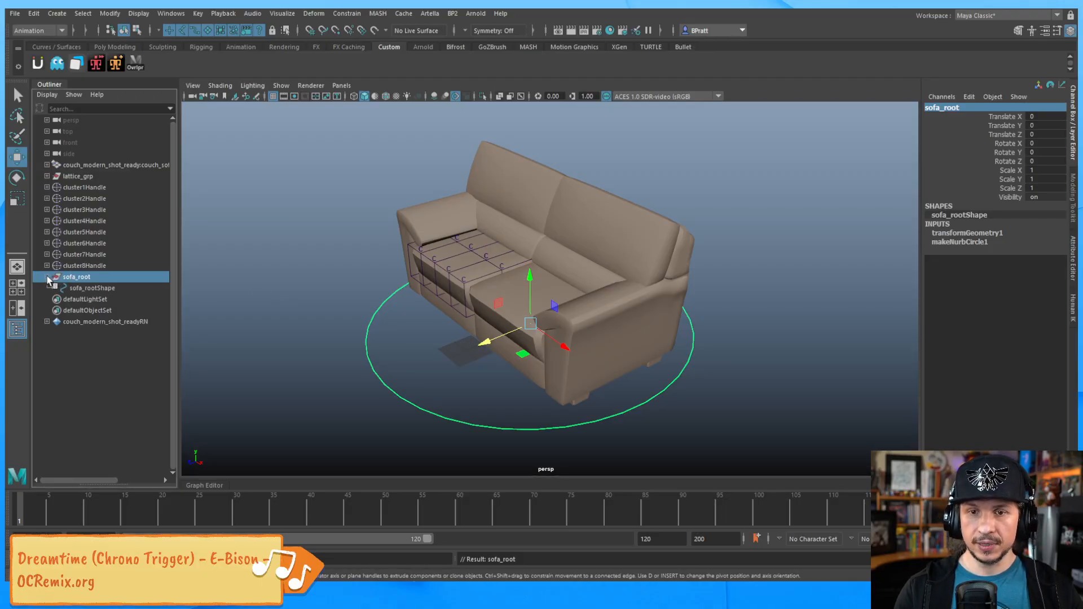
Step: Turn off the display of shape nodes in the Outliner
{"action": "left_click", "coordinate": [47, 95]}
{"action": "left_click", "coordinate": [58, 128]}
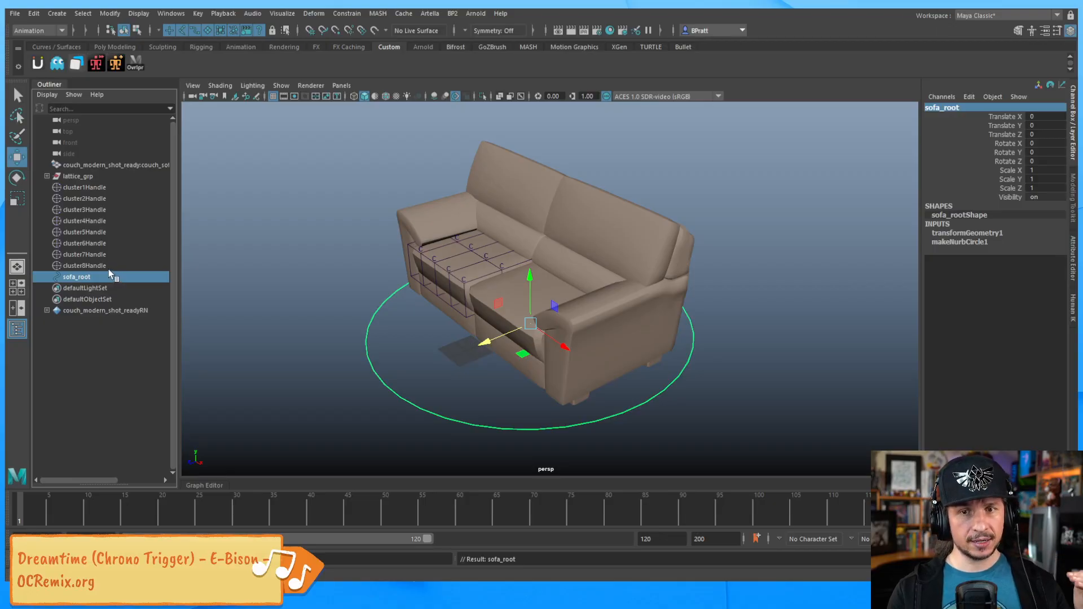
Step: Group the couch mesh under the name sofa_geo, and place the group directly above lattice_grp in the Outliner
{"action": "left_click", "coordinate": [102, 165]}
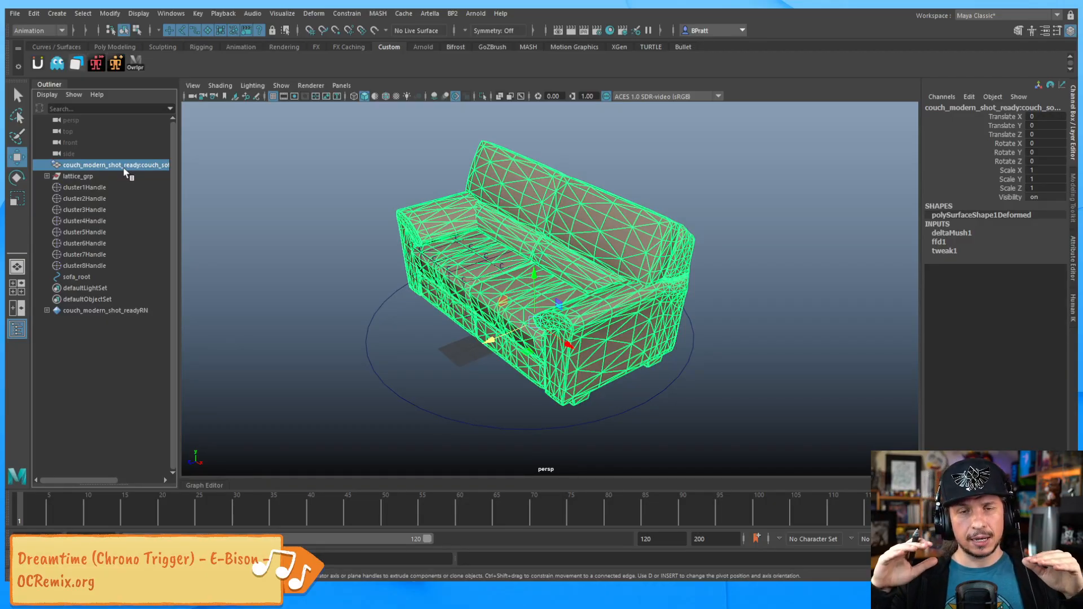
{"action": "key", "text": "ctrl+g"}
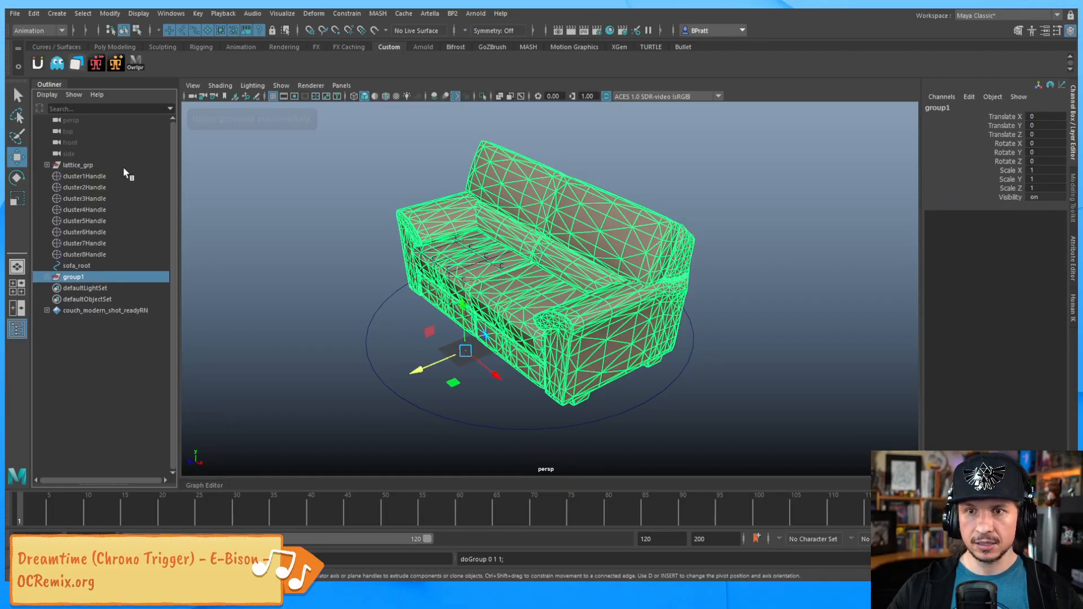
{"action": "left_click_drag", "start_coordinate": [67, 276], "coordinate": [99, 262]}
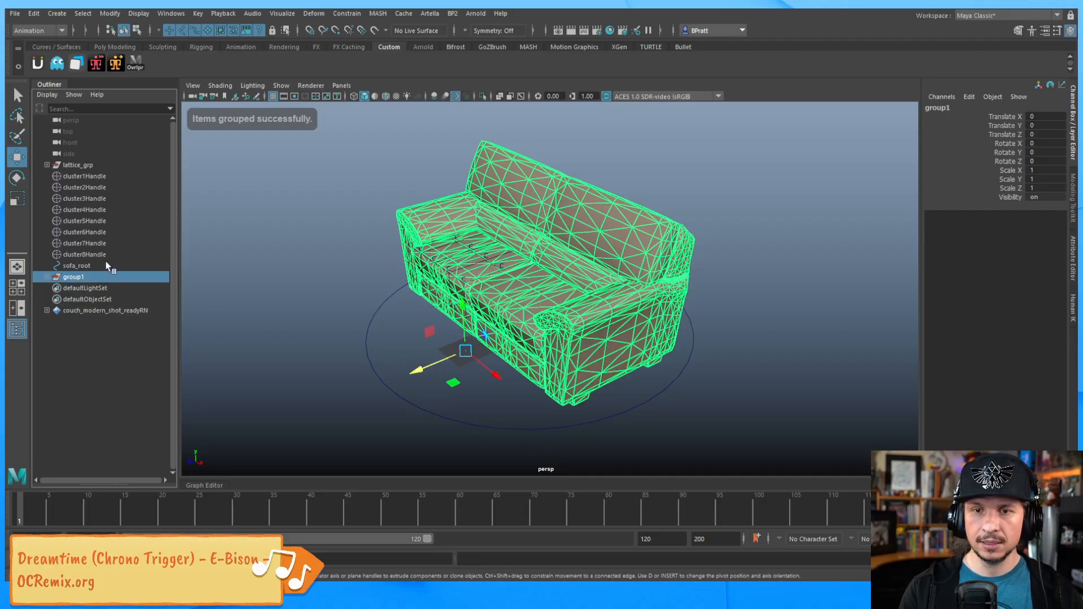
{"action": "double_click", "coordinate": [89, 277]}
{"action": "type", "text": "sofa_geo"}
{"action": "key", "text": "Return"}
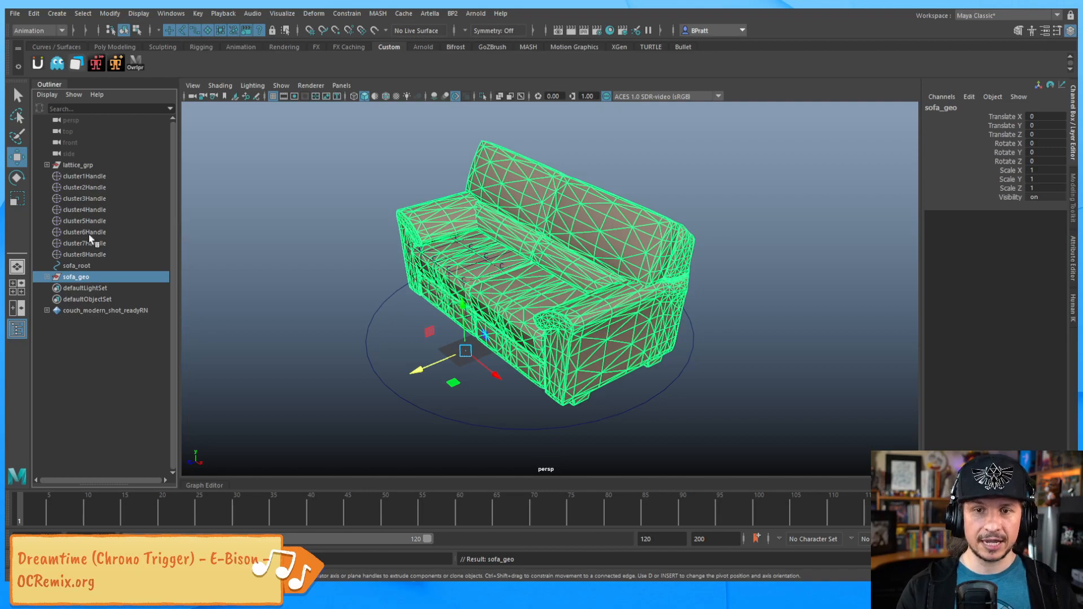
{"action": "middle_click_drag", "start_coordinate": [70, 276], "coordinate": [82, 160]}
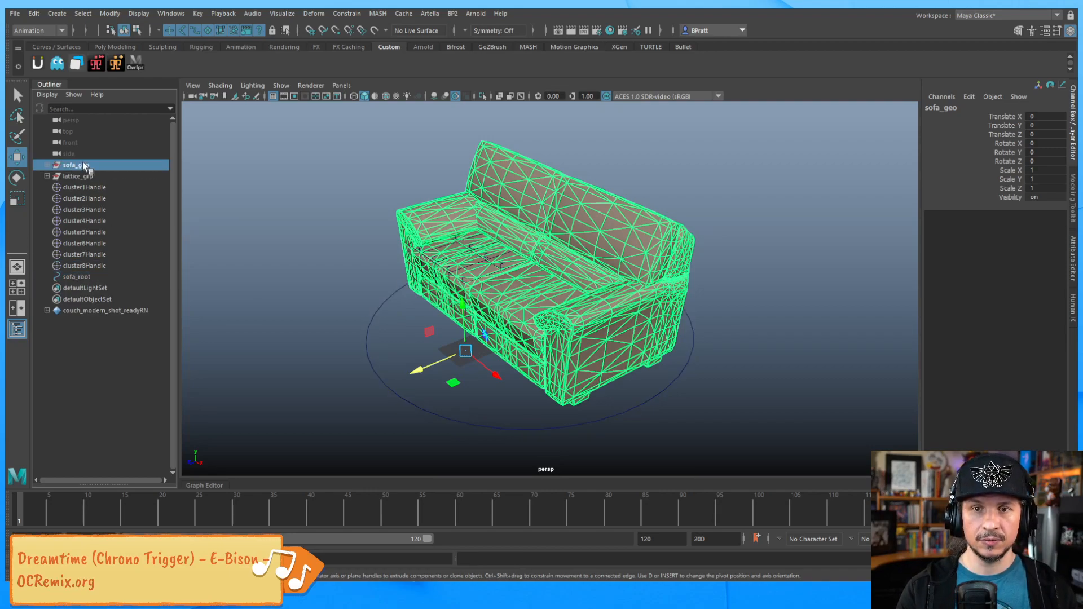
Step: Group cluster1Handle through cluster8Handle as cluster_grp, and place the group directly below lattice_grp in the Outliner
{"action": "left_click", "coordinate": [79, 176]}
{"action": "left_click", "coordinate": [93, 187]}
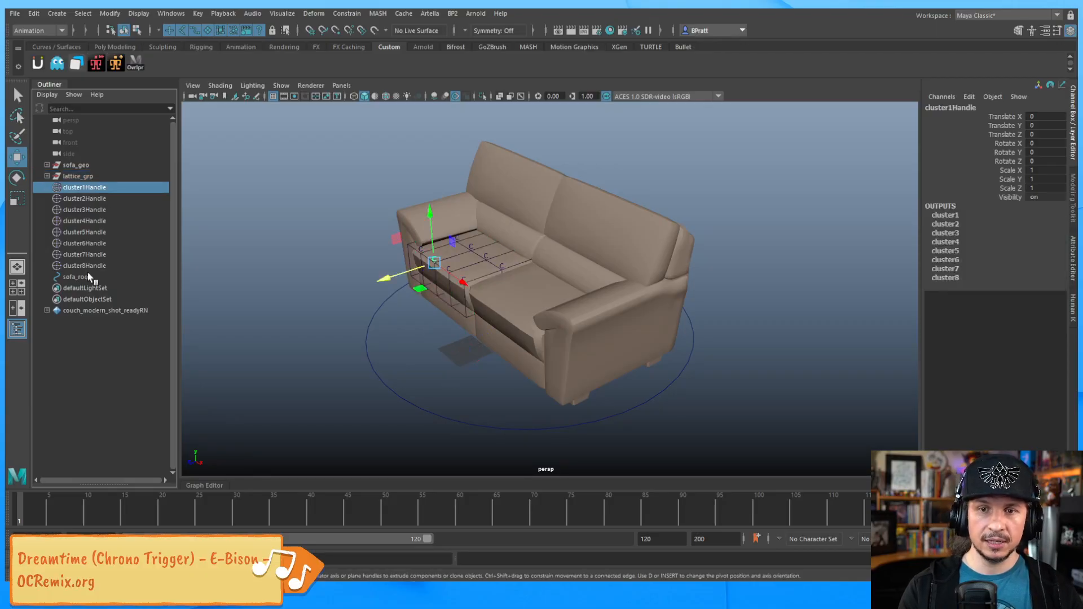
{"action": "left_click", "coordinate": [94, 266], "text": "shift"}
{"action": "key", "text": "ctrl+g"}
{"action": "double_click", "coordinate": [78, 198]}
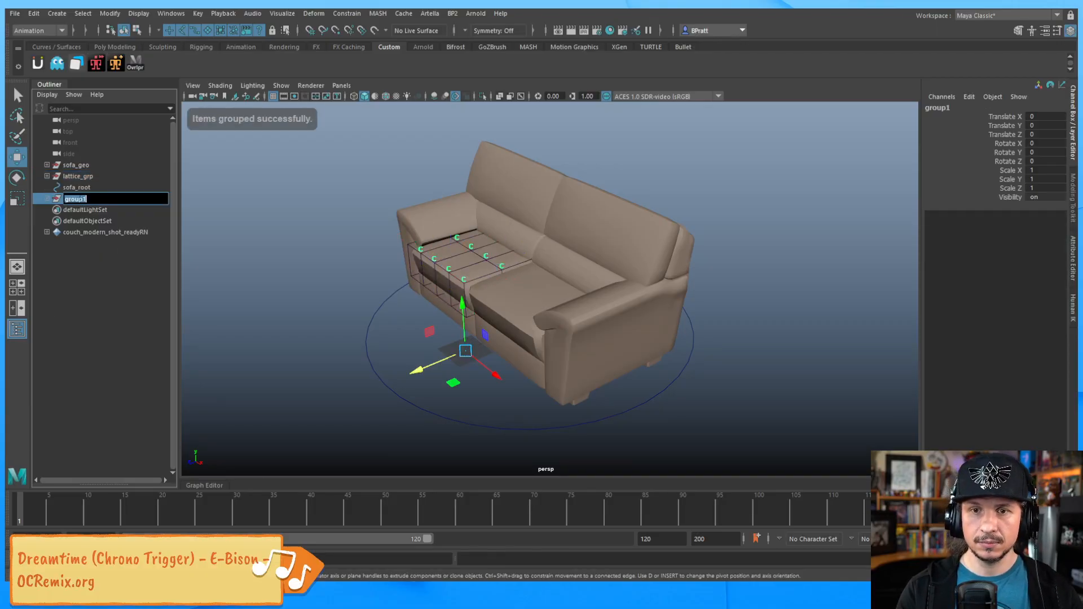
{"action": "type", "text": "clo"}
{"action": "type", "text": "st"}
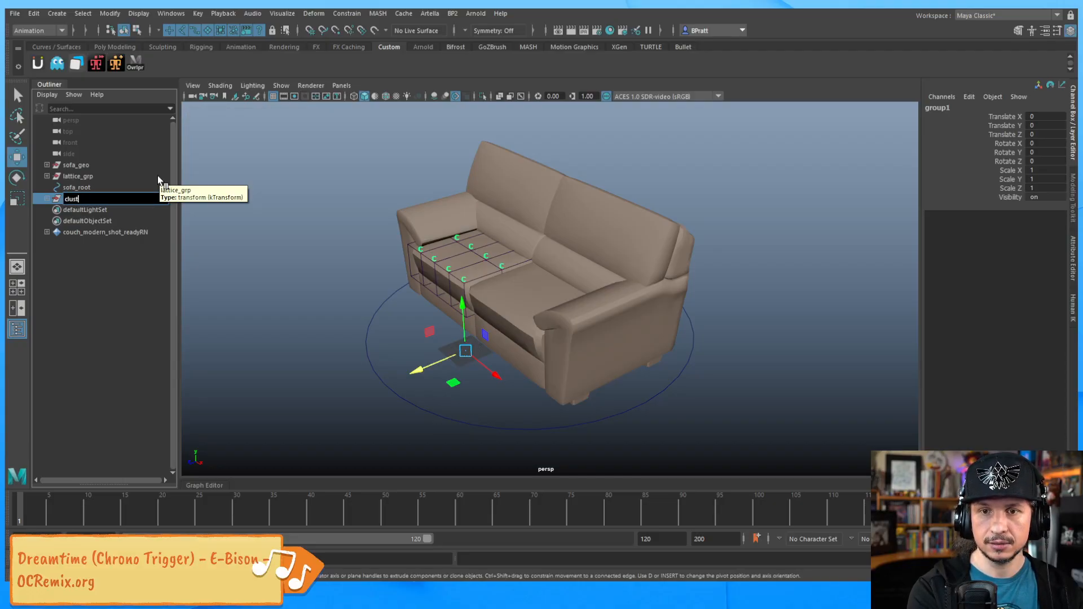
{"action": "type", "text": "er_grp"}
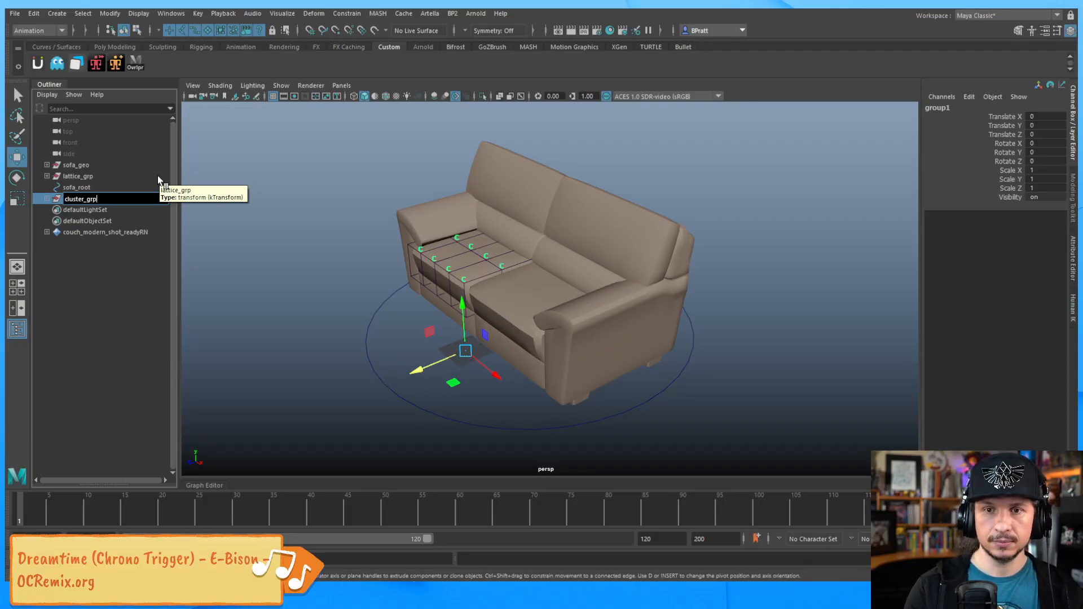
{"action": "key", "text": "Return"}
{"action": "middle_click_drag", "start_coordinate": [67, 200], "coordinate": [81, 187]}
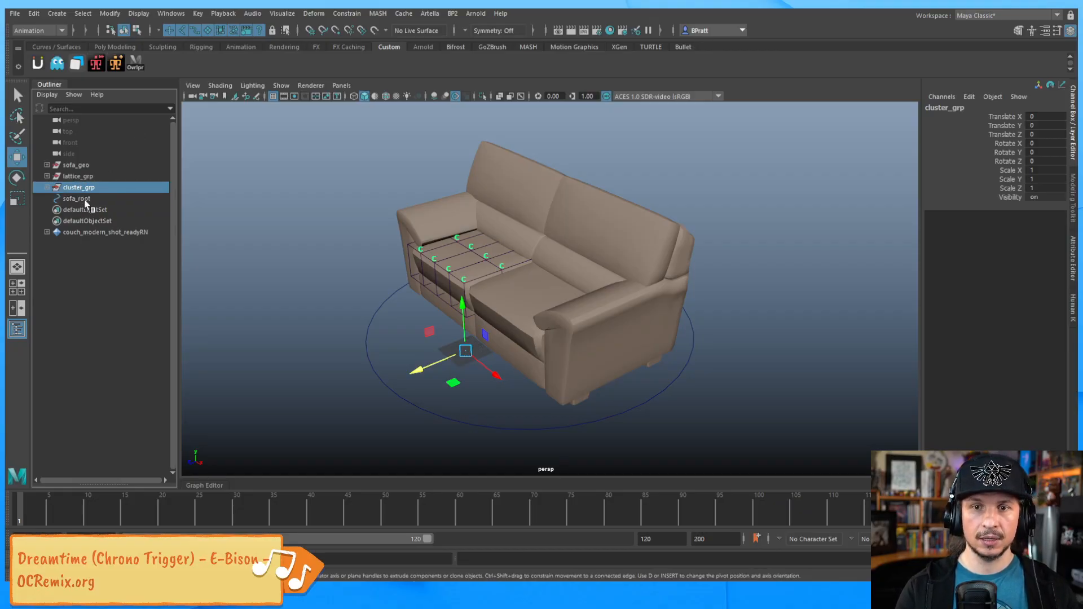
Step: Parent sofa_geo and lattice_grp under sofa_root, and expand sofa_root in the Outliner
{"action": "left_click", "coordinate": [79, 199]}
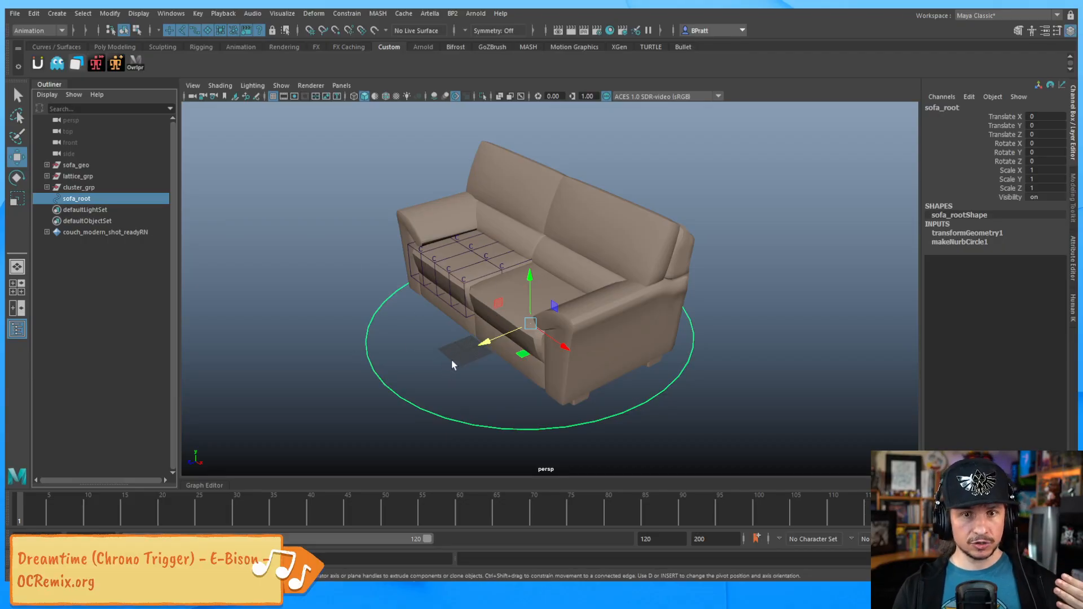
{"action": "left_click", "coordinate": [60, 176]}
{"action": "left_click", "coordinate": [79, 166], "text": "ctrl"}
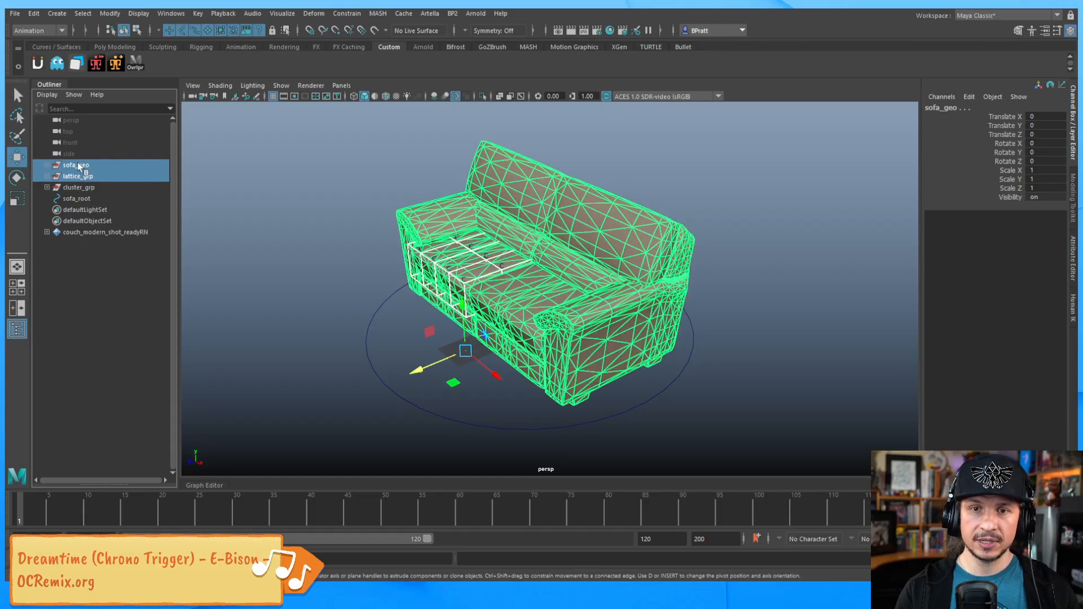
{"action": "middle_click_drag", "start_coordinate": [89, 192], "coordinate": [80, 199]}
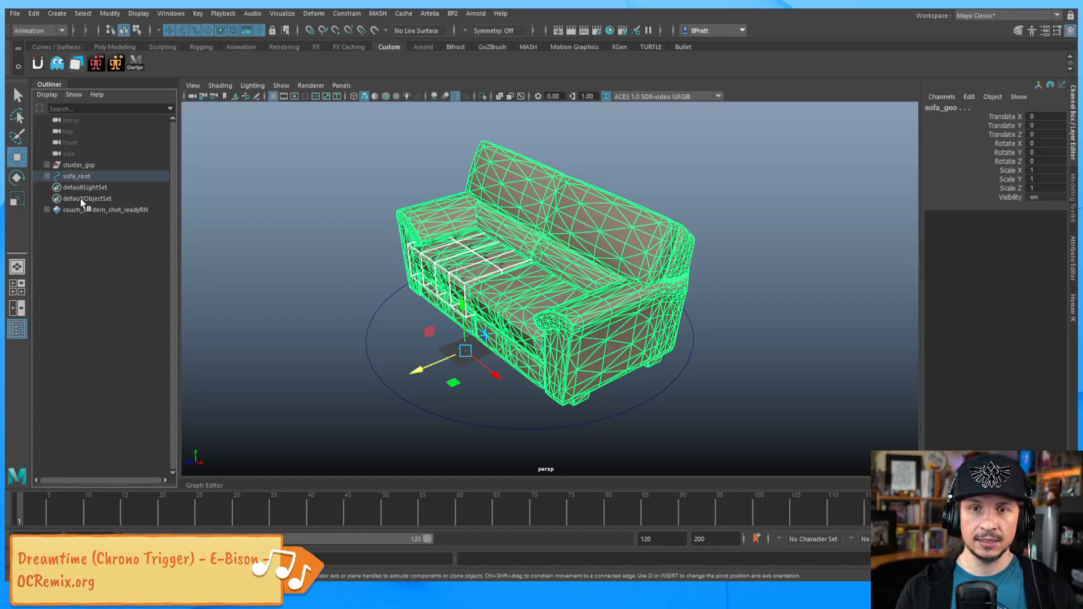
{"action": "left_click", "coordinate": [48, 176]}
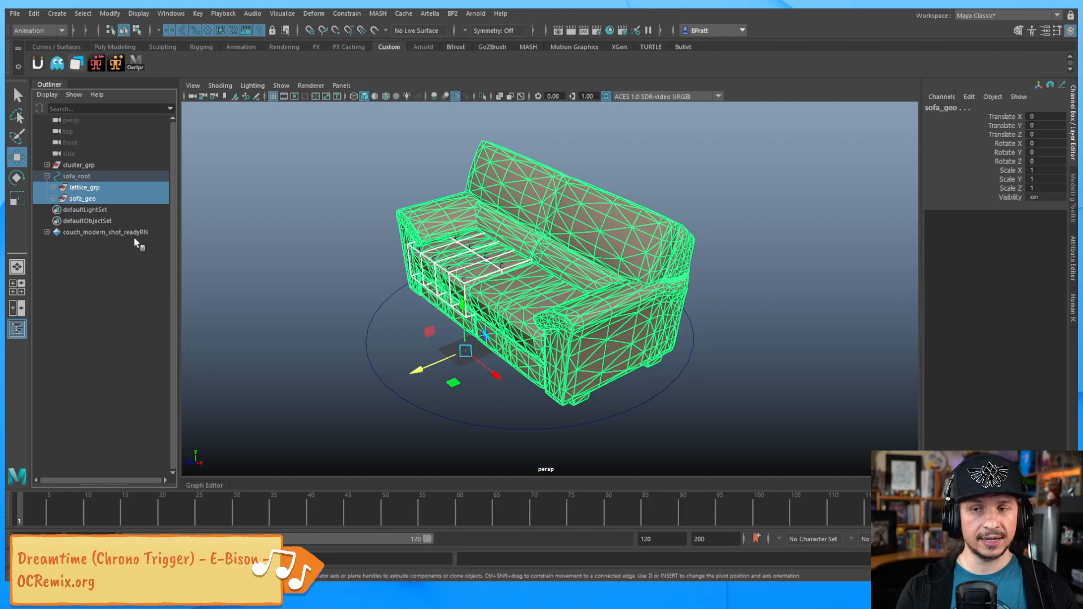
Step: Try moving sofa_root about 52 units in negative X to test the hierarchy, and undo the move
{"action": "left_click", "coordinate": [346, 416]}
{"action": "left_click", "coordinate": [385, 382]}
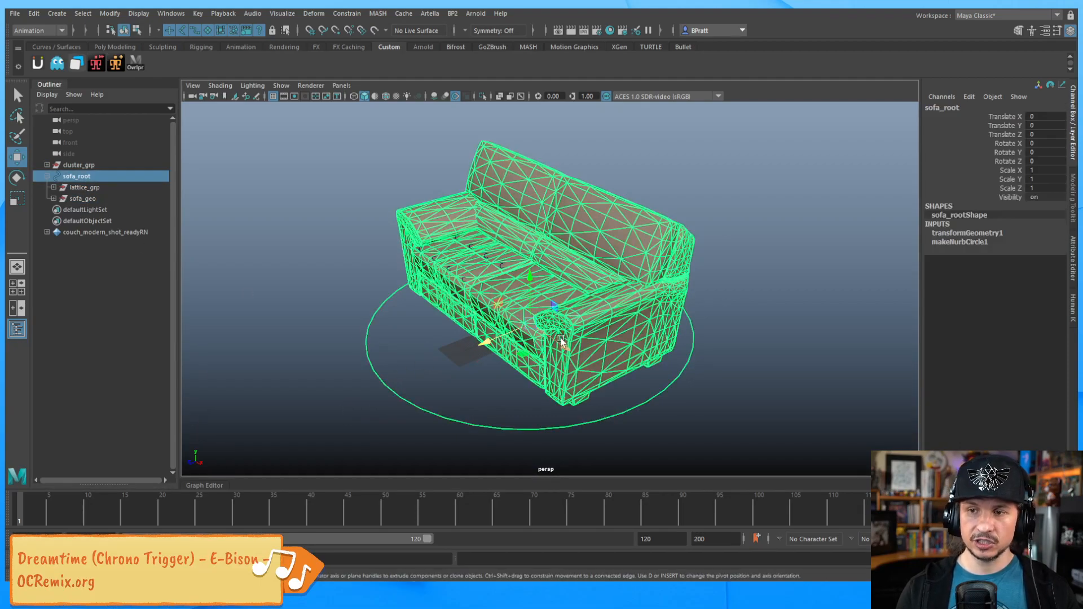
{"action": "left_click_drag", "start_coordinate": [562, 341], "coordinate": [484, 267]}
{"action": "key", "text": "ctrl+z"}
{"action": "key", "text": "ctrl+z"}
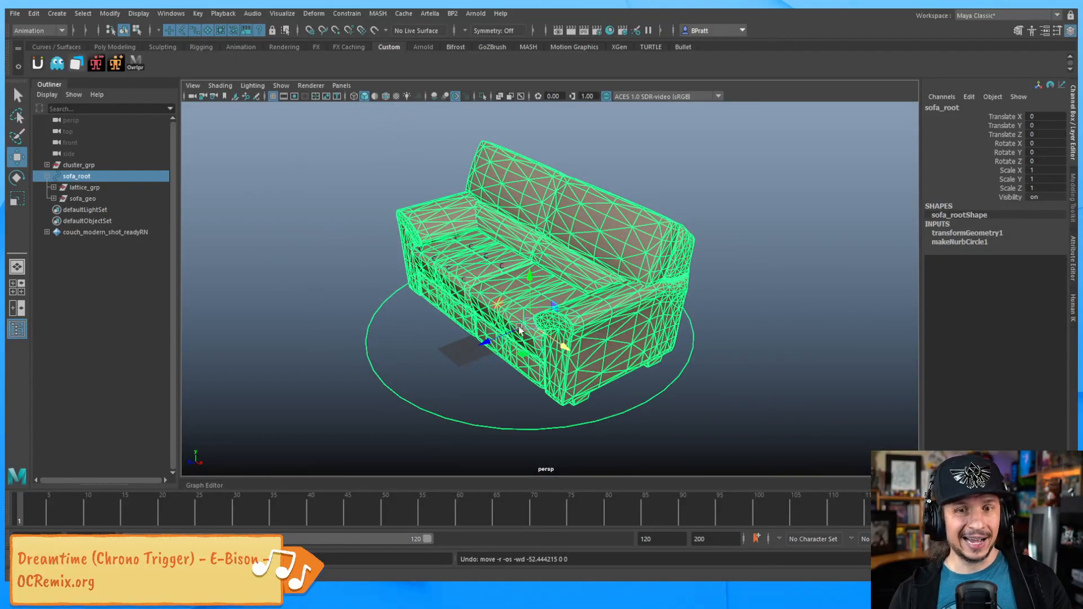
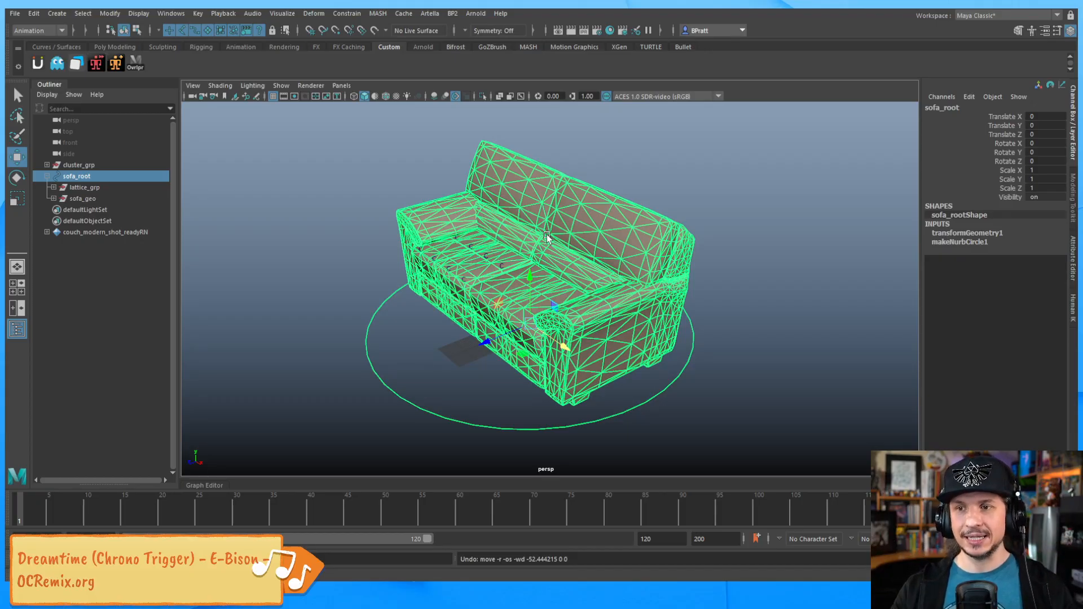
{"action": "left_click_drag", "start_coordinate": [502, 347], "coordinate": [446, 460], "text": "alt"}
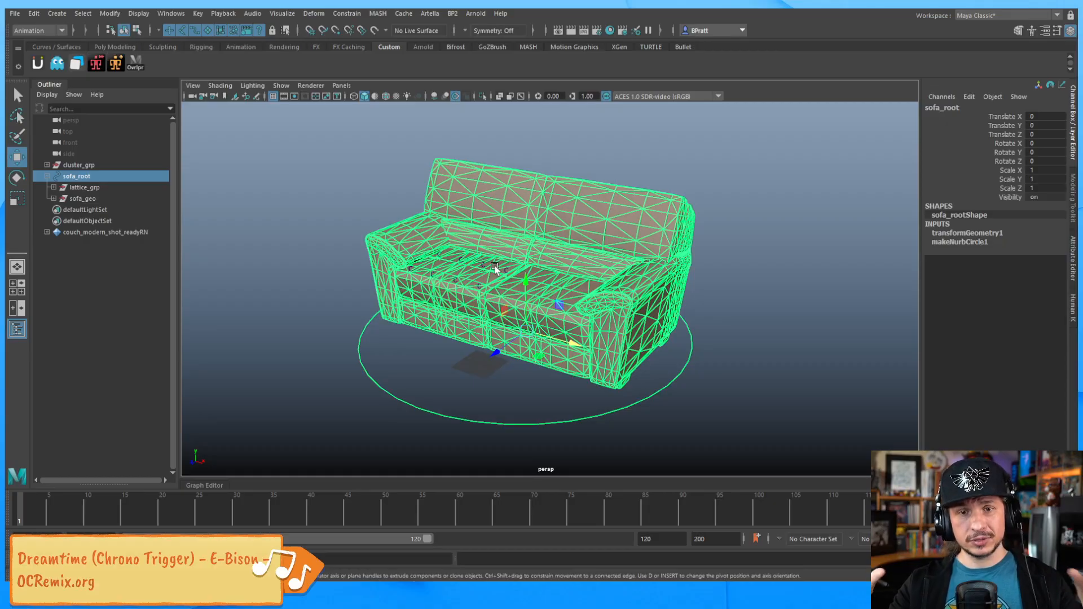
Step: Undo the parenting of lattice_grp and sofa_geo under sofa_root, and check each group by selecting it
{"action": "key", "text": "ctrl+z"}
{"action": "key", "text": "ctrl+z"}
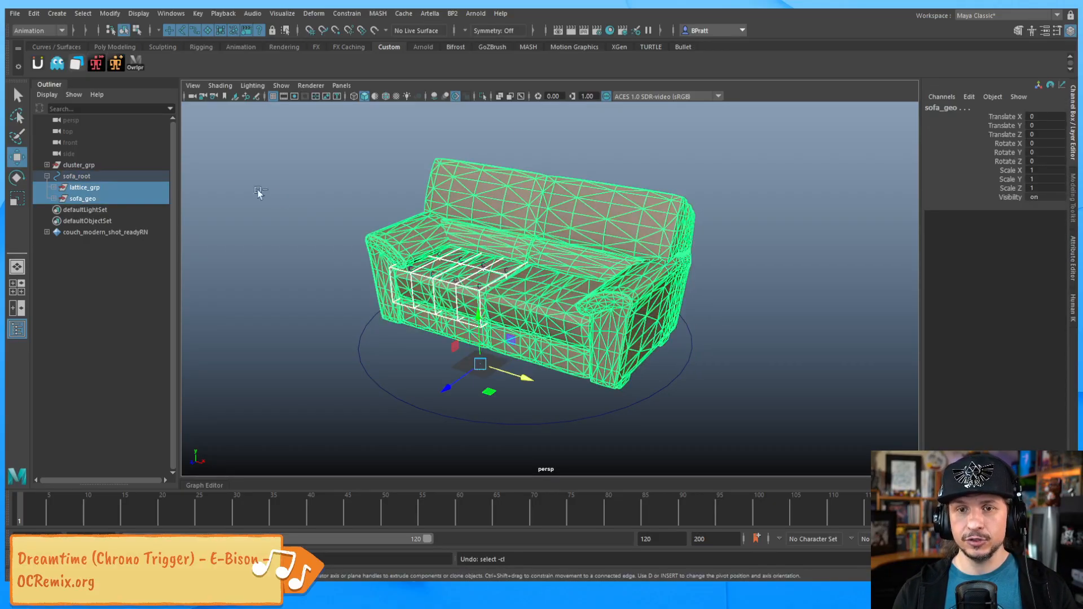
{"action": "left_click", "coordinate": [92, 196]}
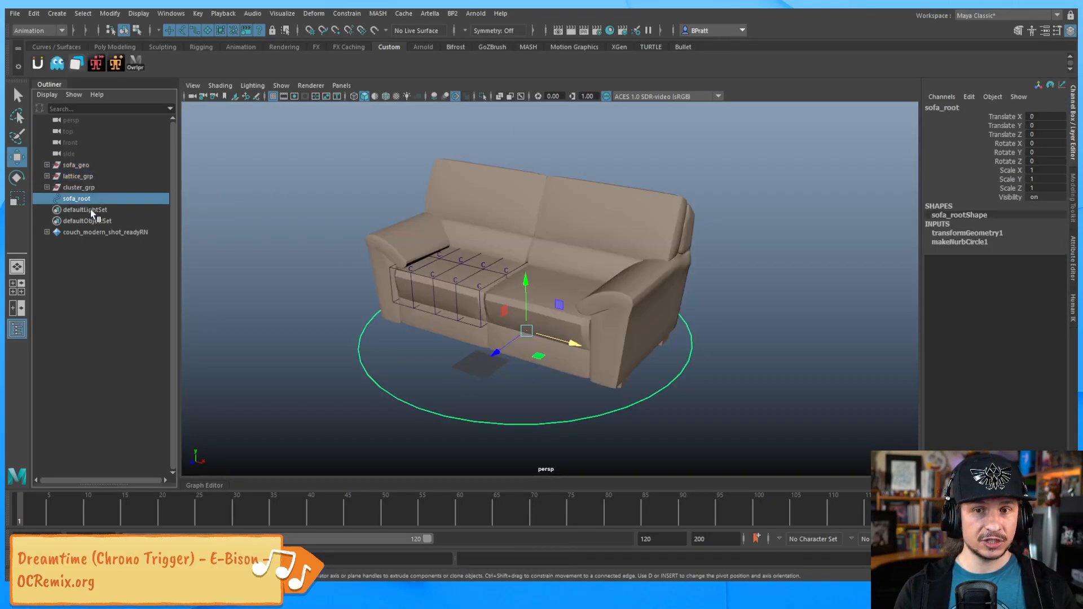
{"action": "left_click", "coordinate": [81, 178]}
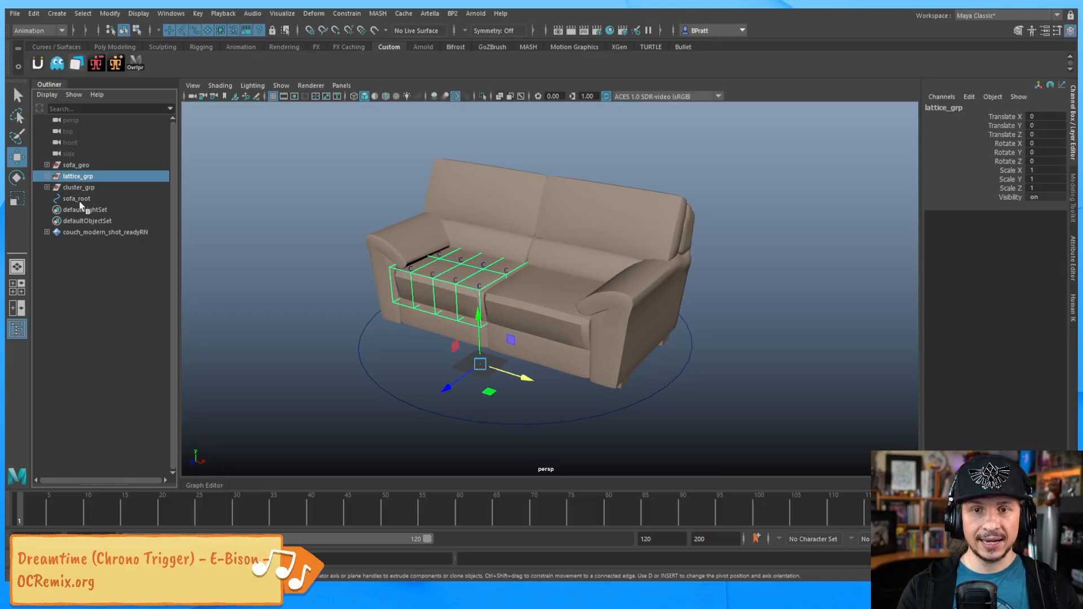
{"action": "left_click", "coordinate": [76, 164]}
Step: Try to parent-constrain lattice_grp and sofa_geo to sofa_root with the current constraint settings
{"action": "left_click", "coordinate": [82, 198]}
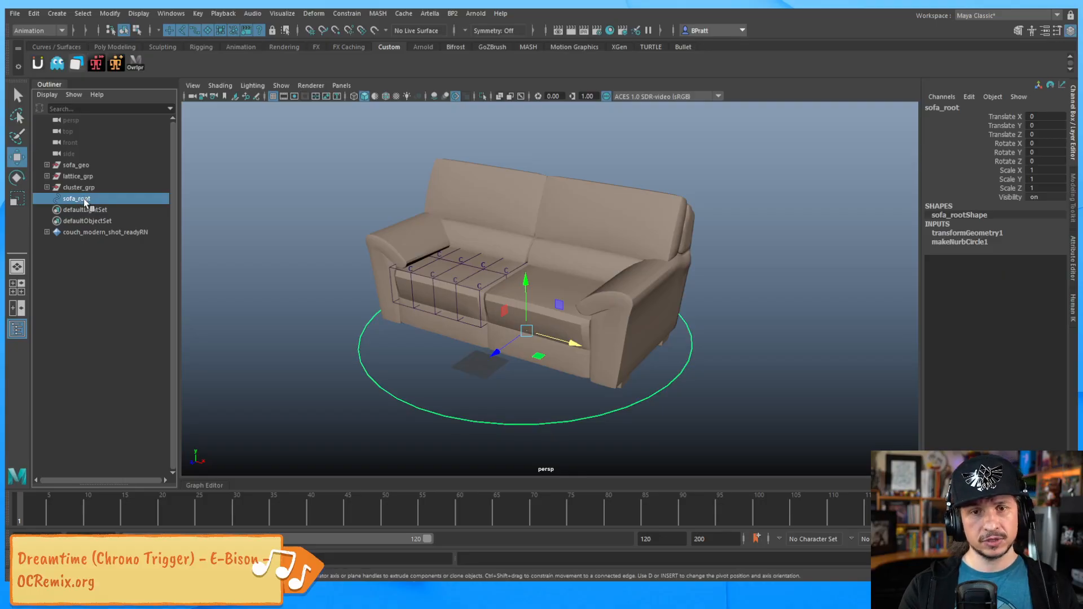
{"action": "left_click", "coordinate": [78, 176], "text": "ctrl"}
{"action": "left_click", "coordinate": [346, 13]}
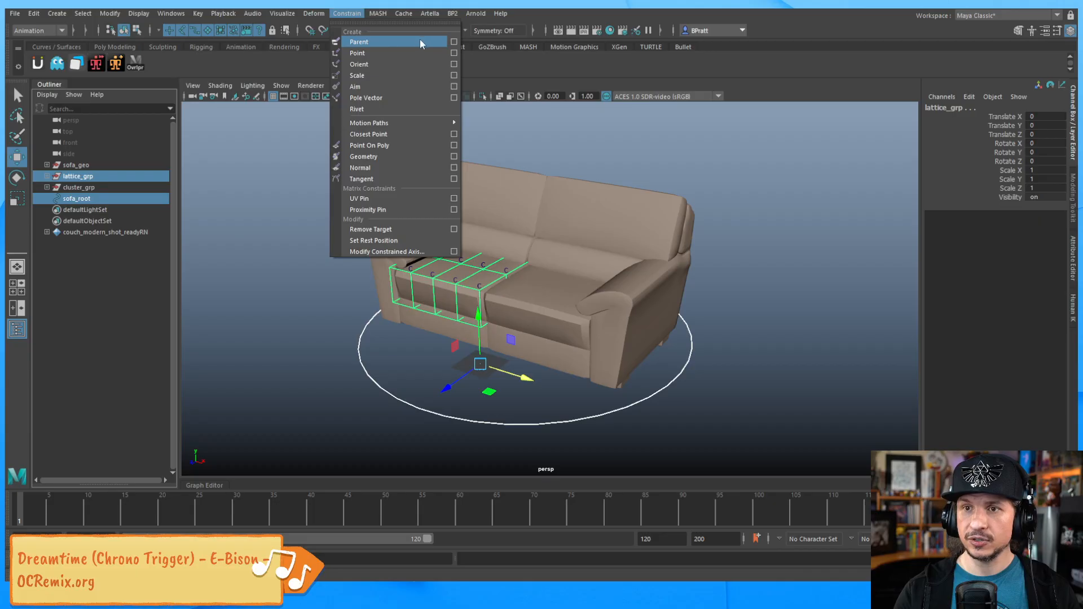
{"action": "left_click", "coordinate": [418, 41]}
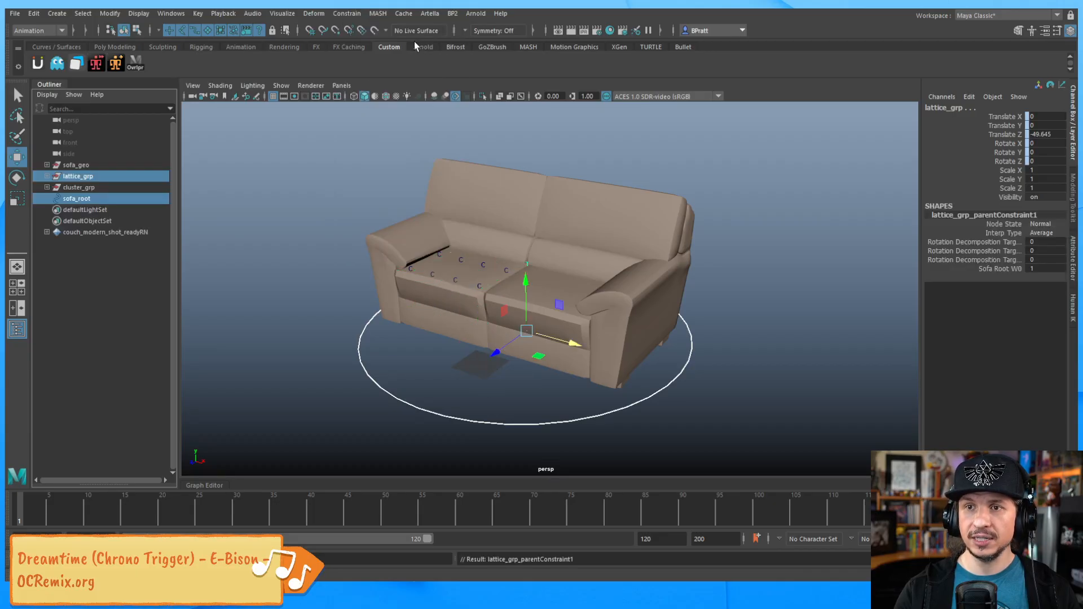
{"action": "left_click", "coordinate": [82, 200]}
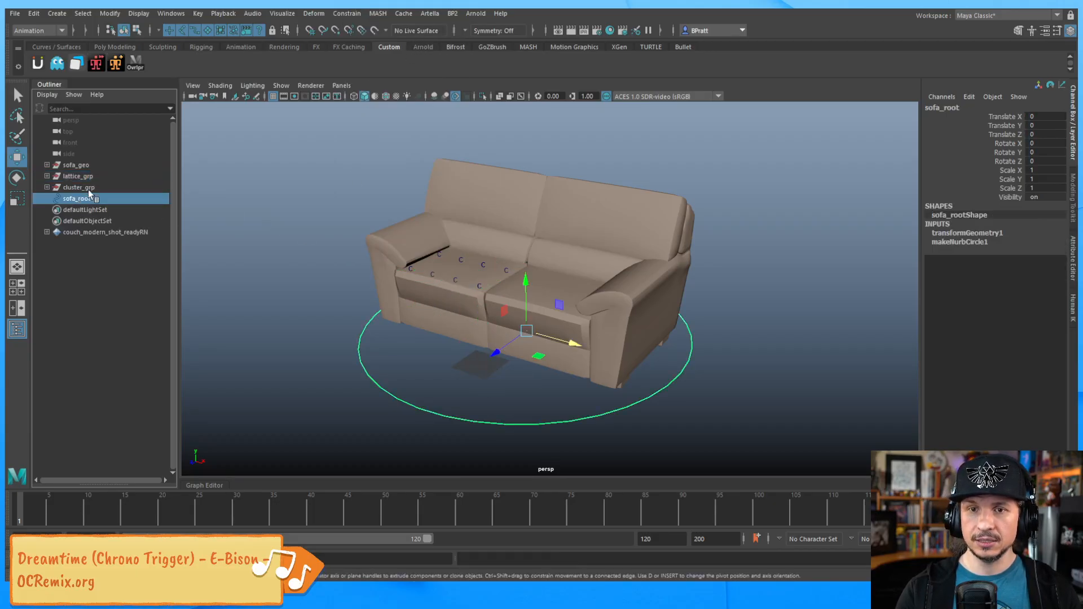
{"action": "left_click", "coordinate": [76, 164], "text": "ctrl"}
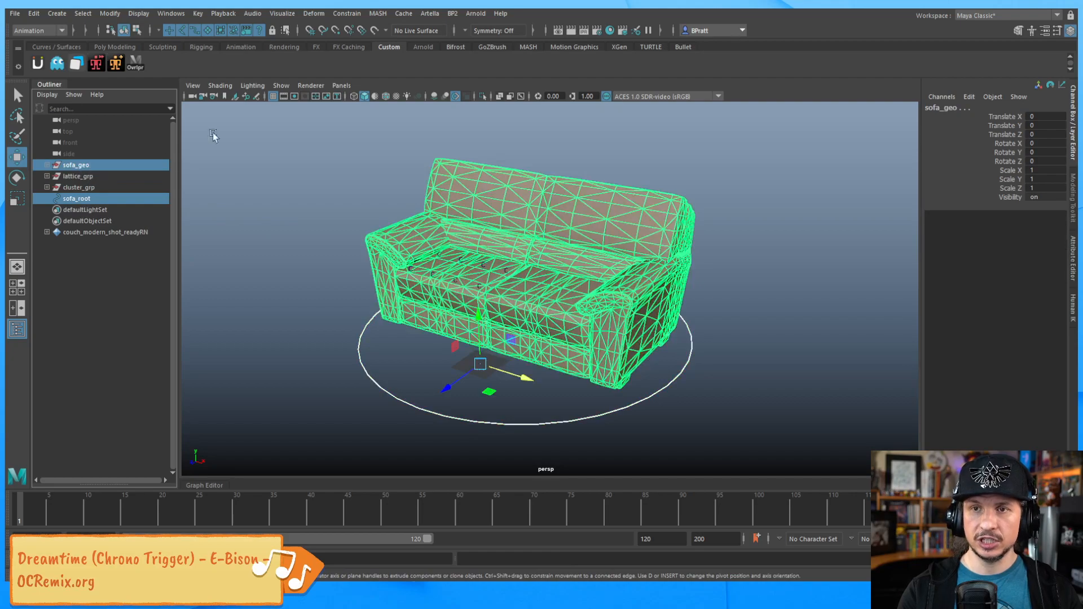
{"action": "left_click", "coordinate": [342, 14]}
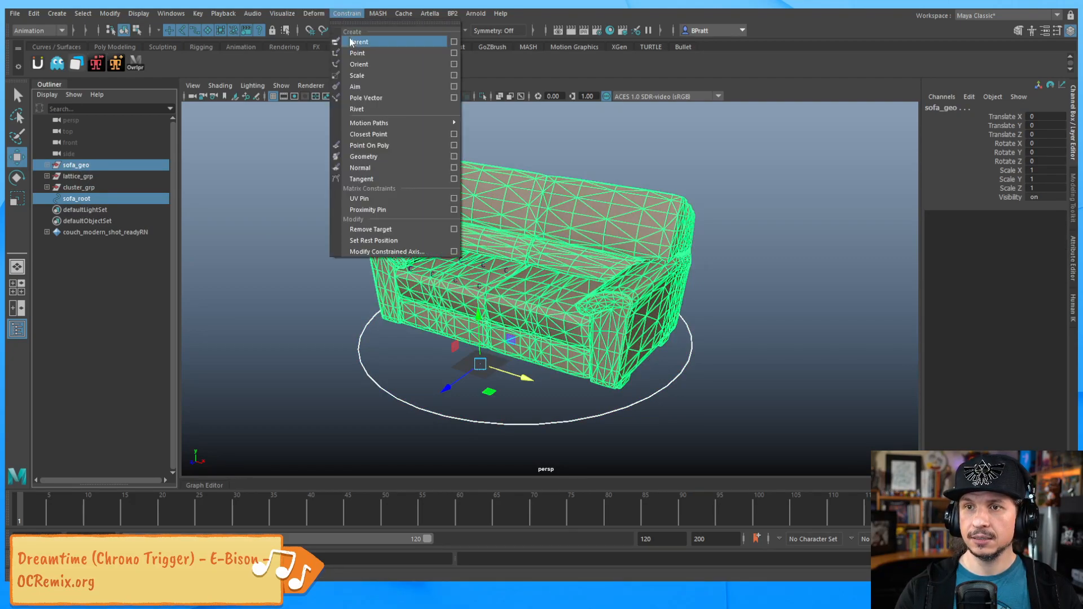
{"action": "left_click", "coordinate": [345, 42]}
Step: Undo the parent constraints on sofa_geo and lattice_grp
{"action": "key", "text": "ctrl+z"}
{"action": "key", "text": "ctrl+z"}
{"action": "key", "text": "ctrl+z"}
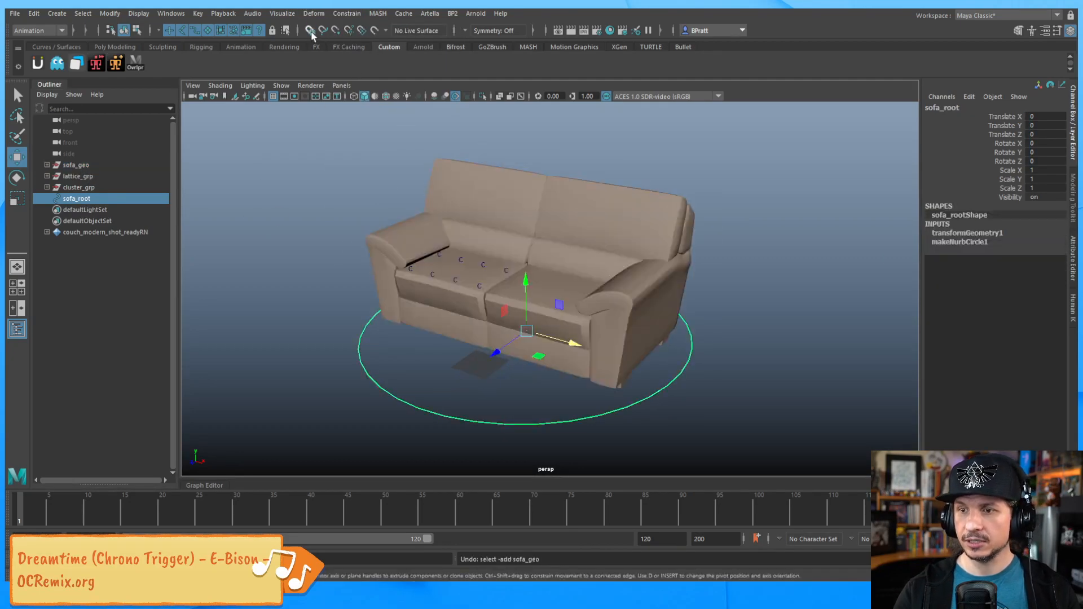
{"action": "key", "text": "ctrl+z"}
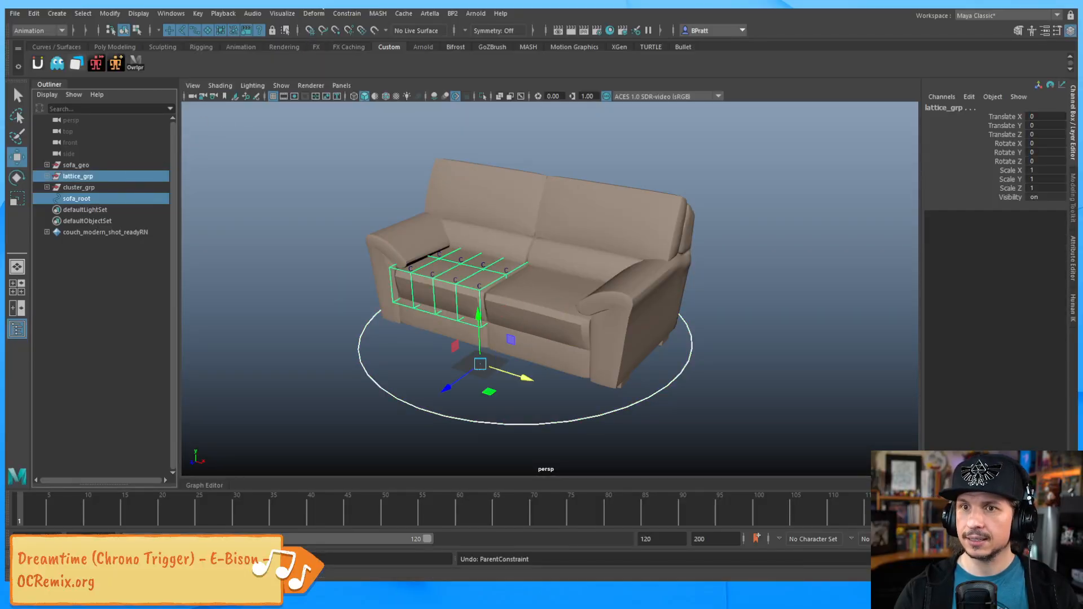
Step: Parent-constrain lattice_grp to sofa_root with Maintain offset enabled and all translate and rotate axes constrained
{"action": "left_click", "coordinate": [346, 13]}
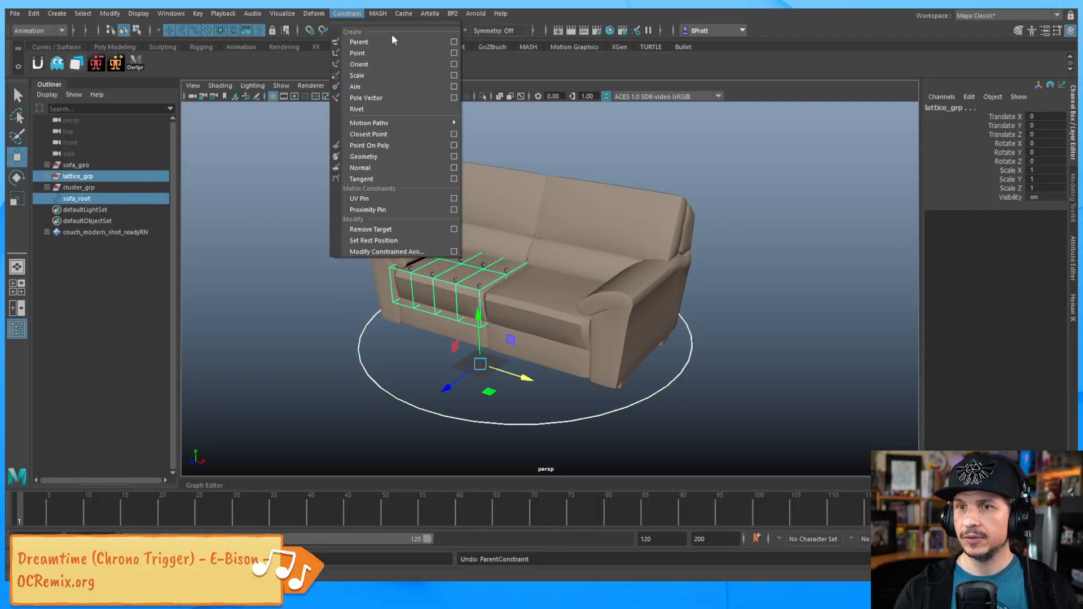
{"action": "left_click", "coordinate": [454, 42]}
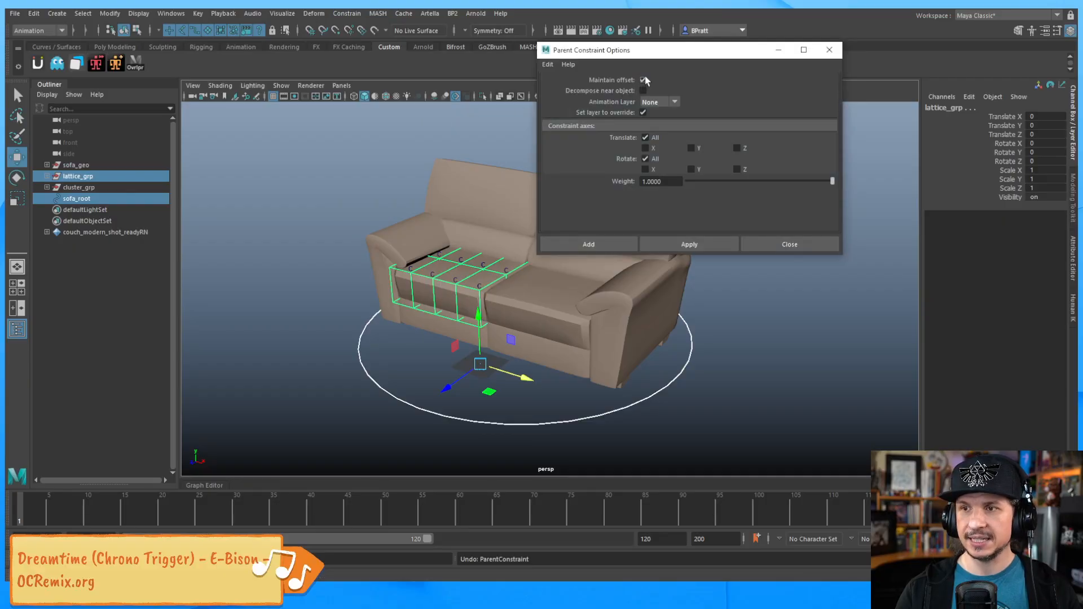
{"action": "left_click_drag", "start_coordinate": [656, 52], "coordinate": [759, 63]}
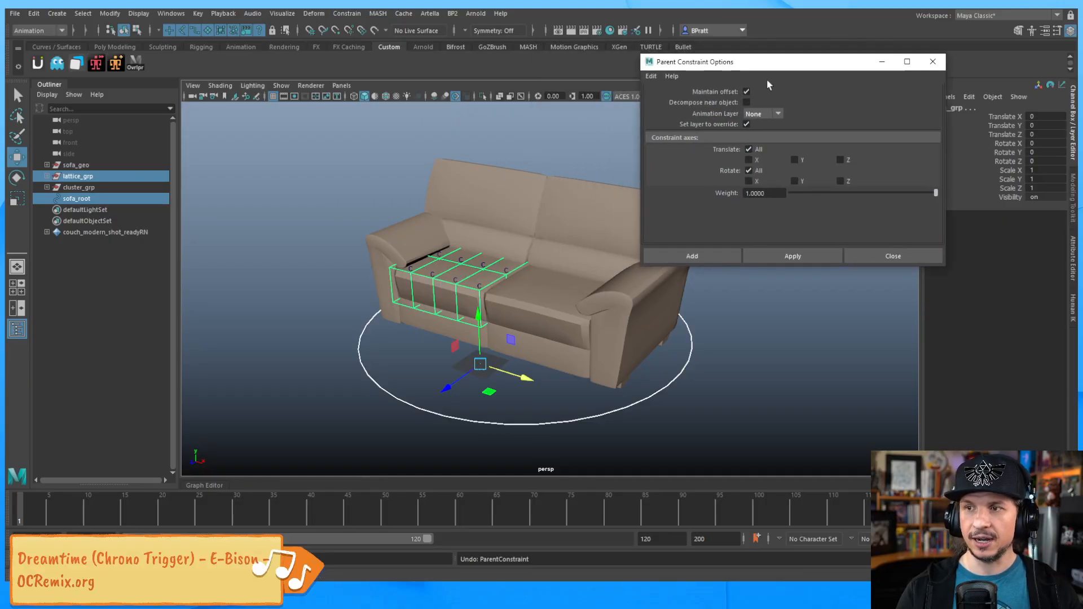
{"action": "left_click", "coordinate": [81, 200]}
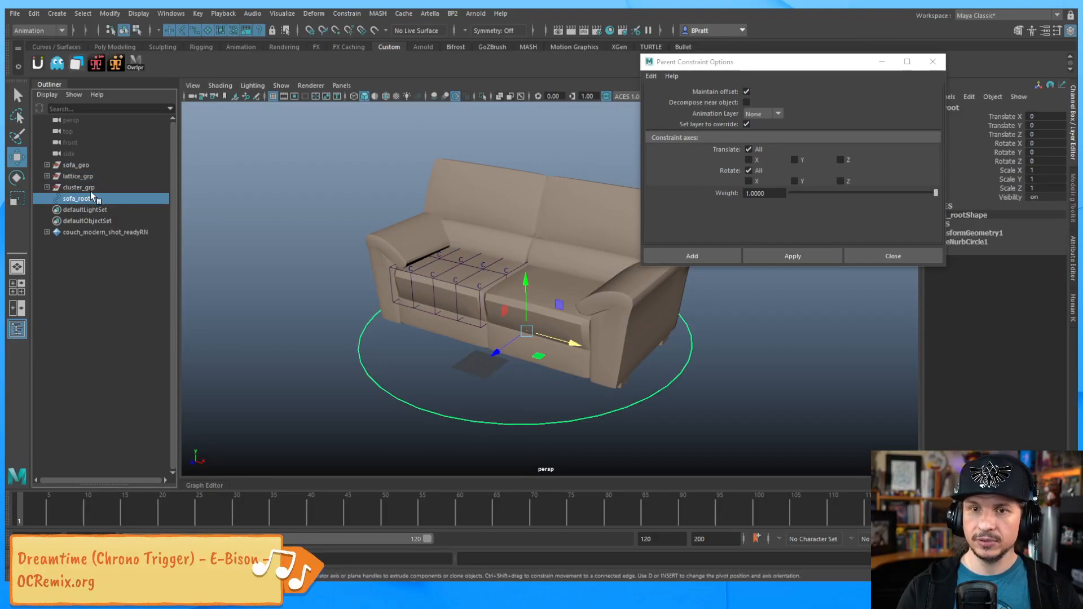
{"action": "left_click", "coordinate": [78, 177], "text": "ctrl"}
{"action": "left_click", "coordinate": [807, 255]}
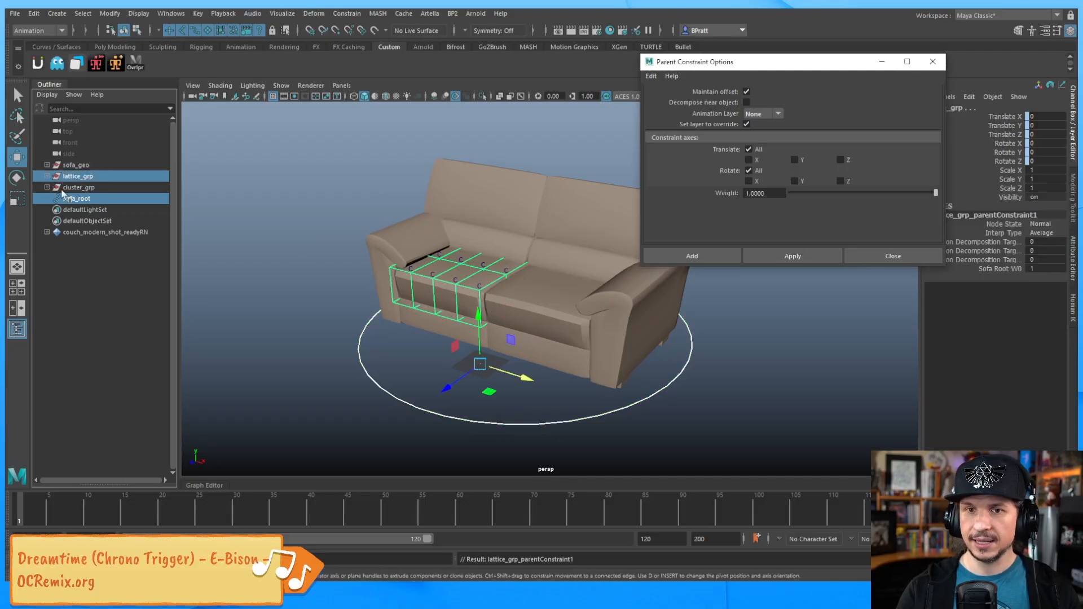
Step: Parent-constrain sofa_geo to sofa_root with the same Maintain offset settings
{"action": "left_click", "coordinate": [72, 197]}
{"action": "left_click", "coordinate": [76, 164], "text": "ctrl"}
{"action": "left_click", "coordinate": [808, 257]}
Step: Move the sofa_root control along the ground to test the constraints, and undo the move
{"action": "left_click", "coordinate": [290, 309]}
{"action": "left_click_drag", "start_coordinate": [491, 342], "coordinate": [465, 335], "text": "alt"}
{"action": "left_click", "coordinate": [419, 394]}
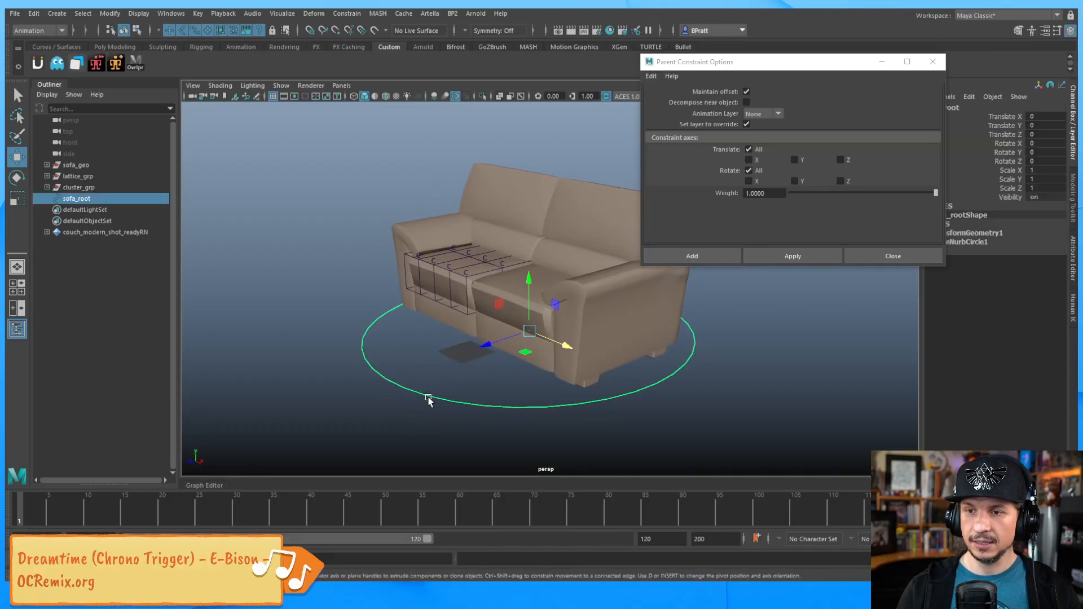
{"action": "key", "text": "w"}
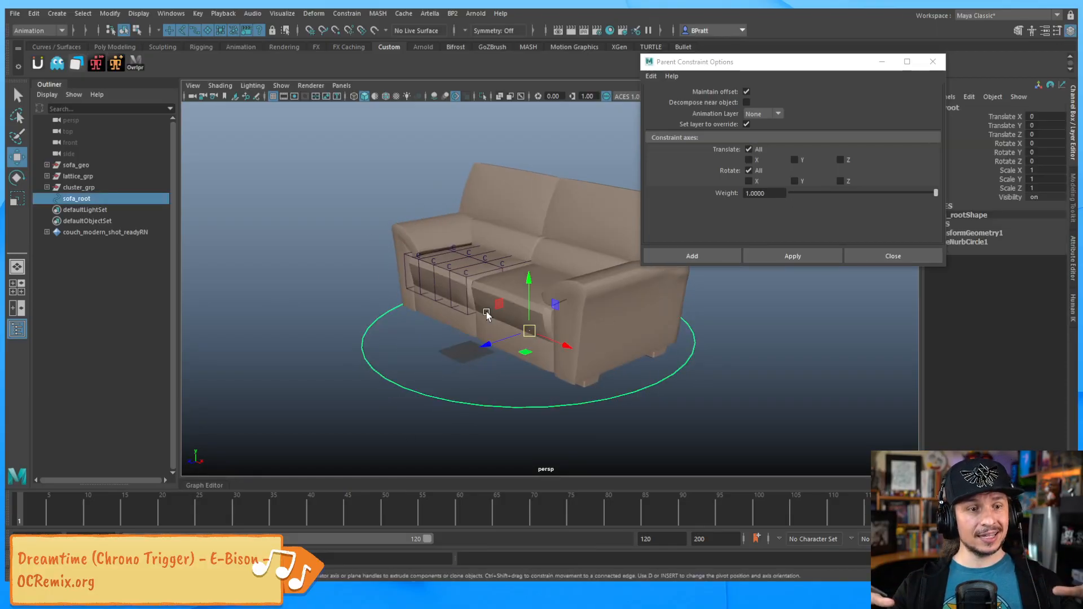
{"action": "left_click_drag", "start_coordinate": [525, 352], "coordinate": [491, 333]}
{"action": "key", "text": "ctrl+z"}
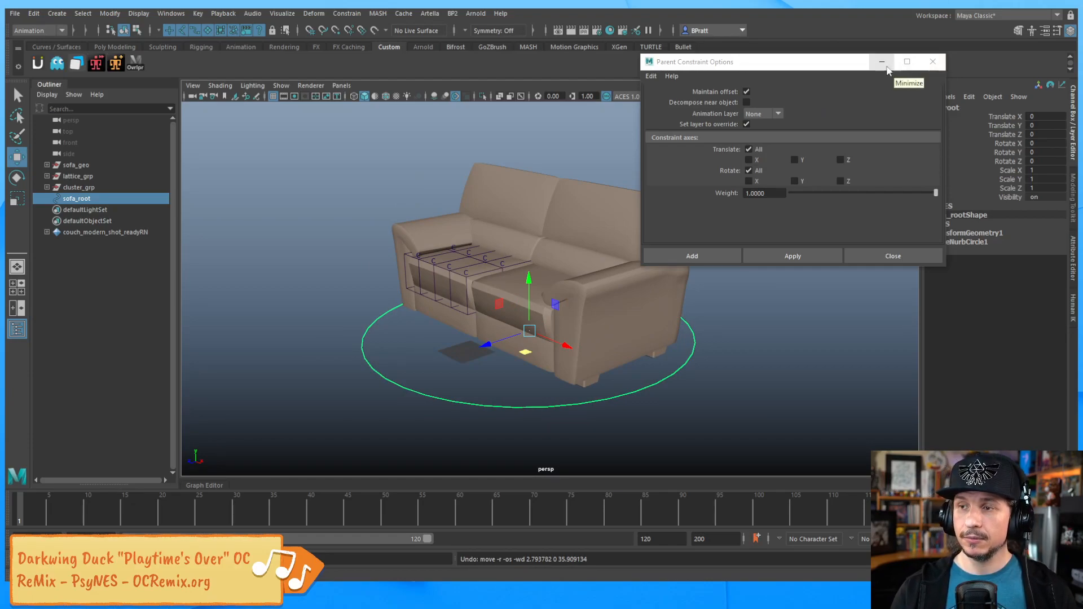
Step: Close the Parent Constraint Options window
{"action": "left_click_drag", "start_coordinate": [884, 70], "coordinate": [861, 136]}
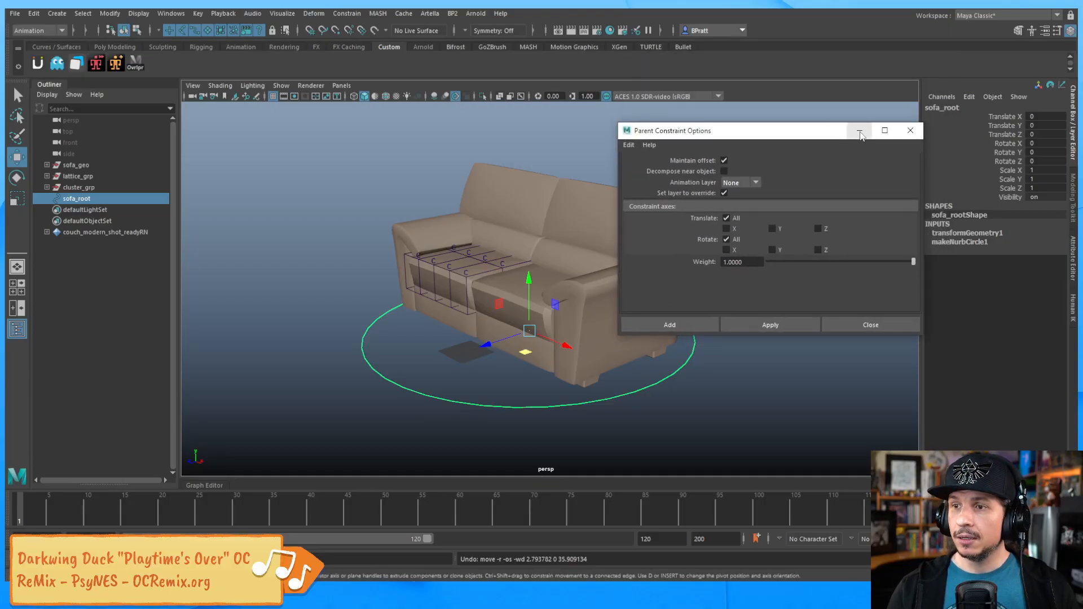
{"action": "left_click", "coordinate": [911, 131]}
{"action": "scroll", "coordinate": [520, 231], "scroll_direction": "up", "scroll_amount": 3}
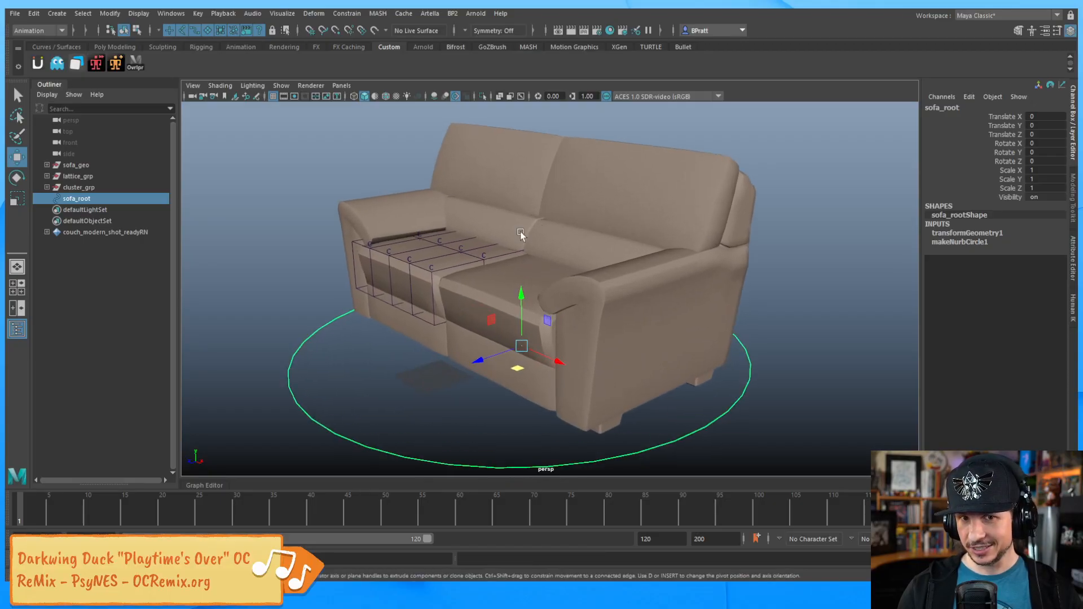
{"action": "left_click_drag", "start_coordinate": [520, 232], "coordinate": [483, 255], "text": "alt"}
{"action": "right_click_drag", "start_coordinate": [484, 255], "coordinate": [508, 281], "text": "alt"}
{"action": "left_click_drag", "start_coordinate": [508, 281], "coordinate": [453, 267], "text": "alt"}
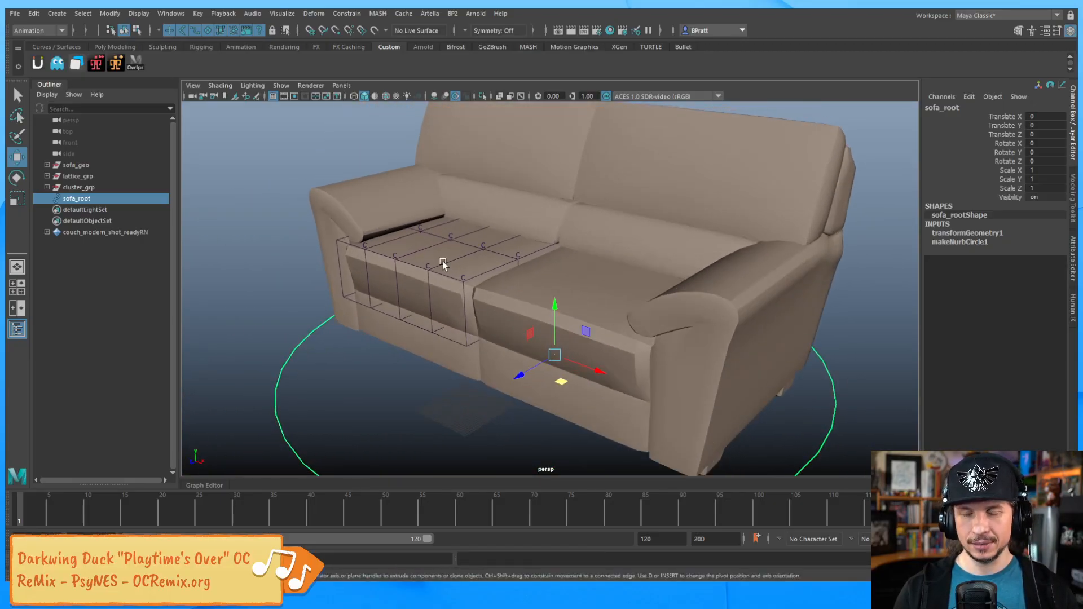
Step: Try to parent-constrain cluster_grp to sofa_root, and move sofa_root to test how the seat cushion deforms
{"action": "left_click", "coordinate": [83, 188], "text": "ctrl"}
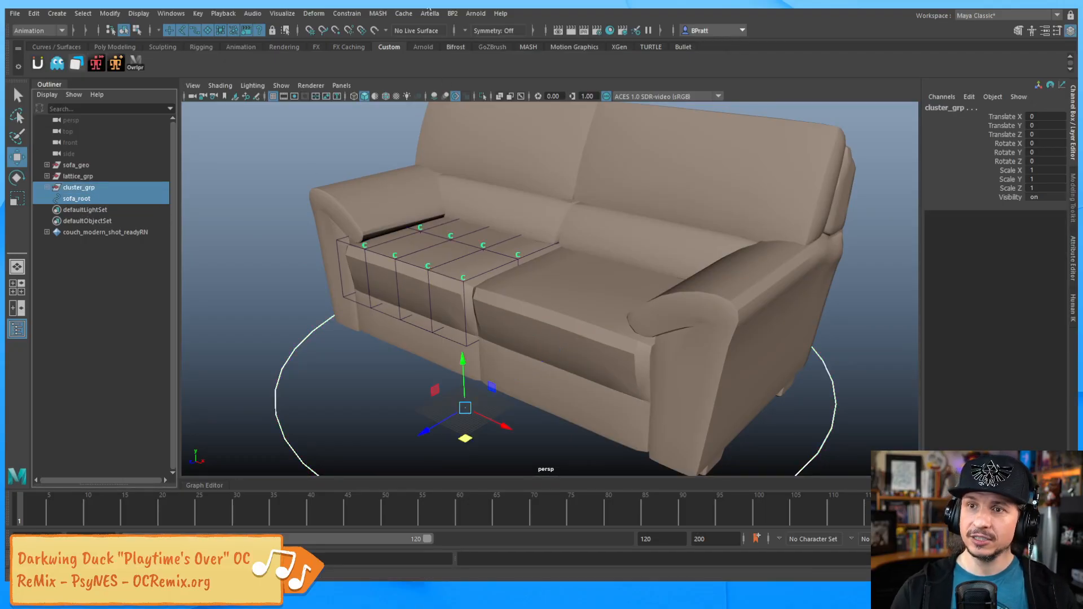
{"action": "left_click", "coordinate": [349, 13]}
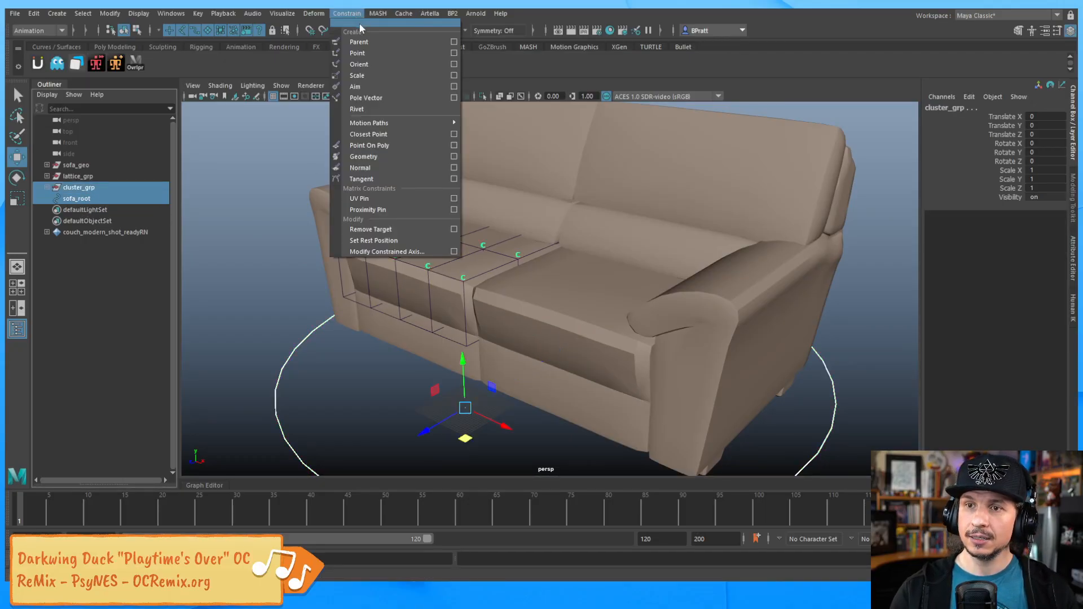
{"action": "left_click", "coordinate": [394, 42]}
{"action": "left_click", "coordinate": [307, 415]}
{"action": "left_click_drag", "start_coordinate": [550, 357], "coordinate": [525, 370]}
Step: Undo the sofa_root test move and the parent constraint on cluster_grp
{"action": "key", "text": "ctrl+z"}
{"action": "key", "text": "ctrl+z"}
{"action": "key", "text": "ctrl+z"}
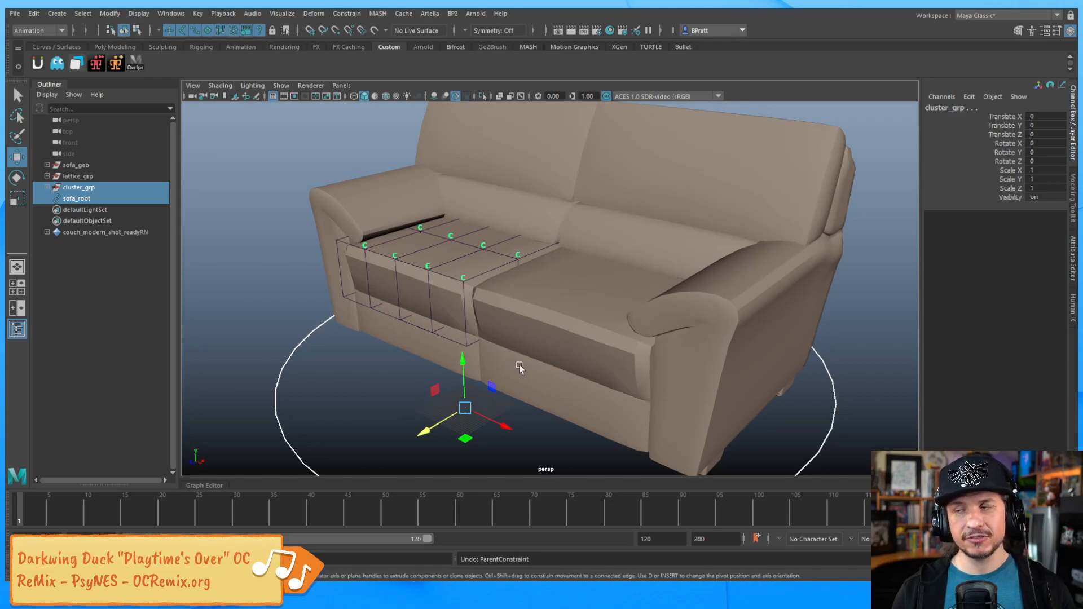
Step: Move cluster_grp on its own to test its effect on the seat cushion, and undo the move
{"action": "left_click", "coordinate": [100, 184]}
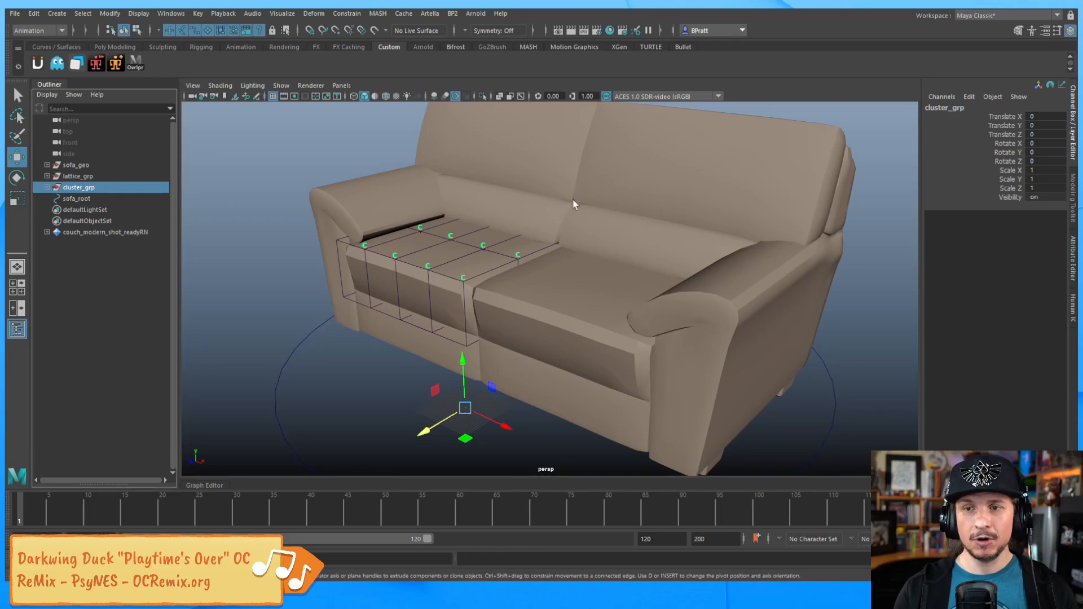
{"action": "right_click_drag", "start_coordinate": [556, 198], "coordinate": [503, 271], "text": "alt"}
{"action": "left_click_drag", "start_coordinate": [503, 271], "coordinate": [472, 338], "text": "alt"}
{"action": "left_click_drag", "start_coordinate": [466, 377], "coordinate": [472, 334]}
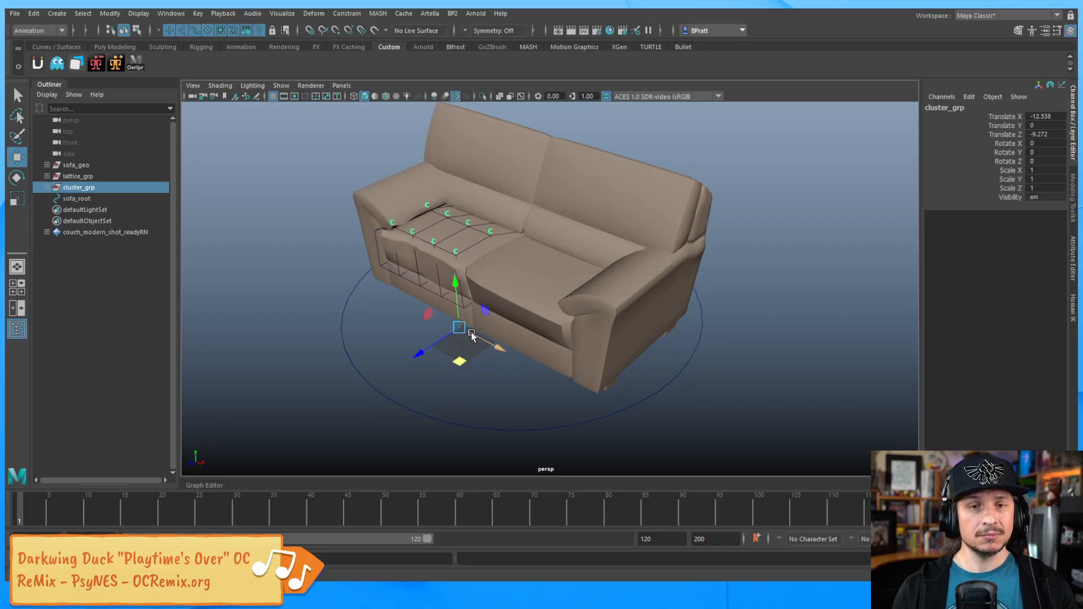
{"action": "key", "text": "ctrl+z"}
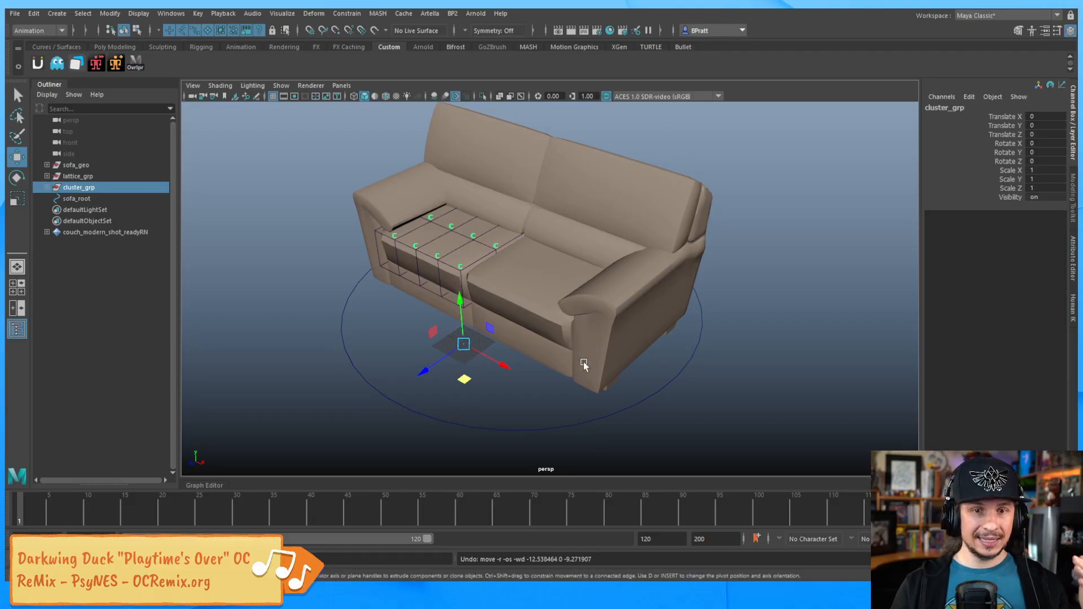
Step: Rotate sofa_root by about -47 degrees in Y and move the sofa away from the cluster handles
{"action": "left_click", "coordinate": [550, 430]}
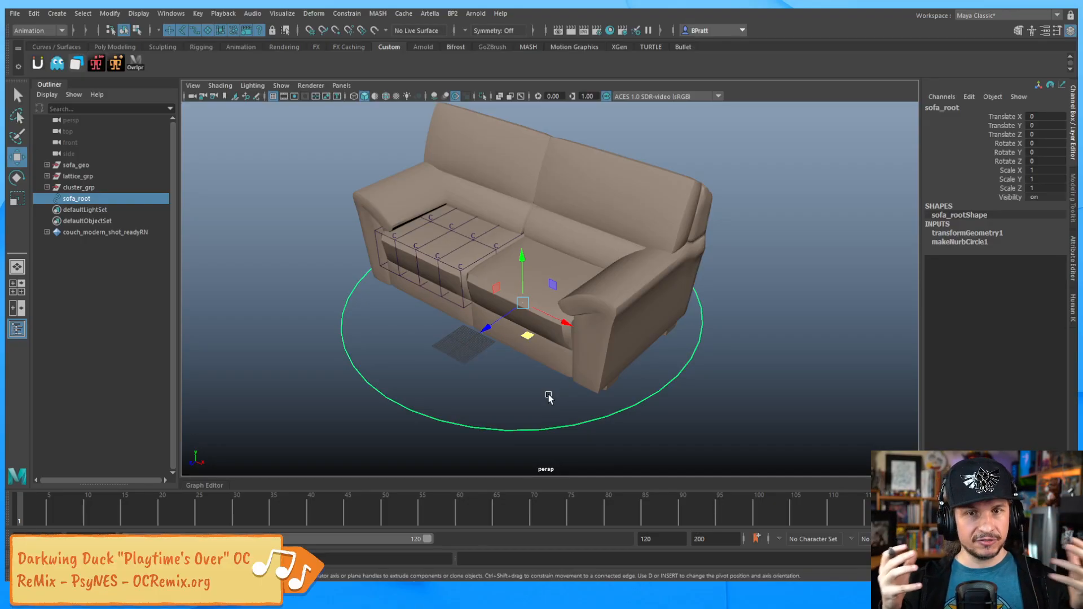
{"action": "key", "text": "e"}
{"action": "left_click_drag", "start_coordinate": [547, 330], "coordinate": [813, 290]}
{"action": "key", "text": "w"}
{"action": "left_click_drag", "start_coordinate": [577, 242], "coordinate": [520, 322], "text": "alt"}
Step: Move two of the cluster handles vertically to test how they deform the displaced sofa's cushion
{"action": "left_click", "coordinate": [519, 308]}
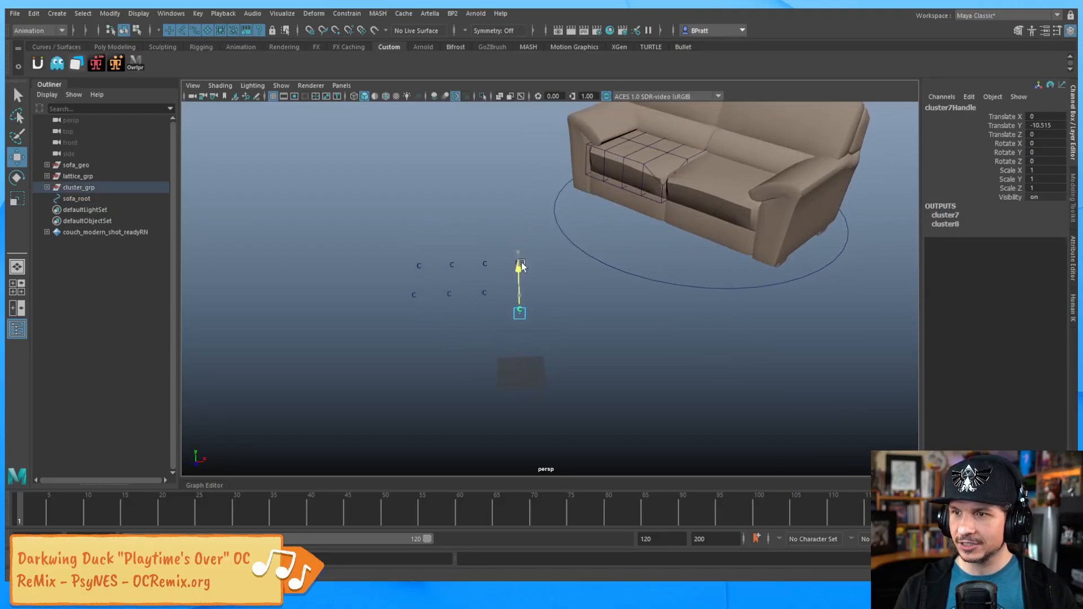
{"action": "left_click", "coordinate": [450, 294]}
{"action": "left_click_drag", "start_coordinate": [446, 276], "coordinate": [449, 291]}
Step: Undo the cluster handle tests and the sofa_root move and rotation
{"action": "key", "text": "ctrl+z"}
{"action": "key", "text": "ctrl+z"}
{"action": "key", "text": "ctrl+z"}
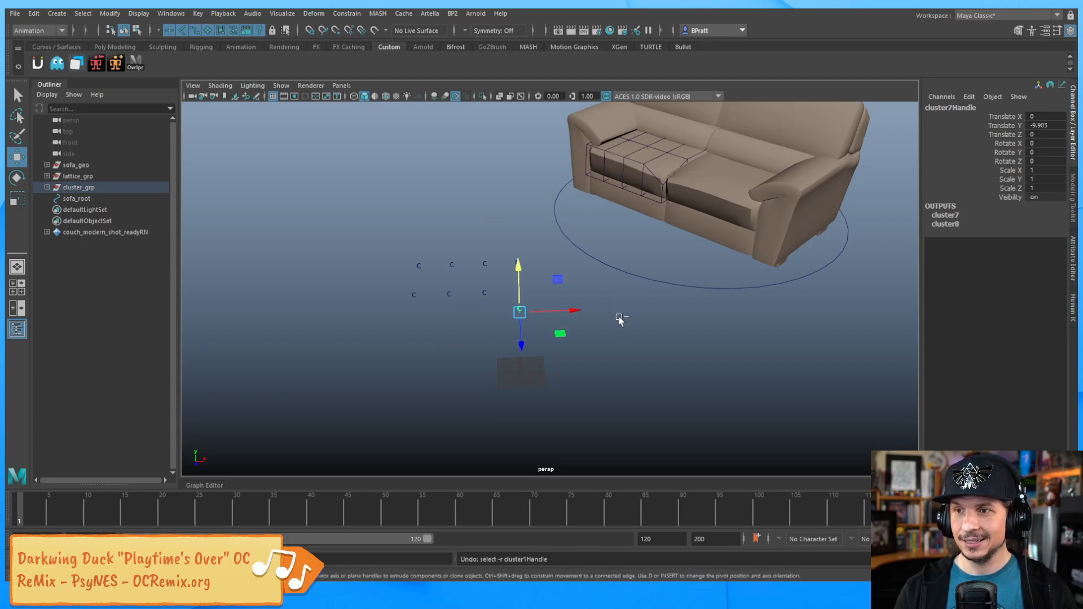
{"action": "key", "text": "ctrl+z"}
{"action": "key", "text": "ctrl+z"}
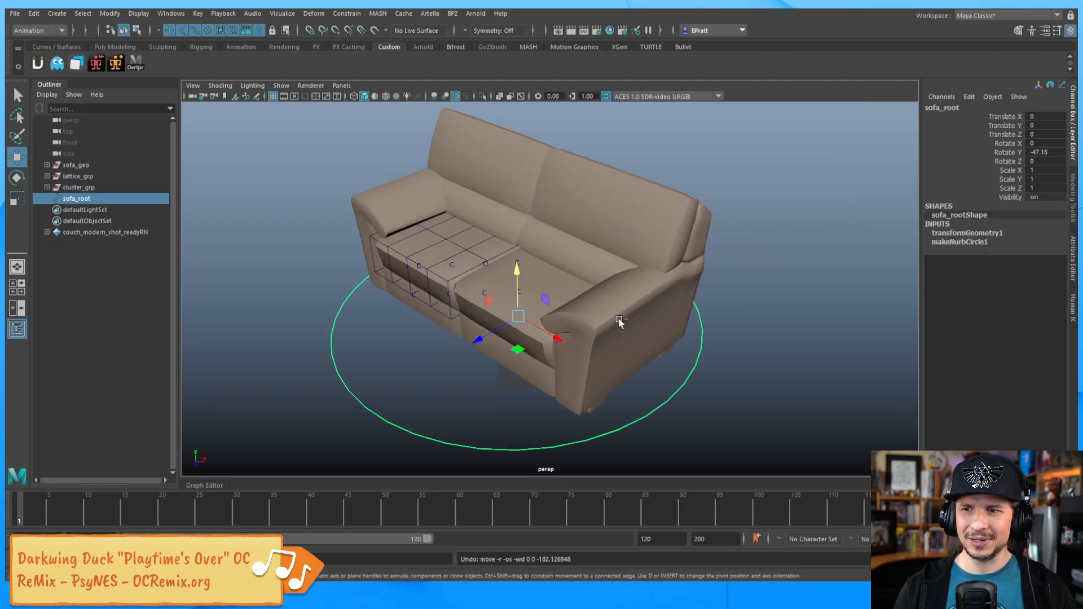
{"action": "left_click_drag", "start_coordinate": [601, 372], "coordinate": [551, 336], "text": "alt"}
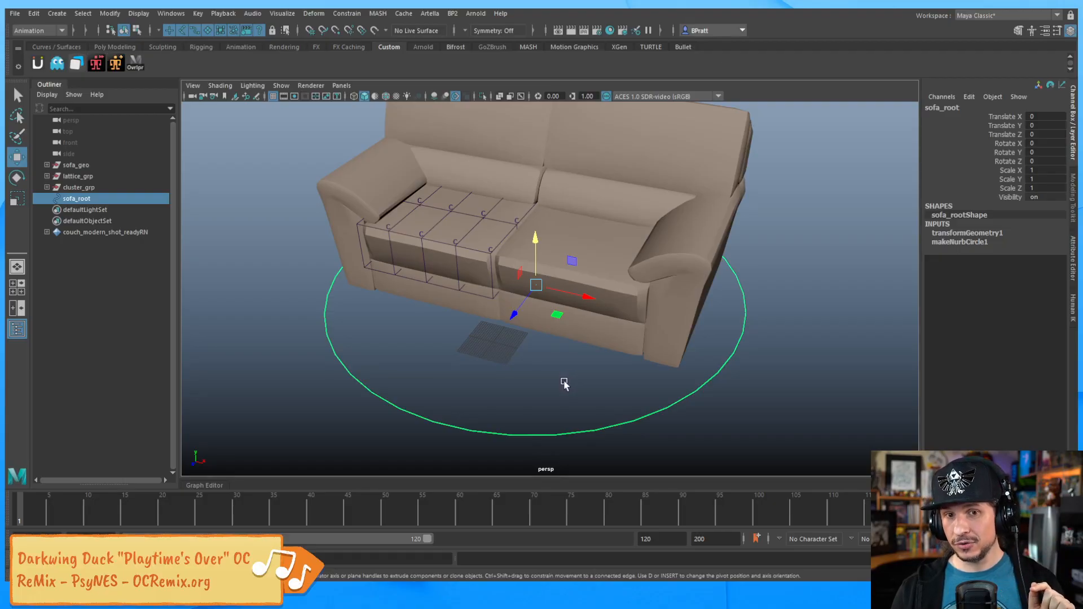
Step: Create a NURBS circle and place it in front of the lattice cushion at seat height, scaled uniformly to about 6.5
{"action": "left_click_drag", "start_coordinate": [418, 336], "coordinate": [429, 291], "text": "alt"}
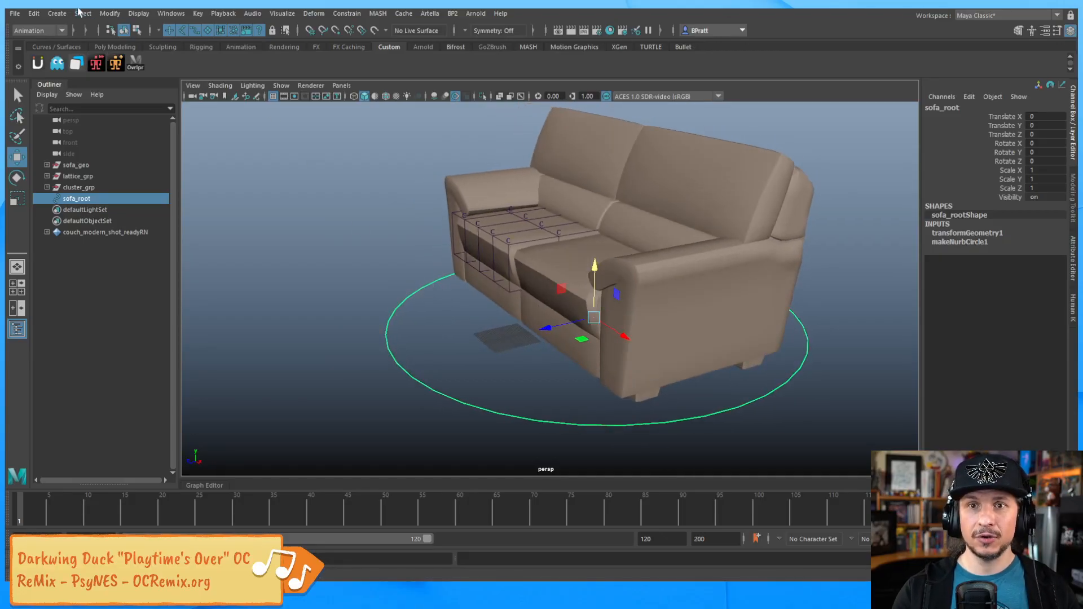
{"action": "left_click", "coordinate": [57, 13]}
{"action": "mouse_move", "coordinate": [150, 41]}
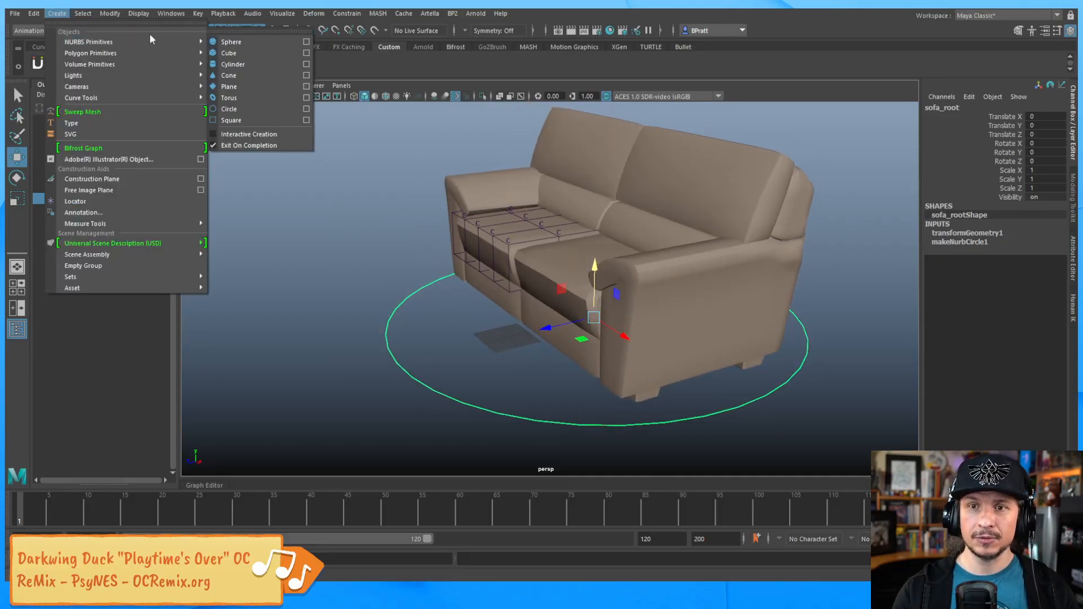
{"action": "left_click", "coordinate": [247, 109]}
{"action": "left_click_drag", "start_coordinate": [471, 310], "coordinate": [248, 202]}
{"action": "left_click_drag", "start_coordinate": [330, 264], "coordinate": [357, 277], "text": "alt"}
{"action": "key", "text": "r"}
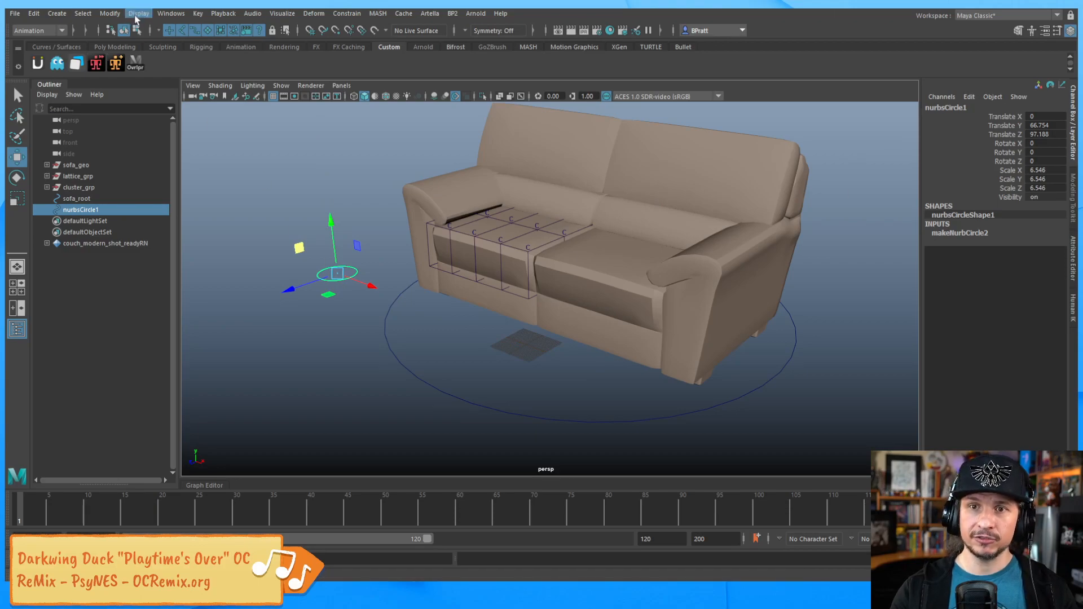
Step: Freeze the small circle's transformations and parent it under sofa_root
{"action": "left_click", "coordinate": [110, 13]}
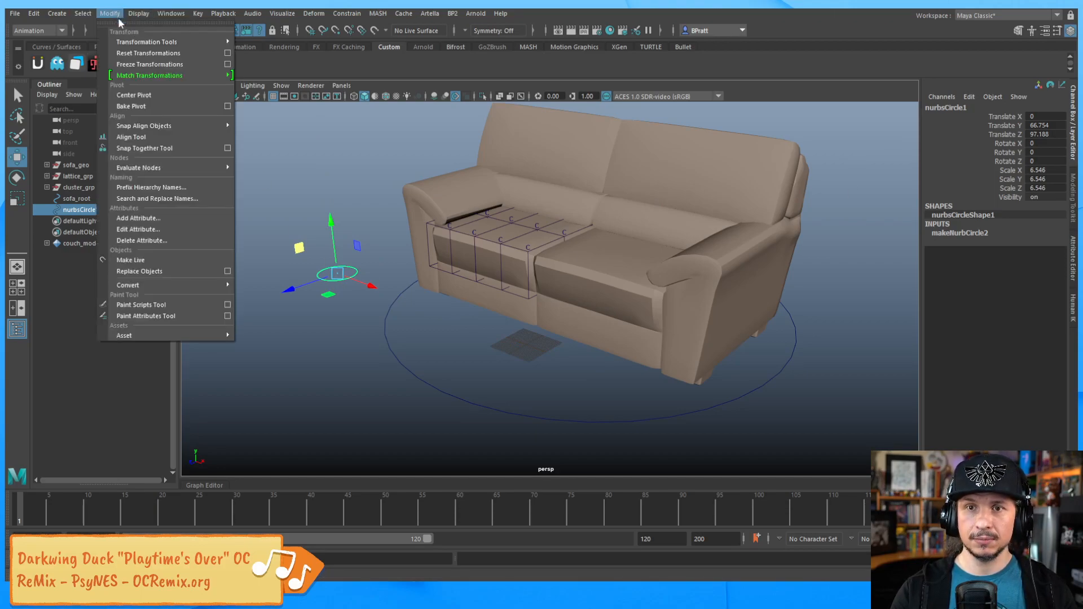
{"action": "left_click", "coordinate": [138, 63]}
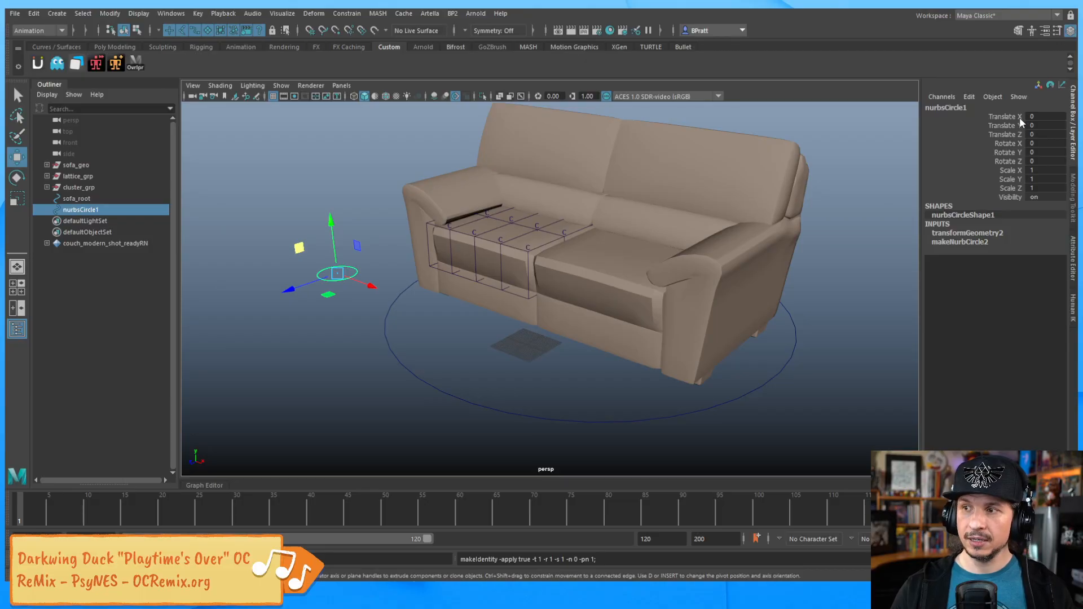
{"action": "left_click_drag", "start_coordinate": [1015, 118], "coordinate": [1018, 191]}
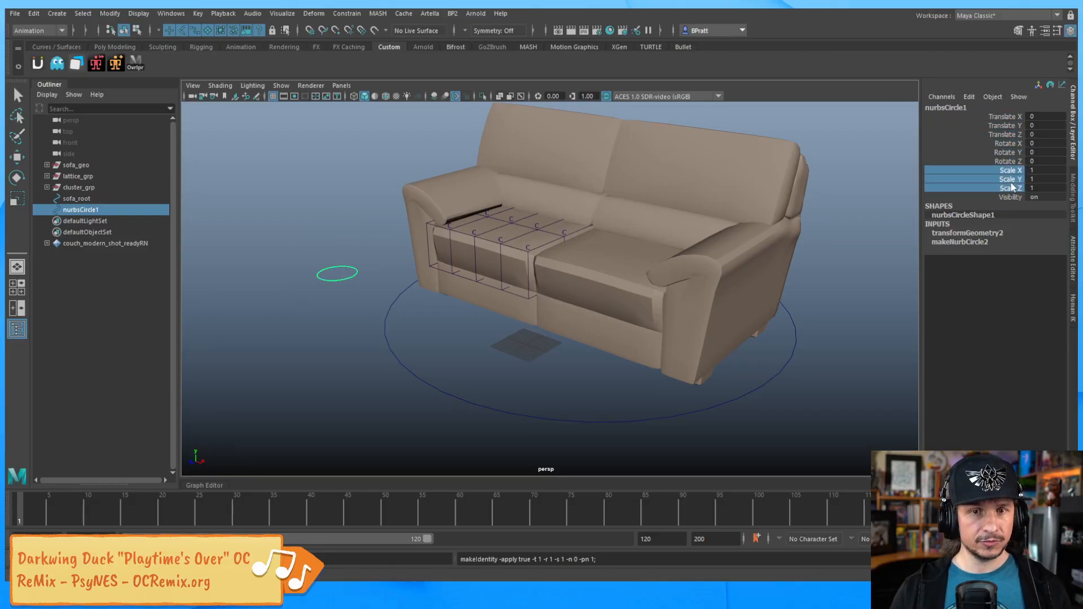
{"action": "middle_click_drag", "start_coordinate": [79, 206], "coordinate": [58, 202]}
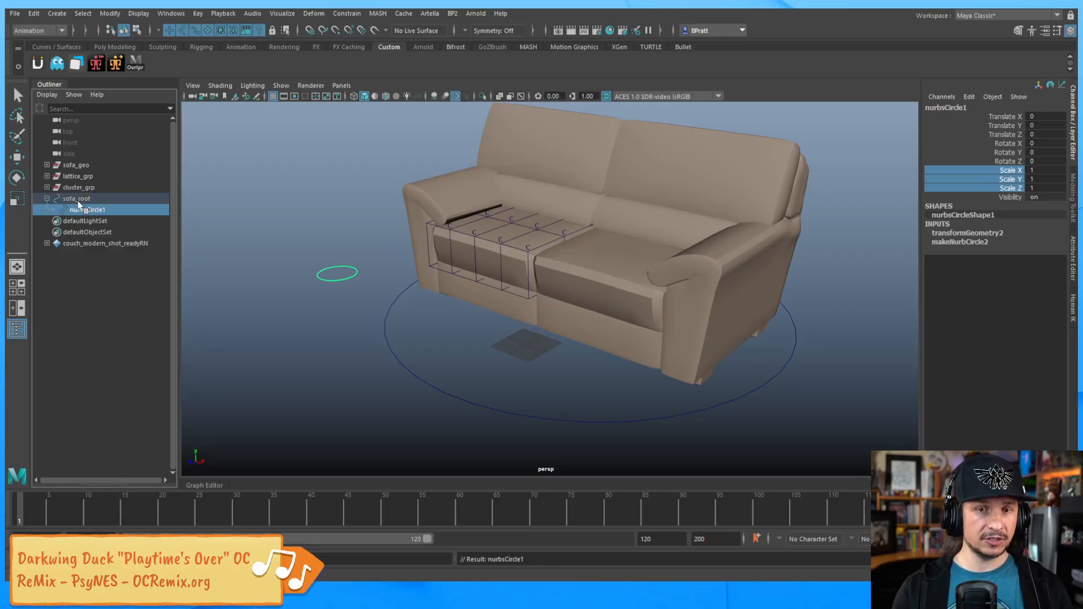
{"action": "left_click_drag", "start_coordinate": [82, 206], "coordinate": [85, 212]}
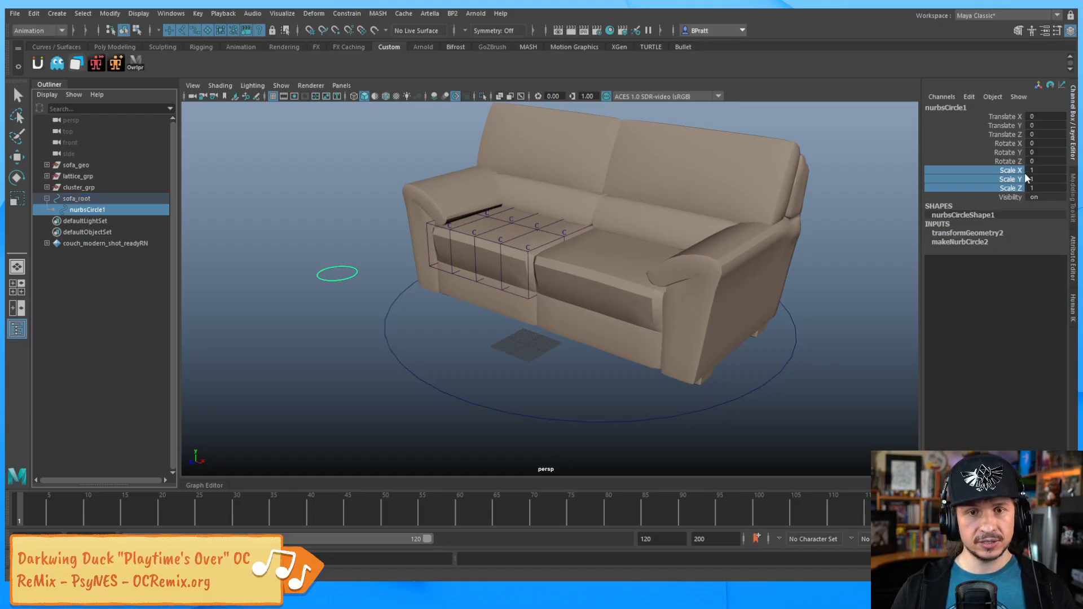
Step: Rotate and move sofa_root to test how the child circle follows it compared with the cluster handles
{"action": "left_click", "coordinate": [529, 242]}
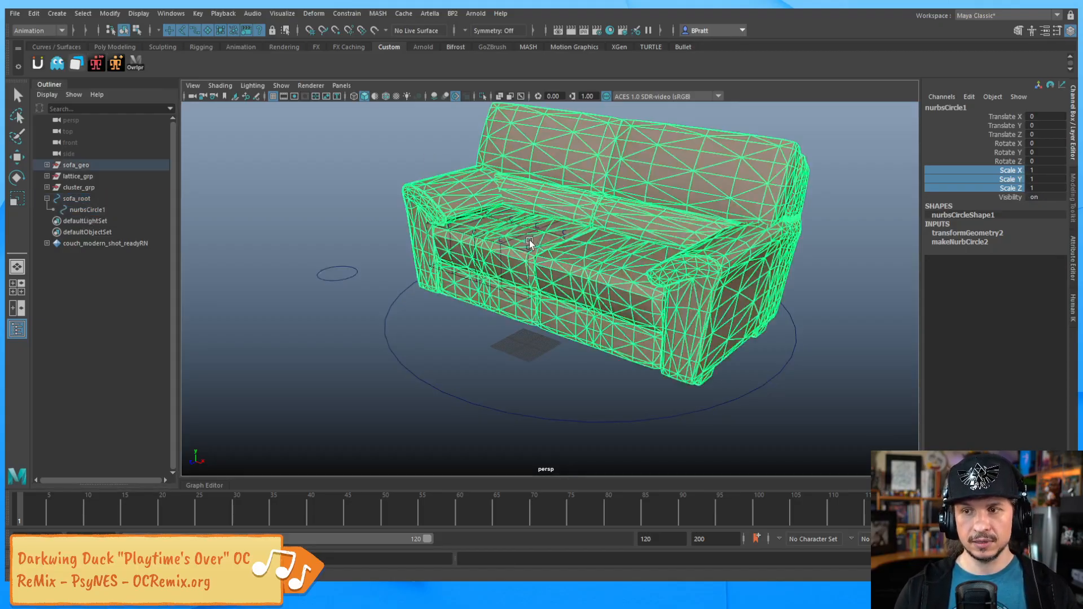
{"action": "left_click", "coordinate": [527, 248]}
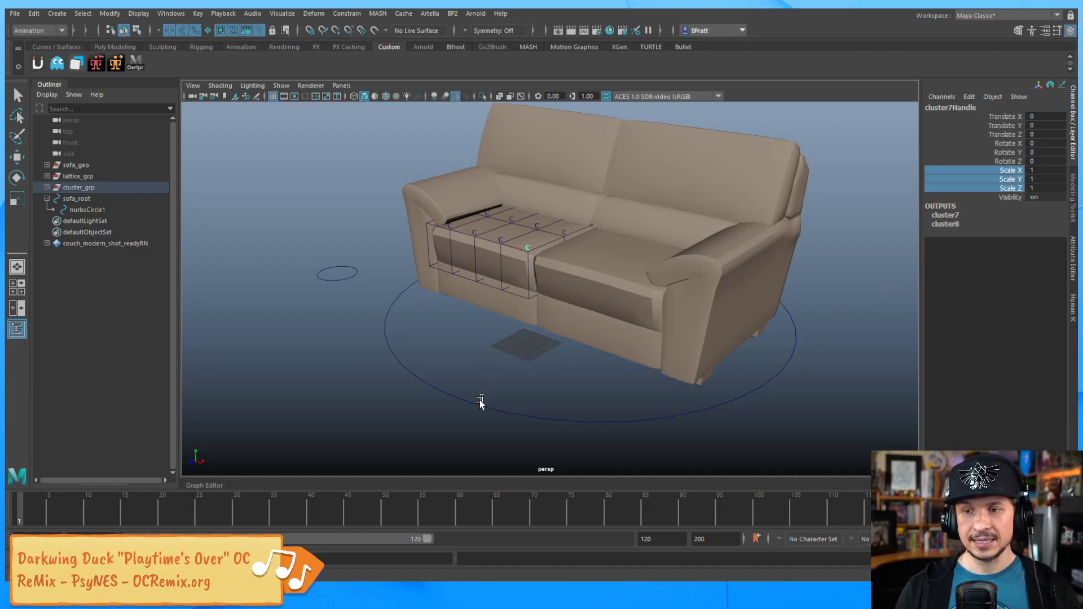
{"action": "left_click", "coordinate": [489, 384]}
{"action": "left_click", "coordinate": [433, 401]}
{"action": "left_click_drag", "start_coordinate": [657, 293], "coordinate": [686, 276], "text": "alt"}
{"action": "key", "text": "e"}
{"action": "left_click_drag", "start_coordinate": [799, 308], "coordinate": [768, 299]}
{"action": "left_click", "coordinate": [605, 265]}
{"action": "left_click_drag", "start_coordinate": [619, 199], "coordinate": [613, 231]}
{"action": "left_click", "coordinate": [620, 236]}
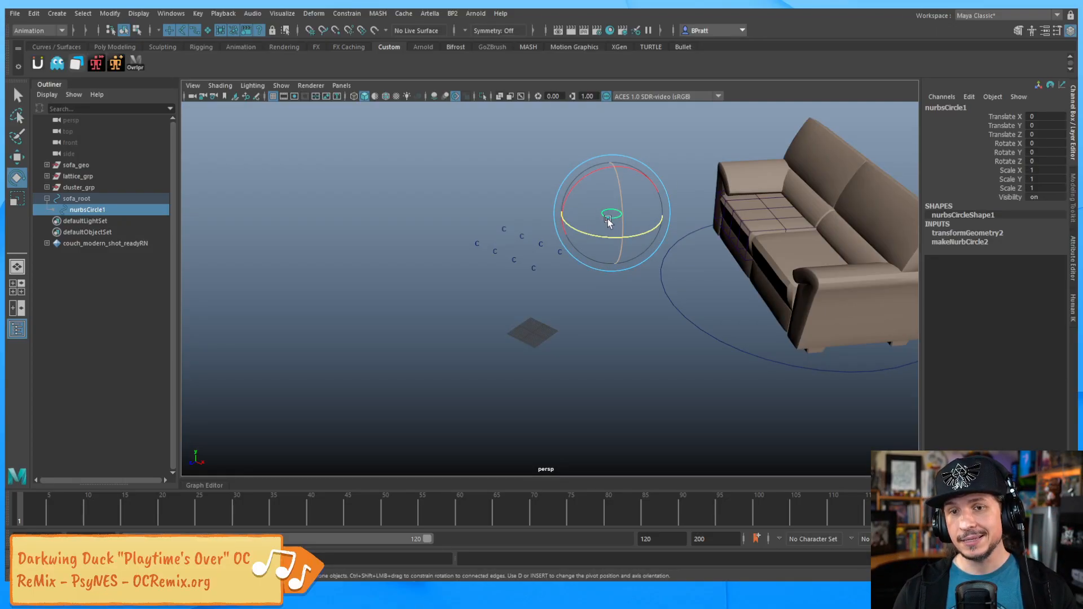
Step: Undo the sofa_root rotation and move
{"action": "key", "text": "ctrl+z"}
{"action": "key", "text": "ctrl+z"}
{"action": "key", "text": "ctrl+z"}
{"action": "key", "text": "ctrl+z"}
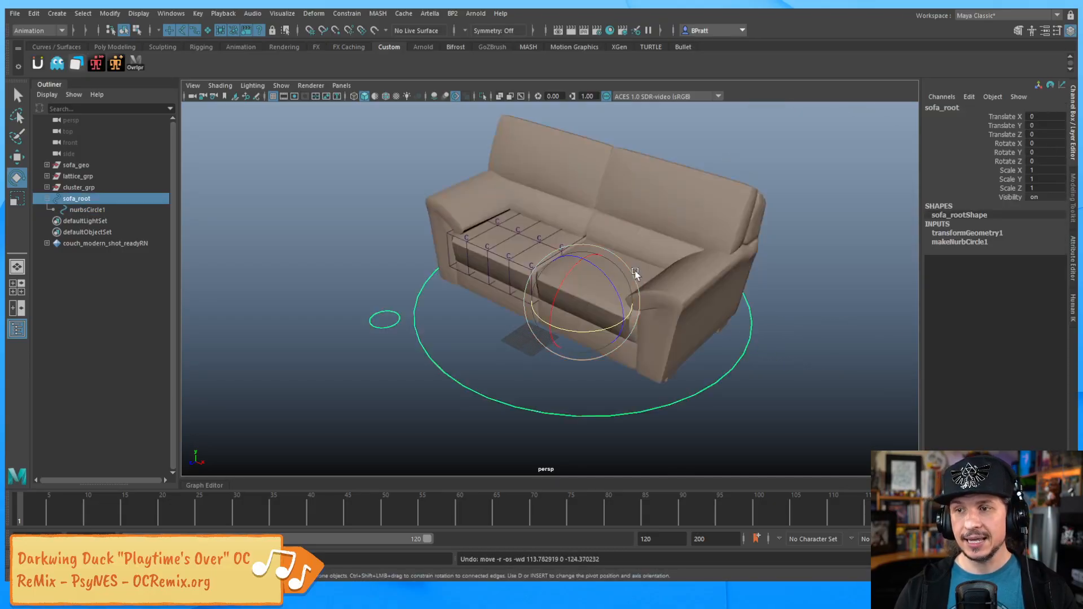
Step: Open the Connection Editor with the small circle loaded as the source object
{"action": "middle_click_drag", "start_coordinate": [448, 316], "coordinate": [502, 315], "text": "alt"}
{"action": "right_click_drag", "start_coordinate": [502, 315], "coordinate": [654, 273], "text": "alt"}
{"action": "left_click_drag", "start_coordinate": [519, 285], "coordinate": [471, 288], "text": "alt"}
{"action": "left_click", "coordinate": [355, 314]}
{"action": "left_click", "coordinate": [589, 253]}
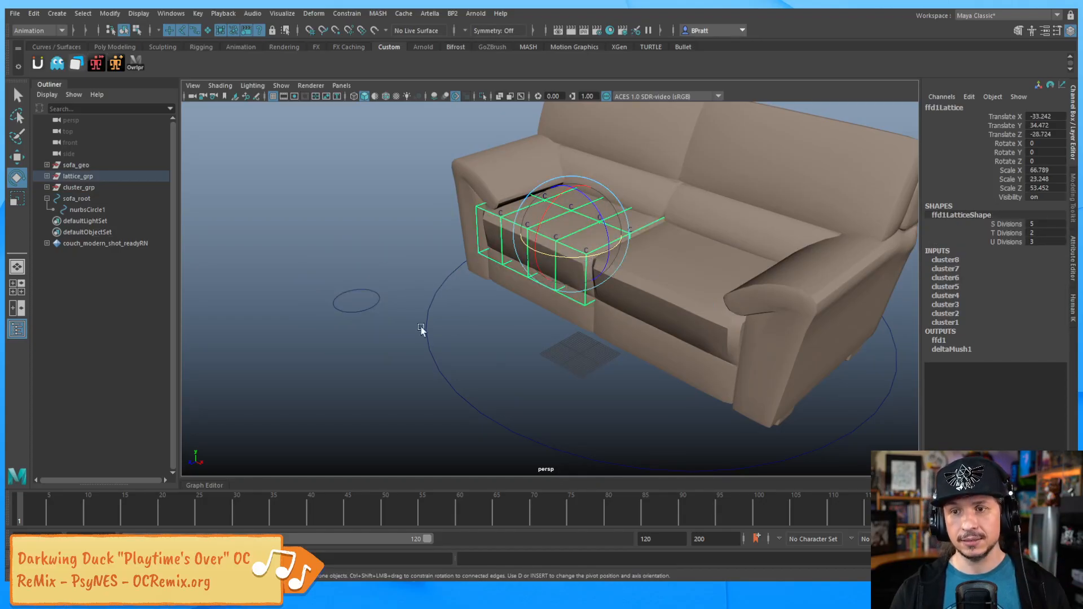
{"action": "left_click", "coordinate": [375, 282]}
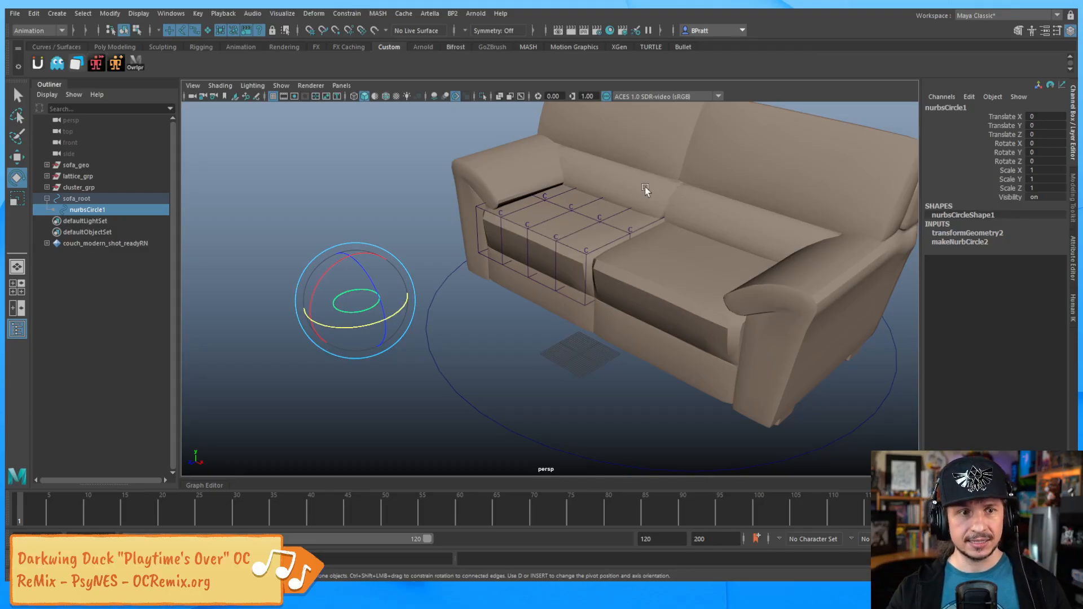
{"action": "left_click", "coordinate": [172, 13]}
{"action": "mouse_move", "coordinate": [208, 55]}
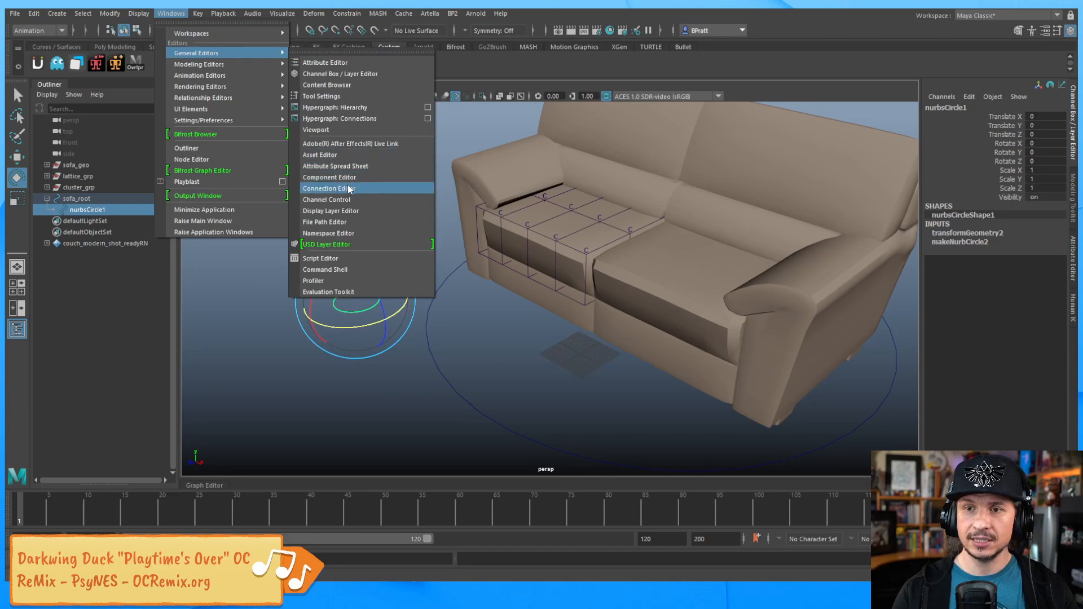
{"action": "left_click", "coordinate": [329, 188]}
{"action": "left_click_drag", "start_coordinate": [517, 209], "coordinate": [899, 186]}
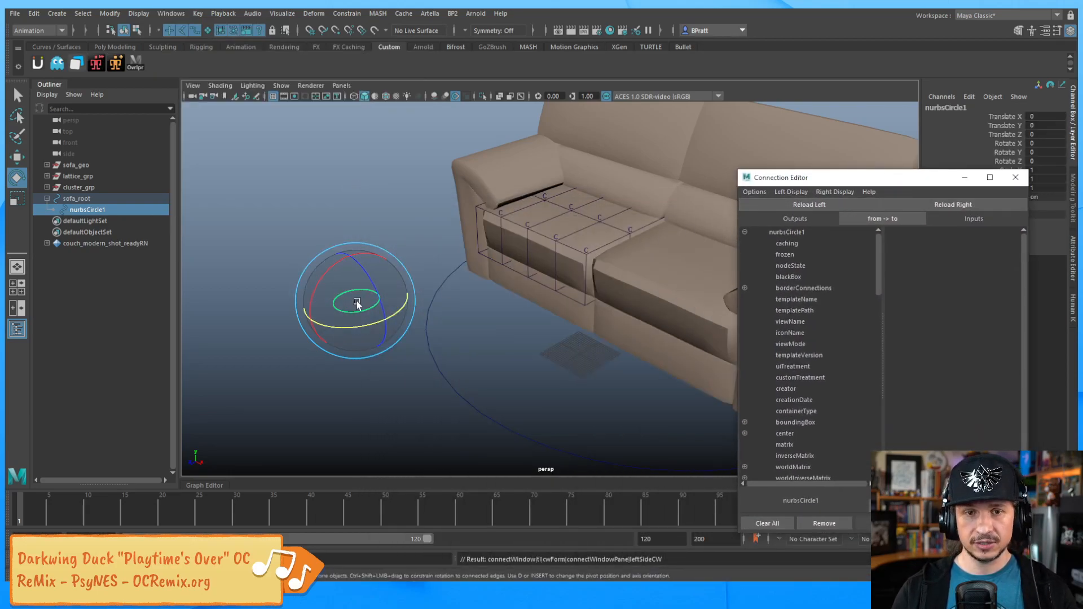
Step: Load cluster7Handle as the connection target and bring the transform attributes of both objects into the lists
{"action": "left_click", "coordinate": [585, 246]}
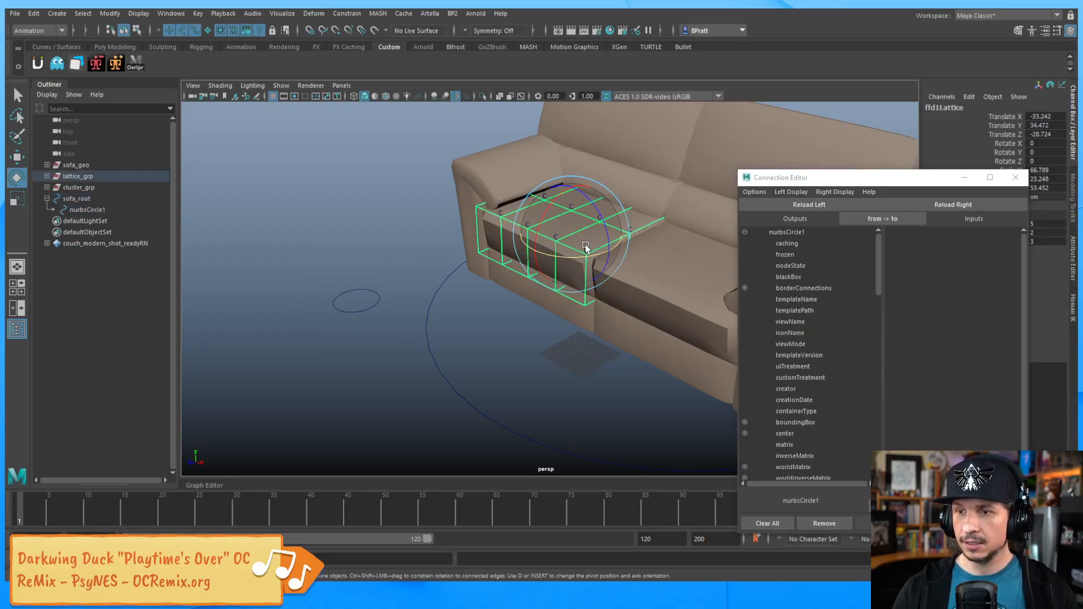
{"action": "key", "text": "q"}
{"action": "left_click", "coordinate": [586, 250]}
{"action": "left_click", "coordinate": [945, 208]}
{"action": "left_click_drag", "start_coordinate": [907, 177], "coordinate": [815, 84]}
{"action": "left_click_drag", "start_coordinate": [786, 180], "coordinate": [784, 299]}
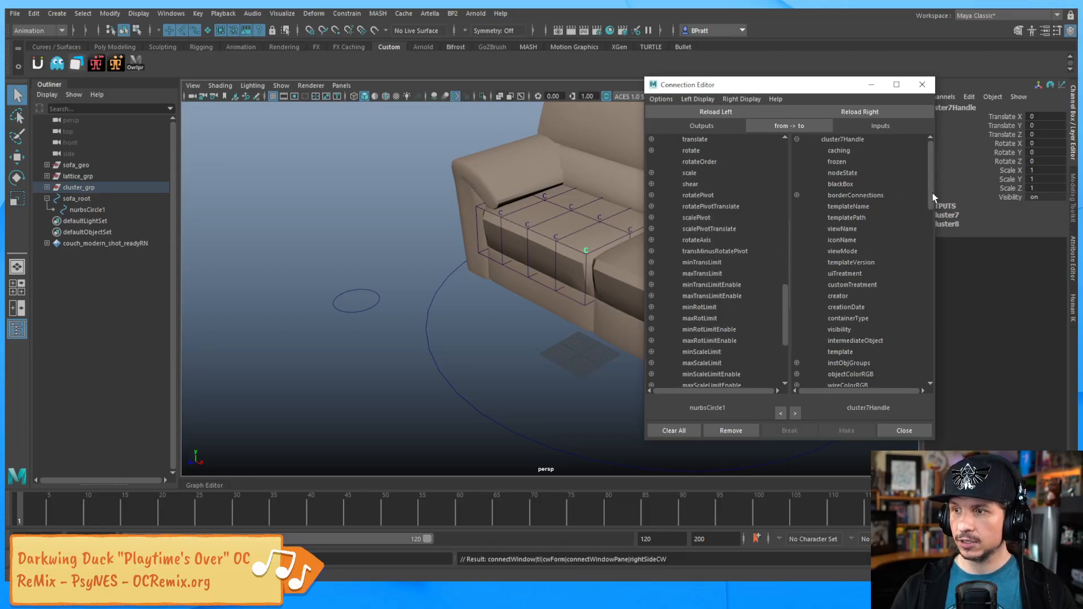
{"action": "left_click_drag", "start_coordinate": [932, 231], "coordinate": [930, 331]}
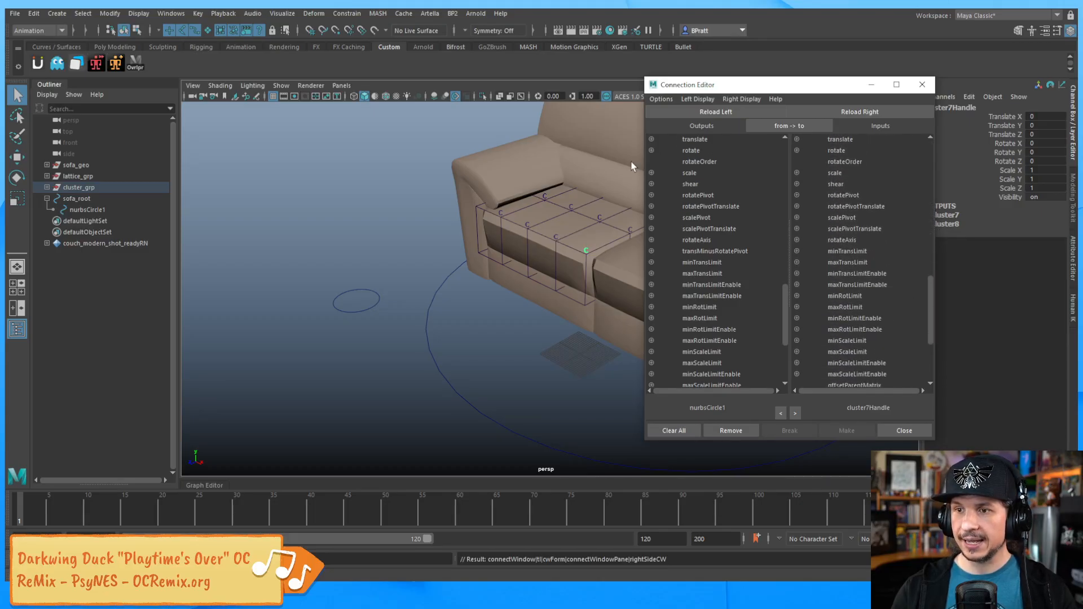
Step: Connect the small circle's translate, rotate and scale attributes to the matching attributes of cluster7Handle
{"action": "left_click", "coordinate": [700, 139]}
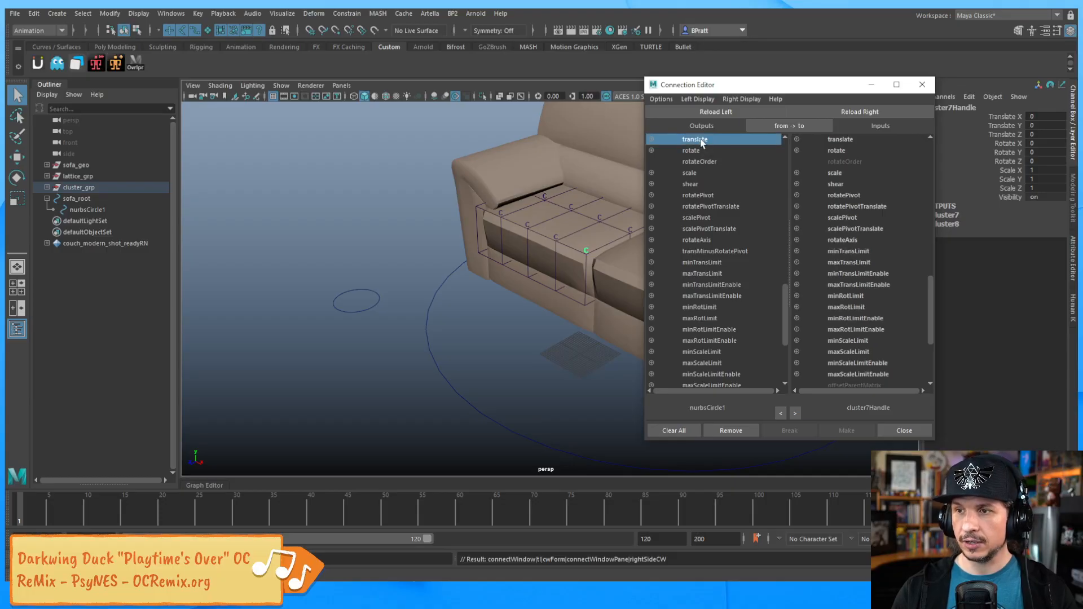
{"action": "left_click", "coordinate": [841, 139]}
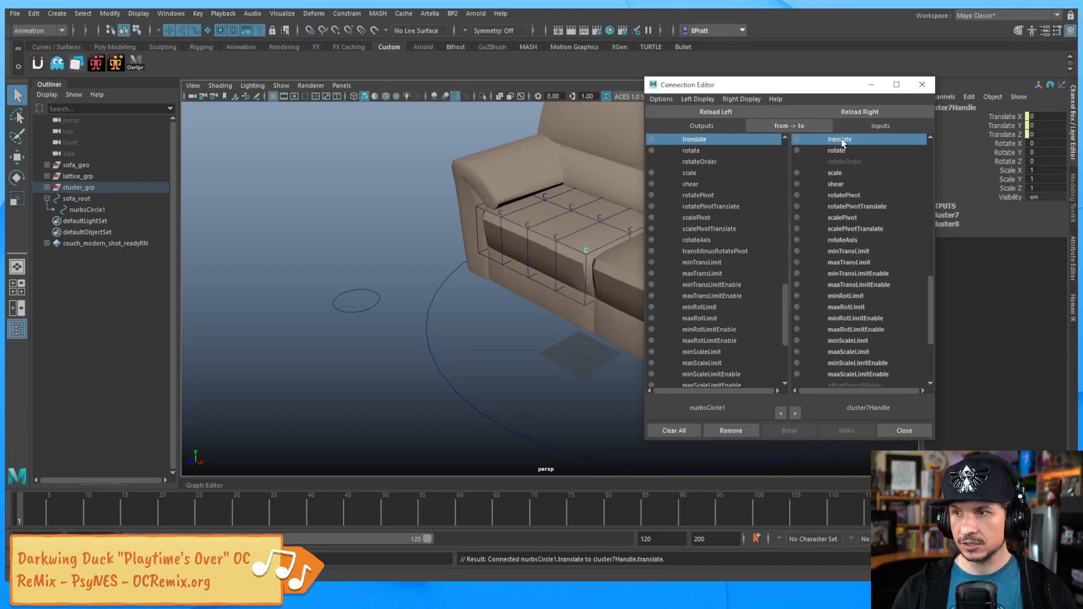
{"action": "left_click", "coordinate": [692, 150]}
{"action": "left_click", "coordinate": [838, 151]}
{"action": "left_click", "coordinate": [708, 173]}
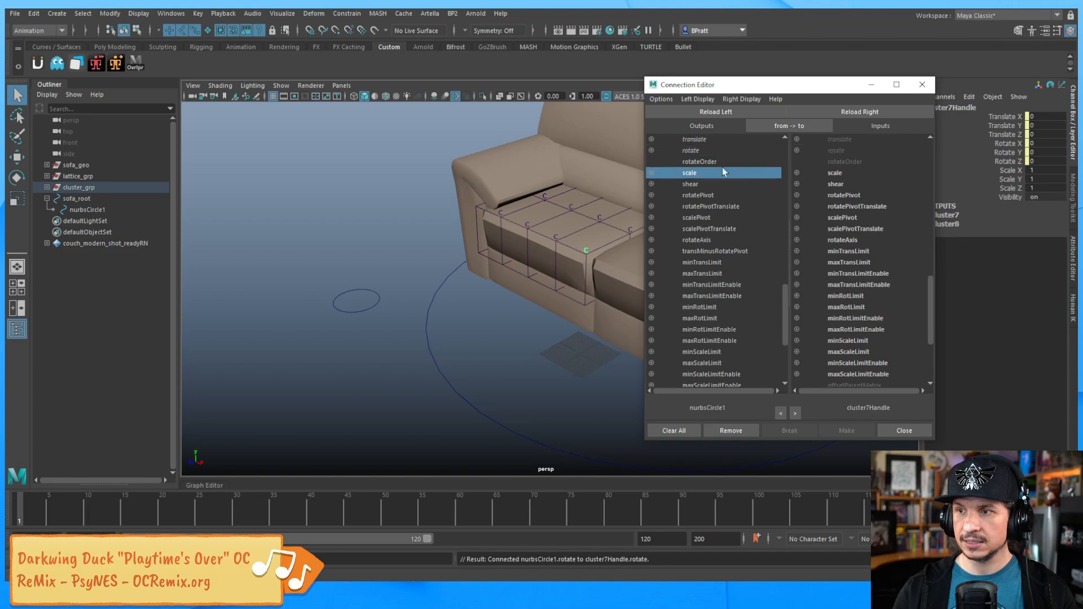
{"action": "left_click", "coordinate": [843, 173]}
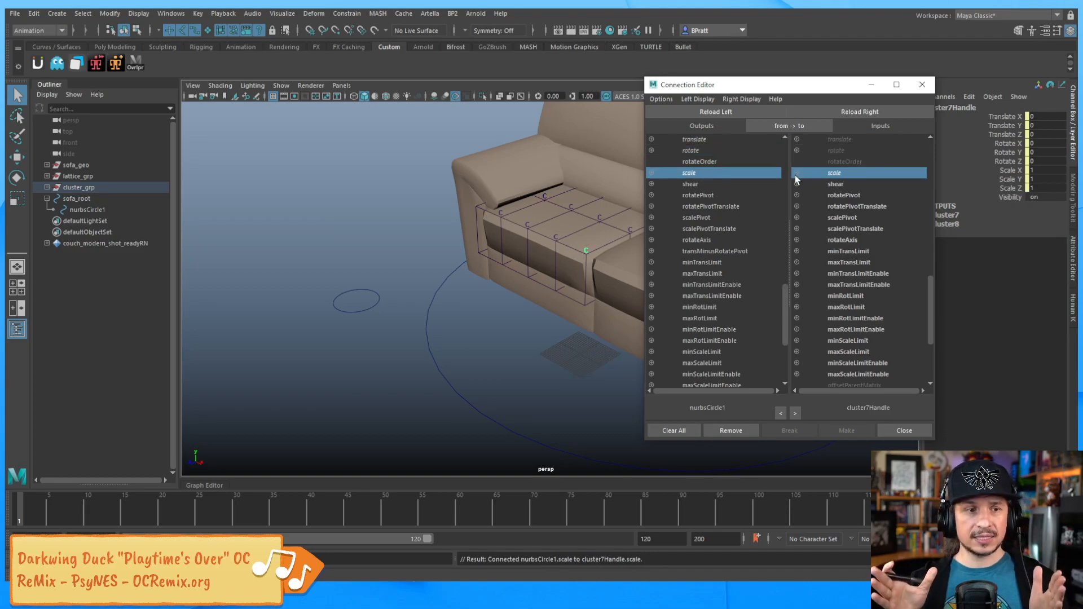
Step: Move the small circle to test its control over the cluster, undo the move, and minimize the Connection Editor
{"action": "left_click", "coordinate": [377, 305]}
{"action": "key", "text": "w"}
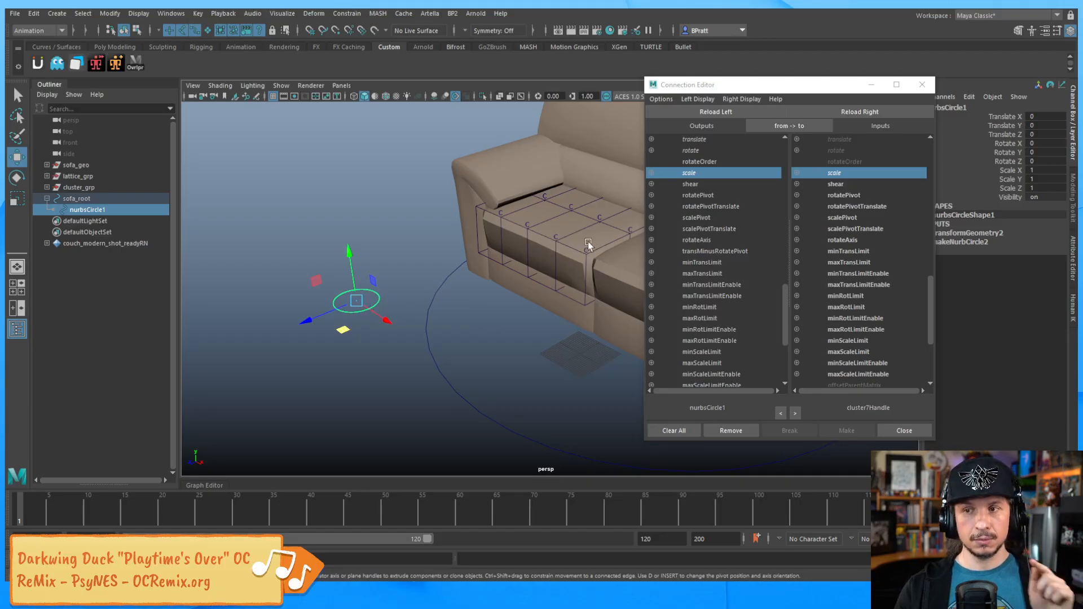
{"action": "left_click_drag", "start_coordinate": [316, 281], "coordinate": [322, 258]}
{"action": "key", "text": "ctrl+z"}
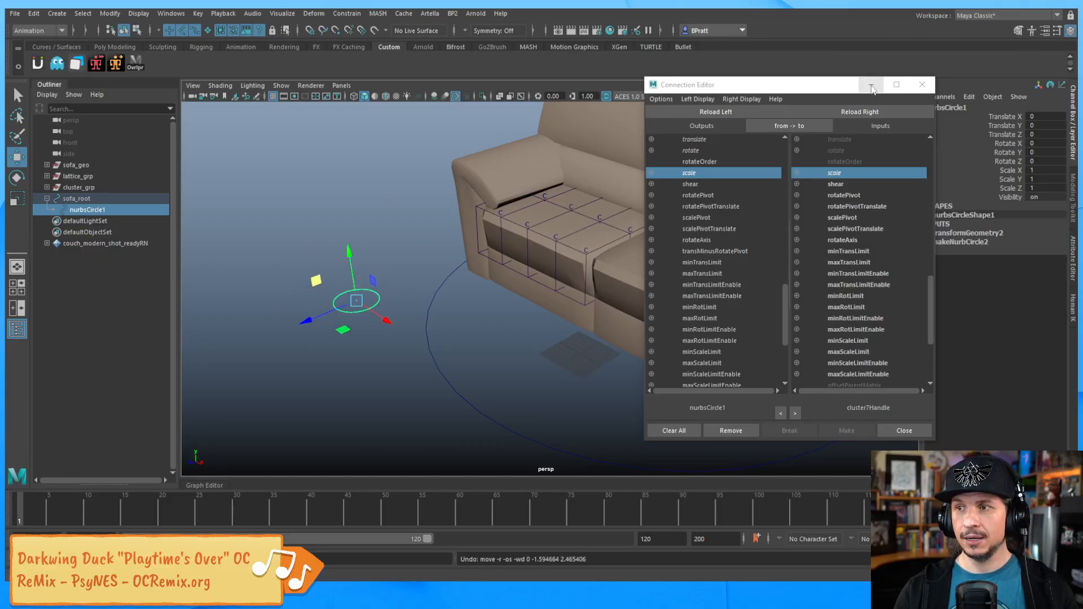
{"action": "left_click", "coordinate": [871, 84]}
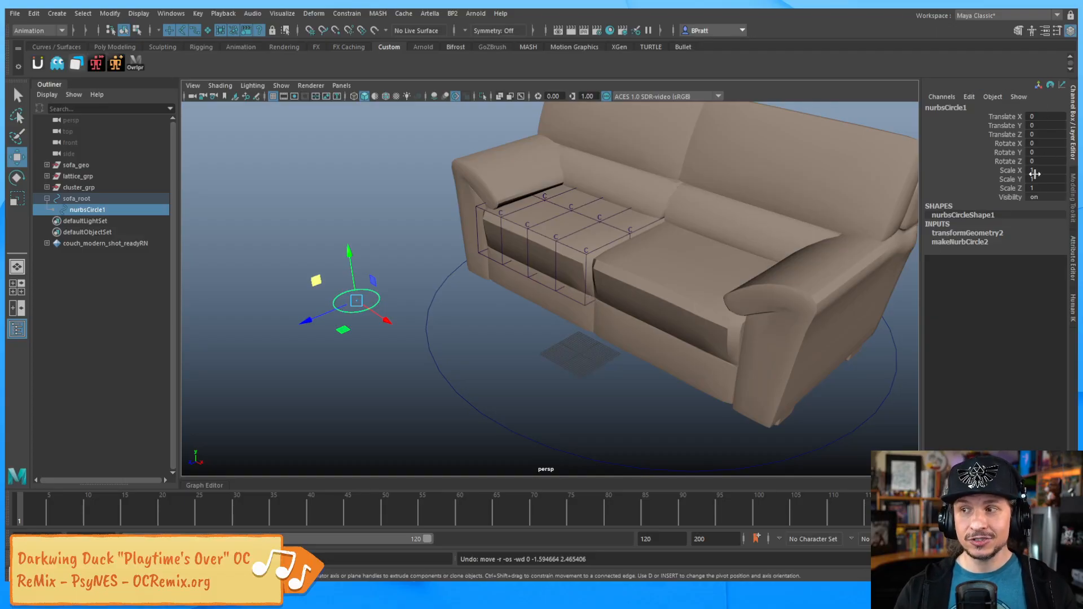
Step: Rotate sofa_root by about -42 degrees in Y and move it to test the rig with the connected circle
{"action": "key", "text": "Up"}
{"action": "right_click_drag", "start_coordinate": [712, 261], "coordinate": [571, 288], "text": "alt"}
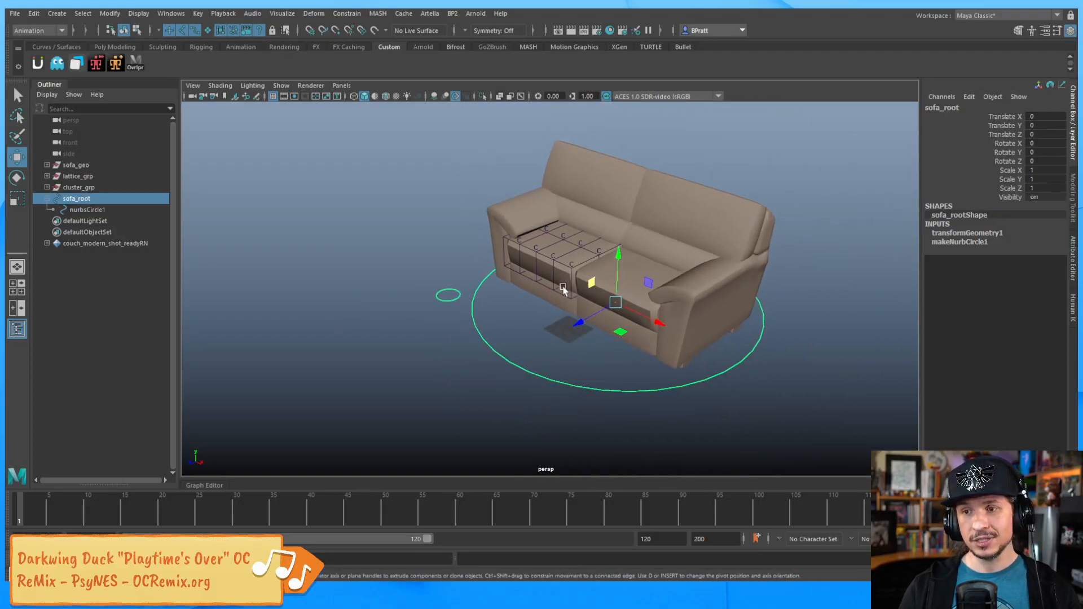
{"action": "middle_click_drag", "start_coordinate": [571, 287], "coordinate": [493, 276], "text": "alt"}
{"action": "key", "text": "e"}
{"action": "left_click_drag", "start_coordinate": [555, 317], "coordinate": [682, 185]}
{"action": "key", "text": "w"}
{"action": "left_click_drag", "start_coordinate": [637, 243], "coordinate": [624, 179]}
Step: Undo the sofa_root move and the rotation in Y made with the connected circle
{"action": "key", "text": "ctrl+z"}
{"action": "key", "text": "ctrl+z"}
{"action": "key", "text": "ctrl+z"}
{"action": "key", "text": "ctrl+z"}
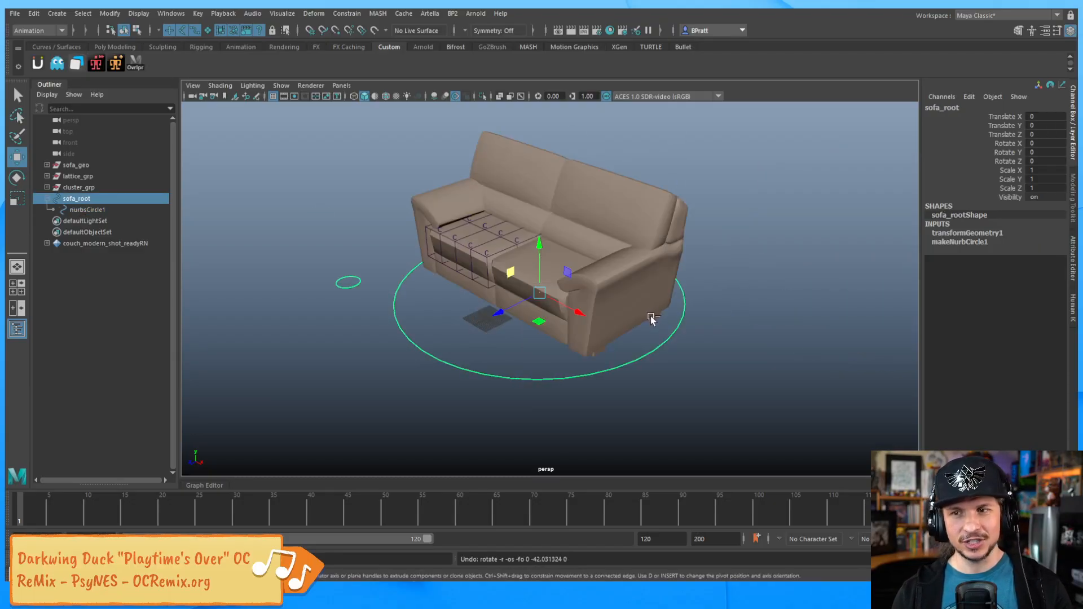
Step: Undo the connections to cluster7Handle and the small circle's parenting, transform freeze and creation
{"action": "key", "text": "ctrl+z"}
{"action": "key", "text": "ctrl+z"}
{"action": "key", "text": "ctrl+z"}
{"action": "key", "text": "ctrl+z"}
{"action": "key", "text": "ctrl+z"}
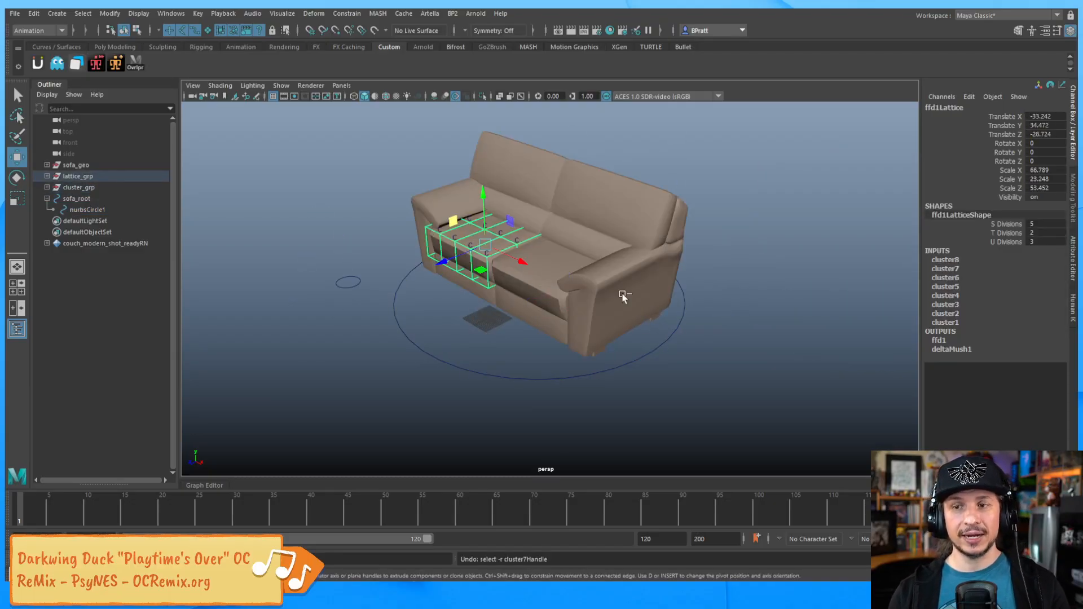
{"action": "key", "text": "ctrl+z"}
{"action": "key", "text": "ctrl+z"}
{"action": "key", "text": "ctrl+z"}
{"action": "key", "text": "ctrl+z"}
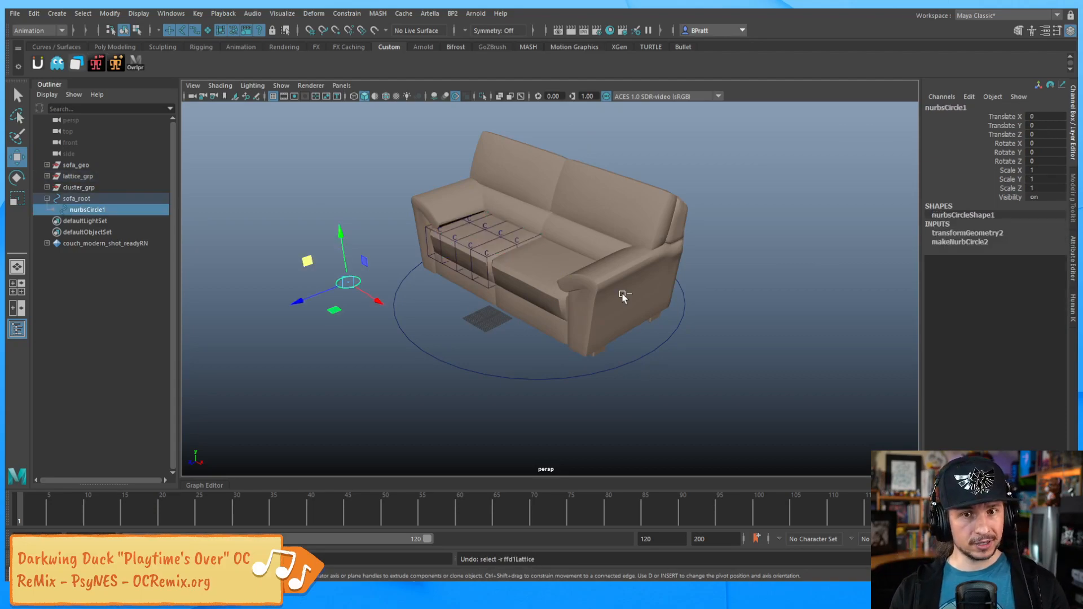
{"action": "key", "text": "ctrl+z"}
{"action": "key", "text": "ctrl+z"}
{"action": "key", "text": "ctrl+z"}
{"action": "key", "text": "ctrl+z"}
{"action": "key", "text": "ctrl+z"}
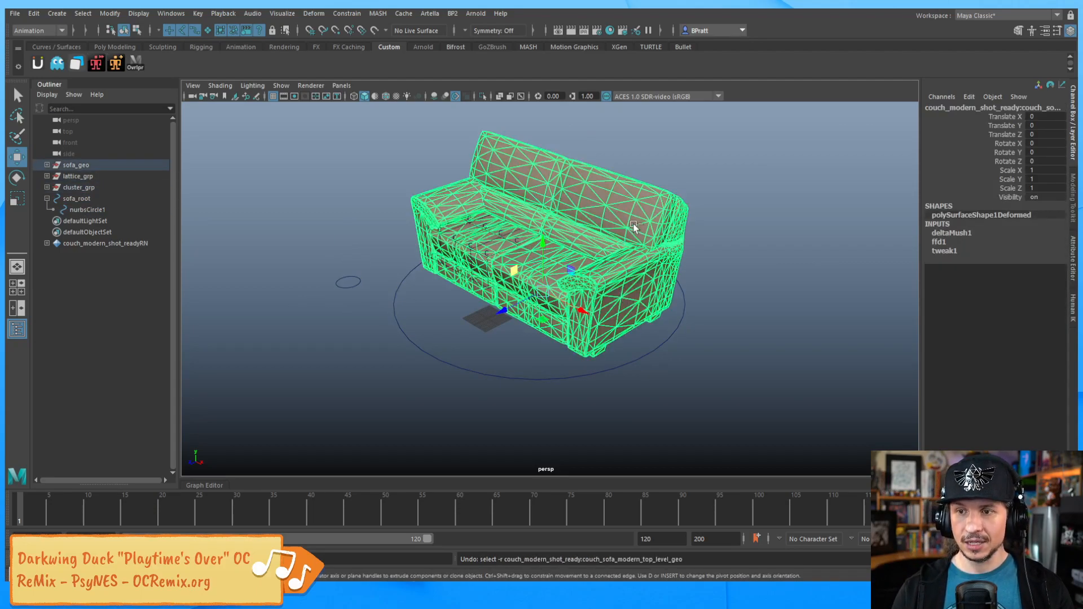
{"action": "key", "text": "ctrl+z"}
{"action": "key", "text": "ctrl+z"}
{"action": "key", "text": "ctrl+z"}
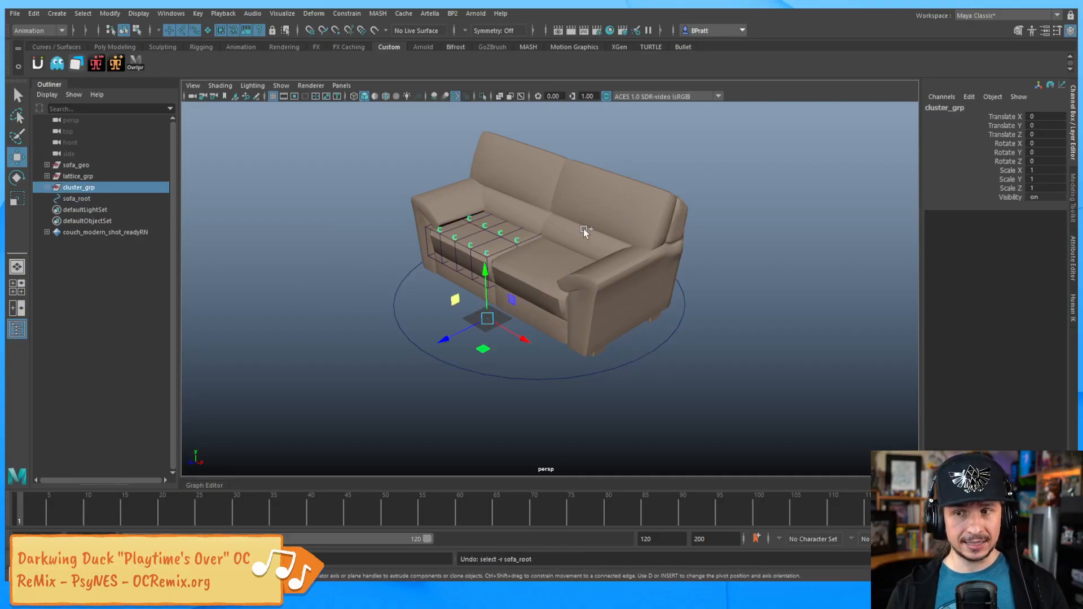
Step: Create a NURBS circle and move it in front of the sofa to a Translate Z of about 74.8
{"action": "left_click", "coordinate": [375, 306]}
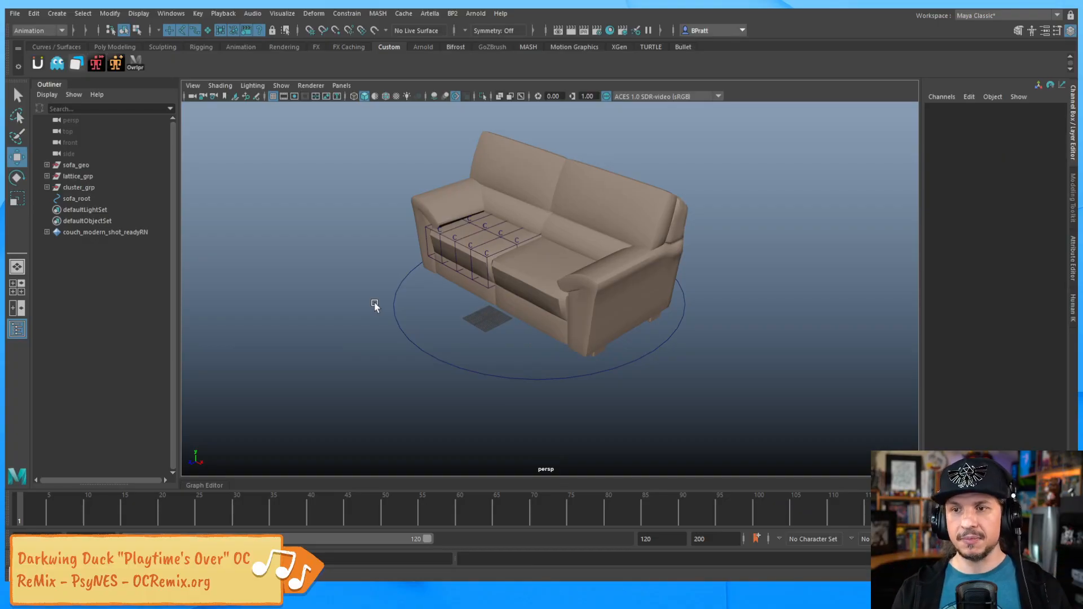
{"action": "left_click_drag", "start_coordinate": [460, 320], "coordinate": [611, 326], "text": "alt"}
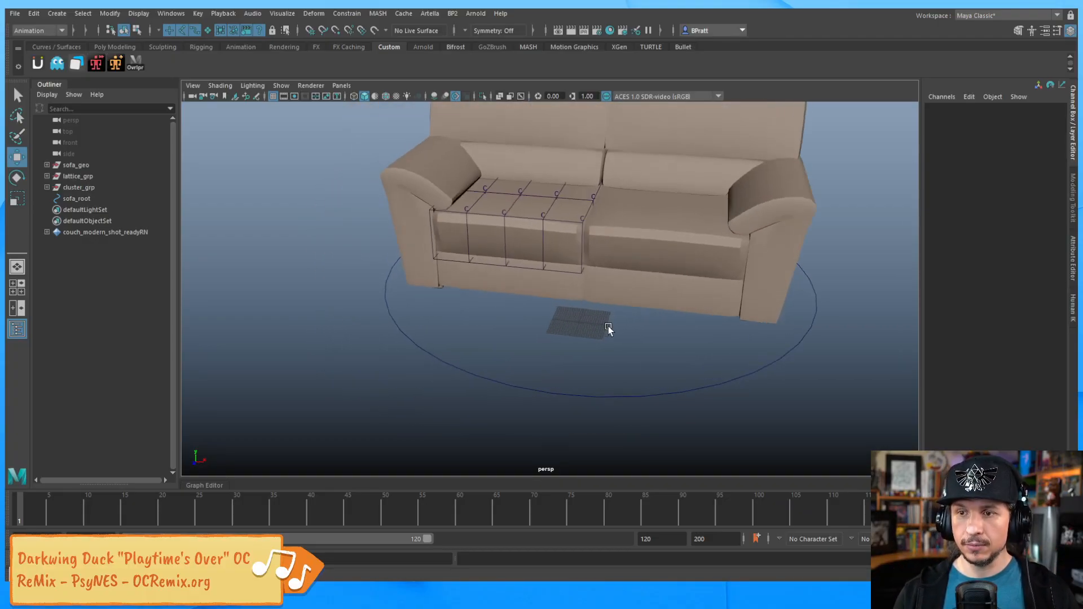
{"action": "left_click", "coordinate": [59, 14]}
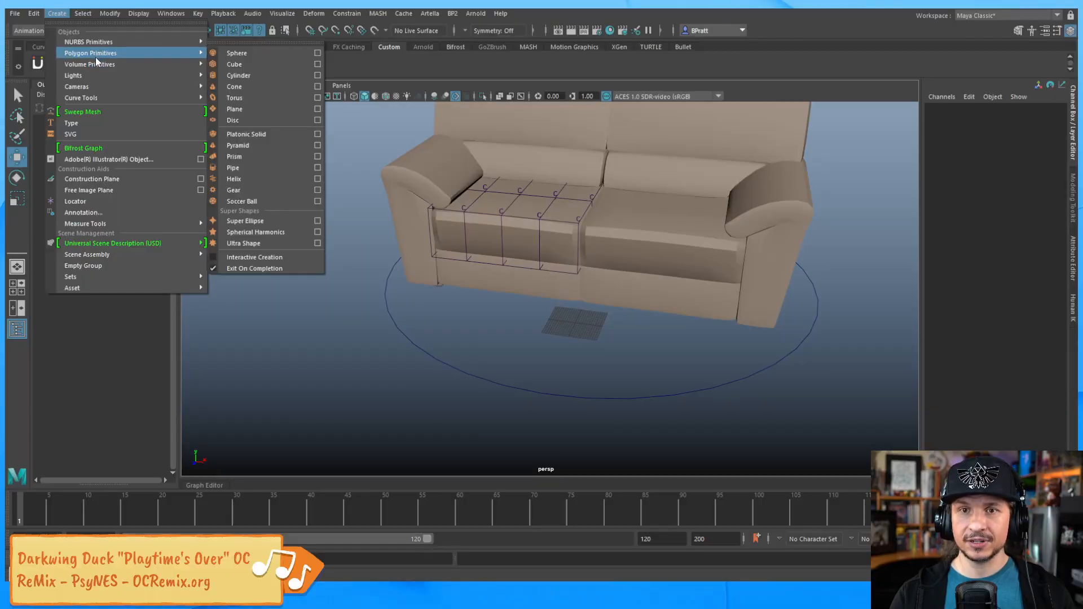
{"action": "mouse_move", "coordinate": [125, 41]}
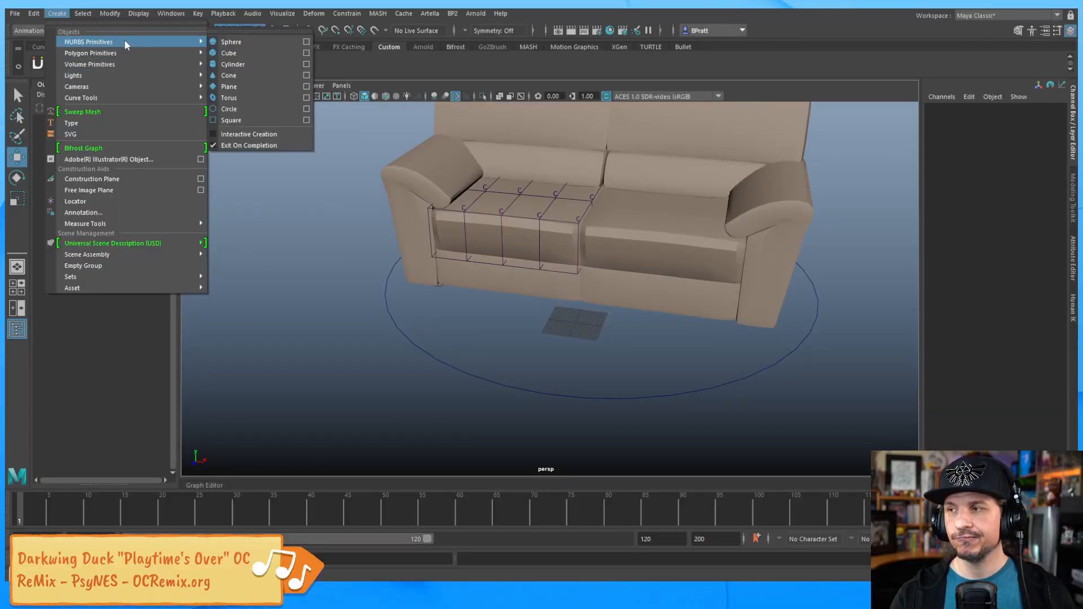
{"action": "left_click", "coordinate": [238, 110]}
{"action": "left_click_drag", "start_coordinate": [395, 327], "coordinate": [284, 350], "text": "alt"}
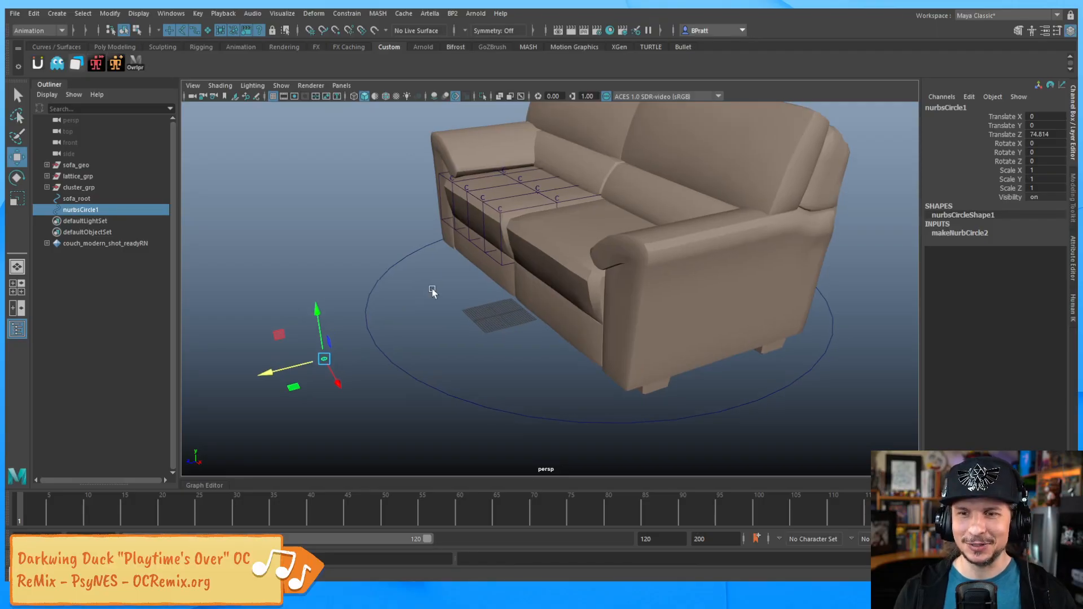
Step: Scale the new circle uniformly to about 11.24 on all axes
{"action": "key", "text": "f"}
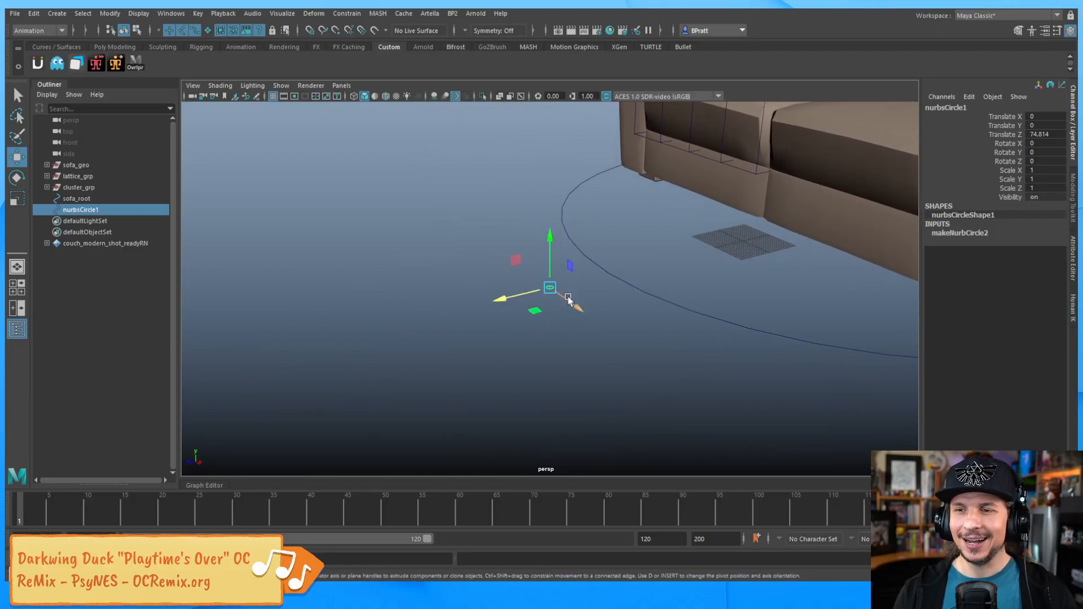
{"action": "key", "text": "r"}
{"action": "left_click_drag", "start_coordinate": [546, 307], "coordinate": [585, 294]}
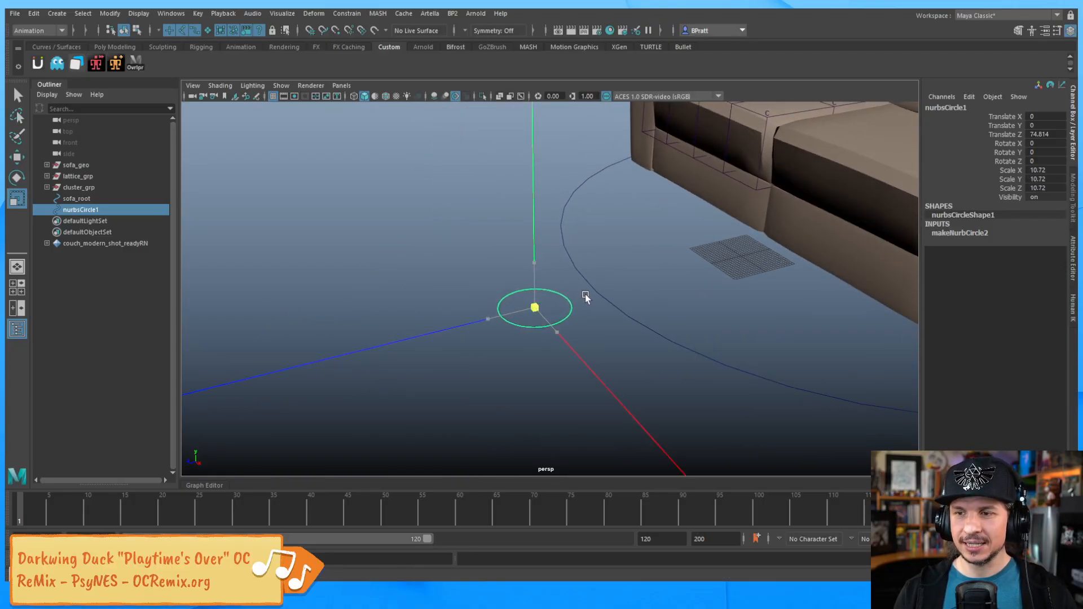
{"action": "key", "text": "w"}
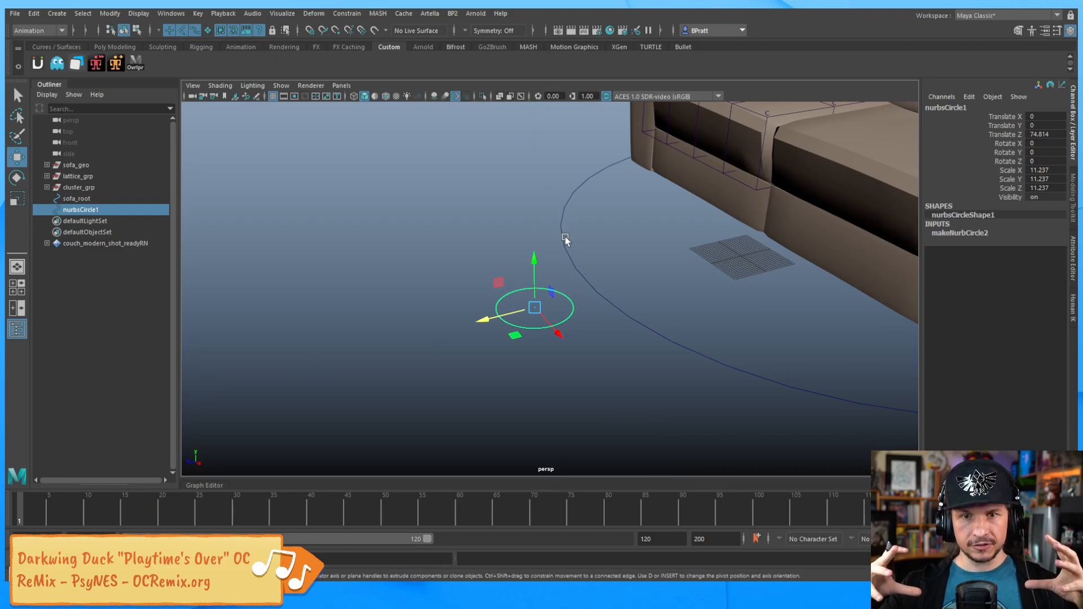
{"action": "left_click_drag", "start_coordinate": [548, 330], "coordinate": [621, 294], "text": "alt"}
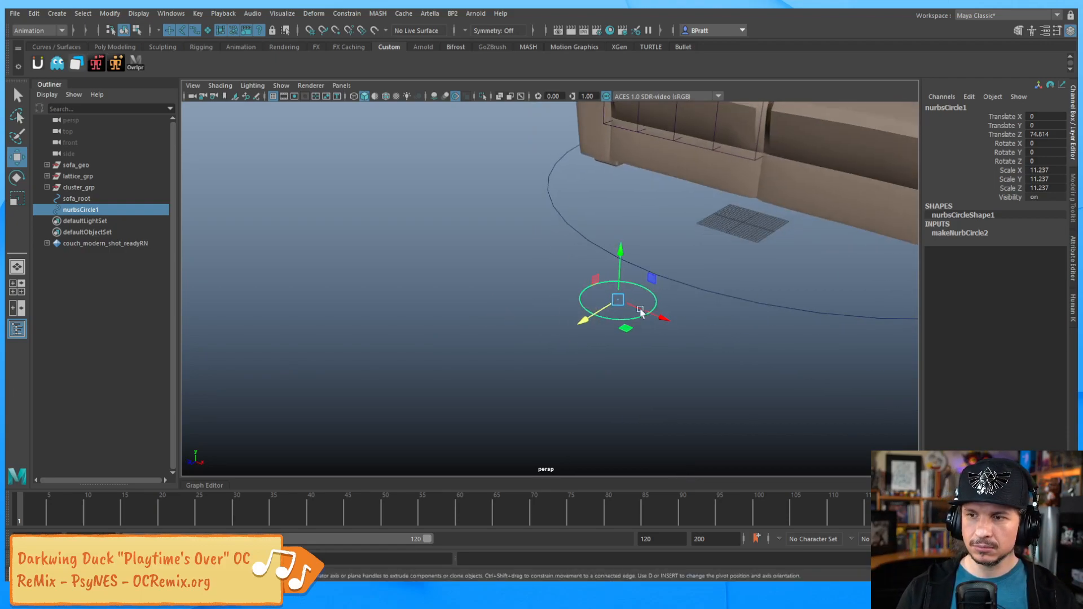
Step: Duplicate the small circle and set the copy's Rotate Z to 90
{"action": "left_click", "coordinate": [530, 305]}
{"action": "left_click", "coordinate": [587, 291]}
{"action": "left_click_drag", "start_coordinate": [642, 230], "coordinate": [604, 277], "text": "alt"}
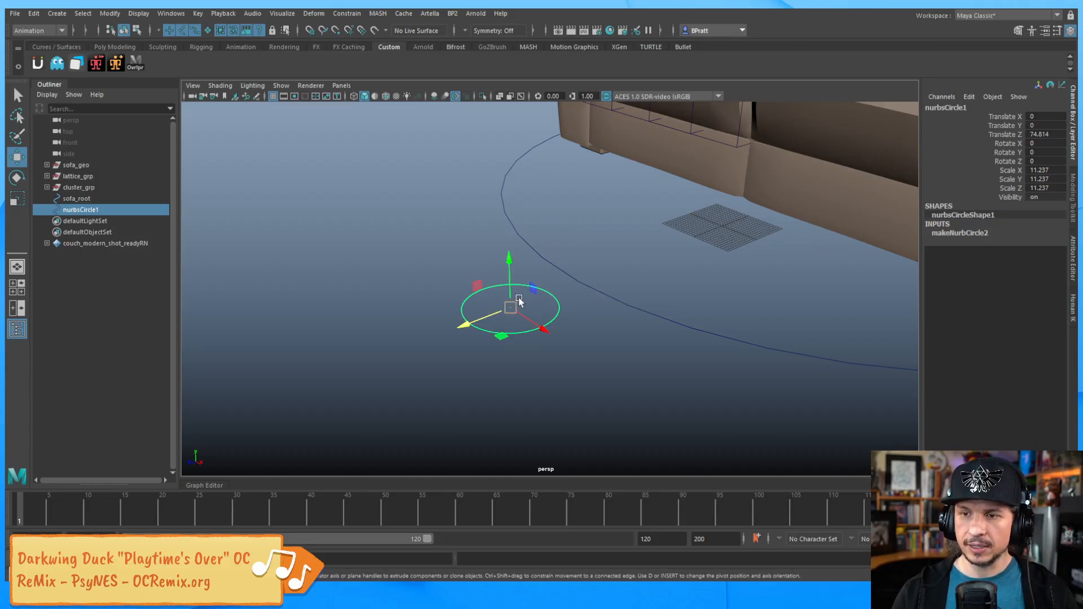
{"action": "key", "text": "ctrl+d"}
{"action": "key", "text": "e"}
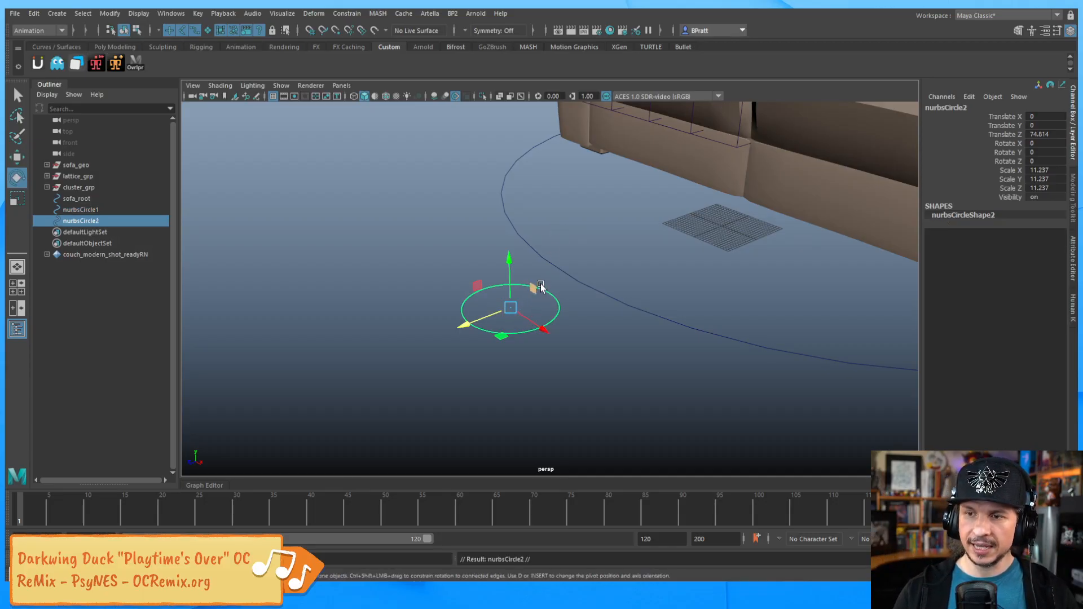
{"action": "left_click_drag", "start_coordinate": [530, 288], "coordinate": [689, 237]}
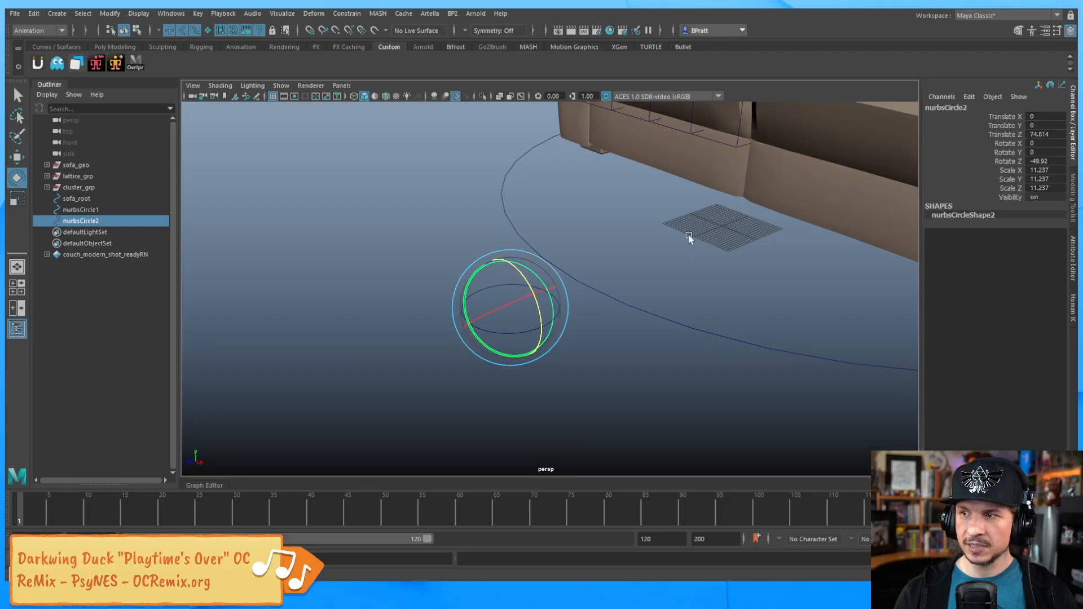
{"action": "double_click", "coordinate": [1052, 160]}
{"action": "type", "text": "90"}
{"action": "key", "text": "Return"}
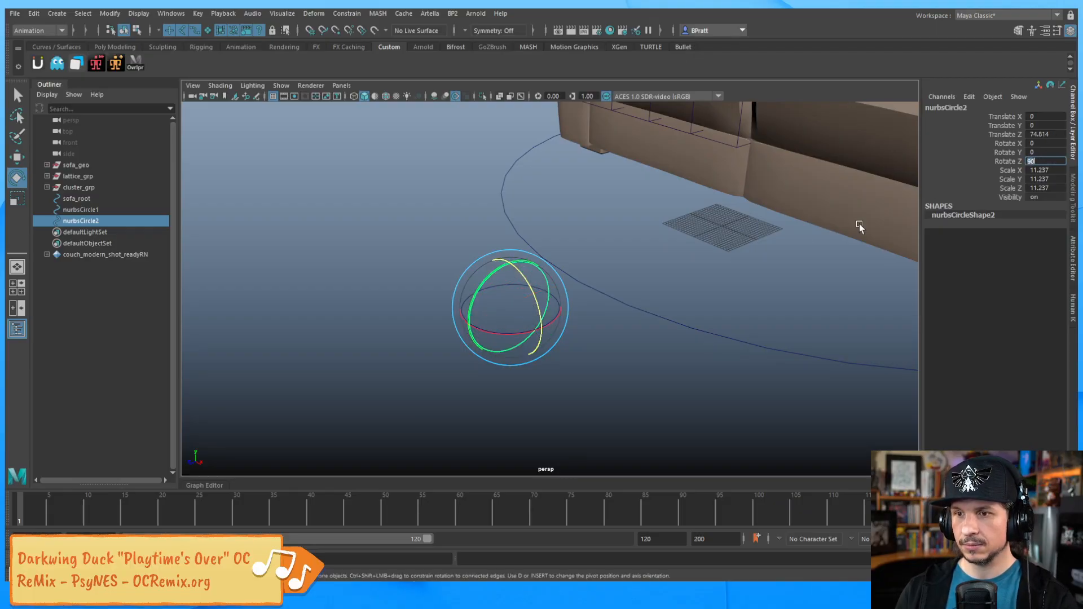
{"action": "left_click", "coordinate": [324, 365]}
Step: Duplicate a small circle again and set the new copy's Rotate X to 90 to form a three-ring sphere control
{"action": "left_click_drag", "start_coordinate": [504, 358], "coordinate": [469, 349], "text": "alt"}
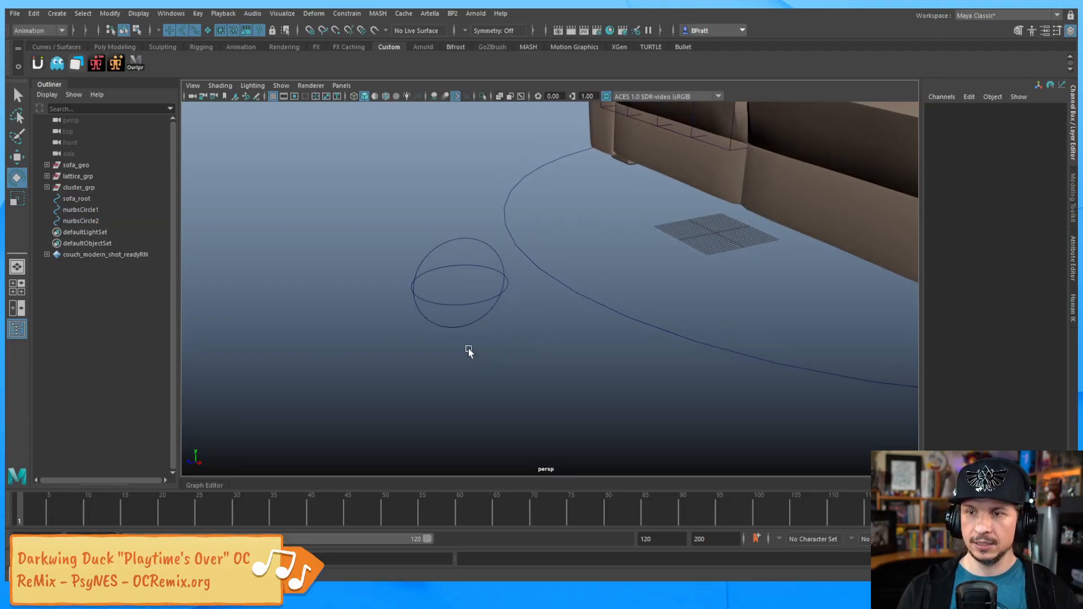
{"action": "left_click", "coordinate": [473, 294]}
{"action": "key", "text": "ctrl+d"}
{"action": "left_click_drag", "start_coordinate": [431, 250], "coordinate": [477, 233]}
{"action": "double_click", "coordinate": [1048, 143]}
{"action": "type", "text": "90"}
{"action": "key", "text": "Return"}
{"action": "left_click", "coordinate": [358, 343]}
{"action": "key", "text": "w"}
{"action": "left_click_drag", "start_coordinate": [437, 298], "coordinate": [475, 271], "text": "alt"}
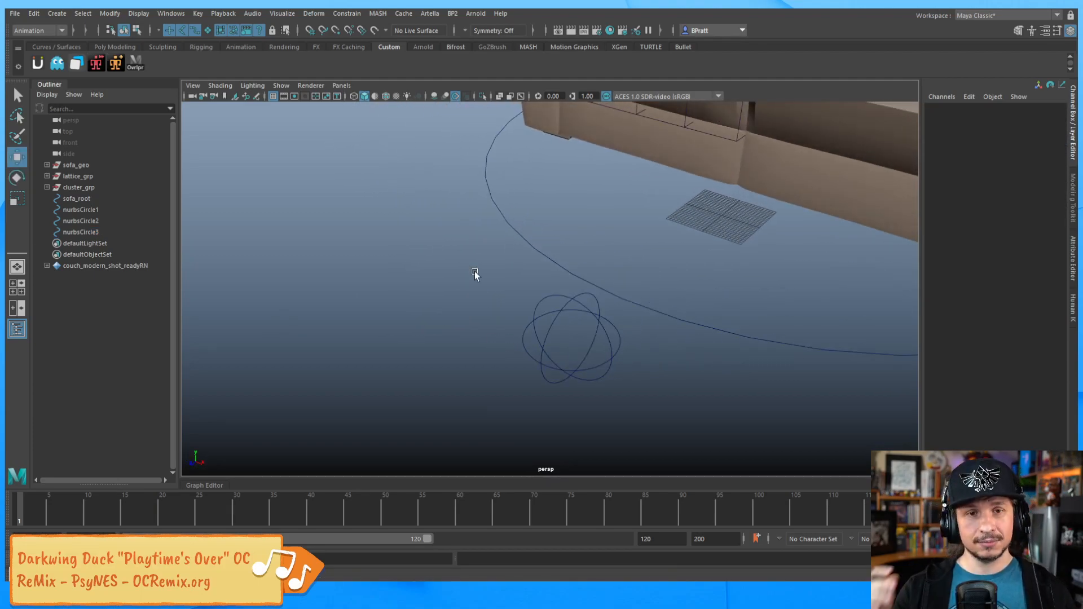
{"action": "left_click_drag", "start_coordinate": [536, 367], "coordinate": [543, 360]}
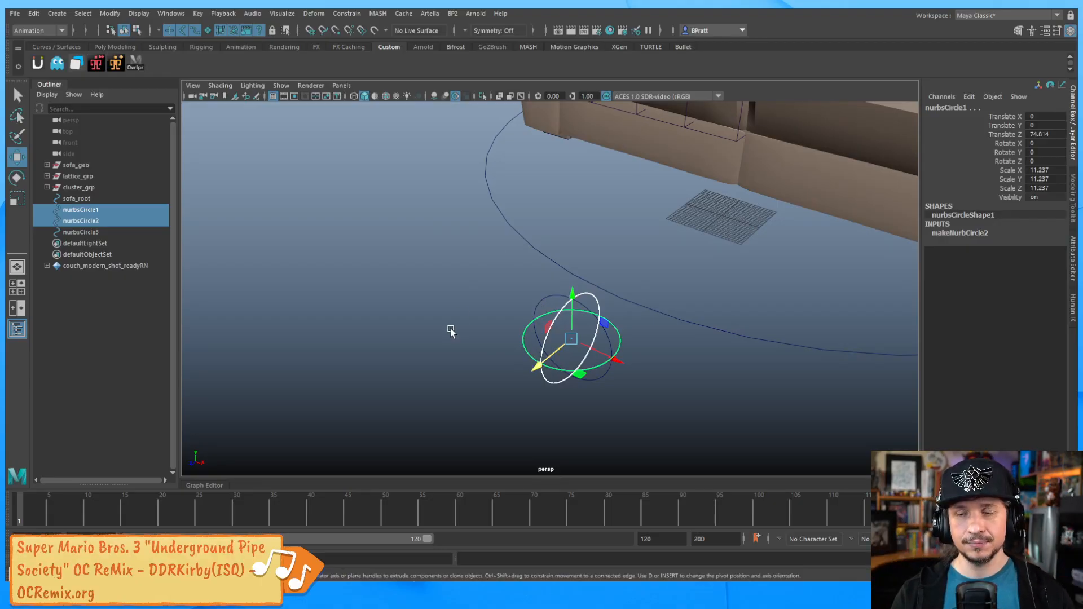
{"action": "left_click", "coordinate": [506, 327]}
{"action": "left_click_drag", "start_coordinate": [507, 327], "coordinate": [604, 376]}
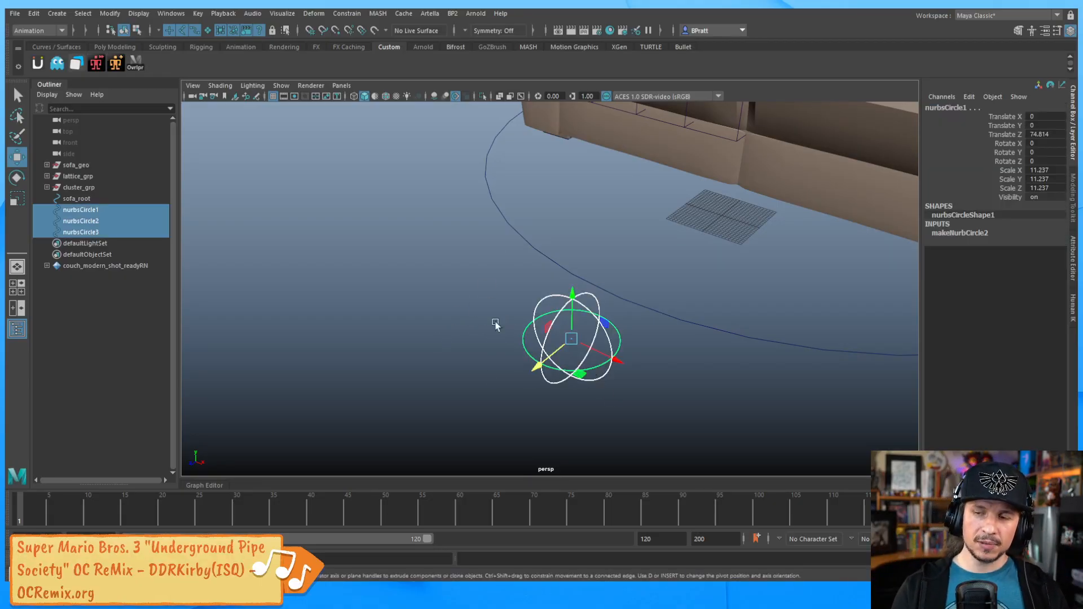
{"action": "left_click", "coordinate": [483, 374]}
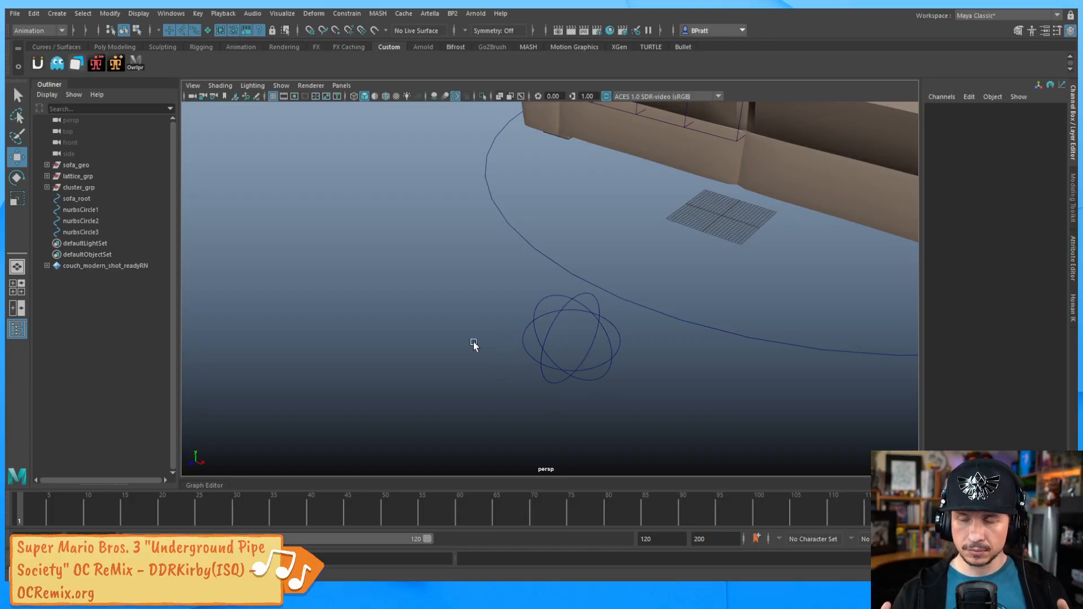
Step: Display shape nodes in the Outliner and expand sofa_root, nurbsCircle1, nurbsCircle2 and nurbsCircle3
{"action": "left_click", "coordinate": [81, 232]}
{"action": "left_click", "coordinate": [77, 199]}
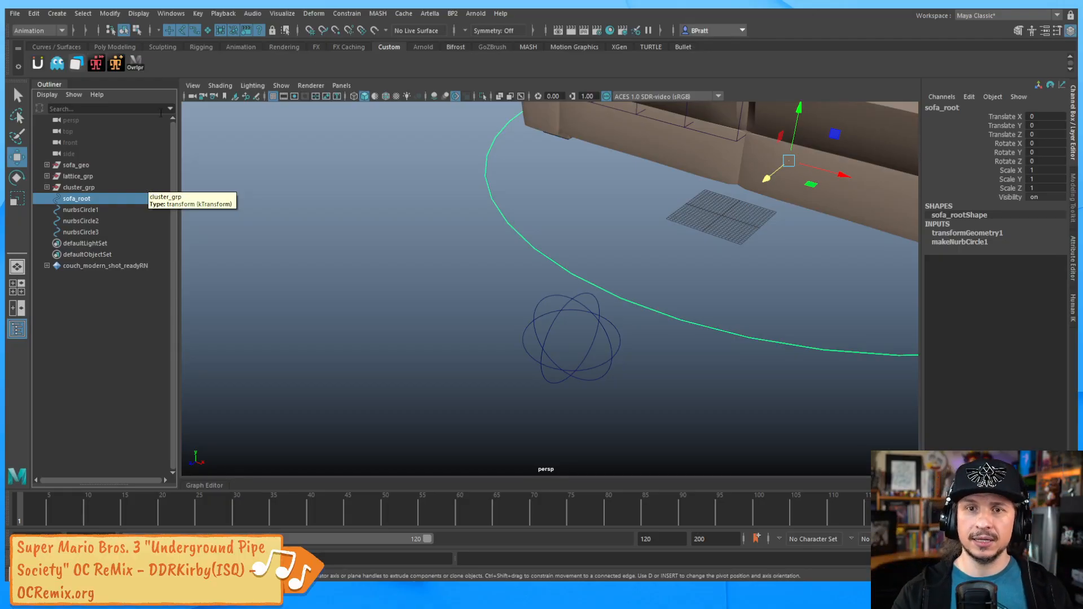
{"action": "left_click", "coordinate": [48, 94]}
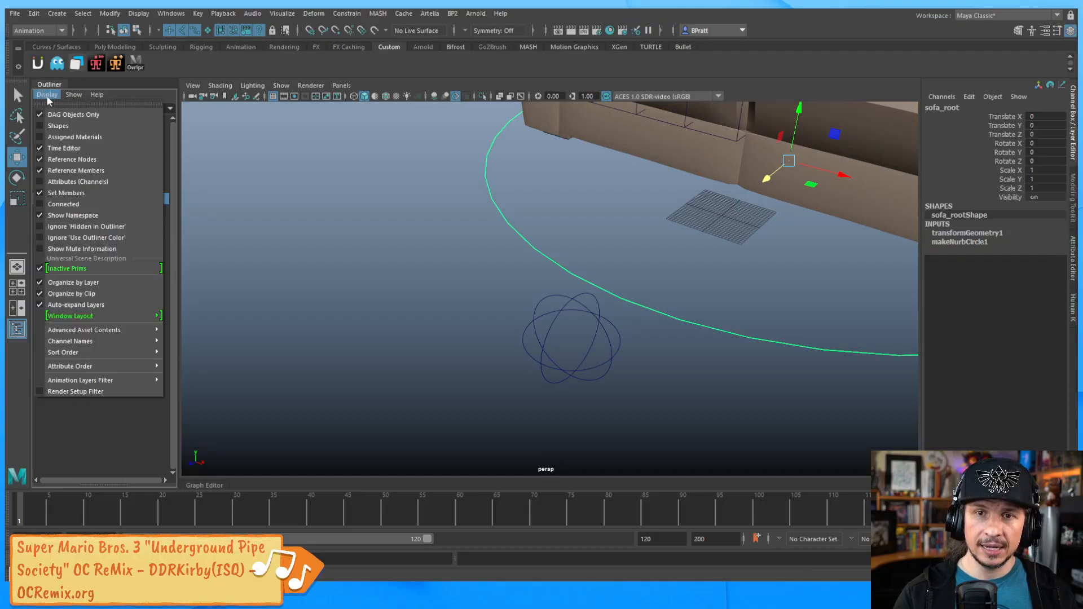
{"action": "left_click", "coordinate": [59, 127]}
{"action": "left_click", "coordinate": [47, 221]}
{"action": "left_click", "coordinate": [47, 243]}
{"action": "left_click", "coordinate": [47, 266]}
{"action": "left_click", "coordinate": [47, 221]}
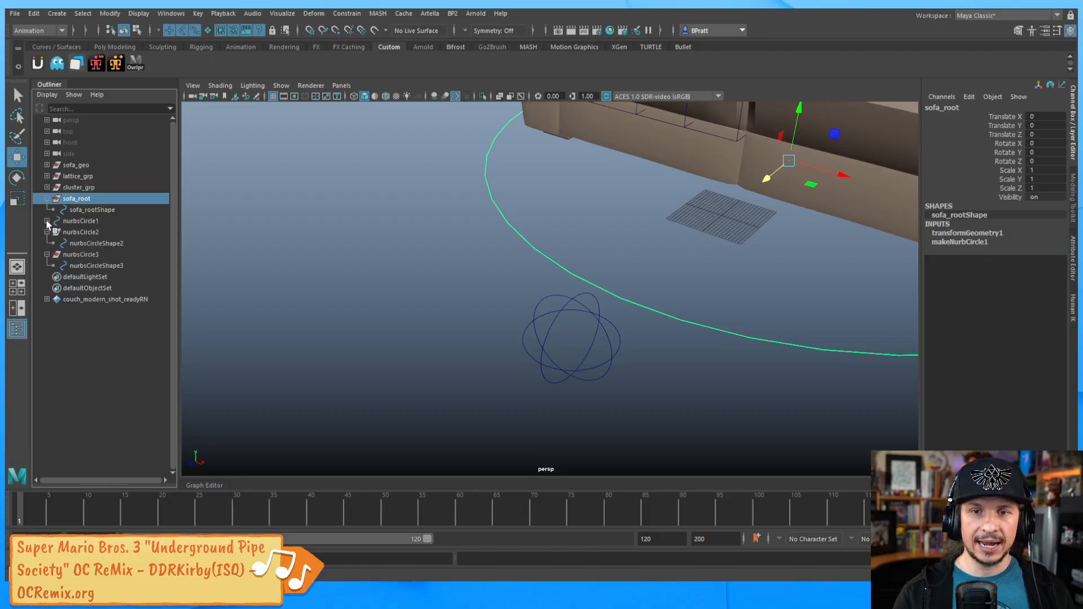
{"action": "left_click", "coordinate": [47, 221]}
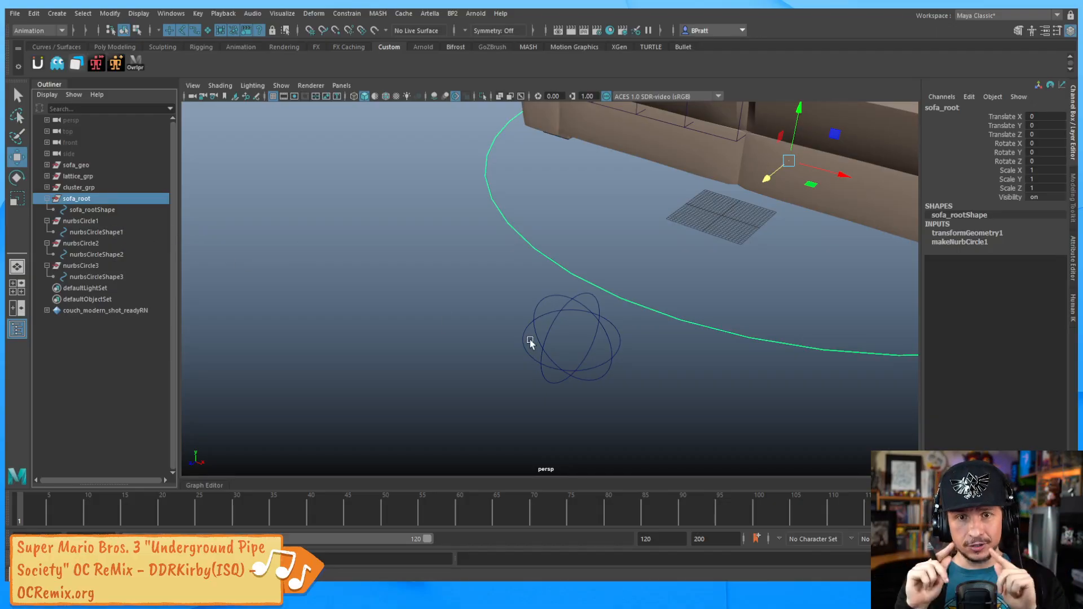
Step: Inspect the separate shape nodes nurbsCircleShape1, nurbsCircleShape2 and nurbsCircleShape3 of the three circles
{"action": "left_click", "coordinate": [107, 232]}
{"action": "left_click", "coordinate": [111, 254]}
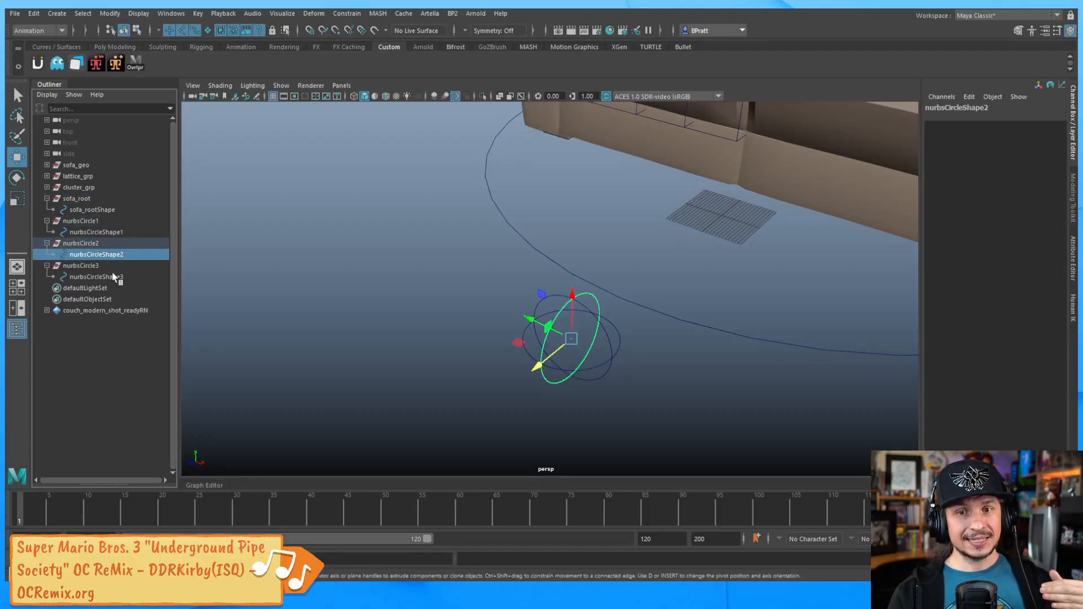
{"action": "left_click", "coordinate": [112, 277]}
{"action": "left_click", "coordinate": [113, 255]}
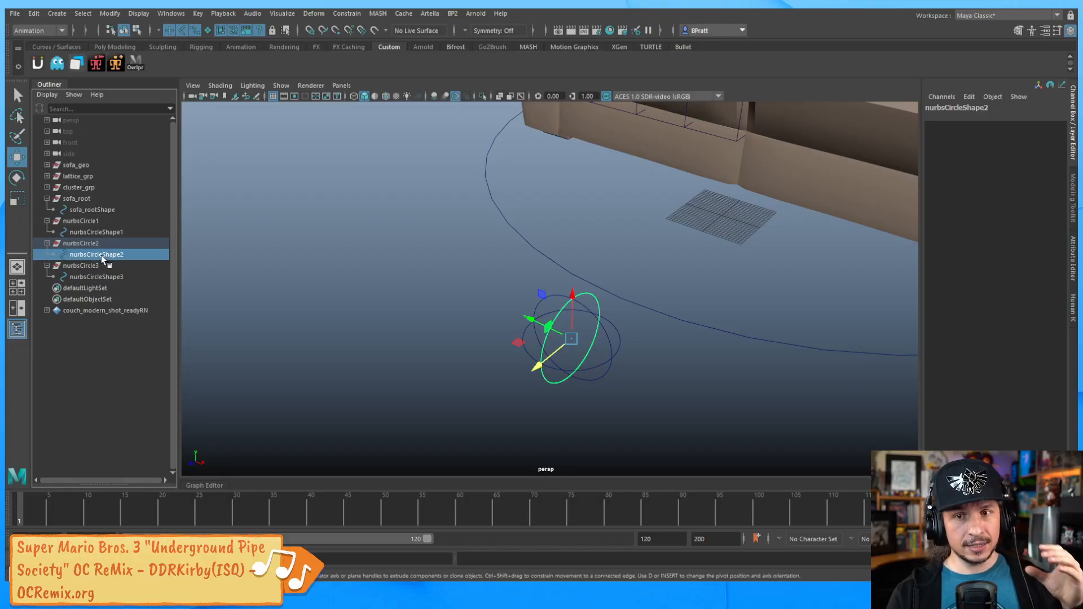
{"action": "left_click", "coordinate": [112, 277]}
{"action": "left_click", "coordinate": [113, 255]}
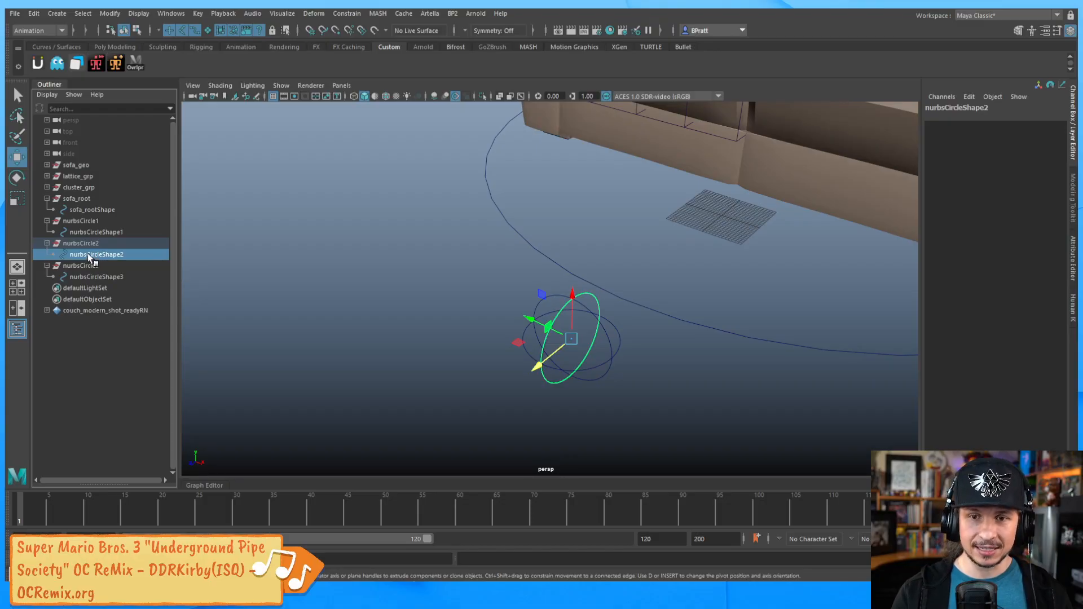
Step: Try to reparent nurbsCircleShape2 under nurbsCircle1 within the Outliner hierarchy, and undo the attempt
{"action": "middle_click_drag", "start_coordinate": [99, 256], "coordinate": [110, 232]}
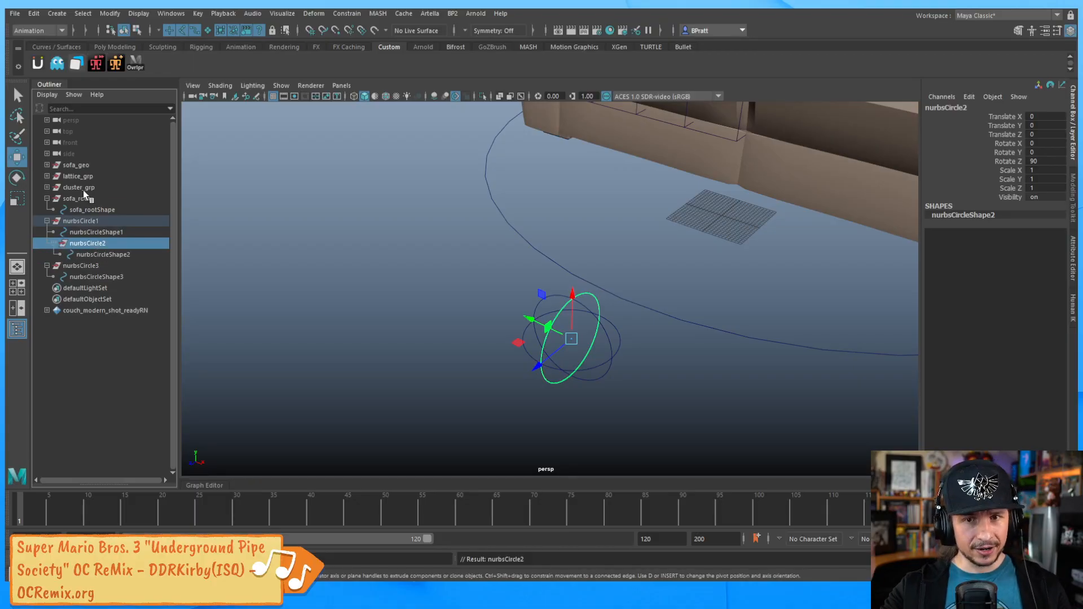
{"action": "key", "text": "ctrl+z"}
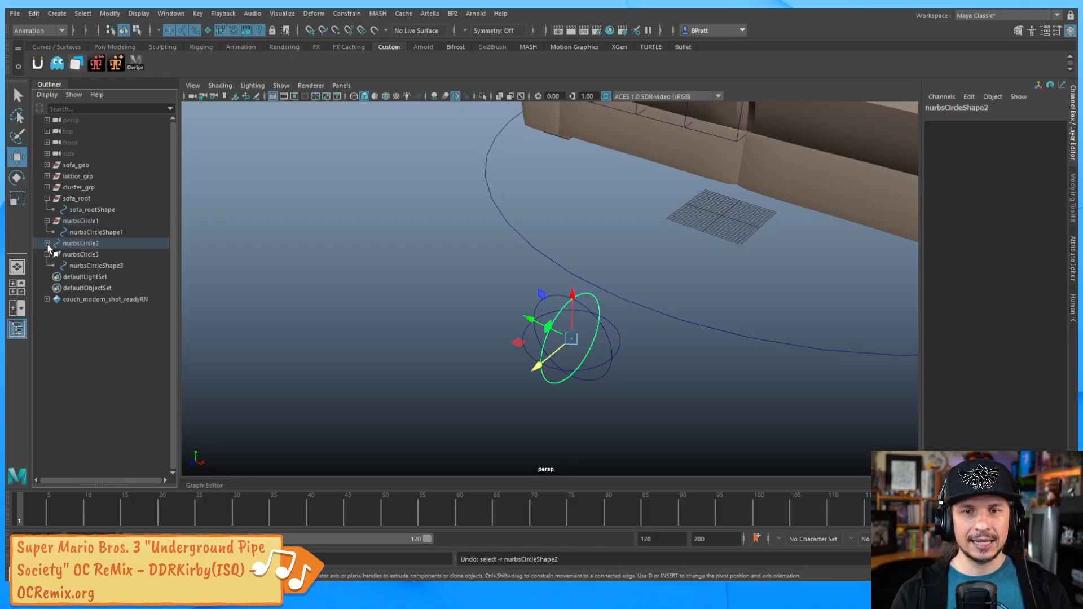
{"action": "left_click", "coordinate": [48, 244]}
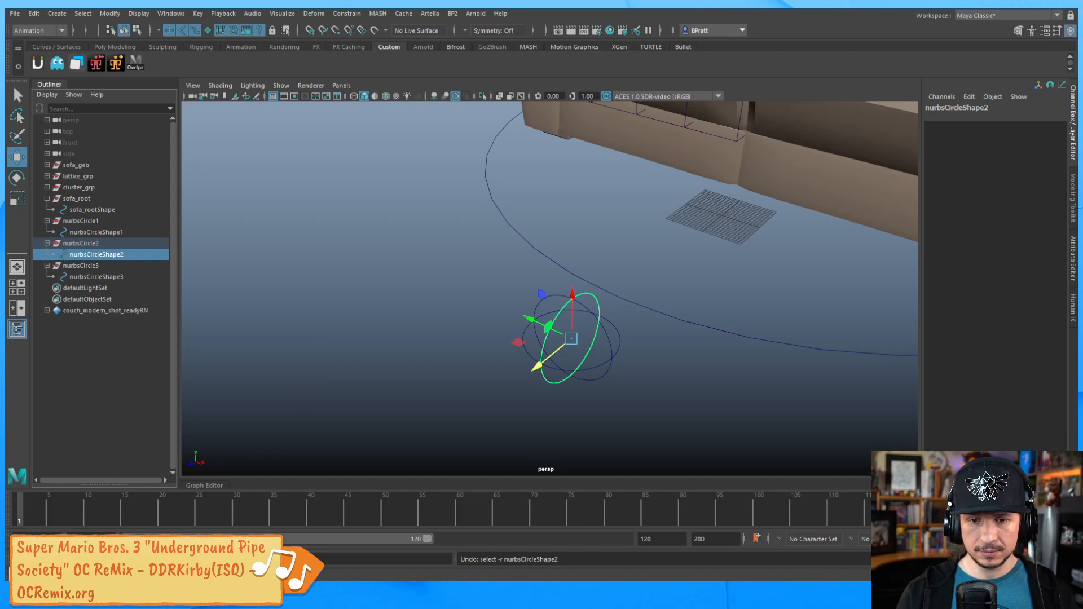
Step: Detach the Command Line into a floating window, place it above the three-ring control and clear the selection
{"action": "left_click_drag", "start_coordinate": [9, 561], "coordinate": [286, 247]}
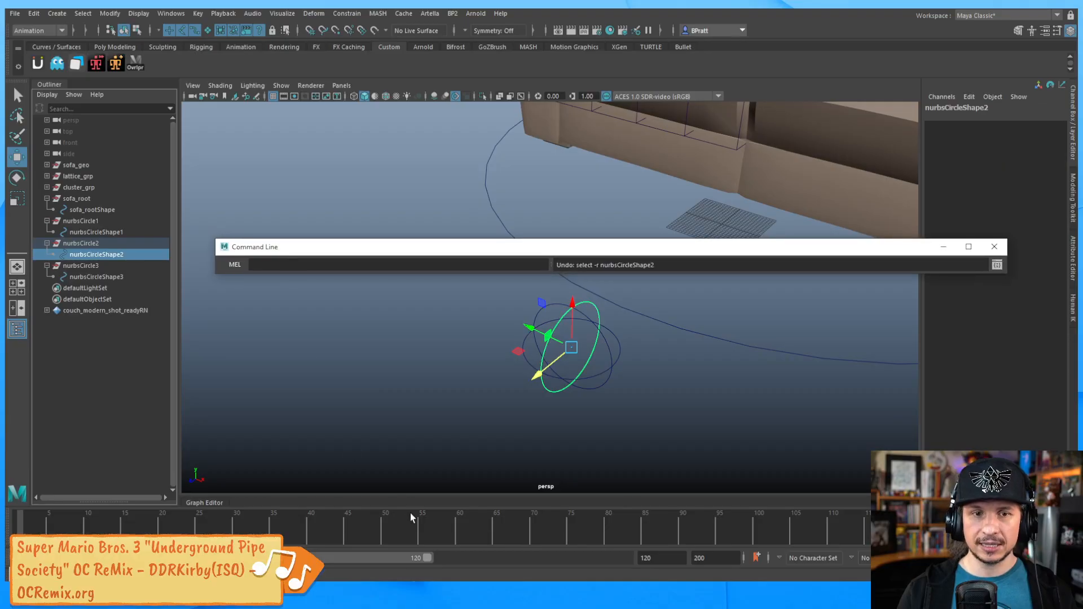
{"action": "left_click_drag", "start_coordinate": [362, 247], "coordinate": [322, 119]}
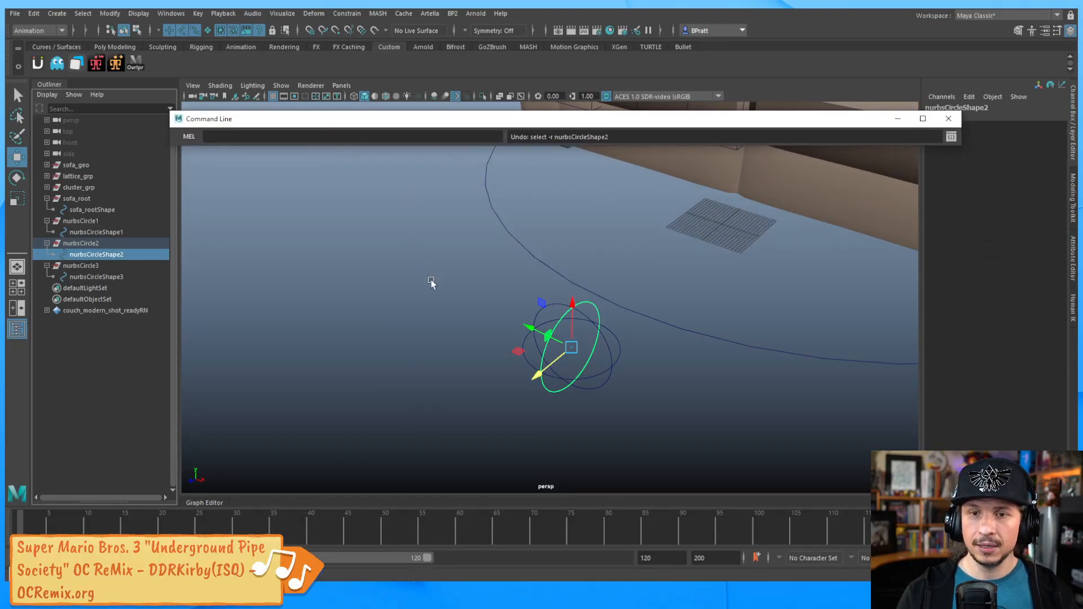
{"action": "left_click", "coordinate": [366, 290]}
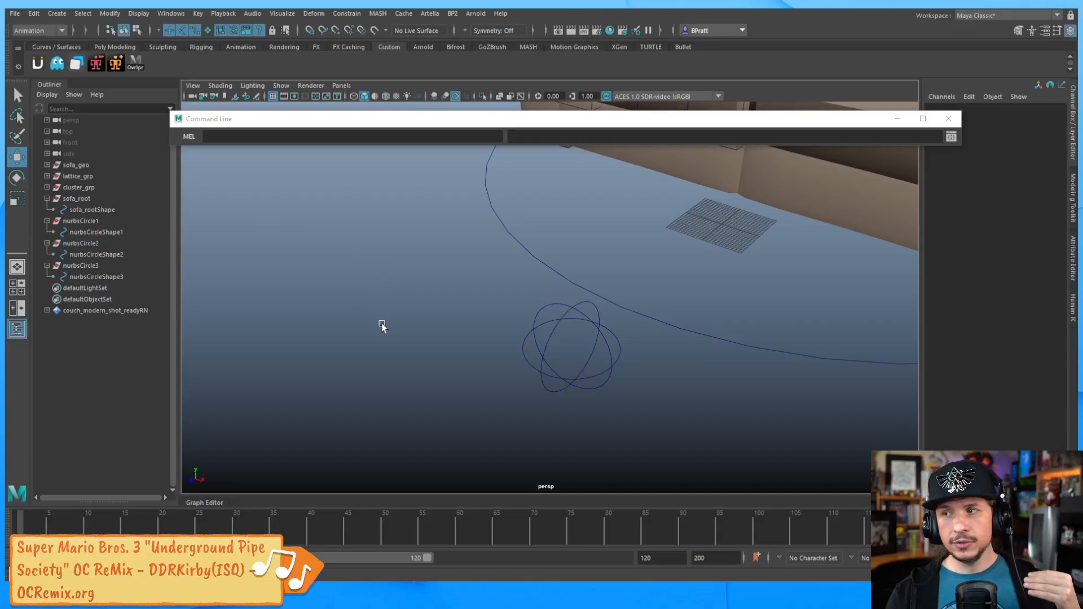
Step: Try to combine nurbsCircleShape3 and nurbsCircleShape2 under nurbsCircle1 by running the MEL command "parent -shape -relative"
{"action": "left_click", "coordinate": [102, 277]}
{"action": "left_click", "coordinate": [113, 255], "text": "ctrl"}
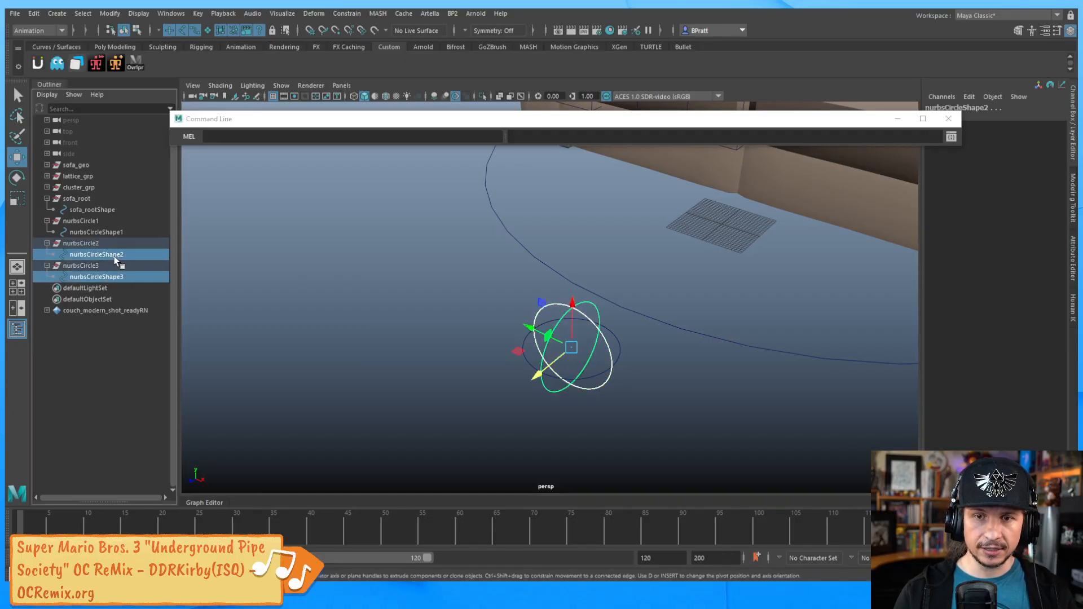
{"action": "left_click", "coordinate": [86, 221], "text": "ctrl"}
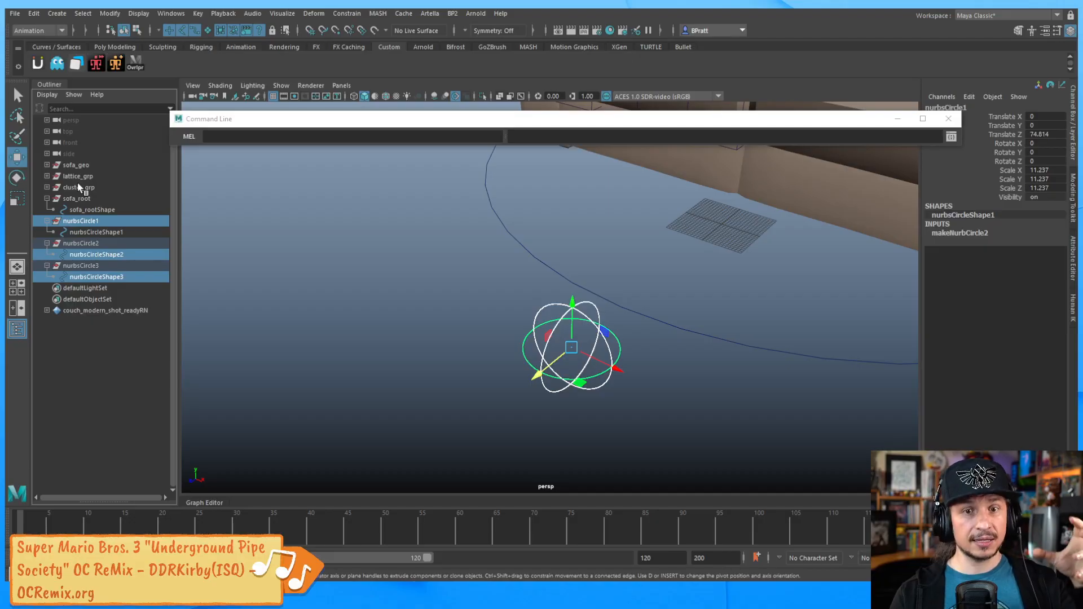
{"action": "left_click", "coordinate": [273, 138]}
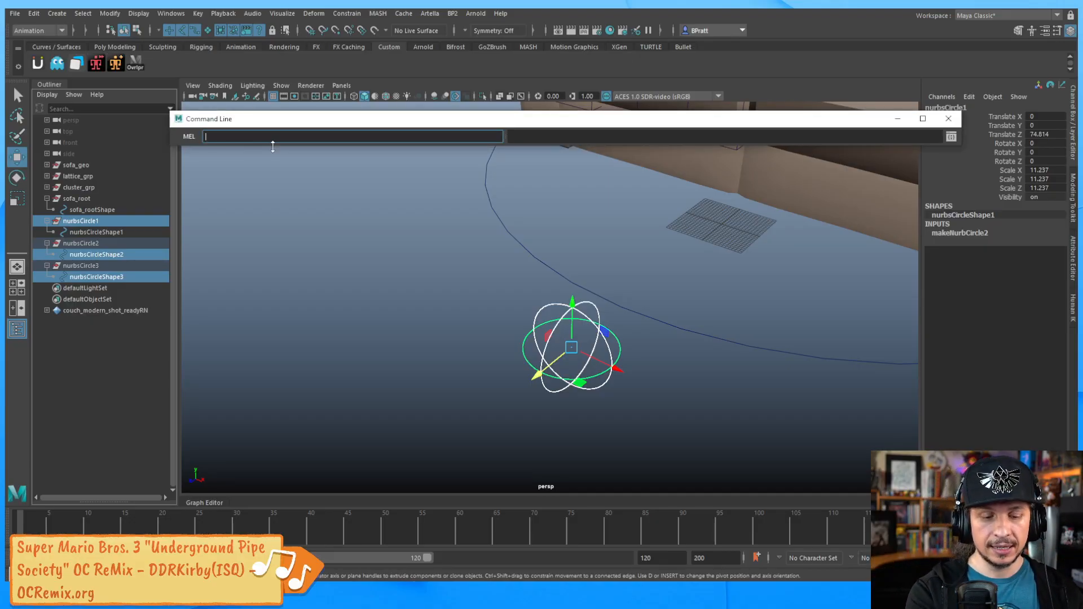
{"action": "type", "text": "parent -"}
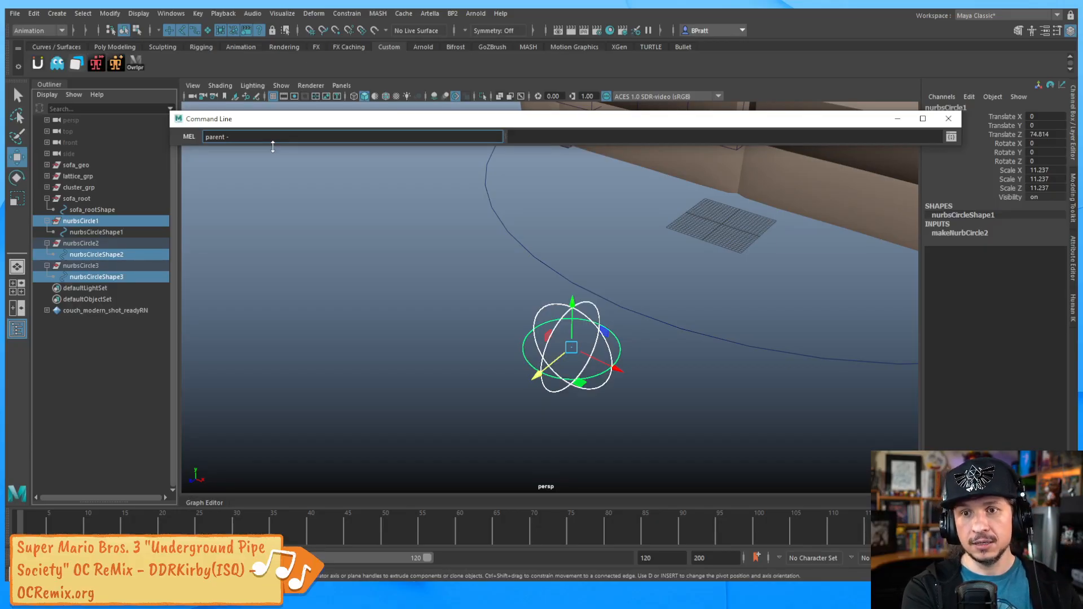
{"action": "type", "text": "shape"}
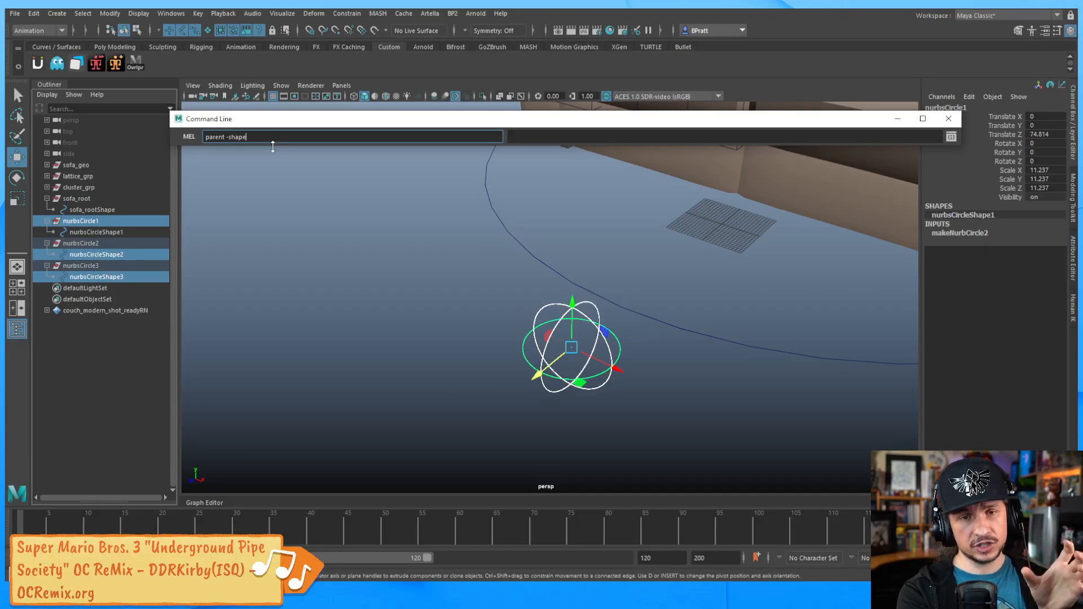
{"action": "type", "text": " -relative"}
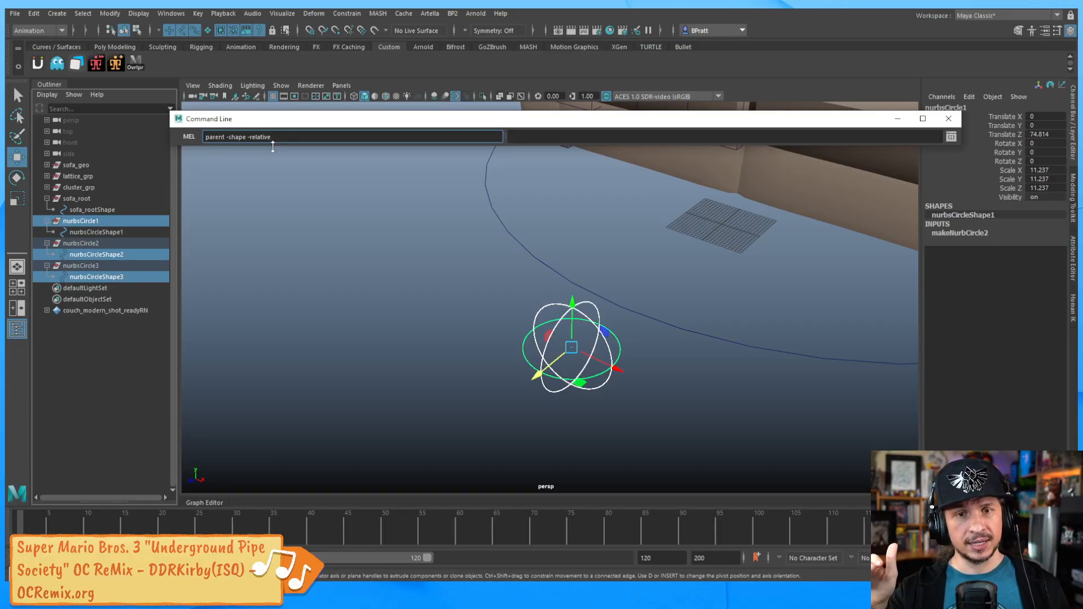
{"action": "key", "text": "Return"}
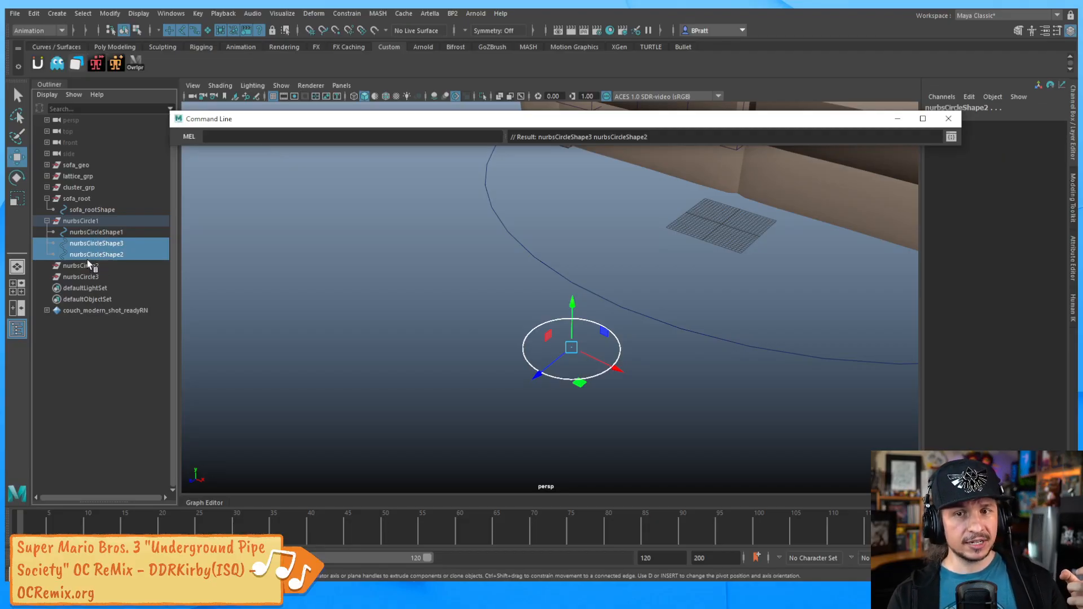
Step: Check the combined nurbsCircle1 in the viewport and undo the relative shape parenting
{"action": "left_click", "coordinate": [90, 224]}
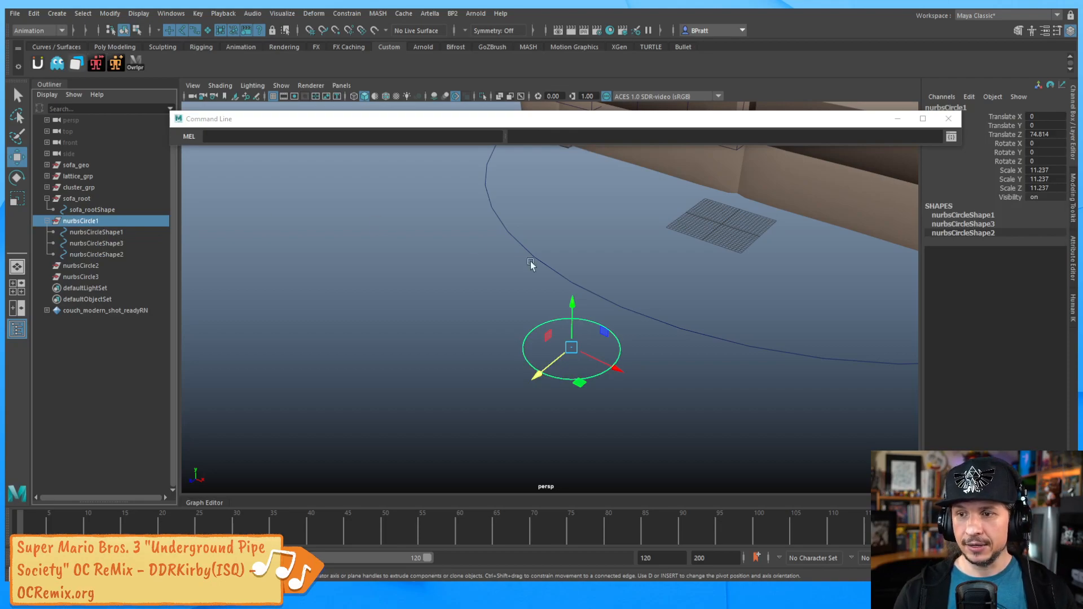
{"action": "left_click_drag", "start_coordinate": [517, 259], "coordinate": [519, 317], "text": "alt"}
{"action": "key", "text": "ctrl+z"}
{"action": "key", "text": "ctrl+z"}
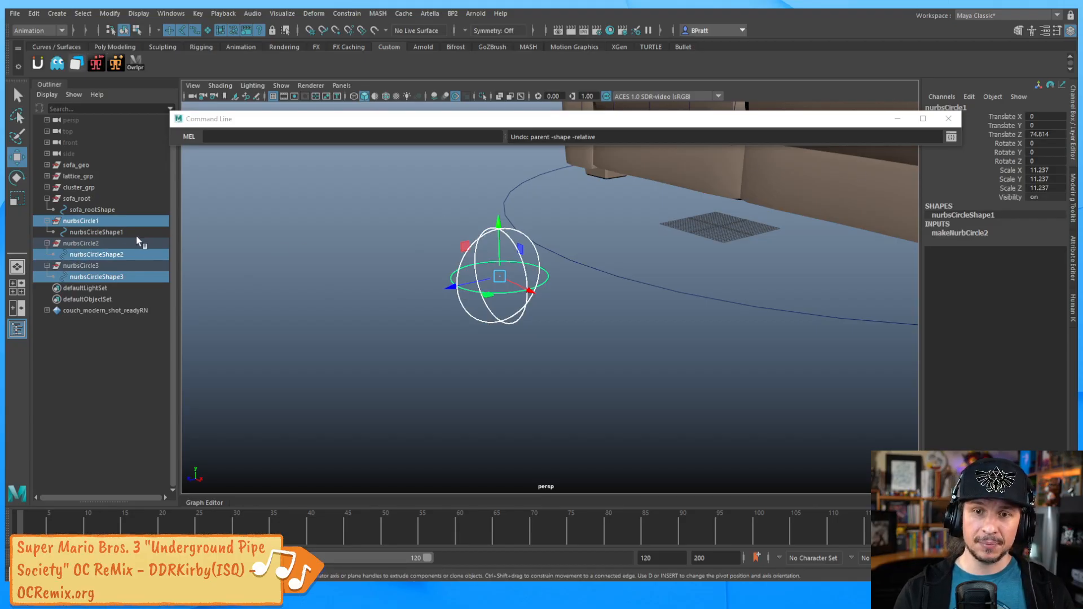
Step: Freeze the transformations of nurbsCircle1, nurbsCircle2 and nurbsCircle3 together
{"action": "left_click", "coordinate": [132, 254]}
{"action": "left_click", "coordinate": [81, 221]}
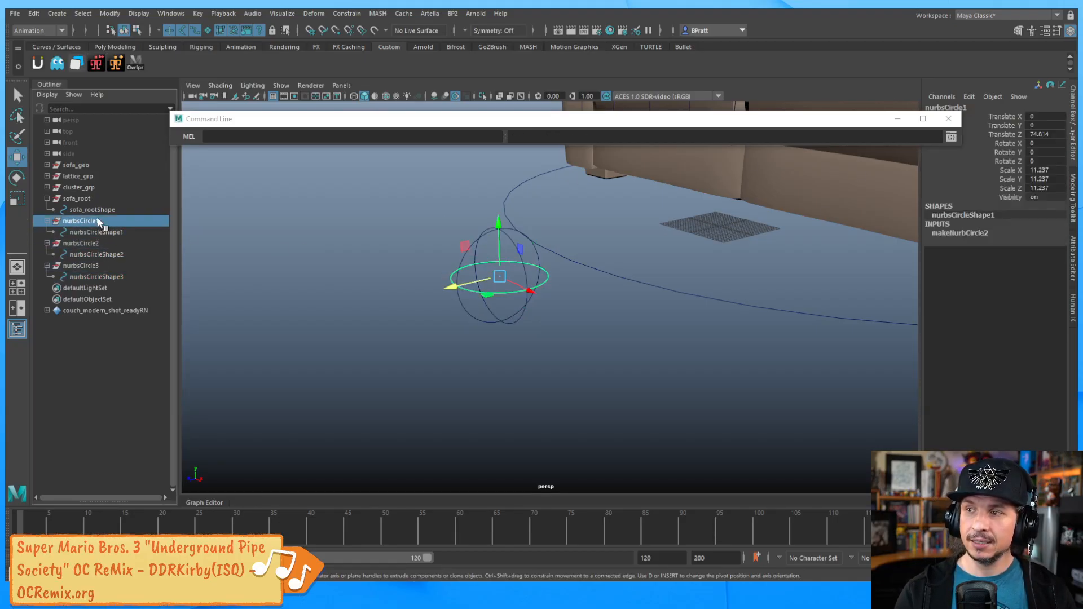
{"action": "left_click", "coordinate": [83, 243]}
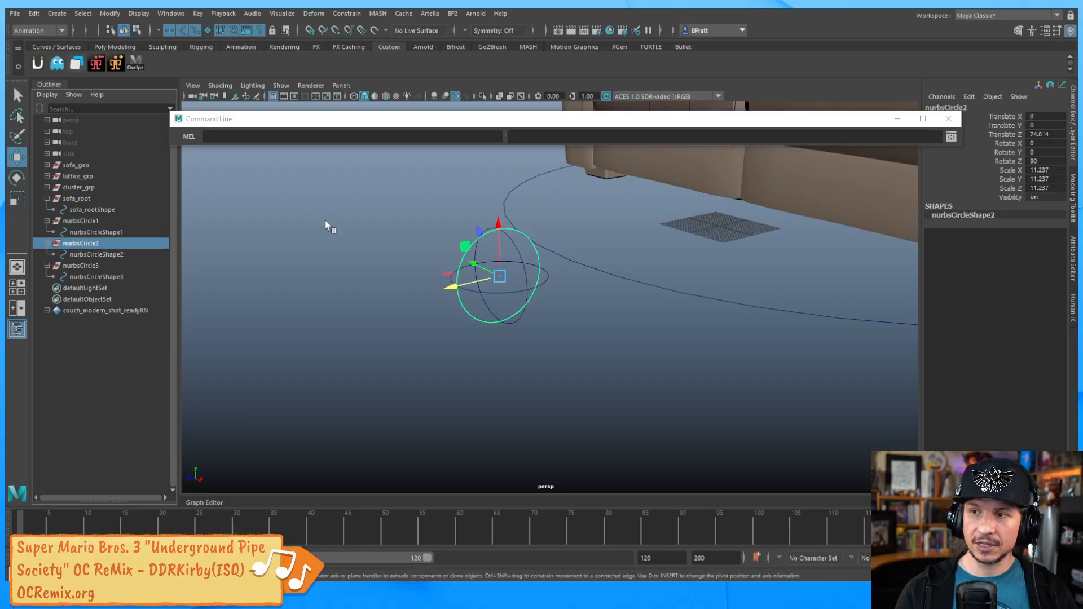
{"action": "left_click", "coordinate": [79, 265]}
{"action": "left_click", "coordinate": [81, 243], "text": "ctrl"}
{"action": "left_click", "coordinate": [80, 220], "text": "ctrl"}
{"action": "left_click", "coordinate": [110, 13]}
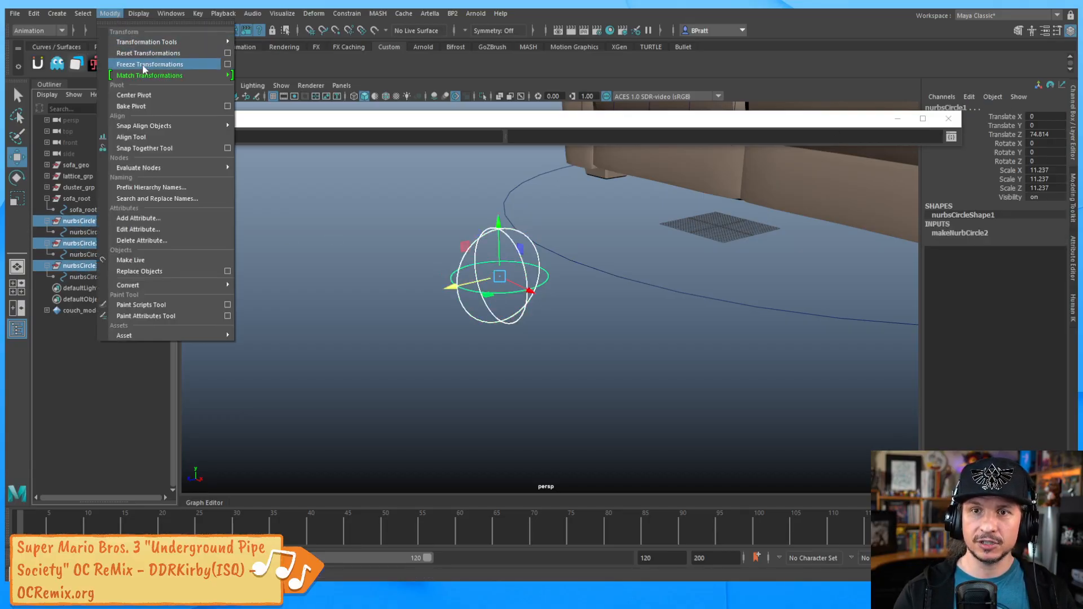
{"action": "left_click", "coordinate": [138, 66]}
Step: Delete the construction history of the three selected circles
{"action": "left_click", "coordinate": [33, 13]}
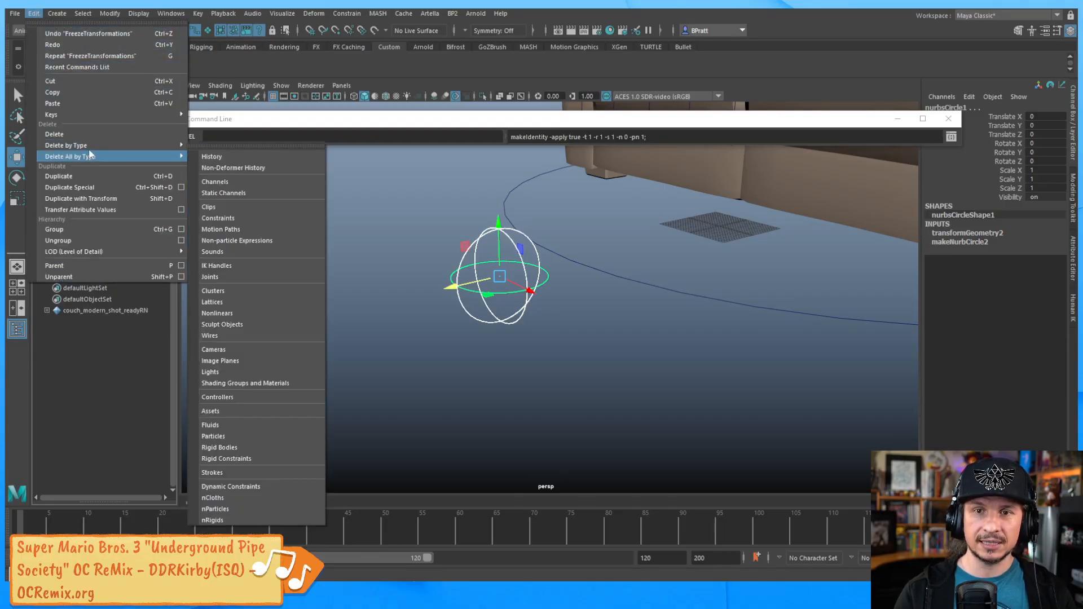
{"action": "mouse_move", "coordinate": [86, 147]}
{"action": "left_click", "coordinate": [36, 15]}
{"action": "left_click", "coordinate": [35, 16]}
{"action": "left_click", "coordinate": [244, 149]}
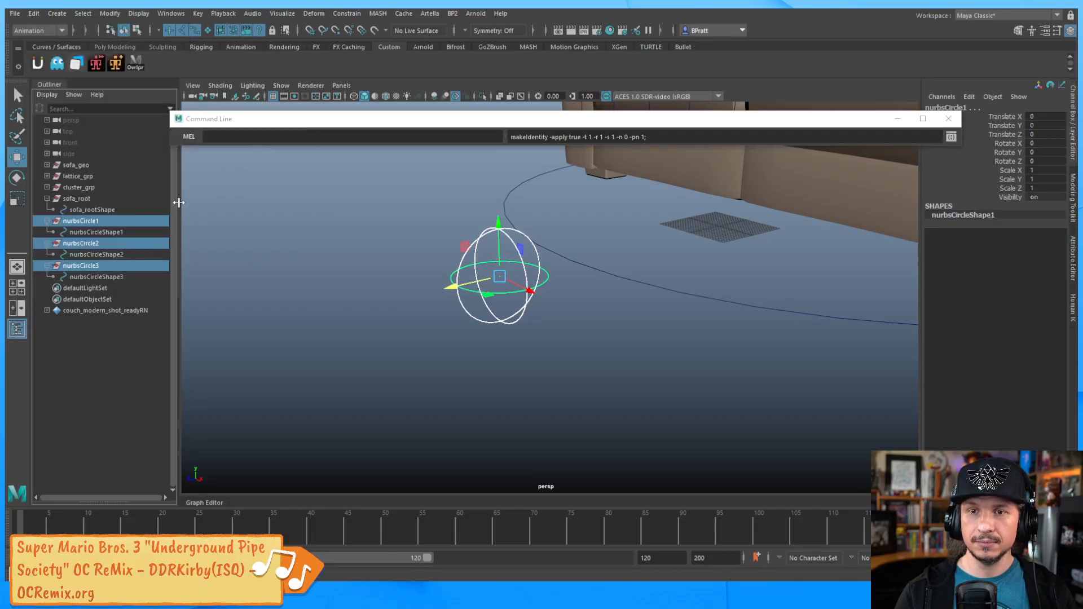
Step: Parent nurbsCircleShape3 and nurbsCircleShape2 under nurbsCircle1 with the MEL command "parent -shape -relative" and clear the selection
{"action": "left_click", "coordinate": [100, 276]}
{"action": "left_click", "coordinate": [103, 254], "text": "ctrl"}
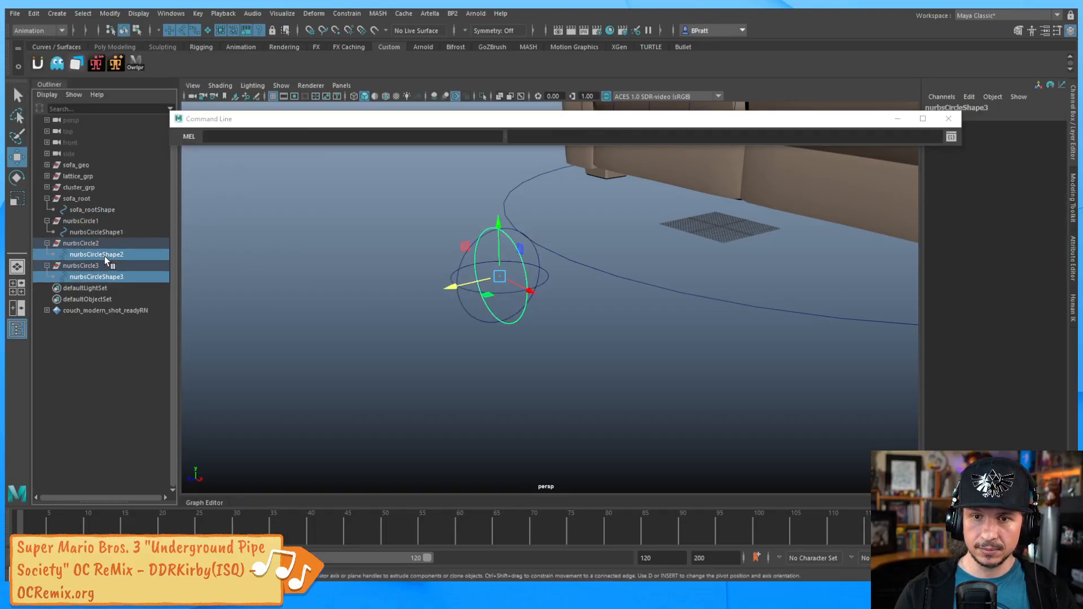
{"action": "left_click", "coordinate": [96, 221], "text": "ctrl"}
{"action": "left_click", "coordinate": [317, 136]}
{"action": "type", "text": "parent -shape -relative"}
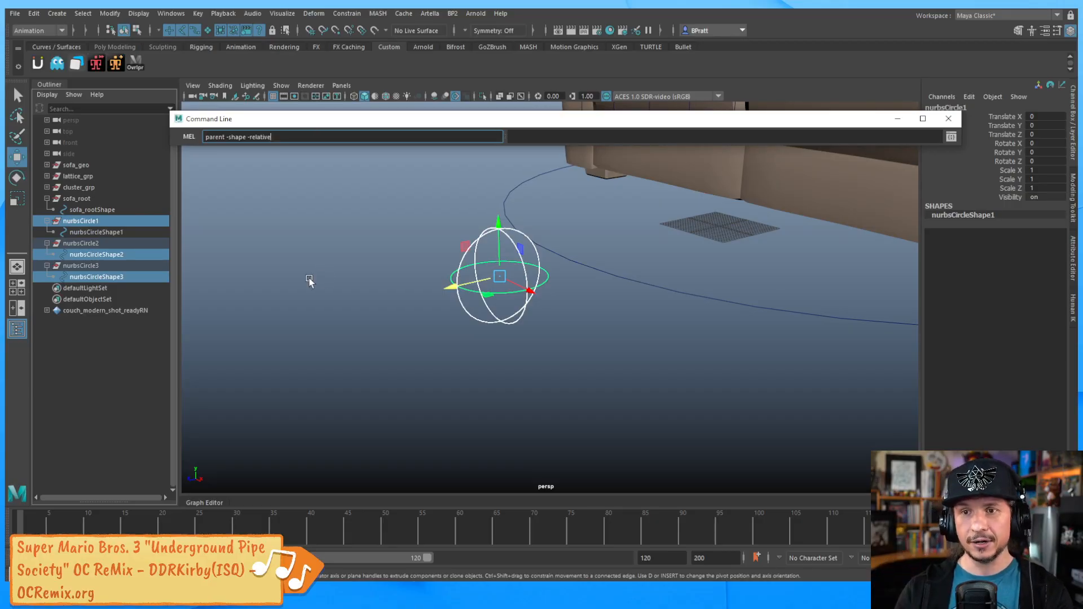
{"action": "key", "text": "Return"}
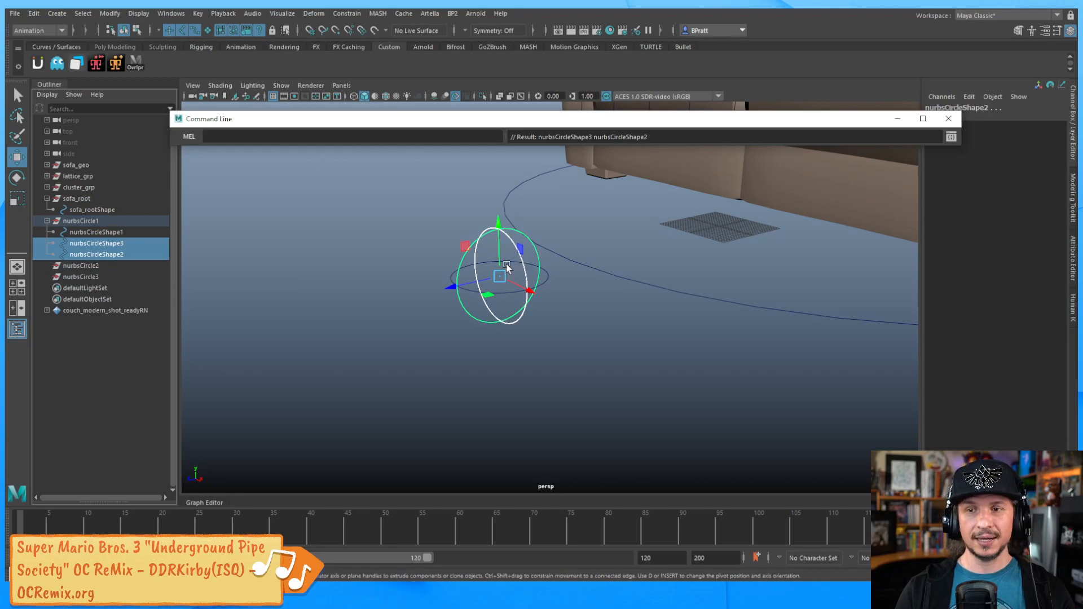
{"action": "left_click", "coordinate": [348, 269]}
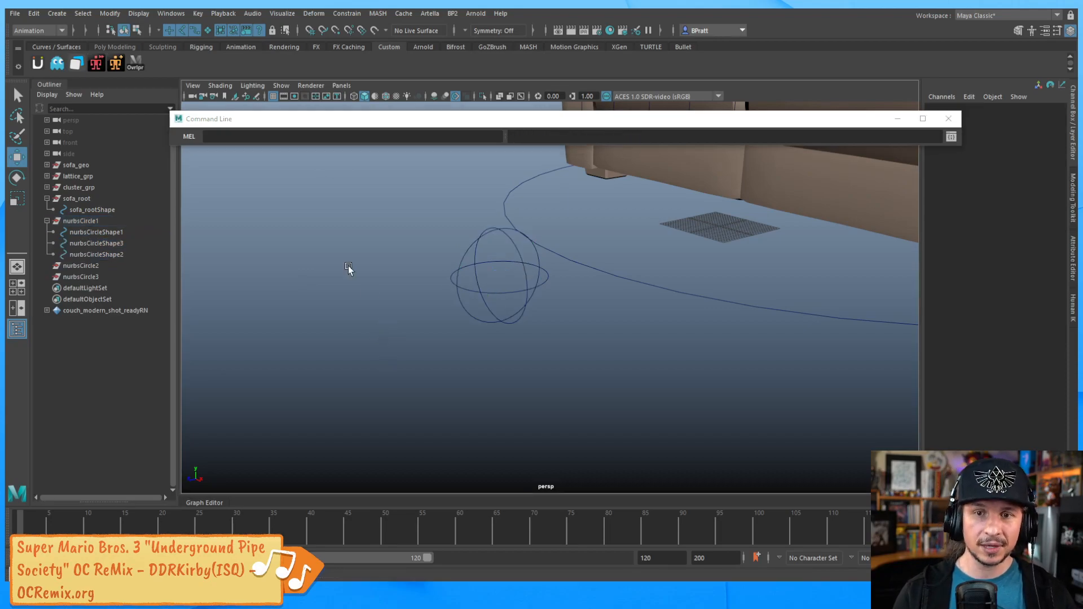
Step: Test-move the combined nurbsCircle1 control in the viewport and undo the moves
{"action": "left_click", "coordinate": [94, 221]}
{"action": "left_click_drag", "start_coordinate": [466, 246], "coordinate": [482, 215]}
{"action": "key", "text": "ctrl+z"}
{"action": "key", "text": "ctrl+z"}
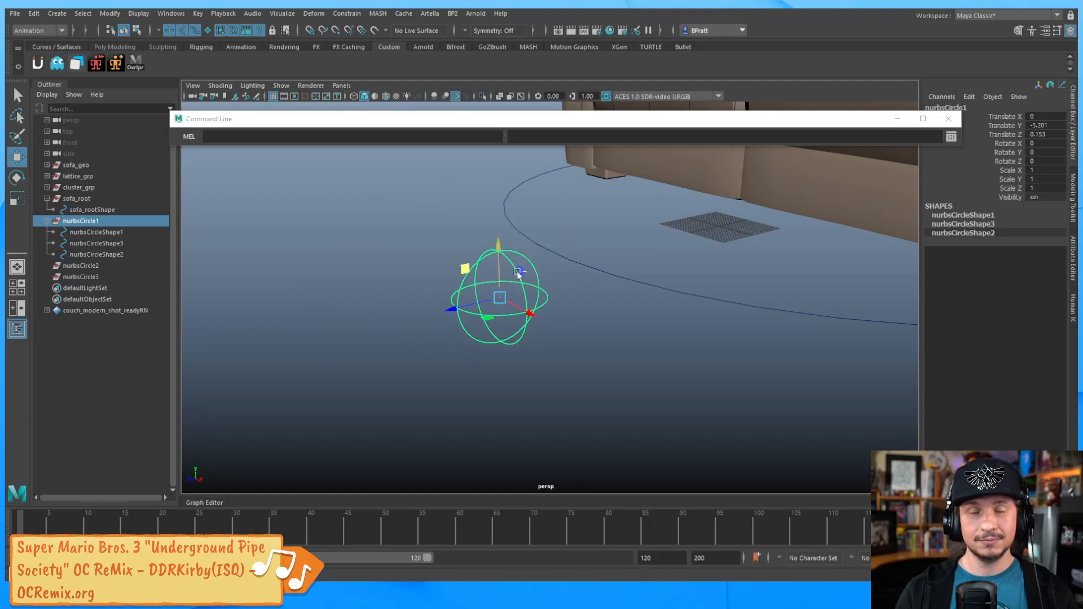
{"action": "left_click", "coordinate": [450, 341]}
{"action": "left_click", "coordinate": [472, 312]}
{"action": "left_click_drag", "start_coordinate": [506, 230], "coordinate": [484, 324], "text": "alt"}
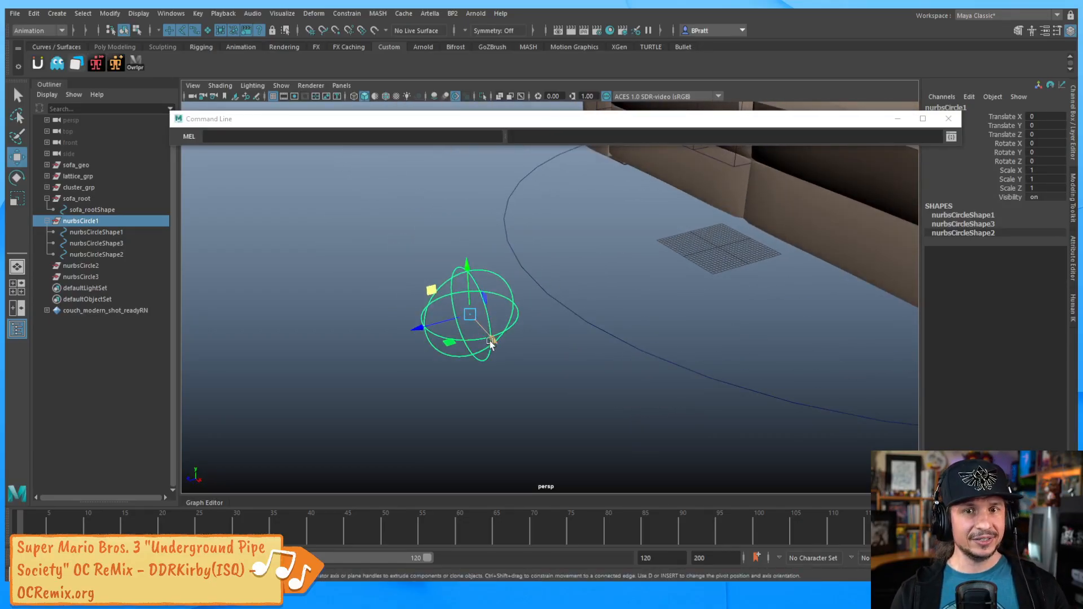
Step: Dock the Command Line back into the main window and delete the empty nurbsCircle2 and nurbsCircle3 transforms
{"action": "left_click_drag", "start_coordinate": [410, 130], "coordinate": [415, 566]}
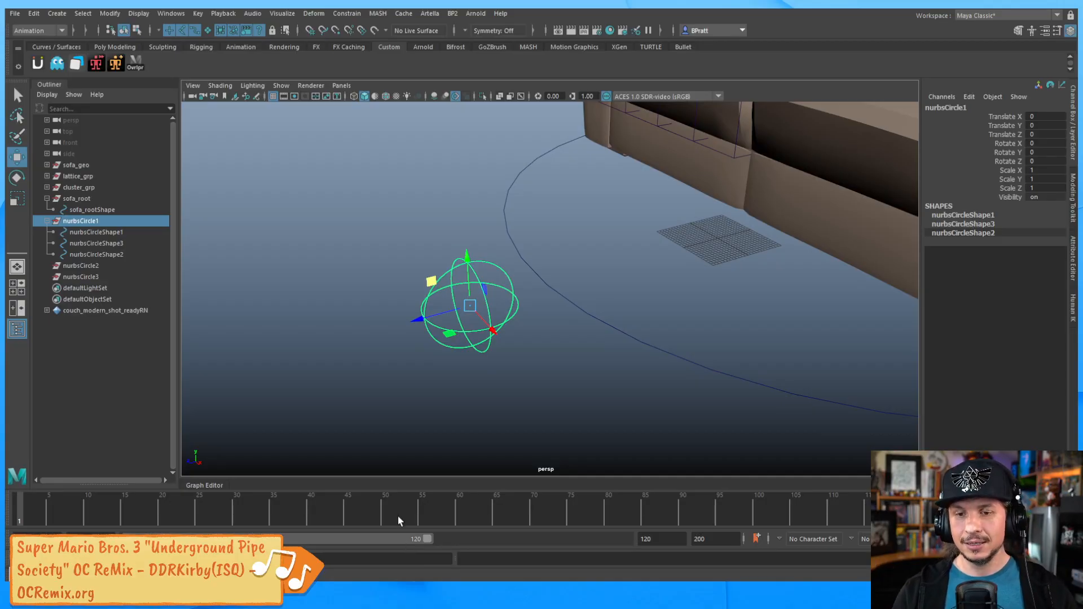
{"action": "mouse_move", "coordinate": [503, 334]}
{"action": "left_mouse_down", "text": "alt"}
{"action": "mouse_move", "coordinate": [518, 335]}
{"action": "mouse_move", "coordinate": [508, 350]}
{"action": "left_mouse_up", "text": "alt"}
{"action": "left_click_drag", "start_coordinate": [77, 267], "coordinate": [79, 277]}
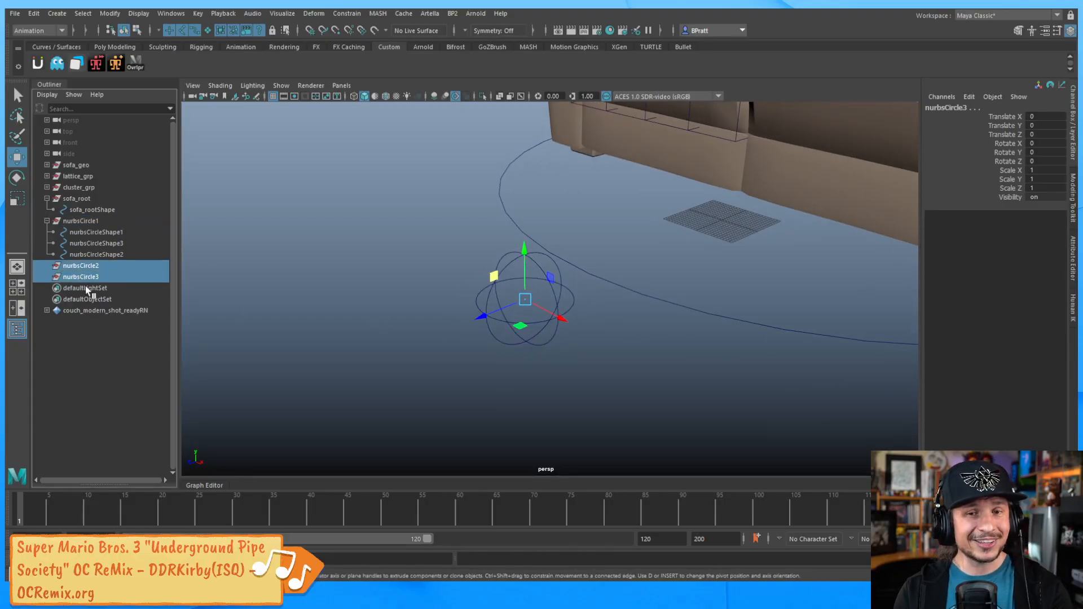
{"action": "key", "text": "Delete"}
Step: Collapse nurbsCircle1 and hide shape nodes in the Outliner
{"action": "left_click", "coordinate": [74, 221]}
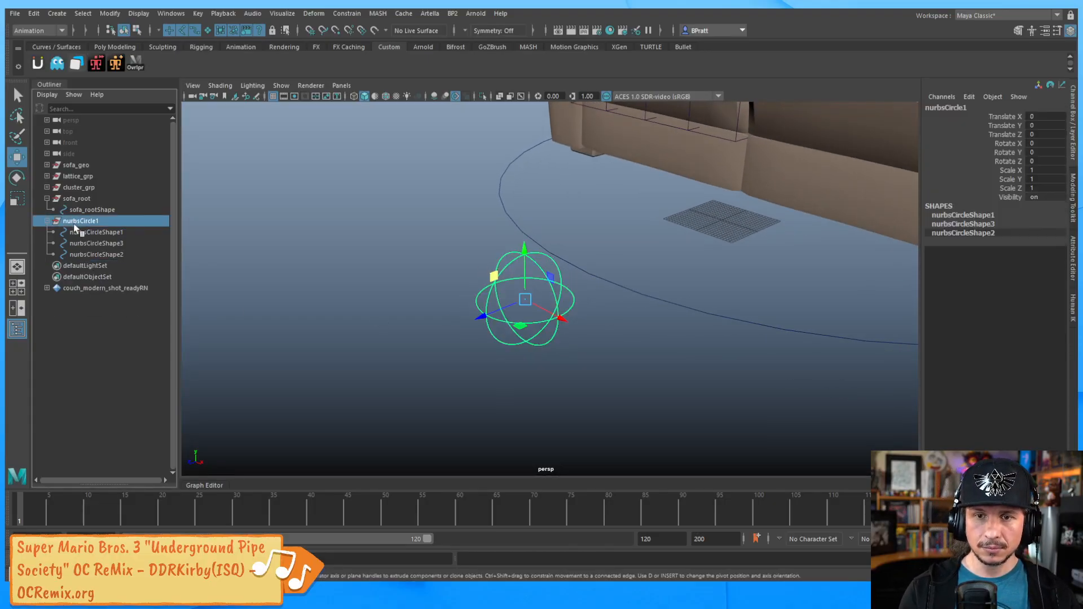
{"action": "left_click", "coordinate": [48, 221]}
{"action": "left_click", "coordinate": [40, 96]}
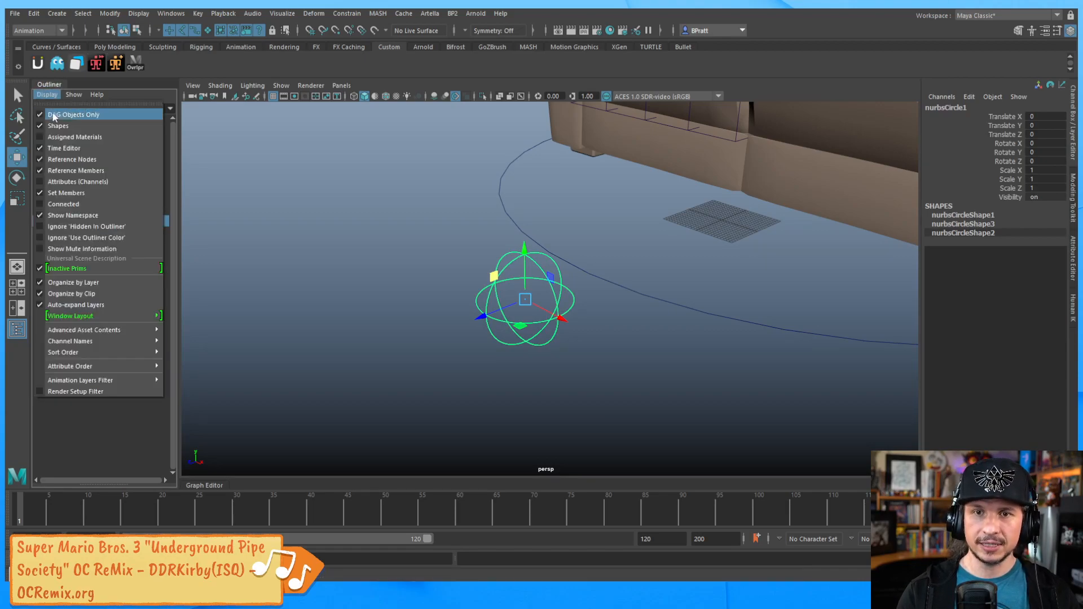
{"action": "left_click", "coordinate": [59, 126]}
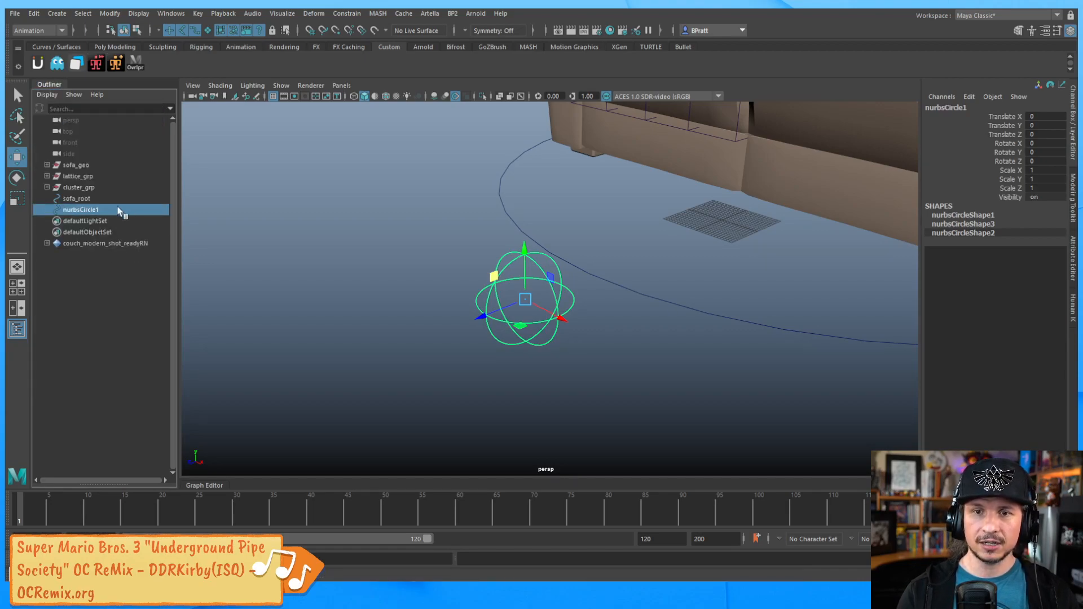
Step: Rename the nurbsCircle1 control as sofa_ctrl_1
{"action": "double_click", "coordinate": [89, 211]}
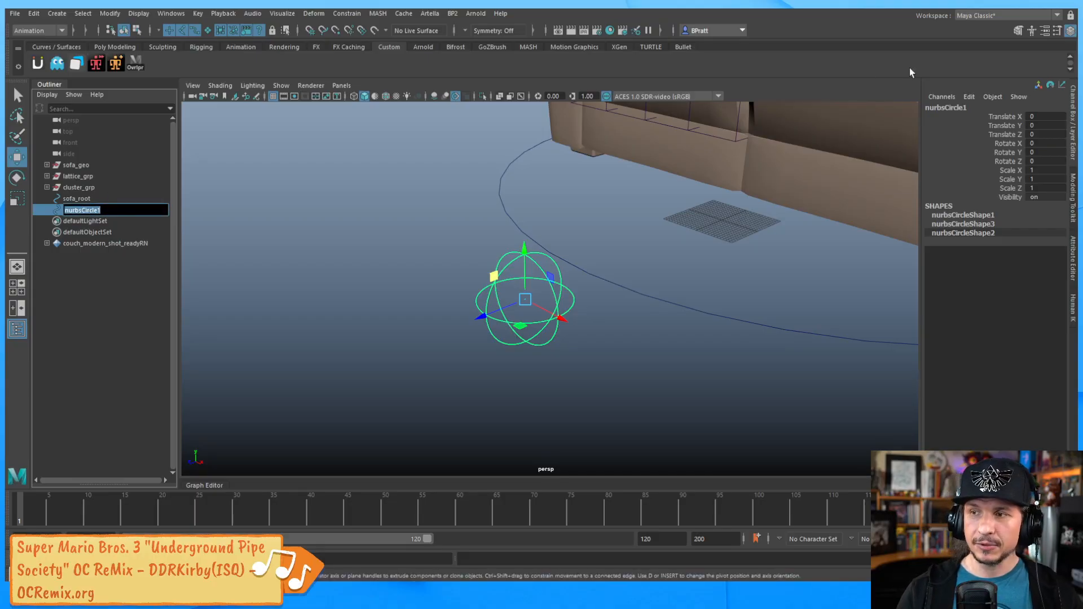
{"action": "left_click", "coordinate": [967, 108]}
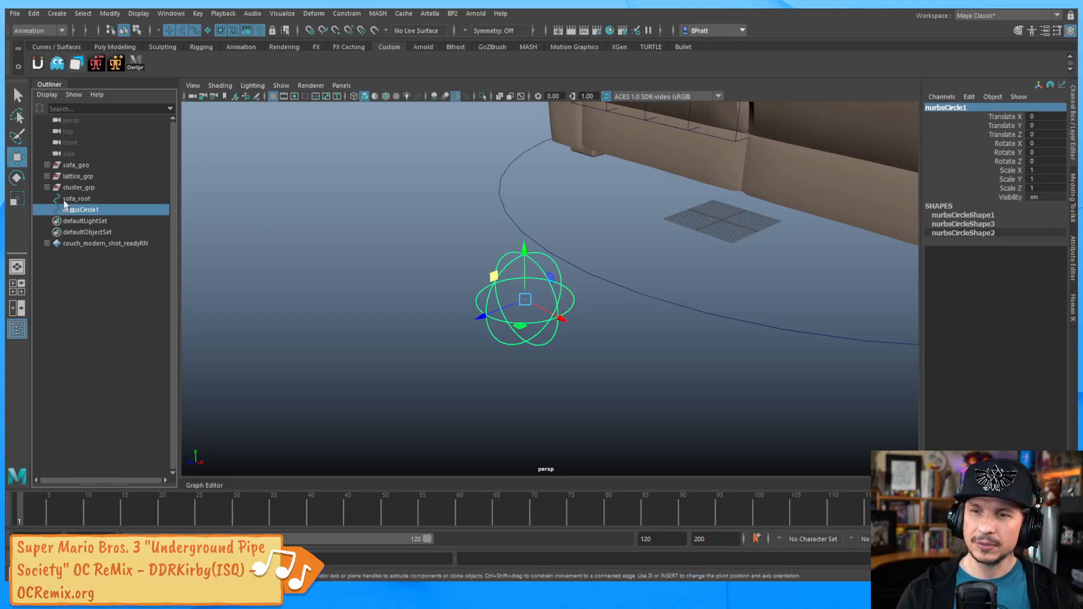
{"action": "scroll", "coordinate": [597, 222], "scroll_direction": "down", "scroll_amount": 4}
{"action": "middle_click_drag", "start_coordinate": [628, 169], "coordinate": [598, 237], "text": "alt"}
{"action": "double_click", "coordinate": [90, 210]}
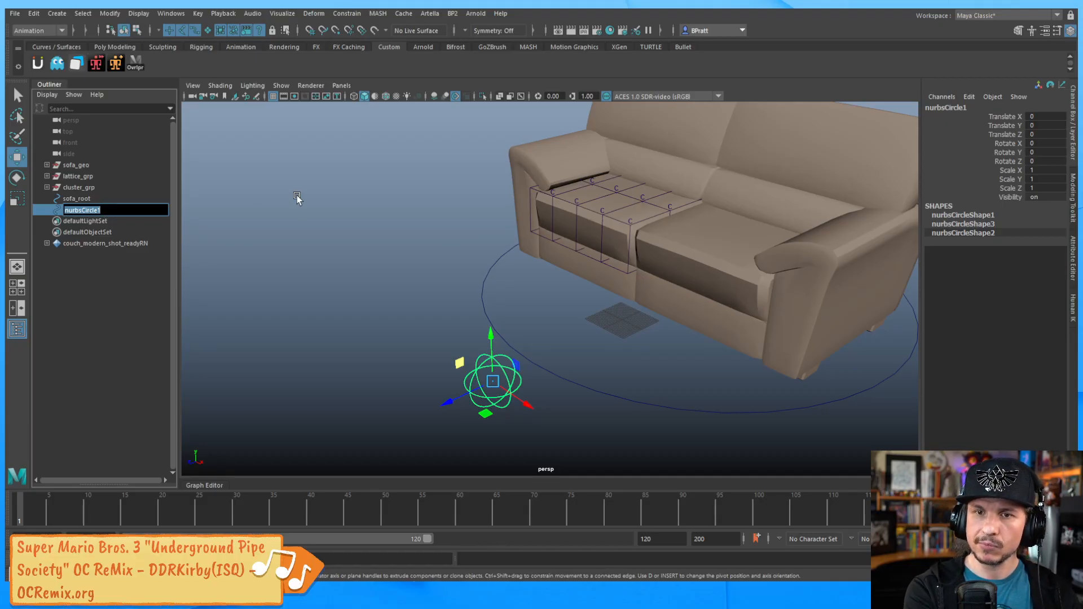
{"action": "type", "text": "sofa_ctrl_1"}
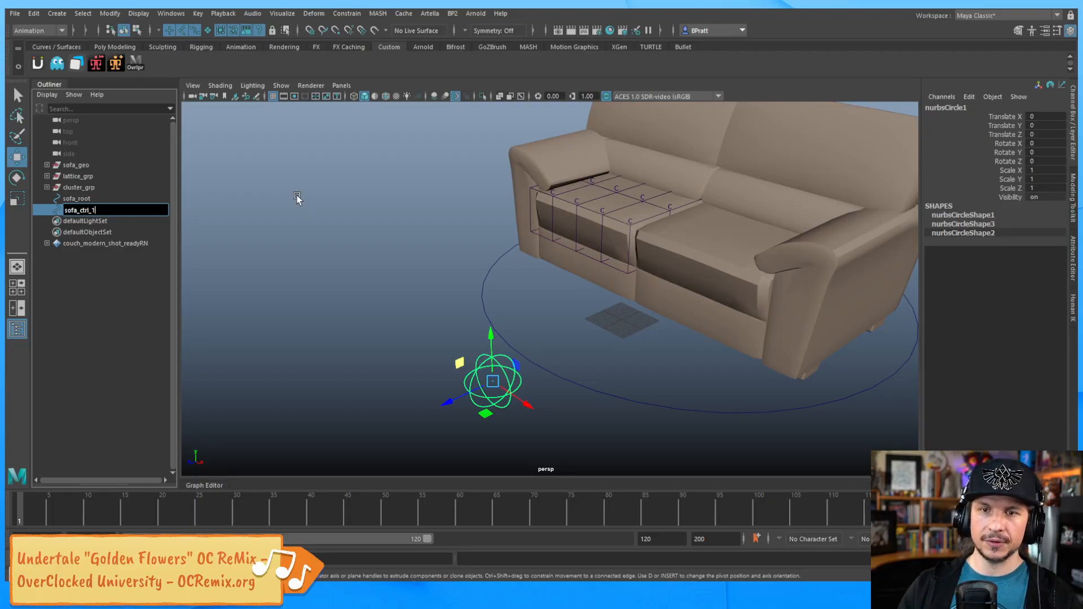
{"action": "key", "text": "Return"}
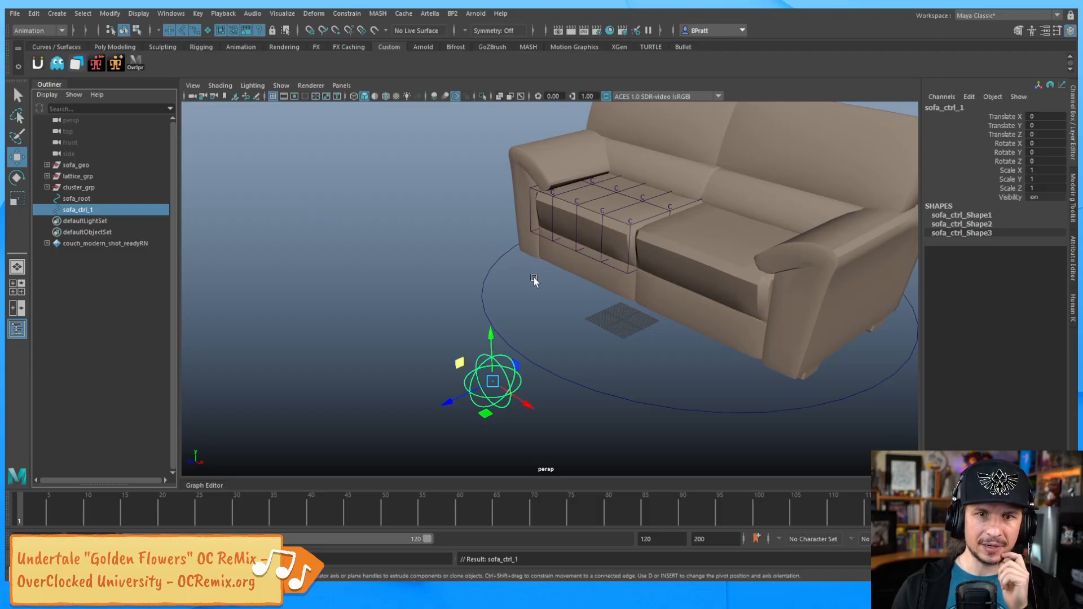
Step: Move sofa_ctrl_1 up in front of the seat cushion, to about 51.6 in Translate Y and 3.4 in Translate Z
{"action": "left_click_drag", "start_coordinate": [628, 180], "coordinate": [584, 162], "text": "alt"}
{"action": "left_click_drag", "start_coordinate": [408, 320], "coordinate": [402, 202]}
{"action": "left_click_drag", "start_coordinate": [502, 202], "coordinate": [432, 291], "text": "alt"}
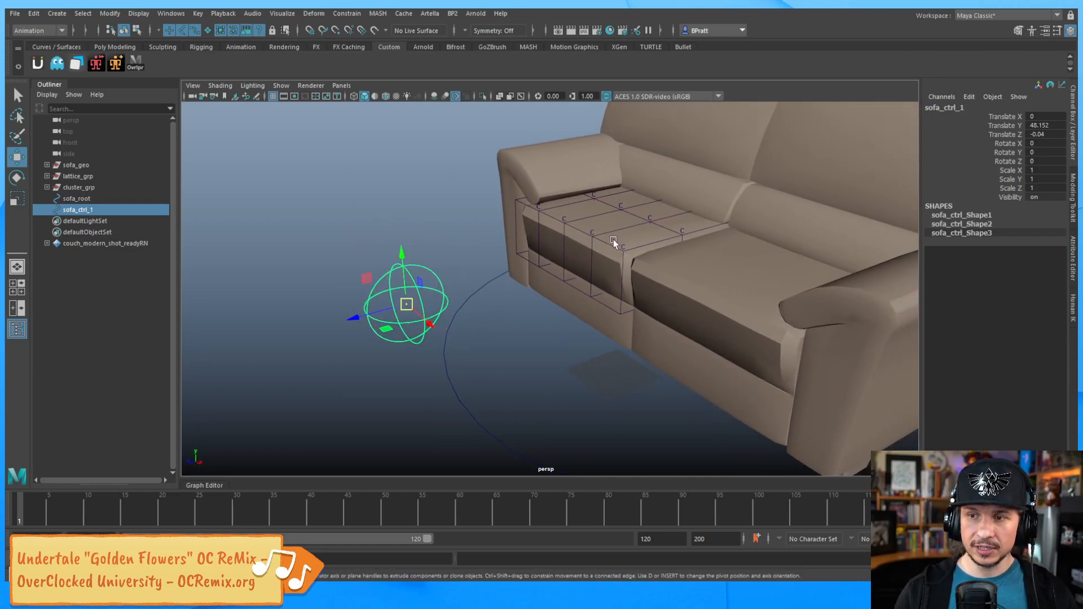
{"action": "left_click_drag", "start_coordinate": [627, 242], "coordinate": [527, 316], "text": "alt"}
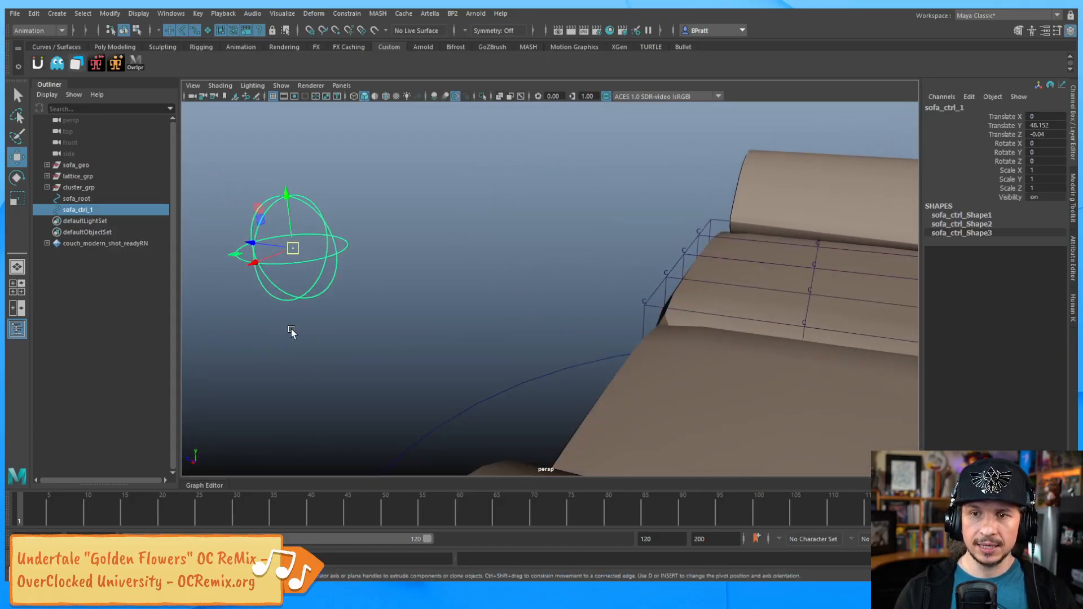
{"action": "mouse_move", "coordinate": [294, 248]}
{"action": "left_mouse_down"}
{"action": "mouse_move", "coordinate": [283, 241]}
{"action": "mouse_move", "coordinate": [300, 215]}
{"action": "mouse_move", "coordinate": [280, 223]}
{"action": "mouse_move", "coordinate": [280, 237]}
{"action": "left_mouse_up"}
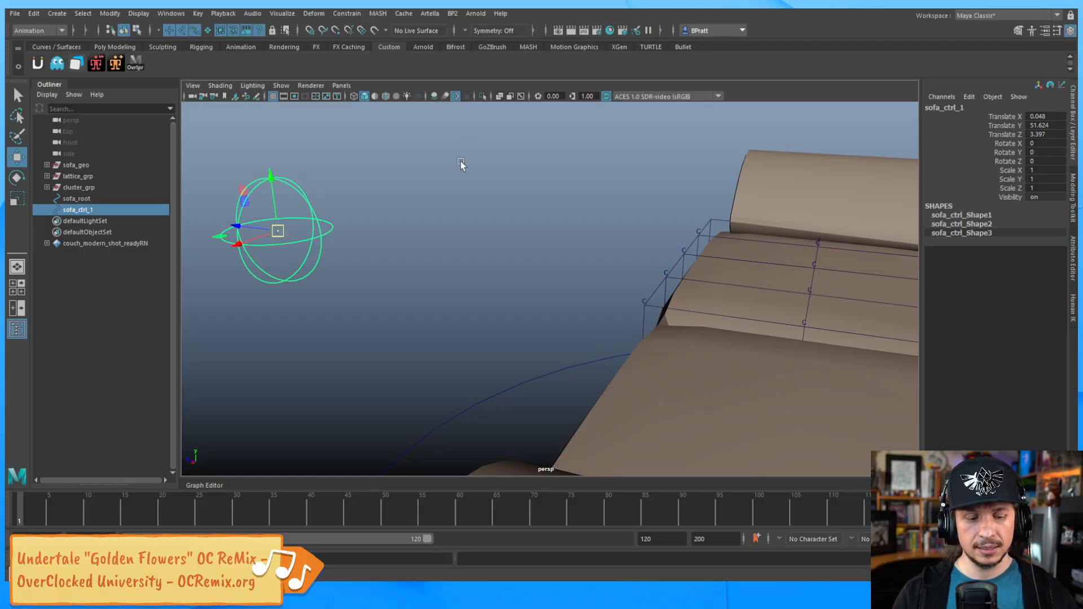
Step: Snap sofa_ctrl_1 onto the lattice's upper front corner point at the sofa's centre, at Translate 0.153, 46.097, -76.812
{"action": "key", "text": "v"}
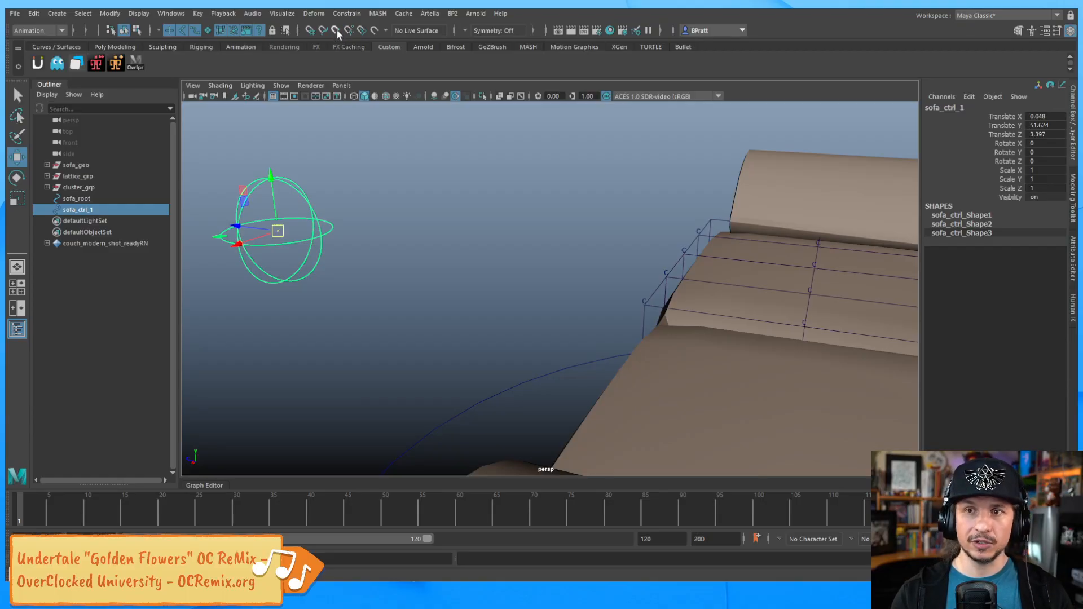
{"action": "left_click", "coordinate": [337, 33]}
{"action": "key", "text": "v"}
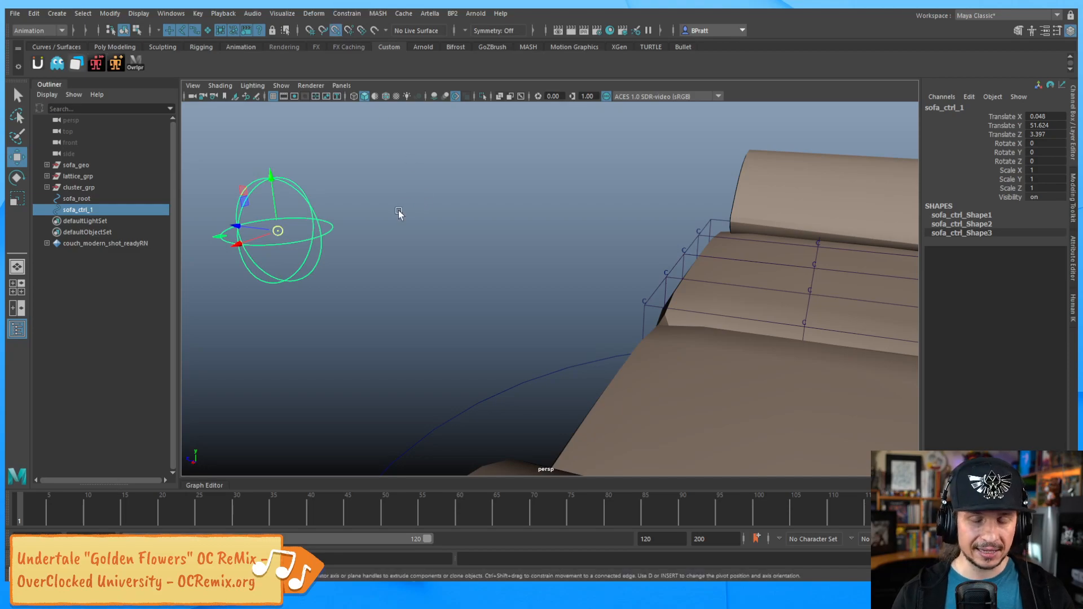
{"action": "middle_click", "coordinate": [644, 299]}
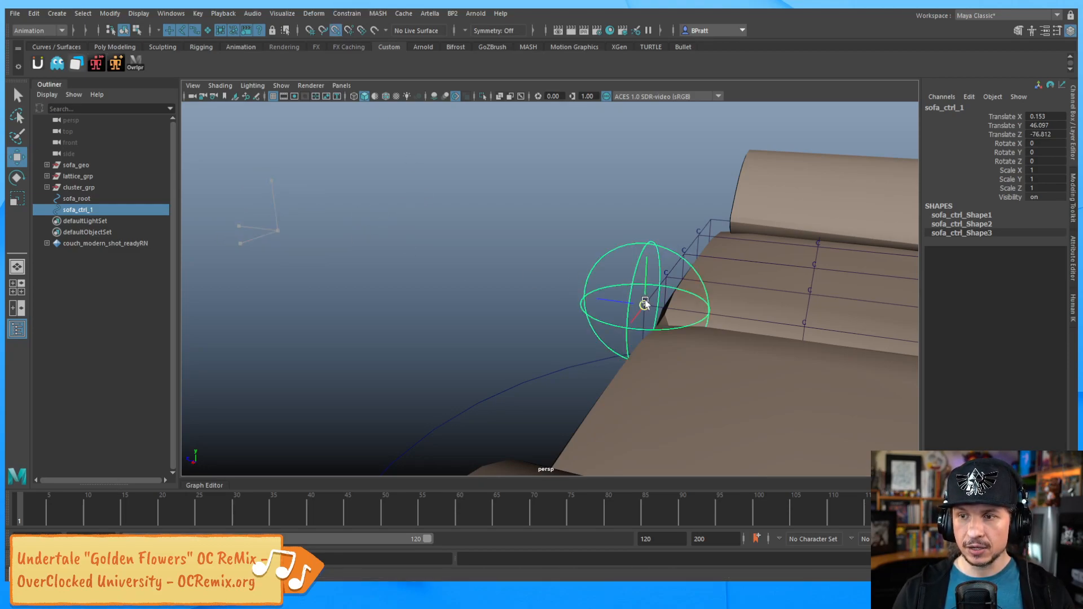
{"action": "left_click_drag", "start_coordinate": [625, 322], "coordinate": [604, 304], "text": "alt"}
{"action": "right_click_drag", "start_coordinate": [605, 305], "coordinate": [789, 288], "text": "alt"}
{"action": "middle_click_drag", "start_coordinate": [790, 288], "coordinate": [658, 288], "text": "alt"}
{"action": "left_click_drag", "start_coordinate": [658, 287], "coordinate": [629, 287], "text": "alt"}
{"action": "left_click_drag", "start_coordinate": [477, 257], "coordinate": [325, 244]}
{"action": "key", "text": "v"}
{"action": "middle_click", "coordinate": [517, 260]}
Step: Scale sofa_ctrl_1 uniformly to about 0.264 and freeze its transformations
{"action": "left_click_drag", "start_coordinate": [540, 232], "coordinate": [485, 344], "text": "alt"}
{"action": "key", "text": "r"}
{"action": "left_click_drag", "start_coordinate": [484, 343], "coordinate": [597, 336], "text": "alt"}
{"action": "left_click_drag", "start_coordinate": [650, 287], "coordinate": [589, 317]}
{"action": "key", "text": "w"}
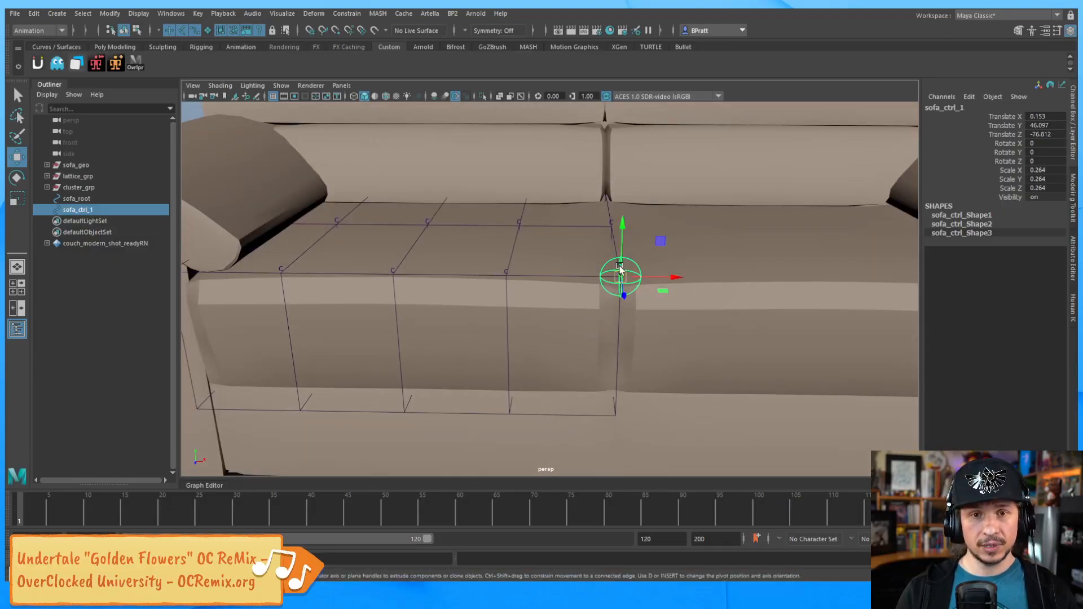
{"action": "left_click", "coordinate": [110, 13]}
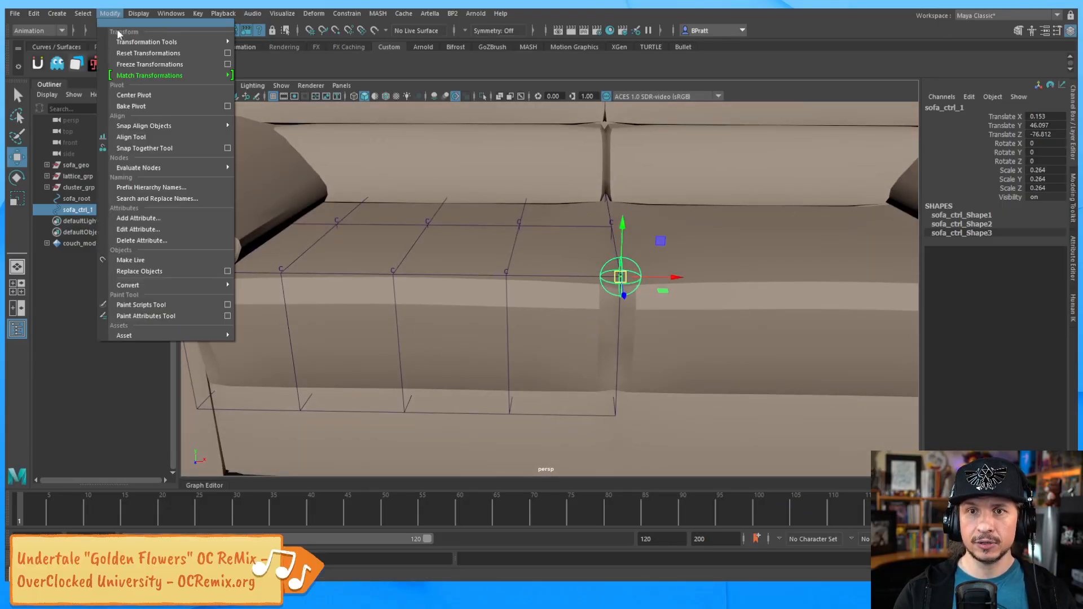
{"action": "left_click", "coordinate": [145, 65]}
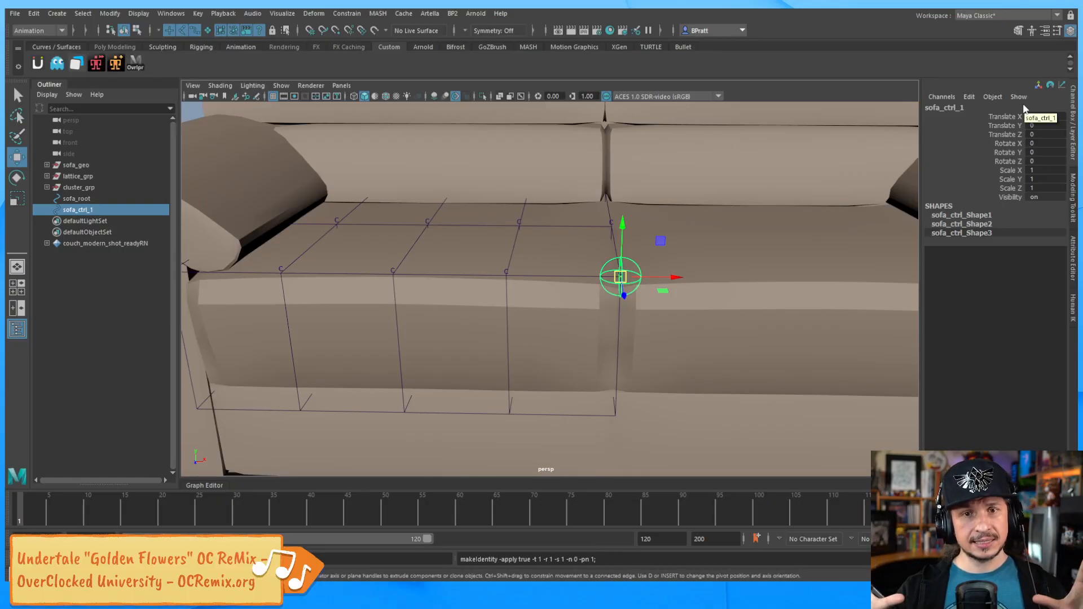
Step: Hide the sofa_geo group so only the lattice, clusters and controls show
{"action": "left_click_drag", "start_coordinate": [588, 230], "coordinate": [572, 305], "text": "alt"}
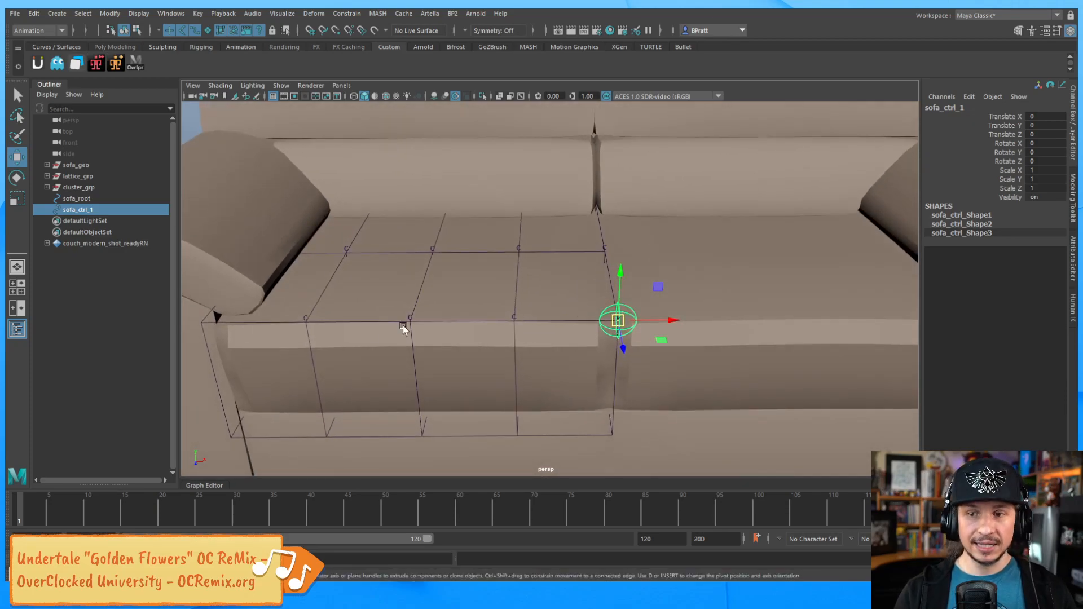
{"action": "left_click_drag", "start_coordinate": [573, 341], "coordinate": [540, 331], "text": "alt"}
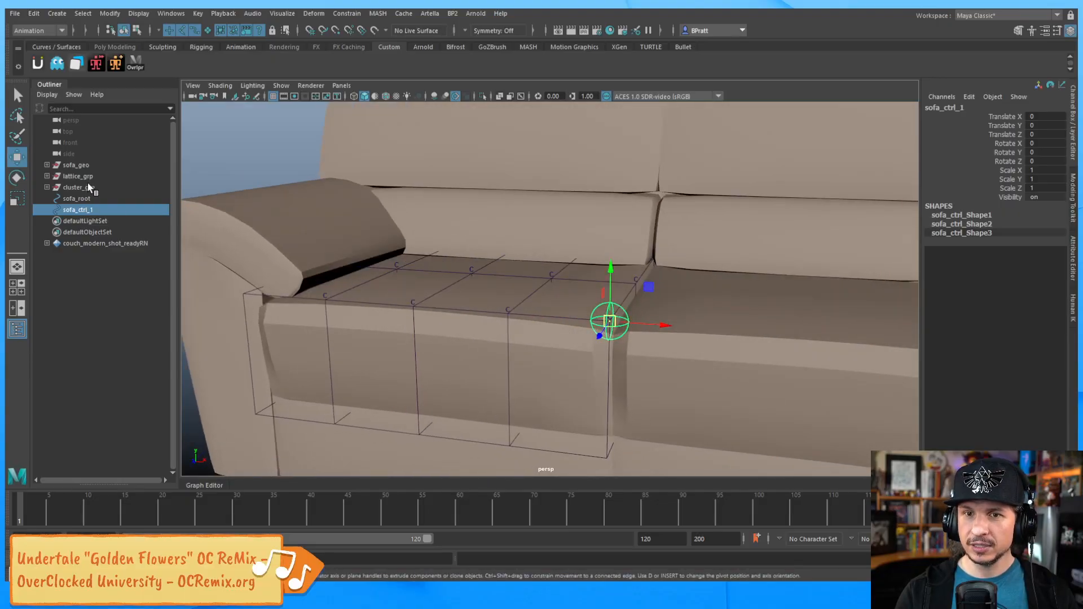
{"action": "left_click", "coordinate": [86, 164]}
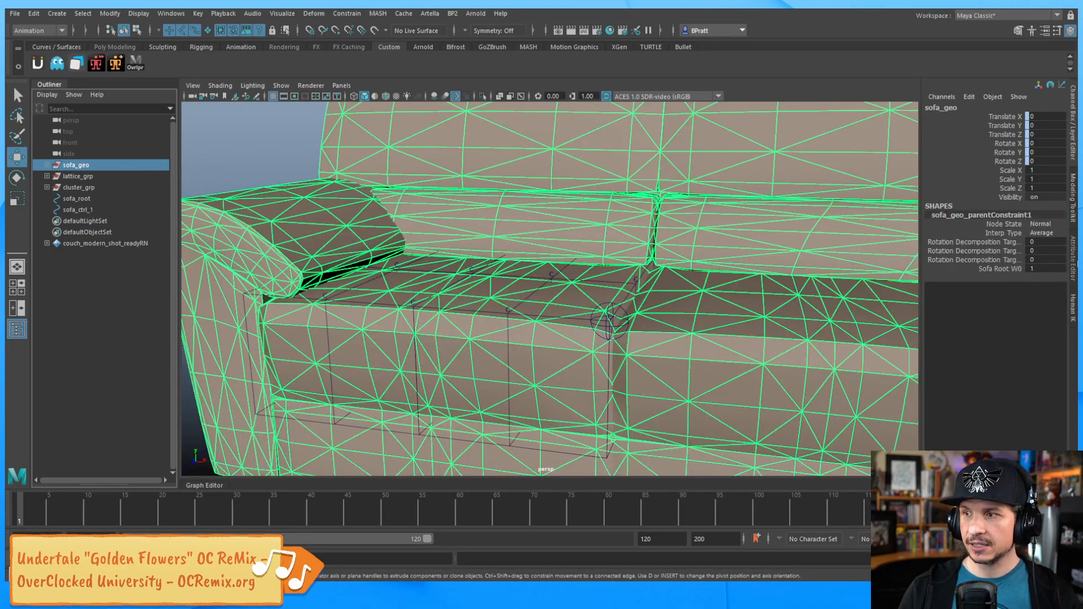
{"action": "key", "text": "ctrl+h"}
{"action": "left_click_drag", "start_coordinate": [572, 202], "coordinate": [611, 284], "text": "alt"}
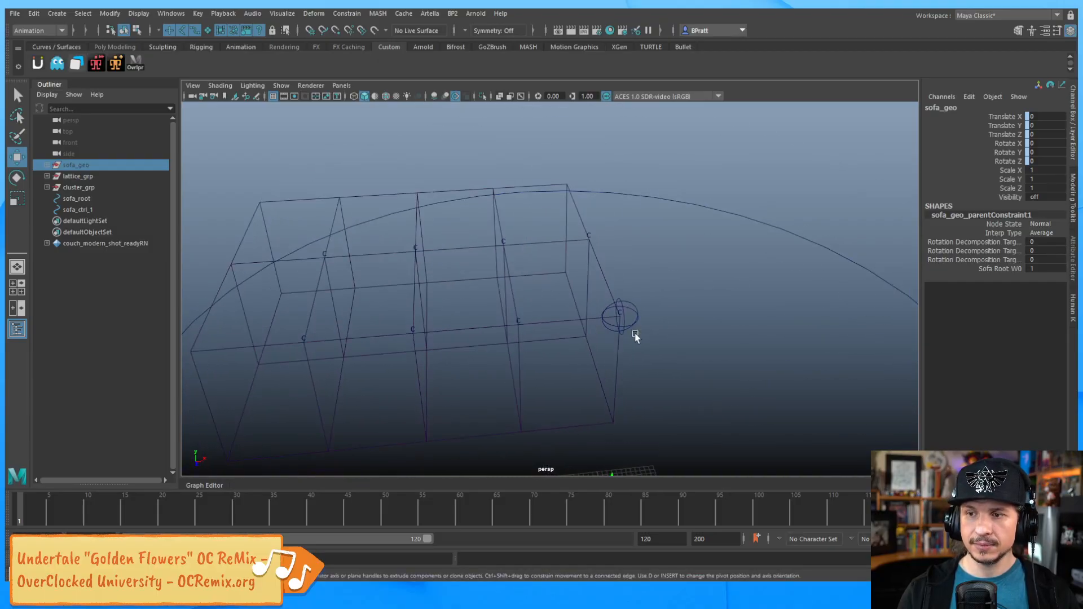
Step: Duplicate the sofa_ctrl_1 control
{"action": "left_click_drag", "start_coordinate": [635, 335], "coordinate": [634, 334]}
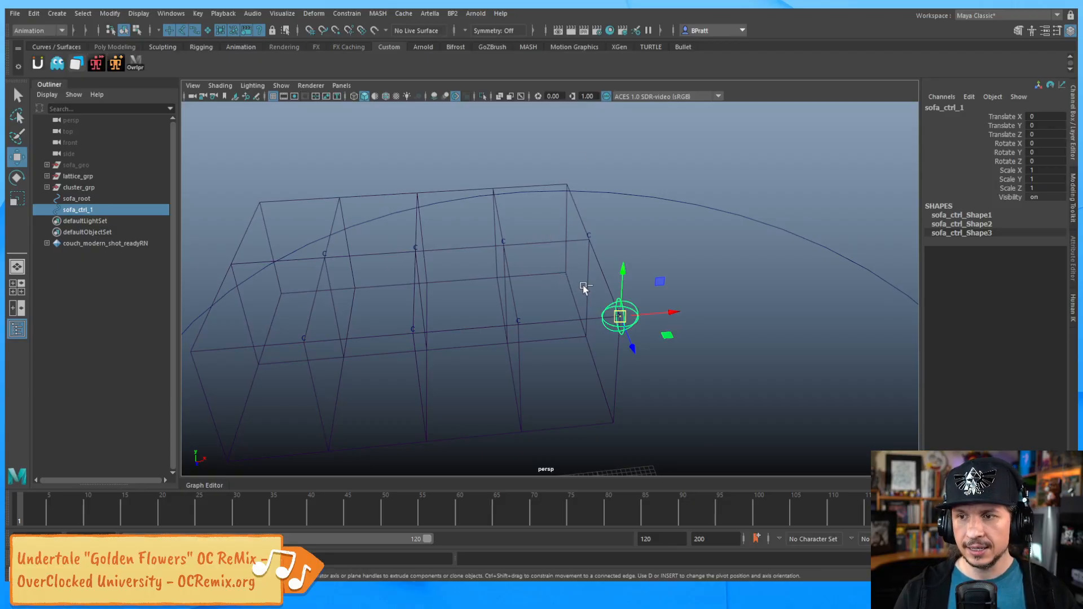
{"action": "key", "text": "ctrl+d"}
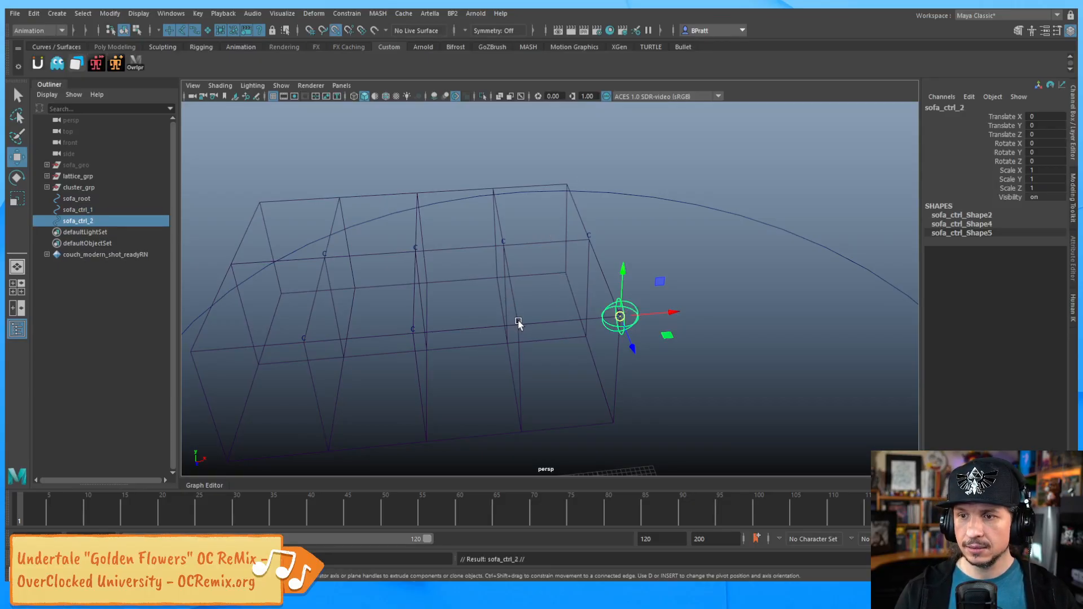
{"action": "middle_click", "coordinate": [518, 319]}
{"action": "middle_click", "coordinate": [412, 328]}
{"action": "key", "text": "ctrl+z"}
{"action": "key", "text": "ctrl+z"}
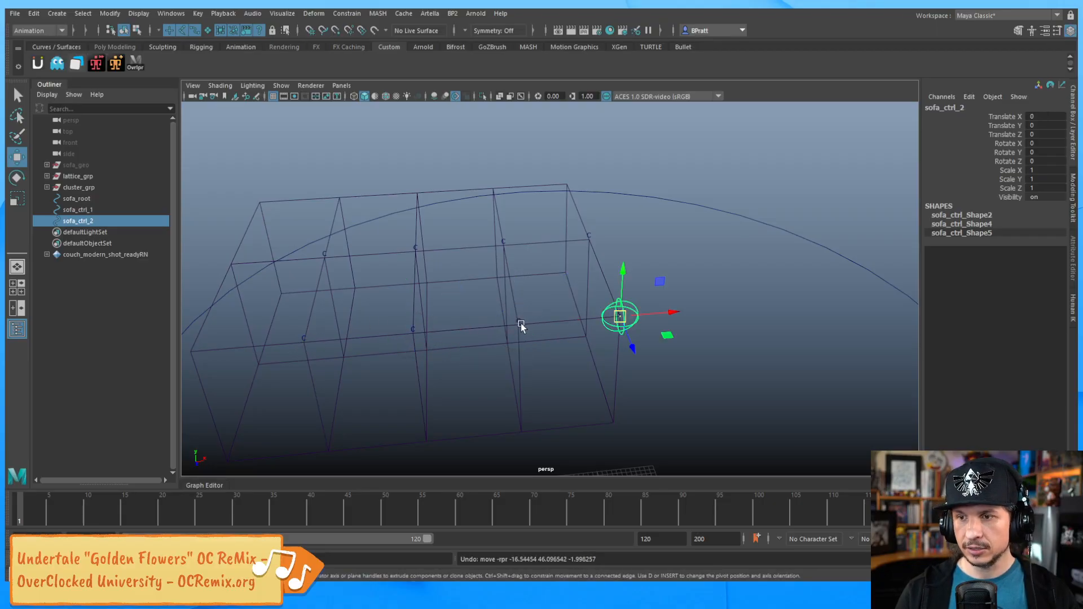
Step: Place sofa_ctrl_2 and its duplicates sofa_ctrl_3 and sofa_ctrl_4 on the lattice's front-row points at Translate X -16.697, -33.395 and -50.092
{"action": "key", "text": "shift+d"}
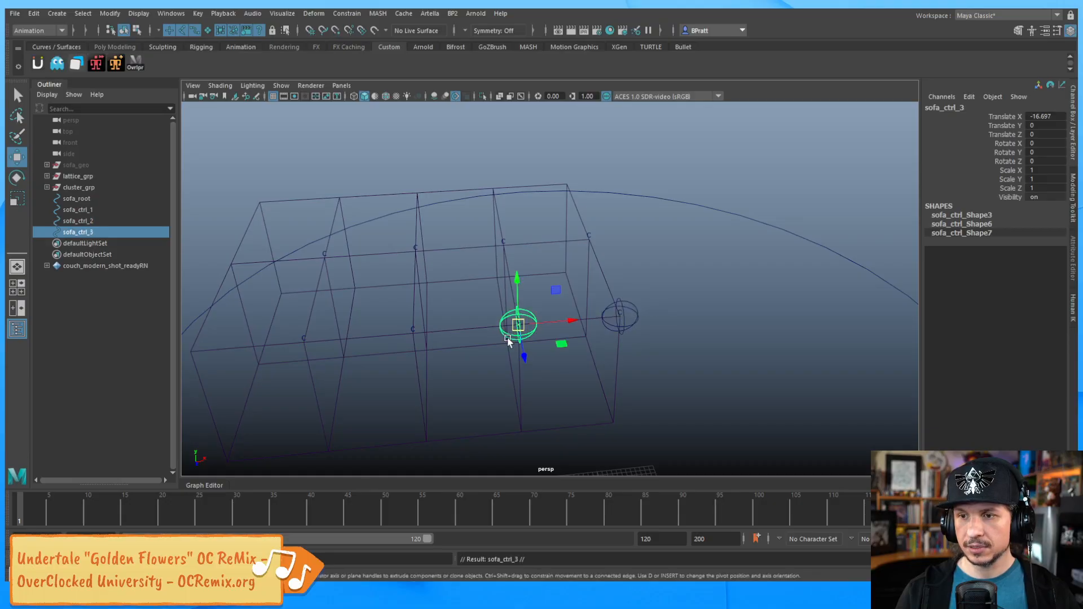
{"action": "key", "text": "shift+d"}
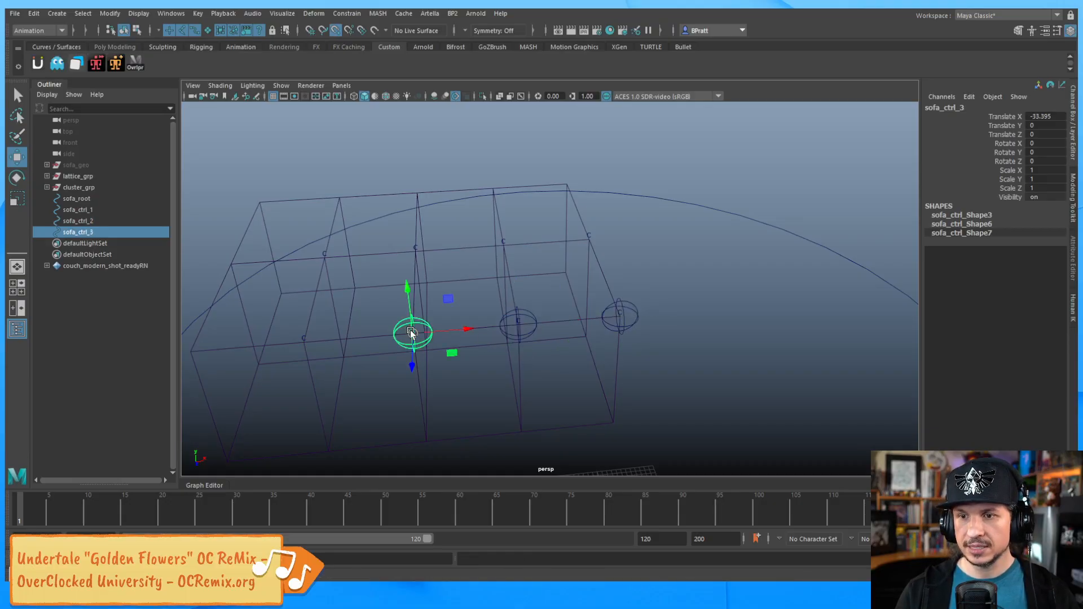
{"action": "key", "text": "v"}
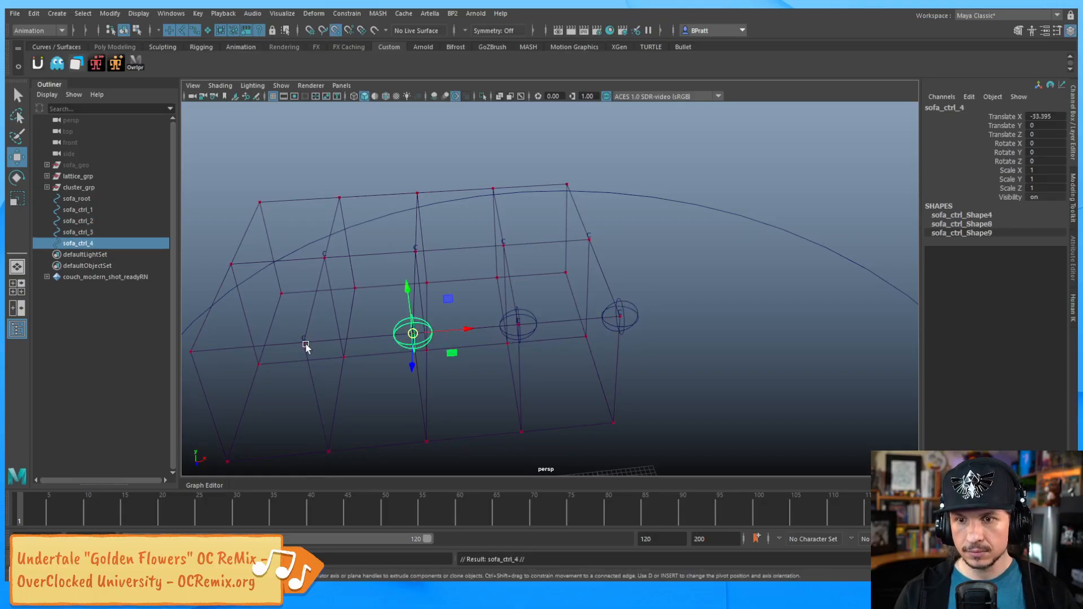
{"action": "middle_click_drag", "start_coordinate": [305, 344], "coordinate": [302, 338]}
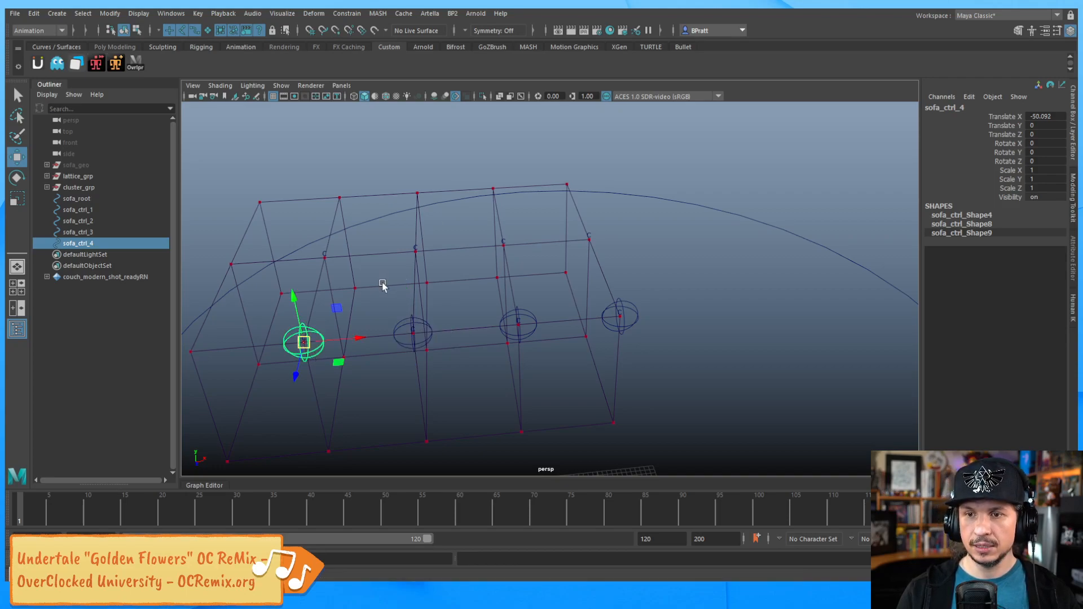
Step: Duplicate four more controls, sofa_ctrl_5 to sofa_ctrl_8, snapping them along the second lattice row at Translate Z -26.726, from Translate X 0 to -50.092
{"action": "key", "text": "shift+d"}
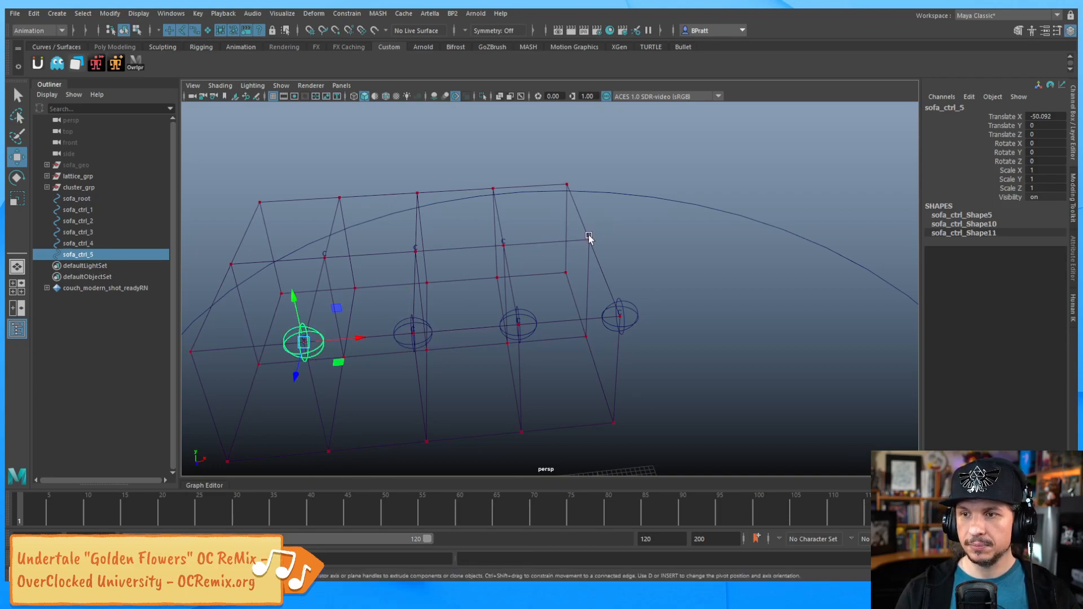
{"action": "key", "text": "v"}
{"action": "middle_click_drag", "start_coordinate": [588, 240], "coordinate": [587, 237]}
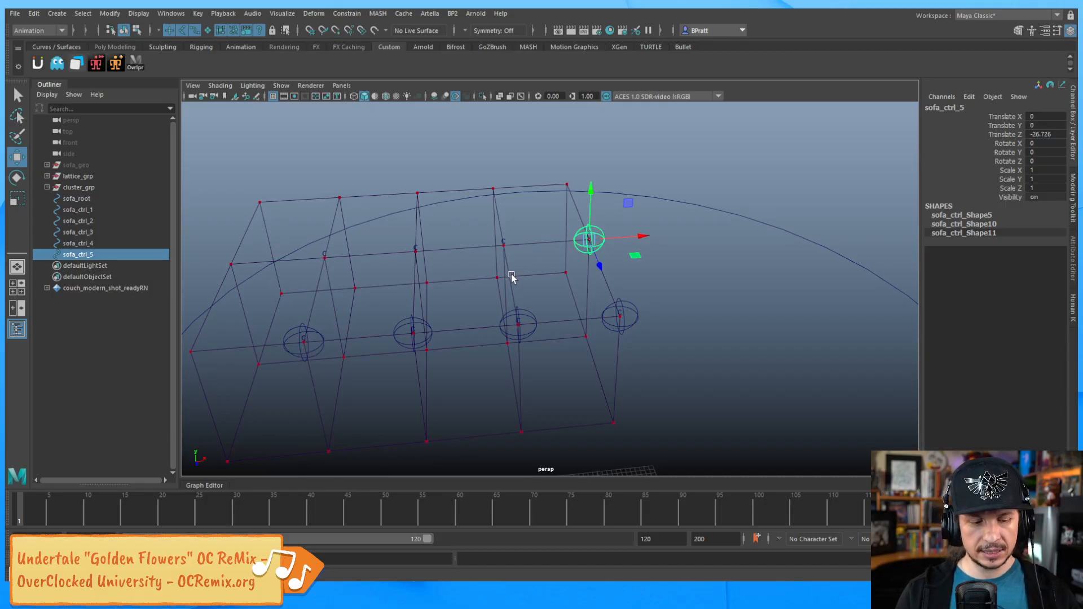
{"action": "key", "text": "ctrl+d"}
{"action": "key", "text": "v"}
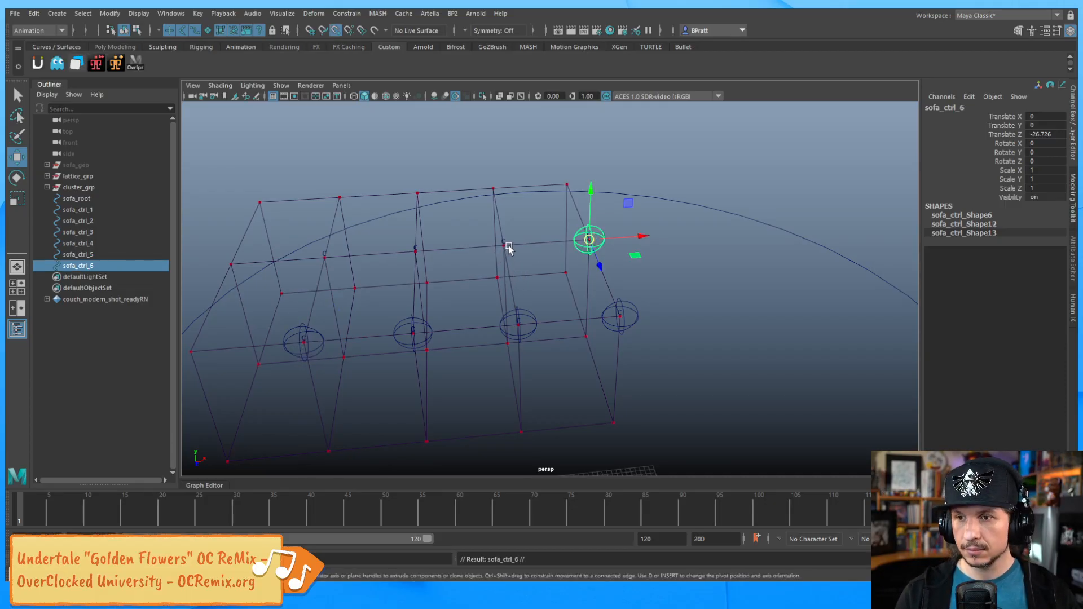
{"action": "middle_click_drag", "start_coordinate": [509, 249], "coordinate": [505, 246]}
{"action": "key", "text": "ctrl+d"}
{"action": "key", "text": "v"}
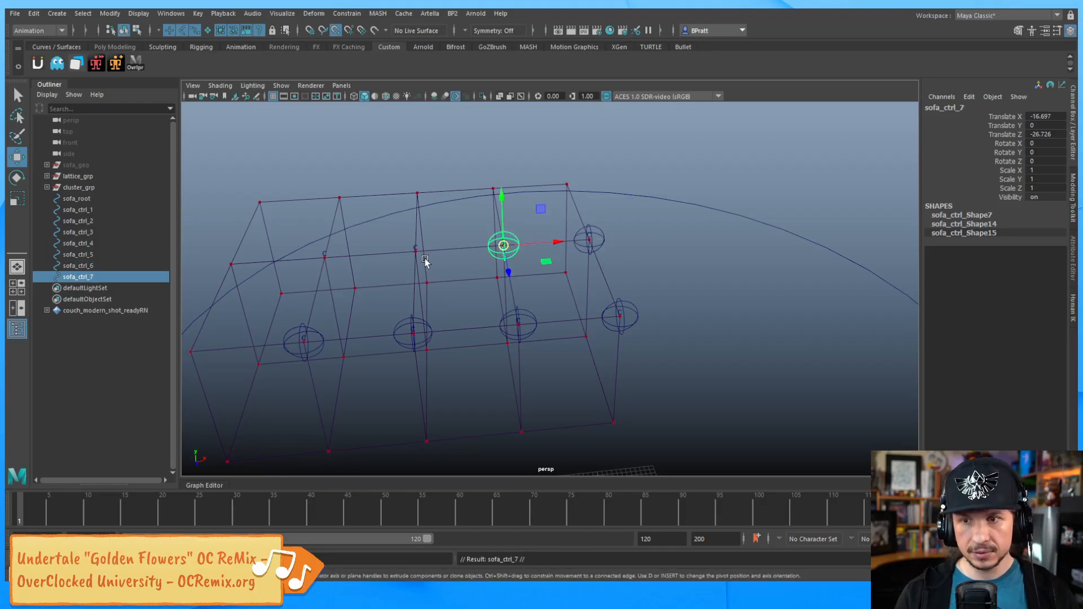
{"action": "middle_click_drag", "start_coordinate": [416, 249], "coordinate": [416, 251]}
{"action": "key", "text": "ctrl+d"}
{"action": "key", "text": "v"}
{"action": "middle_click_drag", "start_coordinate": [326, 260], "coordinate": [326, 259]}
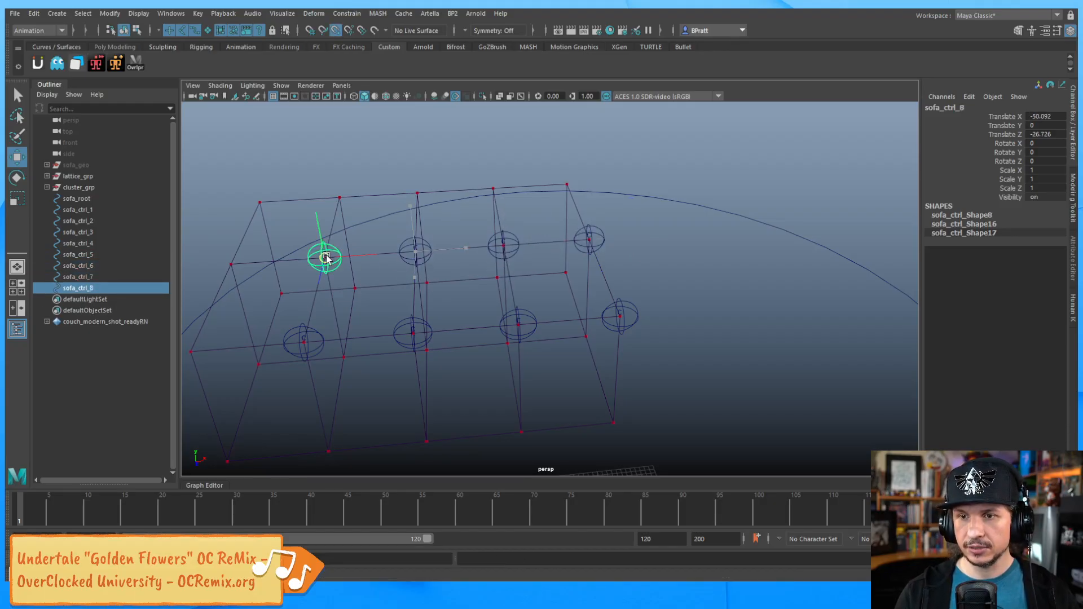
Step: Hide lattice_grp by setting its Visibility to 0
{"action": "left_click_drag", "start_coordinate": [536, 242], "coordinate": [501, 283], "text": "alt"}
{"action": "key", "text": "F8"}
{"action": "key", "text": "F8"}
{"action": "left_click", "coordinate": [418, 224]}
{"action": "left_click", "coordinate": [70, 198]}
{"action": "left_click", "coordinate": [73, 187]}
{"action": "left_click", "coordinate": [75, 177]}
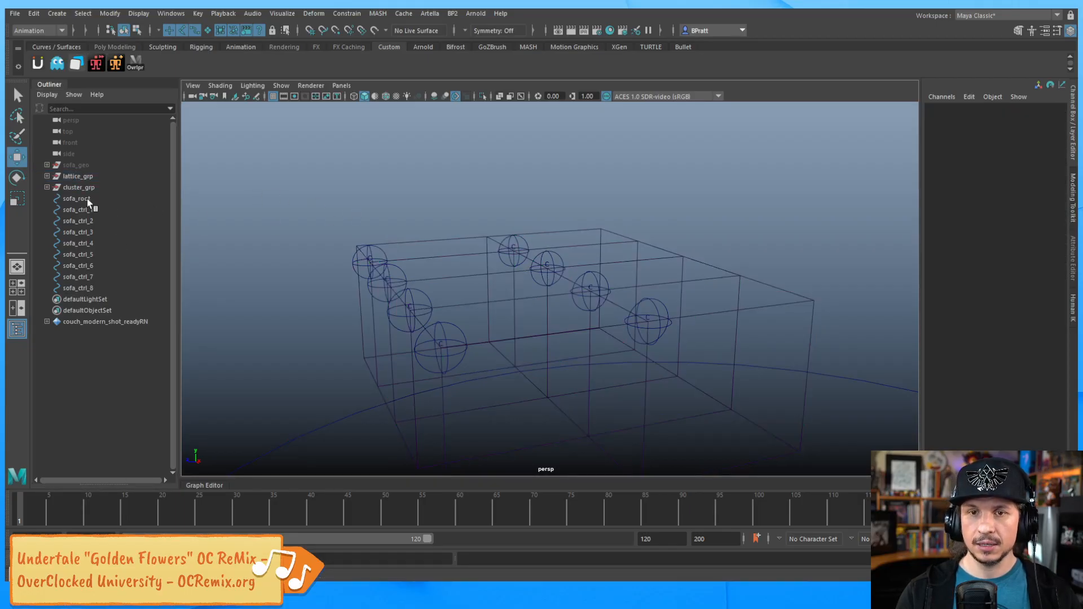
{"action": "left_click", "coordinate": [79, 198]}
{"action": "left_click_drag", "start_coordinate": [282, 321], "coordinate": [222, 257], "text": "alt"}
{"action": "left_click", "coordinate": [78, 177]}
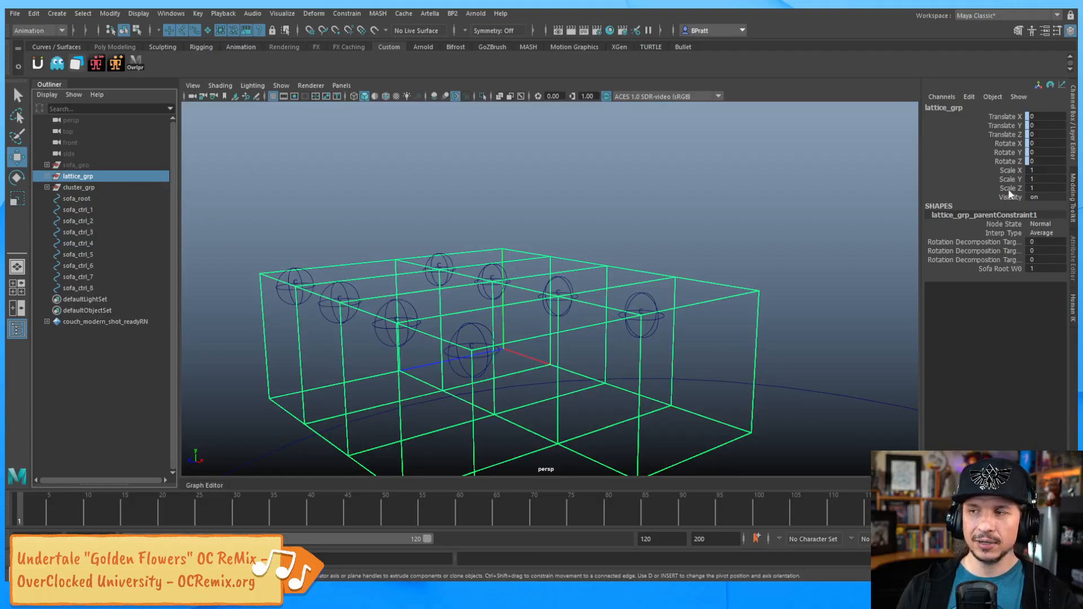
{"action": "left_click", "coordinate": [1044, 197]}
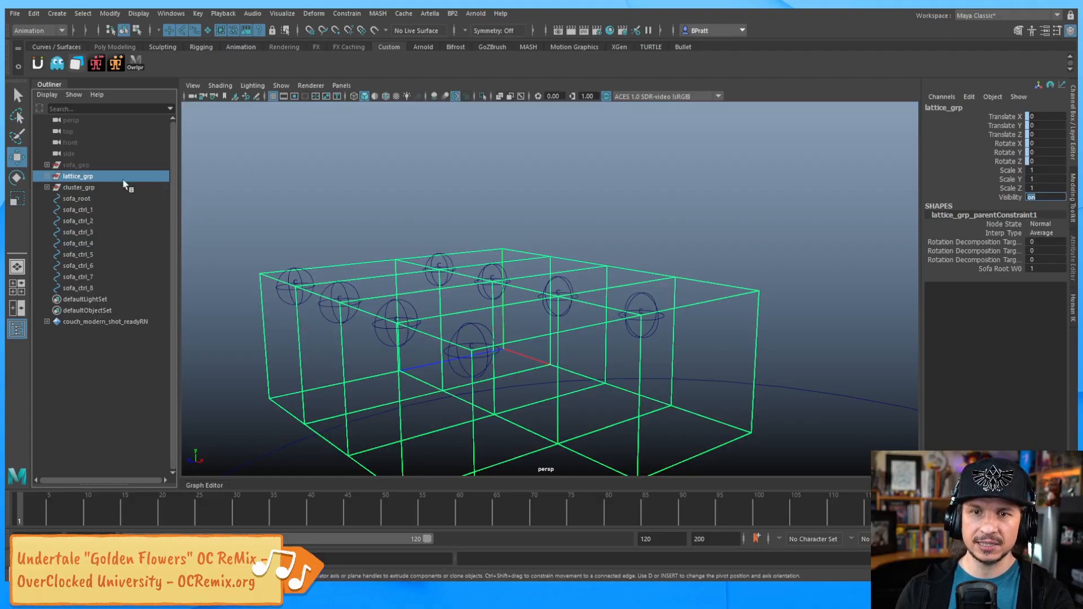
{"action": "type", "text": "0"}
{"action": "key", "text": "Return"}
Step: Bring up the Connection Editor with sofa_ctrl_1 selected and move the window clear of the controls
{"action": "left_click_drag", "start_coordinate": [481, 333], "coordinate": [550, 325], "text": "alt"}
{"action": "left_click", "coordinate": [551, 328]}
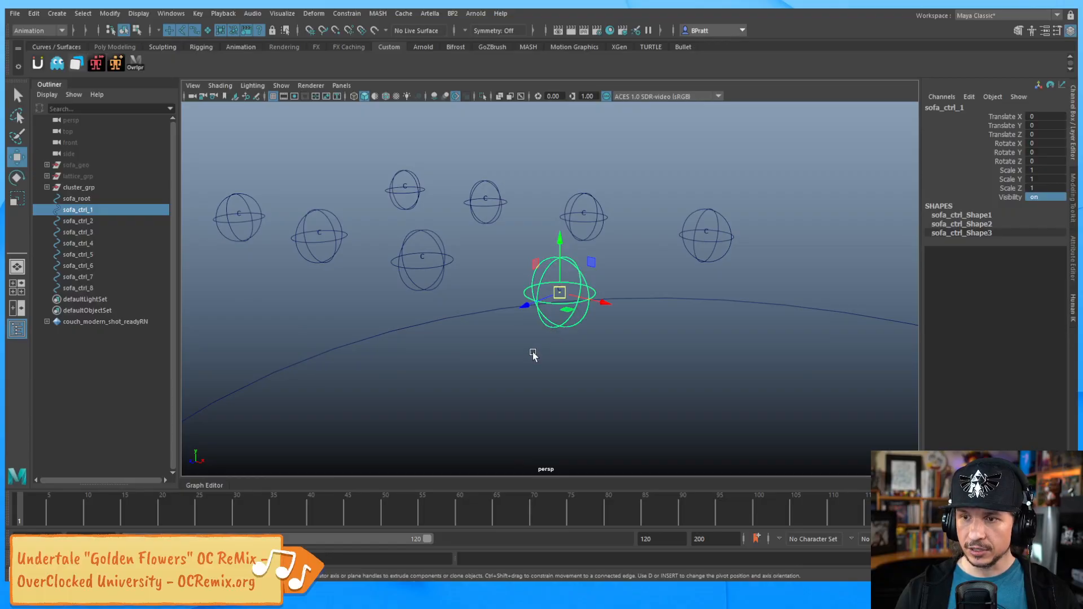
{"action": "key", "text": "q"}
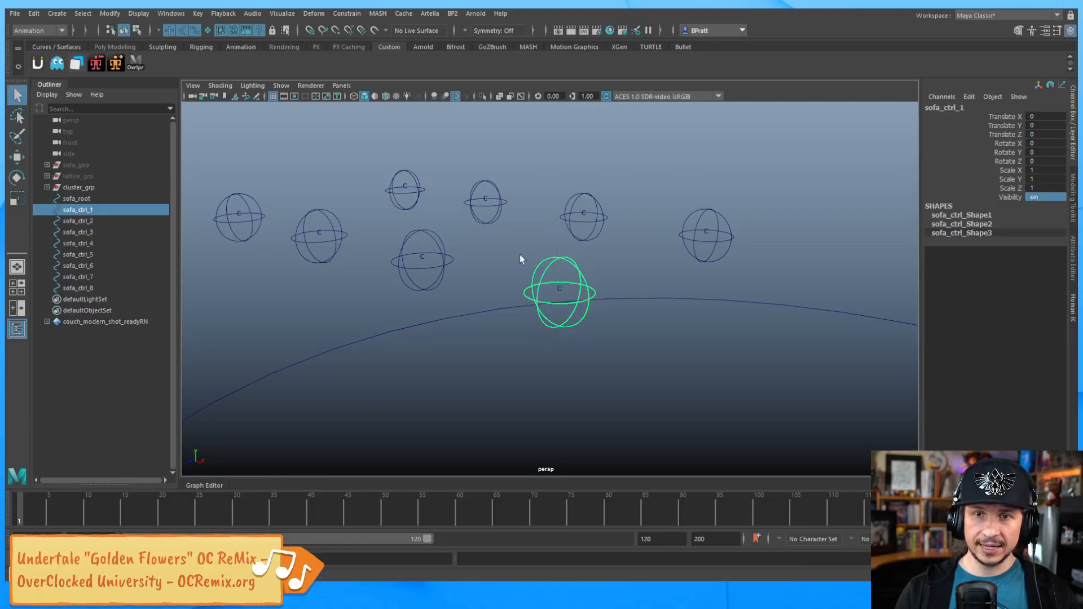
{"action": "left_click", "coordinate": [171, 13]}
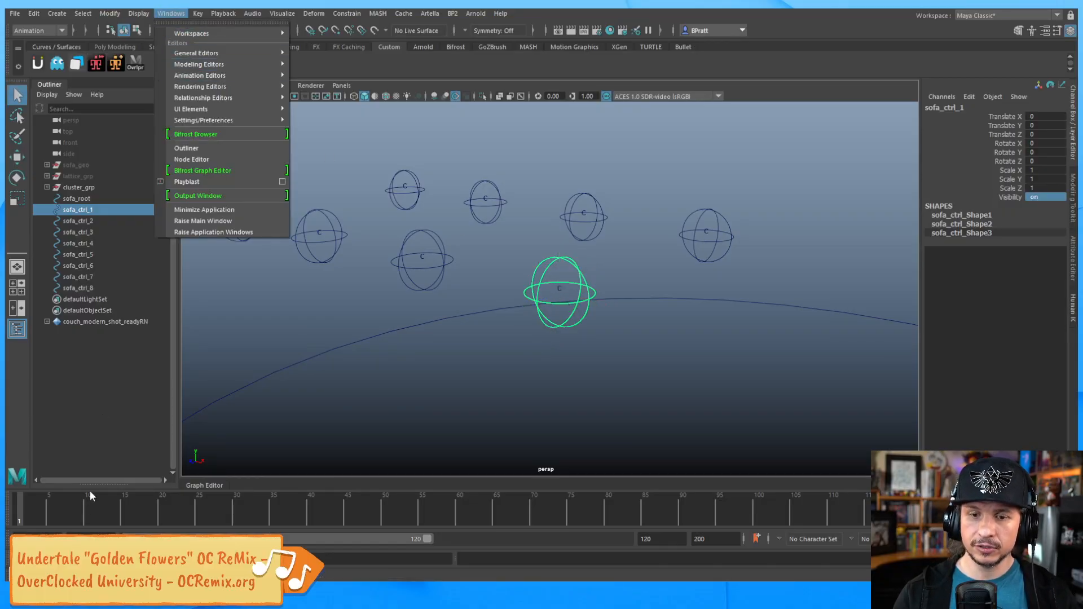
{"action": "left_click", "coordinate": [84, 567]}
{"action": "left_click", "coordinate": [74, 570]}
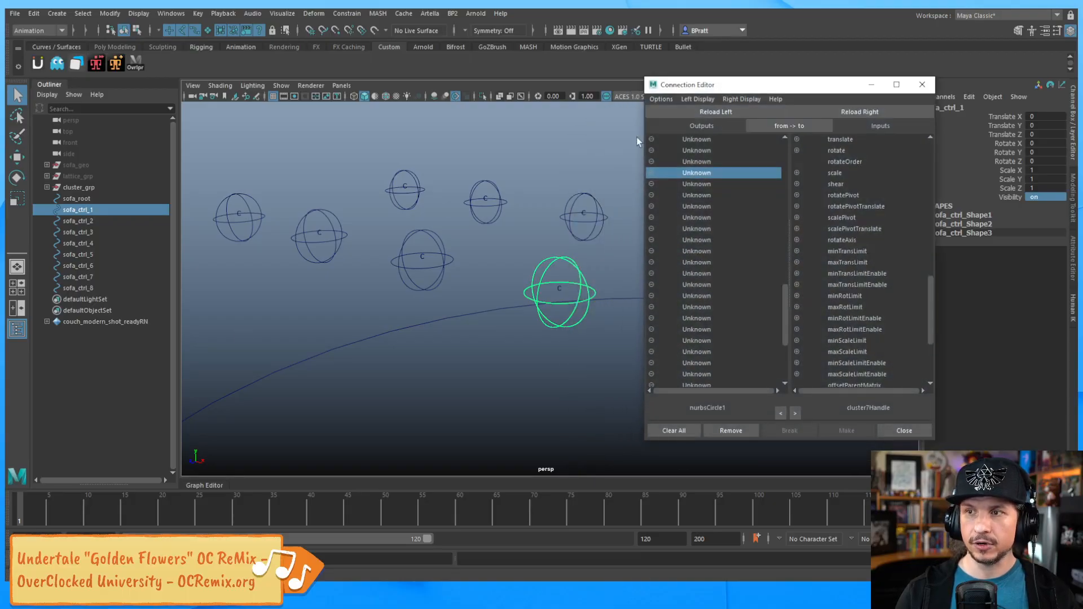
{"action": "left_click", "coordinate": [171, 13]}
{"action": "mouse_move", "coordinate": [226, 52]}
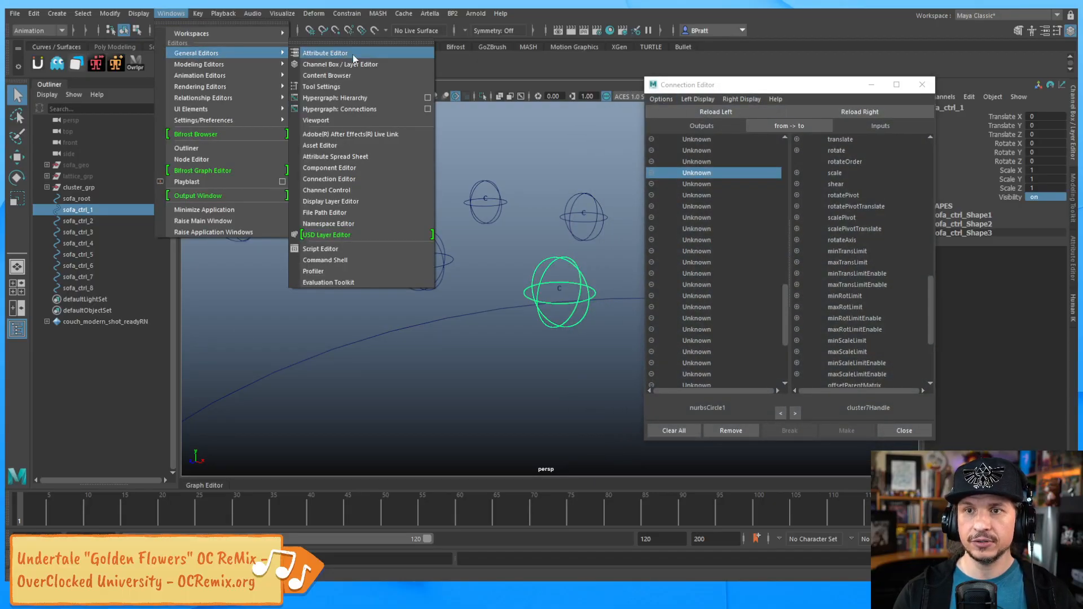
{"action": "left_click", "coordinate": [762, 79]}
{"action": "left_click_drag", "start_coordinate": [798, 92], "coordinate": [833, 94]}
Step: Load sofa_ctrl_1 as the source and the cluster handle inside it as the target in the Connection Editor
{"action": "left_click", "coordinate": [581, 282]}
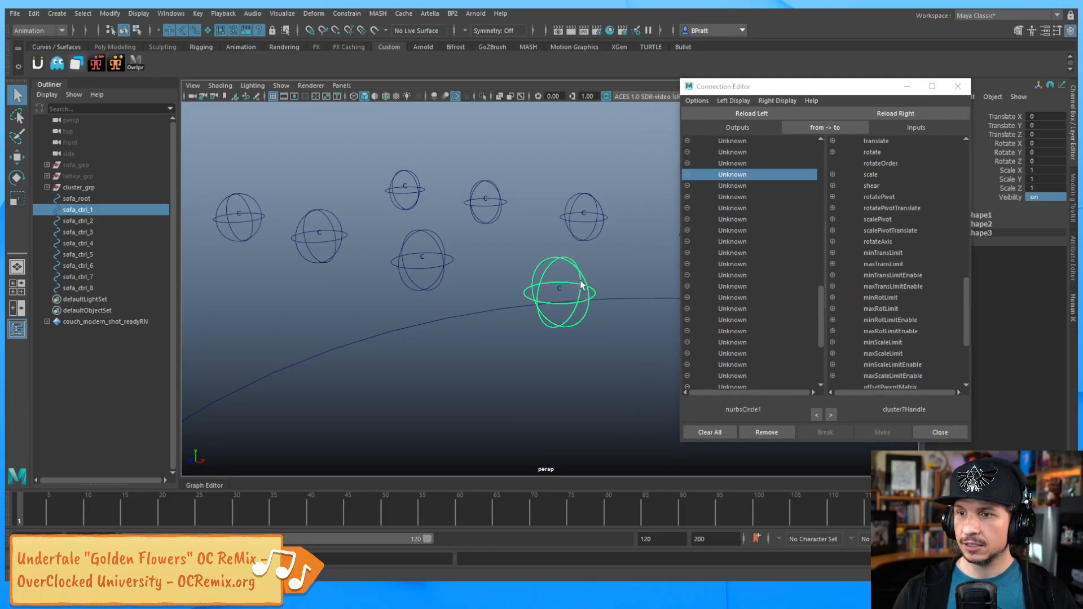
{"action": "left_click", "coordinate": [744, 113]}
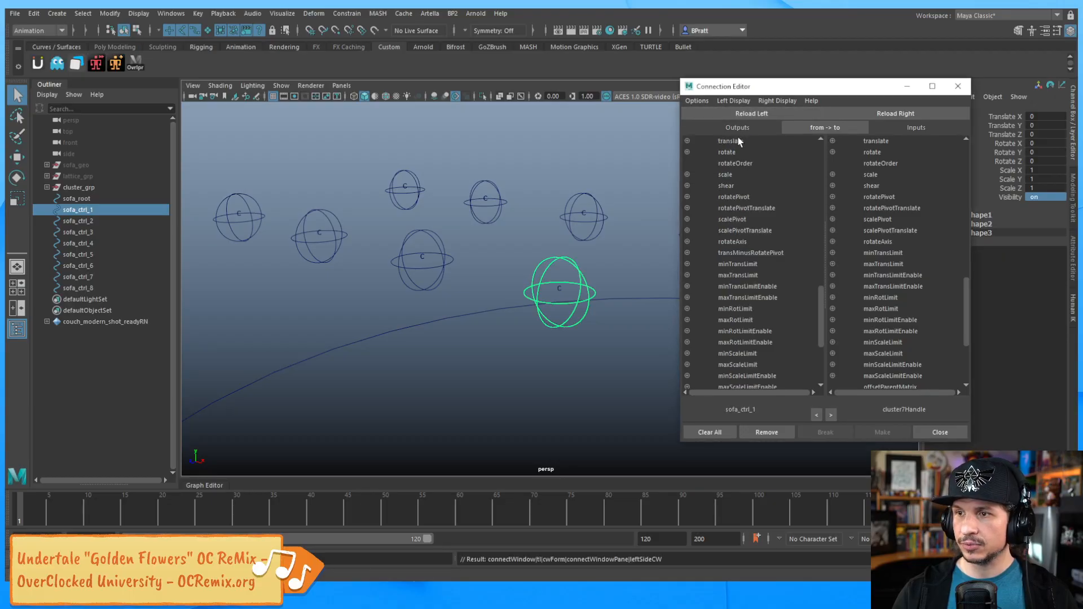
{"action": "left_click", "coordinate": [561, 289]}
{"action": "left_click", "coordinate": [879, 113]}
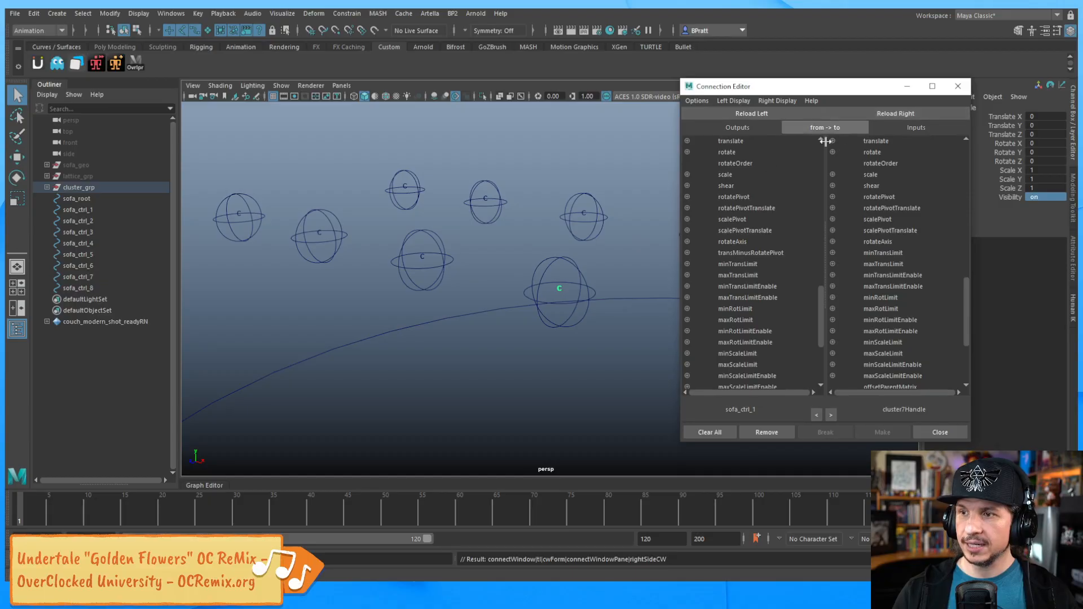
Step: Connect the translate, rotate and scale of sofa_ctrl_1 to the matching attributes of cluster7Handle
{"action": "left_click", "coordinate": [734, 142]}
{"action": "left_click", "coordinate": [894, 142]}
{"action": "left_click", "coordinate": [727, 152]}
{"action": "left_click", "coordinate": [872, 153]}
{"action": "left_click", "coordinate": [733, 176]}
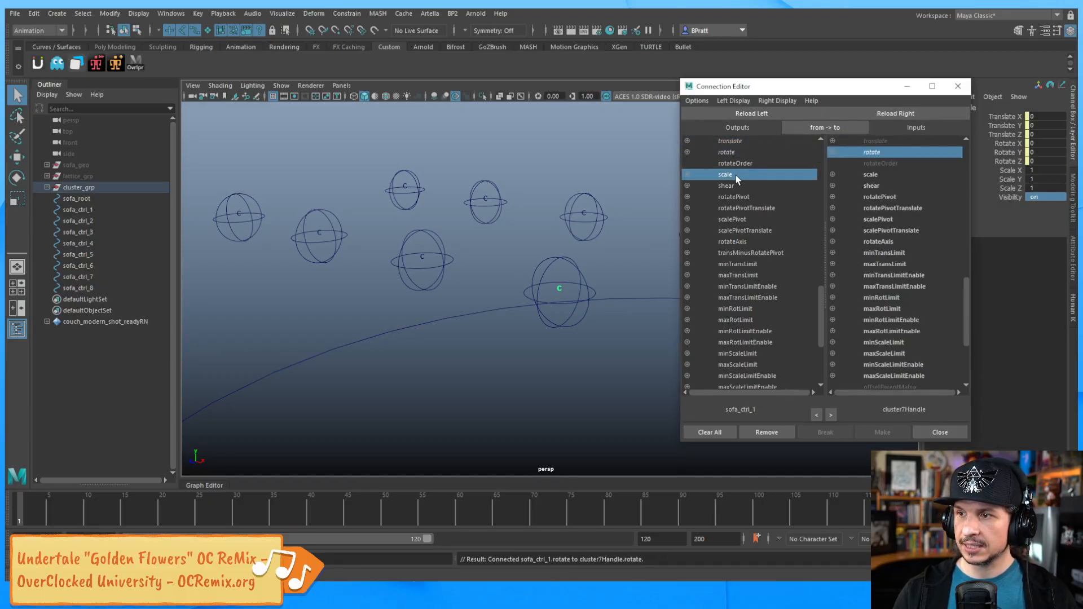
{"action": "left_click", "coordinate": [869, 175]}
Step: Load sofa_ctrl_2 as the source and the cluster handle inside it as the target in the Connection Editor
{"action": "left_click", "coordinate": [433, 278]}
{"action": "left_click_drag", "start_coordinate": [423, 261], "coordinate": [445, 257], "text": "alt"}
{"action": "left_click", "coordinate": [706, 114]}
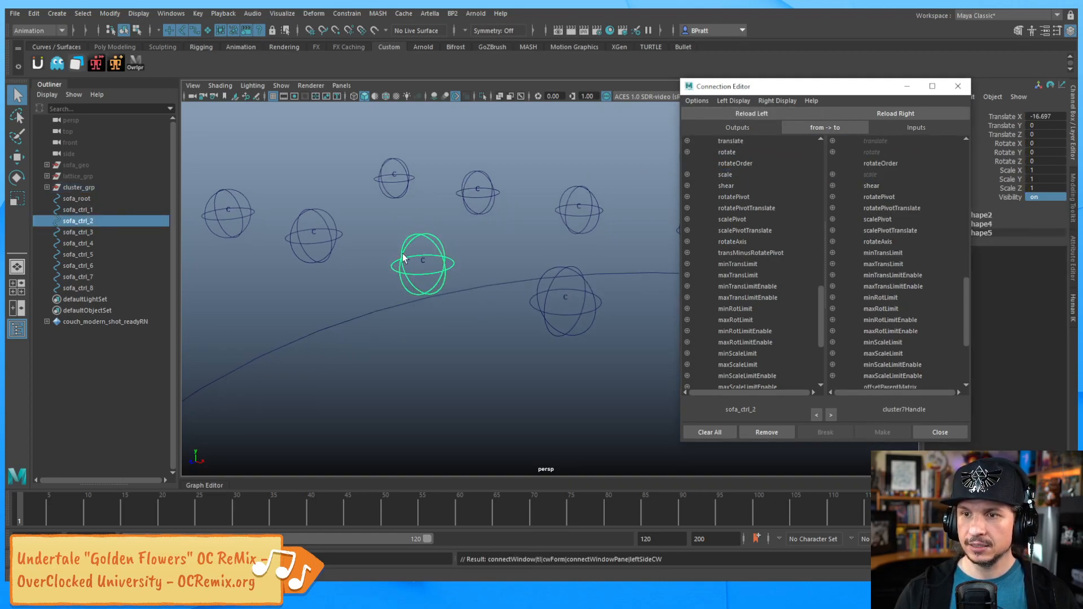
{"action": "left_click", "coordinate": [426, 264]}
{"action": "left_click", "coordinate": [902, 114]}
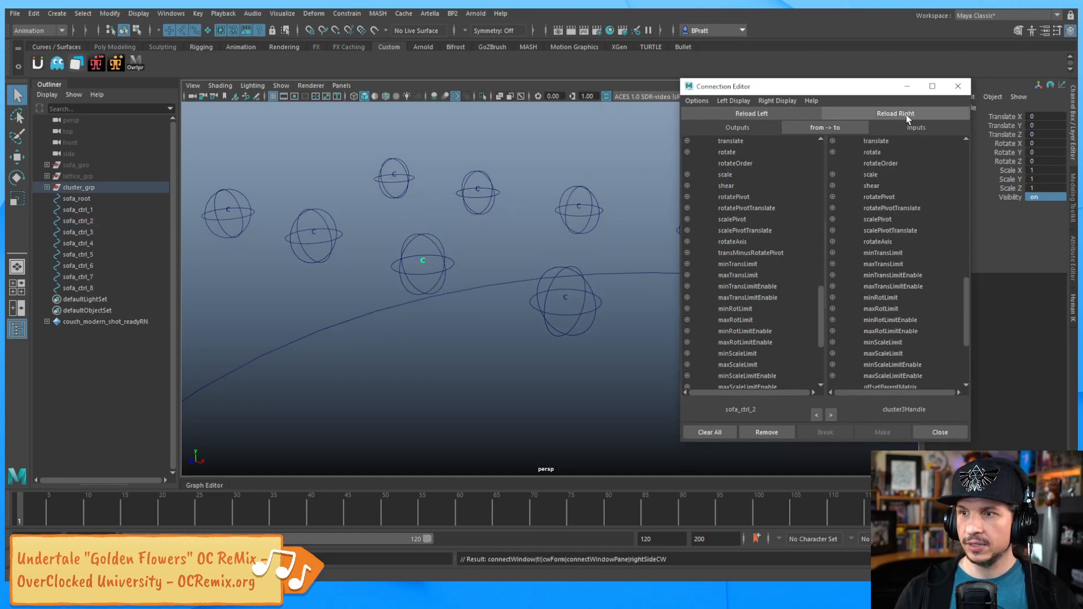
Step: Try to connect the translate, rotate and scale of sofa_ctrl_2 to cluster3Handle before freezing the control
{"action": "left_click", "coordinate": [761, 141]}
{"action": "left_click", "coordinate": [868, 141]}
{"action": "left_click", "coordinate": [726, 152]}
{"action": "left_click", "coordinate": [872, 152]}
{"action": "left_click", "coordinate": [725, 175]}
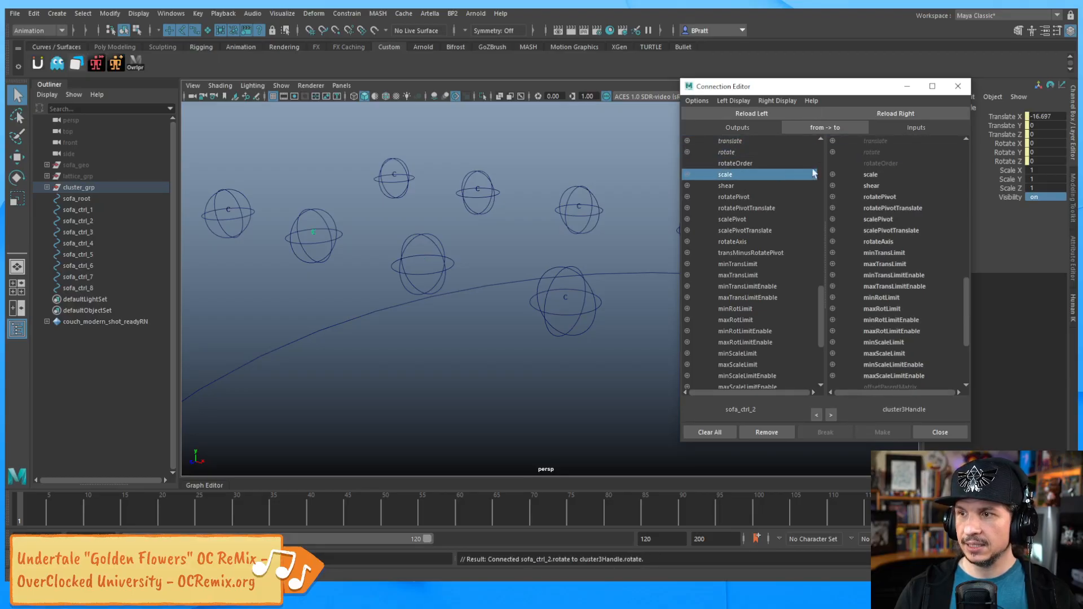
{"action": "left_click", "coordinate": [871, 174]}
{"action": "left_click_drag", "start_coordinate": [648, 203], "coordinate": [462, 290], "text": "alt"}
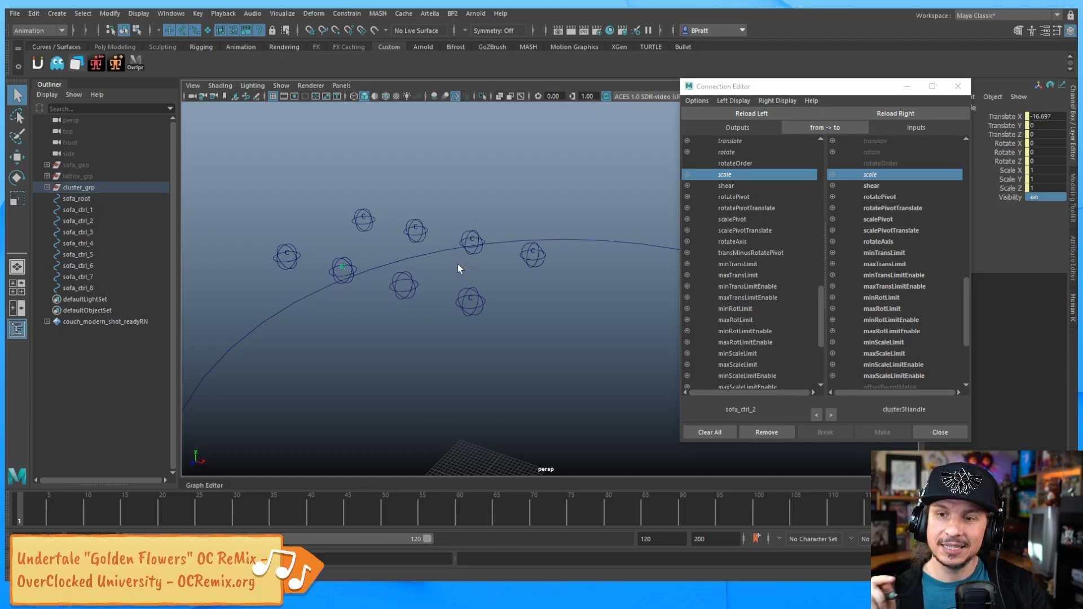
Step: Undo the connections from sofa_ctrl_2 to cluster3Handle
{"action": "key", "text": "ctrl+z"}
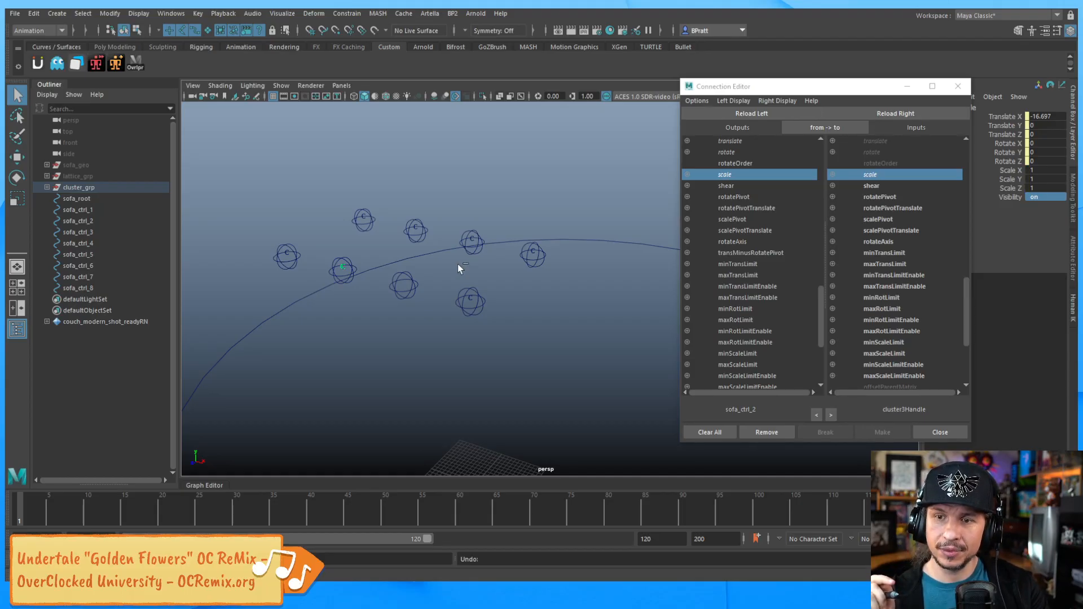
{"action": "key", "text": "ctrl+z"}
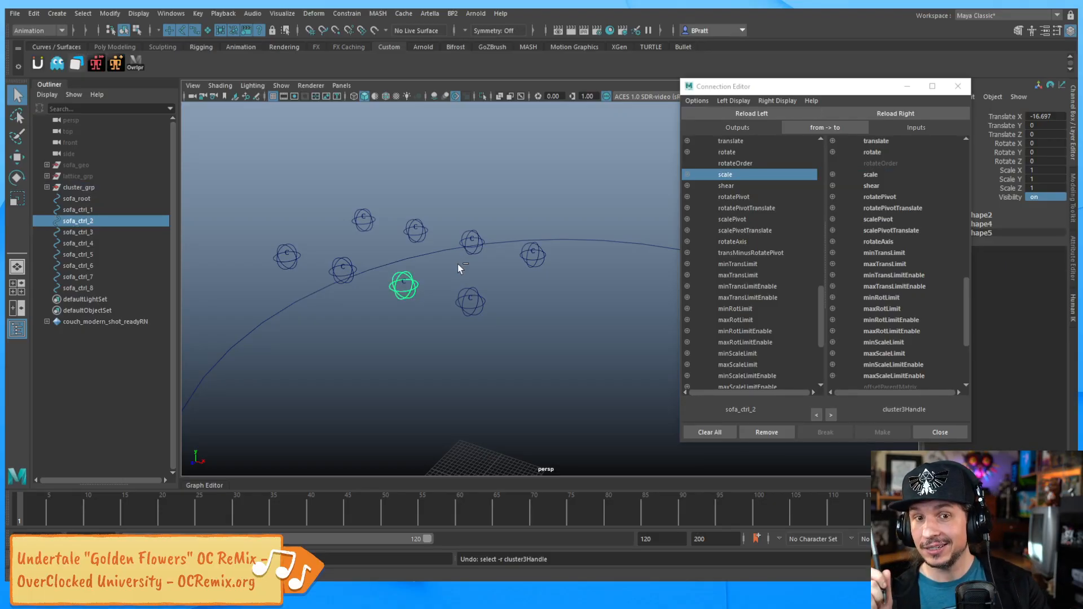
{"action": "left_click", "coordinate": [458, 264]}
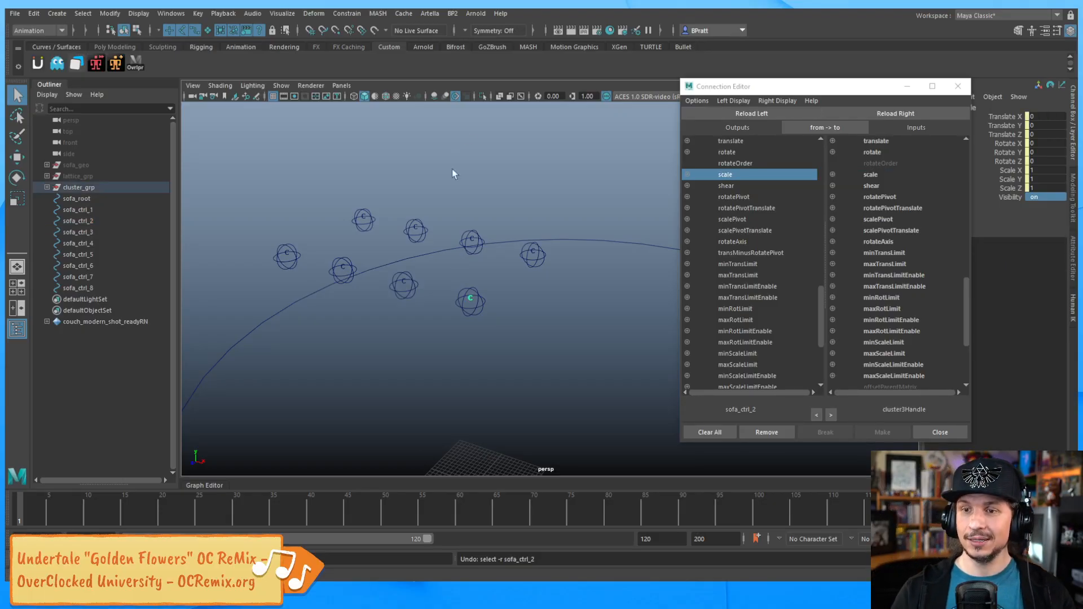
Step: Select sofa_ctrl_2 through sofa_ctrl_8, freeze their transformations, and check the channel values on sofa_ctrl_8
{"action": "left_click", "coordinate": [410, 296]}
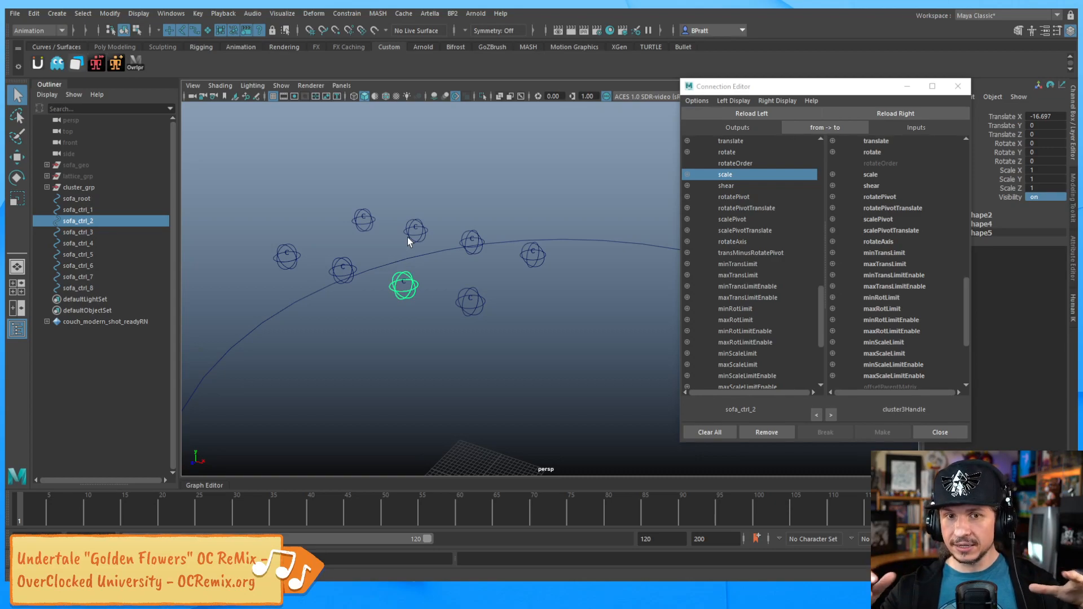
{"action": "left_click_drag", "start_coordinate": [1013, 117], "coordinate": [1012, 164]}
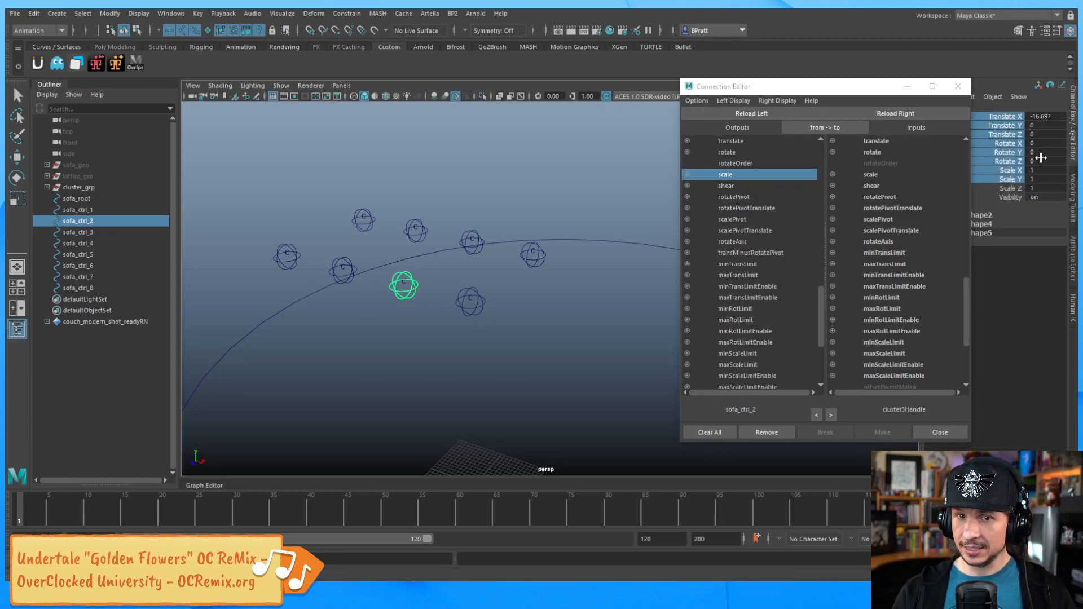
{"action": "left_click", "coordinate": [343, 270], "text": "shift"}
{"action": "left_click", "coordinate": [286, 257], "text": "shift"}
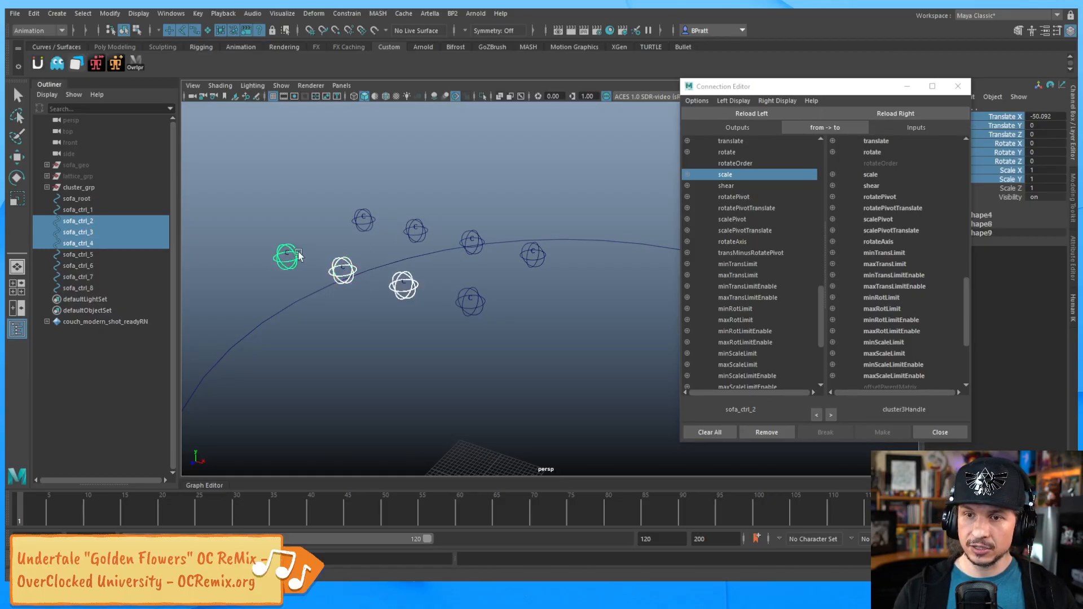
{"action": "left_click", "coordinate": [536, 257], "text": "shift"}
{"action": "left_click", "coordinate": [472, 242], "text": "shift"}
{"action": "left_click", "coordinate": [416, 231], "text": "shift"}
{"action": "left_click", "coordinate": [363, 220], "text": "shift"}
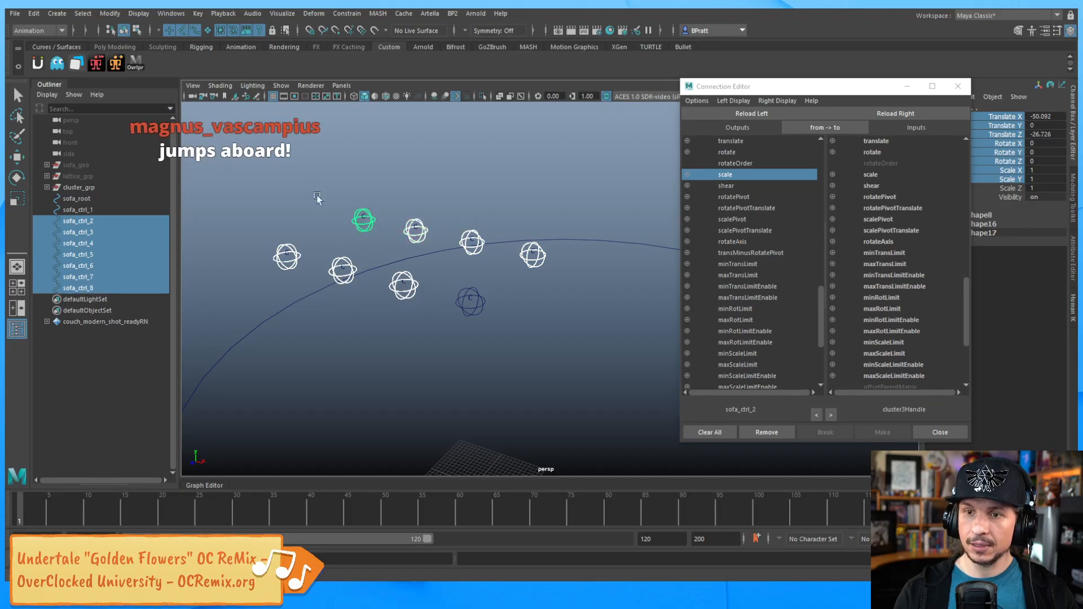
{"action": "left_click", "coordinate": [138, 13]}
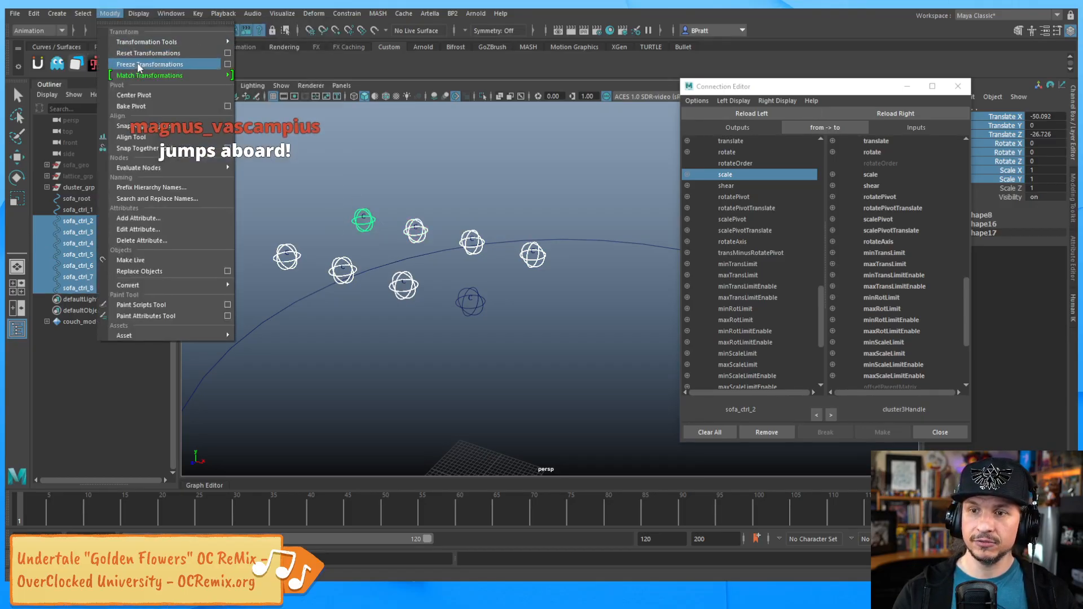
{"action": "left_click", "coordinate": [137, 63]}
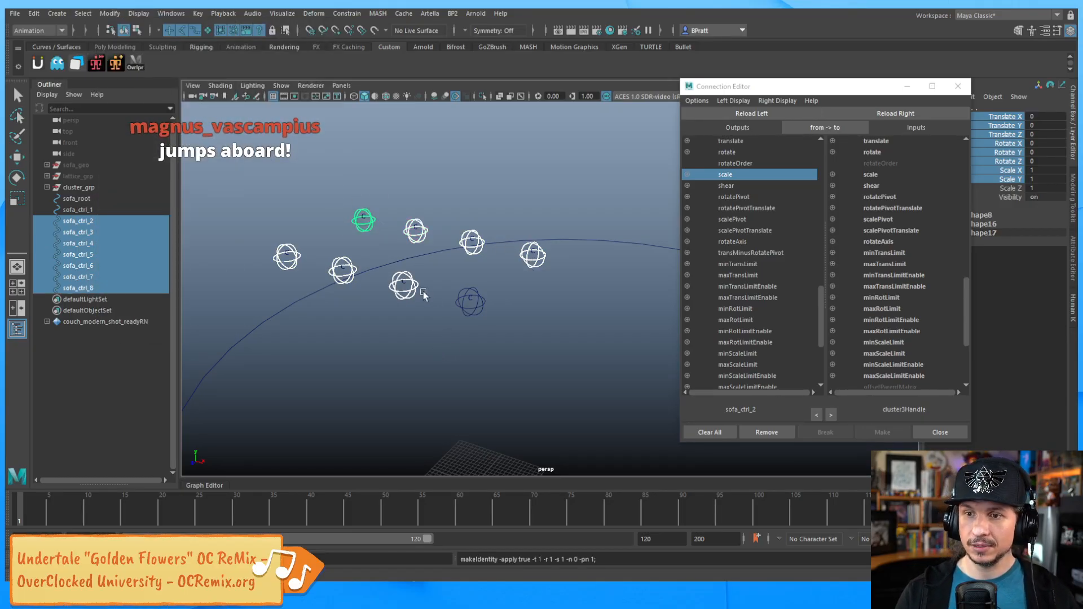
{"action": "key", "text": "q"}
{"action": "left_click", "coordinate": [384, 251]}
{"action": "left_click", "coordinate": [359, 224]}
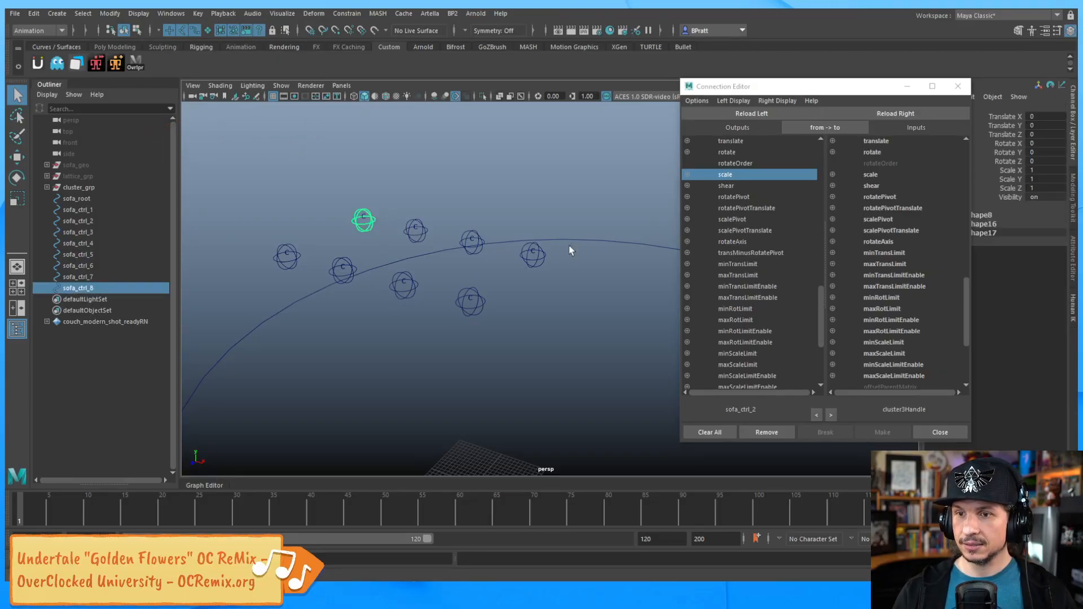
Step: Connect the translate, rotate and scale of the frozen sofa_ctrl_2 to the matching attributes of cluster3Handle
{"action": "left_click", "coordinate": [783, 141]}
{"action": "left_click", "coordinate": [771, 152]}
{"action": "left_click", "coordinate": [778, 173]}
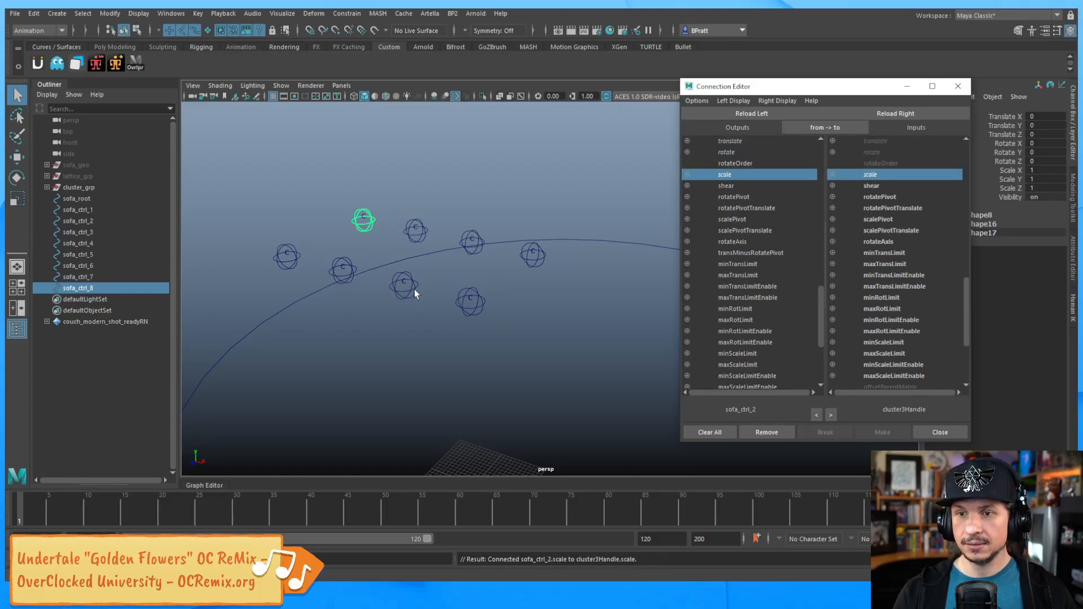
Step: Load sofa_ctrl_3 as the source and the cluster handle inside it as the target in the Connection Editor
{"action": "scroll", "coordinate": [515, 276], "scroll_direction": "up", "scroll_amount": 3}
{"action": "middle_click_drag", "start_coordinate": [360, 277], "coordinate": [482, 288], "text": "alt"}
{"action": "scroll", "coordinate": [488, 276], "scroll_direction": "up", "scroll_amount": 1}
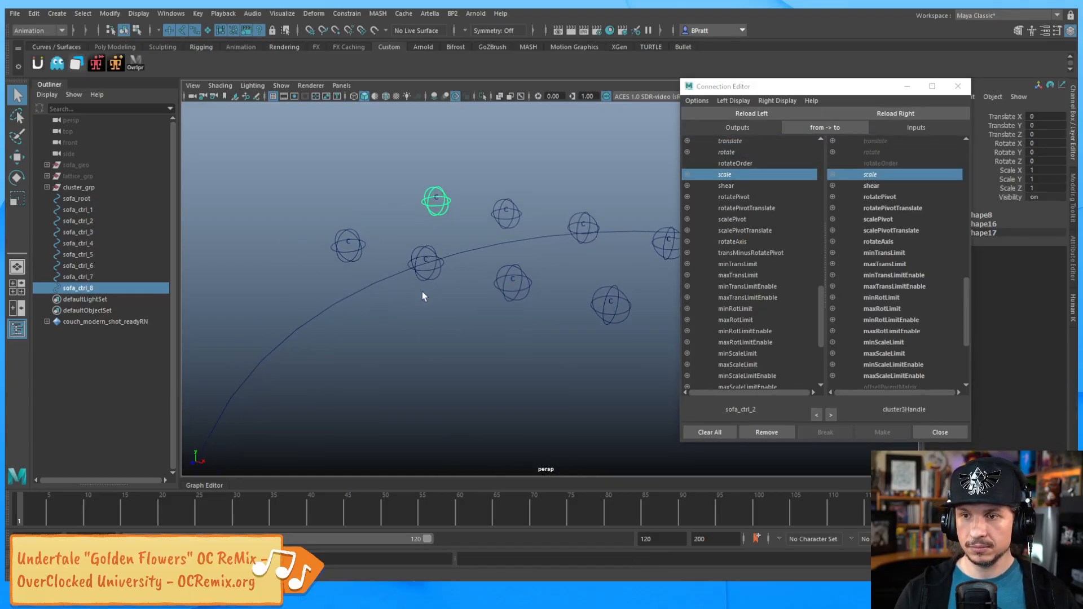
{"action": "left_click", "coordinate": [431, 277]}
{"action": "left_click", "coordinate": [782, 115]}
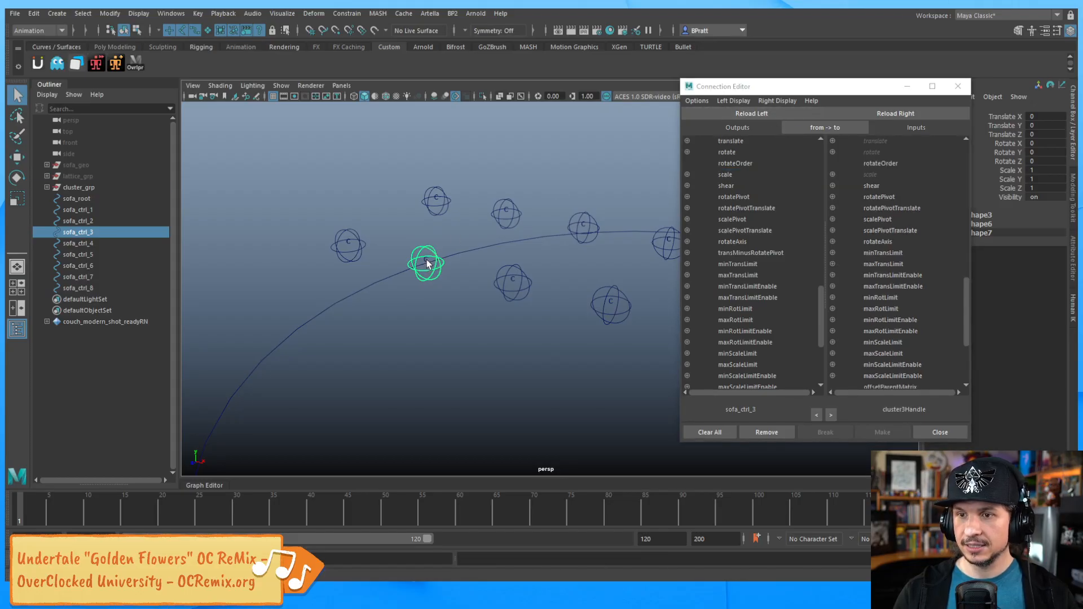
{"action": "left_click", "coordinate": [889, 114]}
Step: Connect the translate, rotate and scale of sofa_ctrl_3 to the matching attributes of cluster1Handle
{"action": "left_click", "coordinate": [740, 141]}
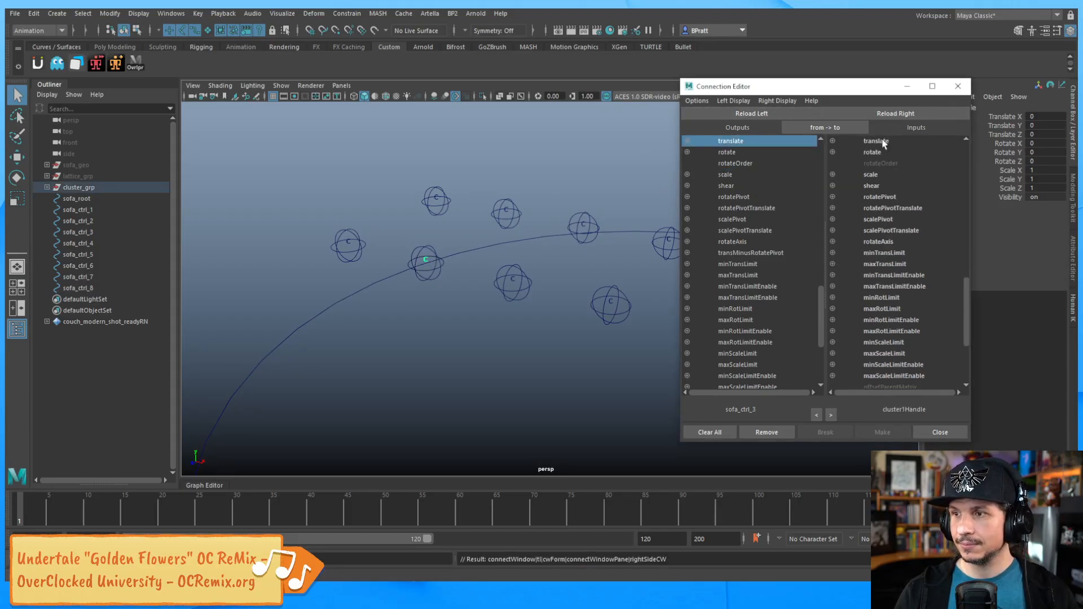
{"action": "left_click", "coordinate": [876, 141]}
{"action": "left_click", "coordinate": [733, 152]}
{"action": "left_click", "coordinate": [872, 153]}
{"action": "left_click", "coordinate": [782, 175]}
{"action": "left_click", "coordinate": [870, 175]}
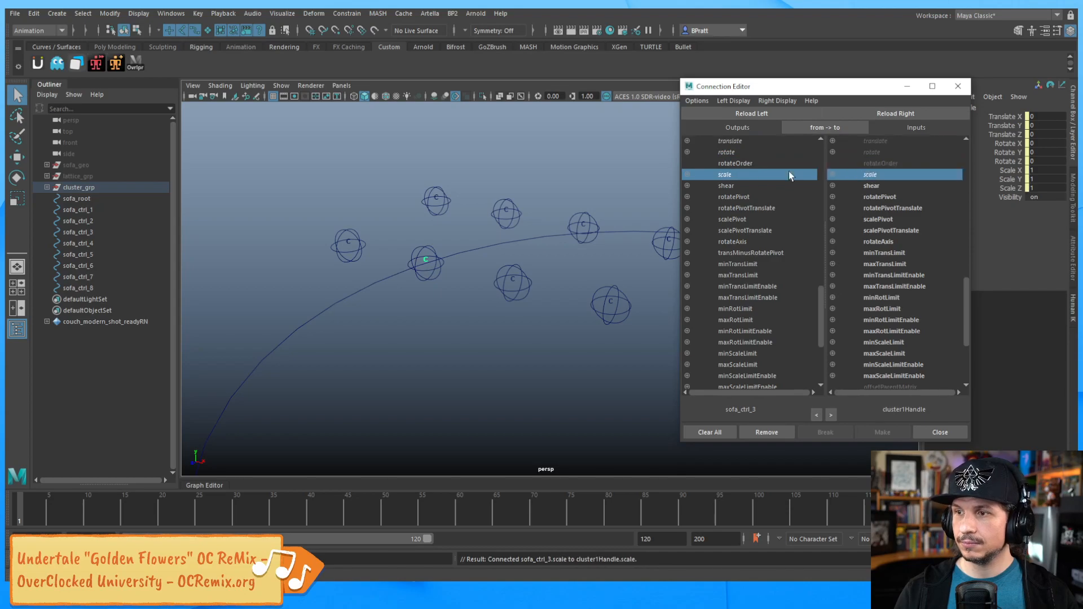
Step: Load sofa_ctrl_4 as the source and the cluster handle inside it as the target in the Connection Editor
{"action": "left_click", "coordinate": [348, 244]}
{"action": "left_click", "coordinate": [785, 114]}
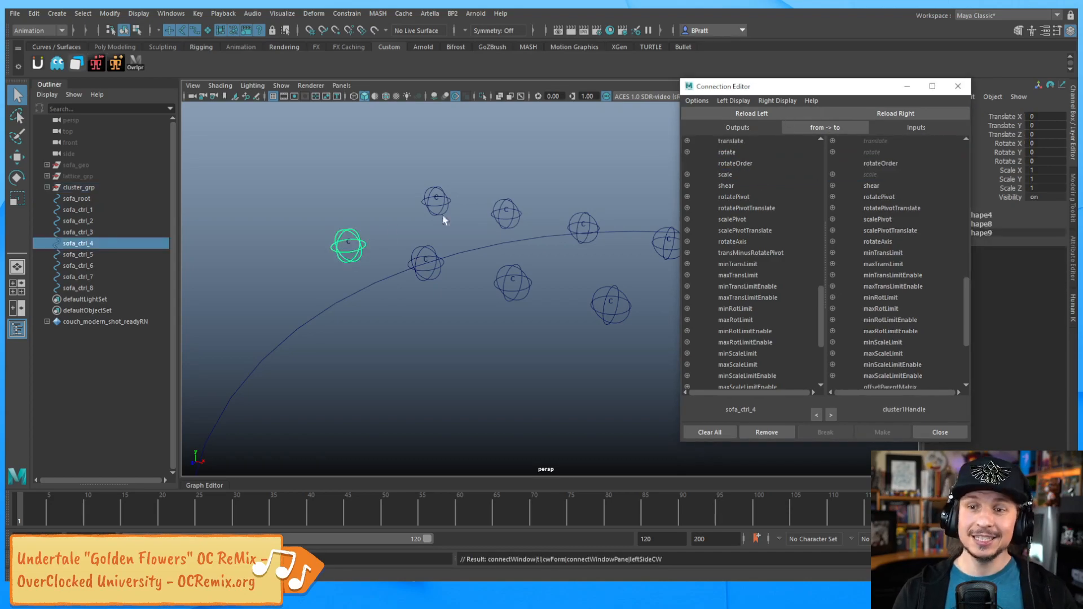
{"action": "left_click", "coordinate": [350, 243]}
{"action": "left_click", "coordinate": [920, 114]}
Step: Connect the translate, rotate and scale of sofa_ctrl_4 to the matching attributes of cluster2Handle
{"action": "left_click", "coordinate": [733, 141]}
{"action": "left_click", "coordinate": [901, 141]}
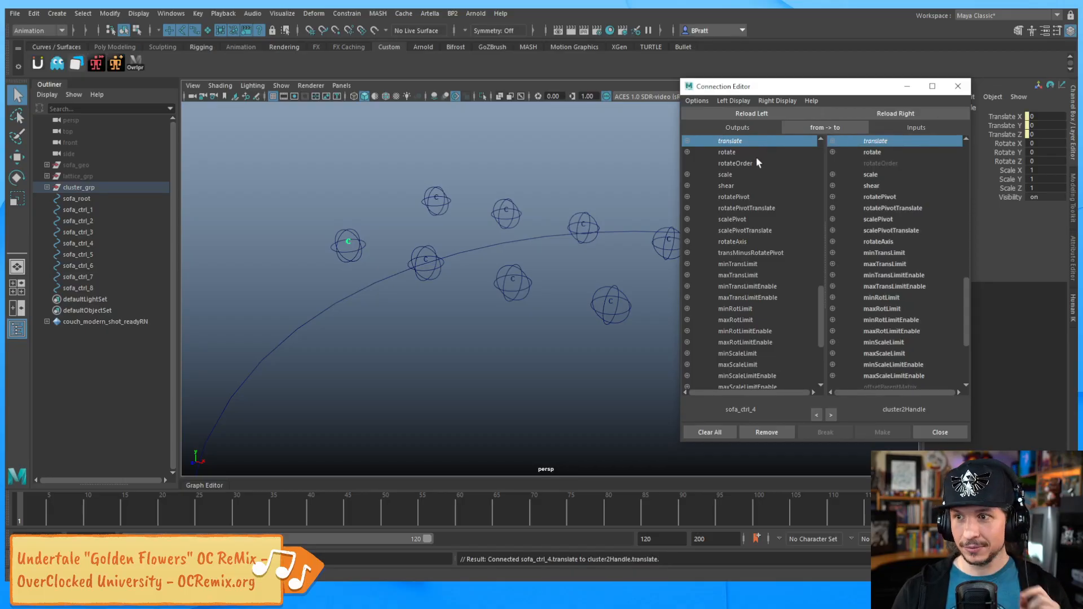
{"action": "left_click", "coordinate": [788, 153]}
{"action": "left_click", "coordinate": [872, 153]}
{"action": "left_click", "coordinate": [725, 175]}
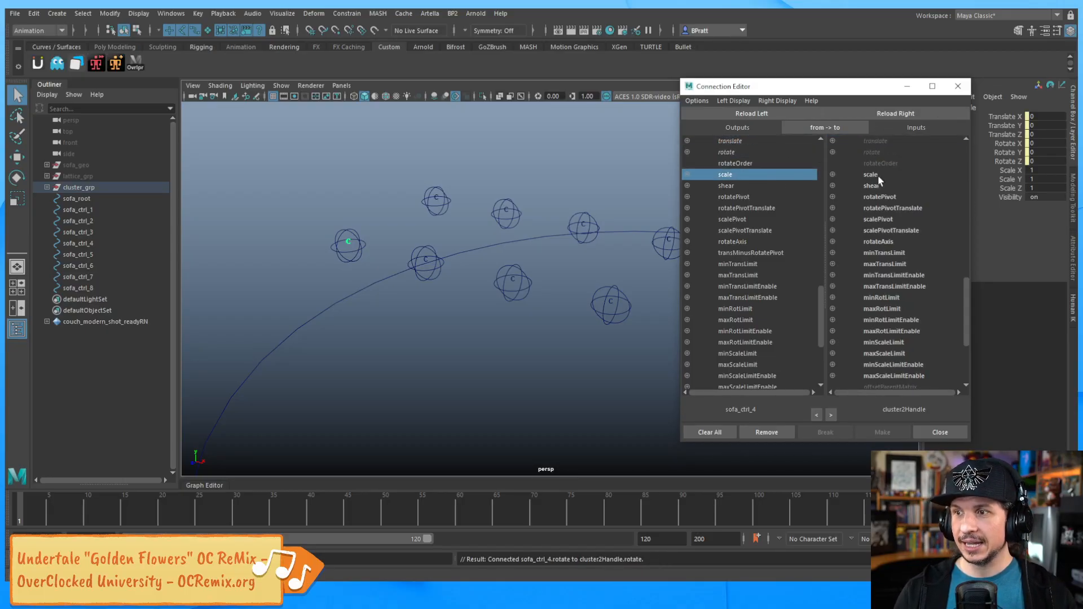
{"action": "left_click", "coordinate": [871, 174]}
Step: Load sofa_ctrl_5 as the source and the cluster handle inside it as the target in the Connection Editor
{"action": "left_click_drag", "start_coordinate": [614, 181], "coordinate": [447, 264], "text": "alt"}
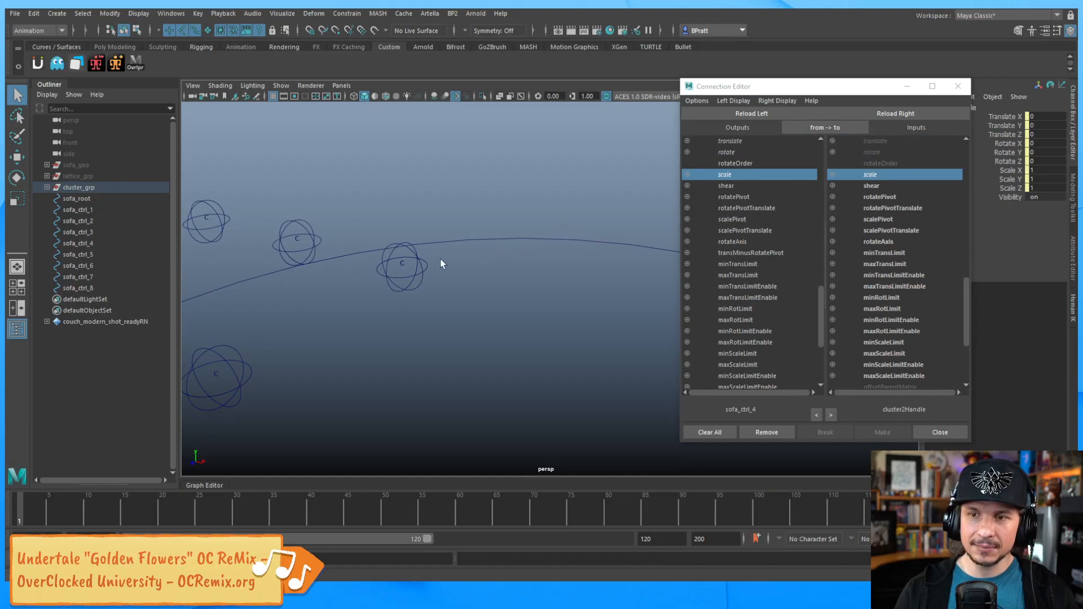
{"action": "left_click", "coordinate": [429, 271]}
{"action": "left_click", "coordinate": [756, 114]}
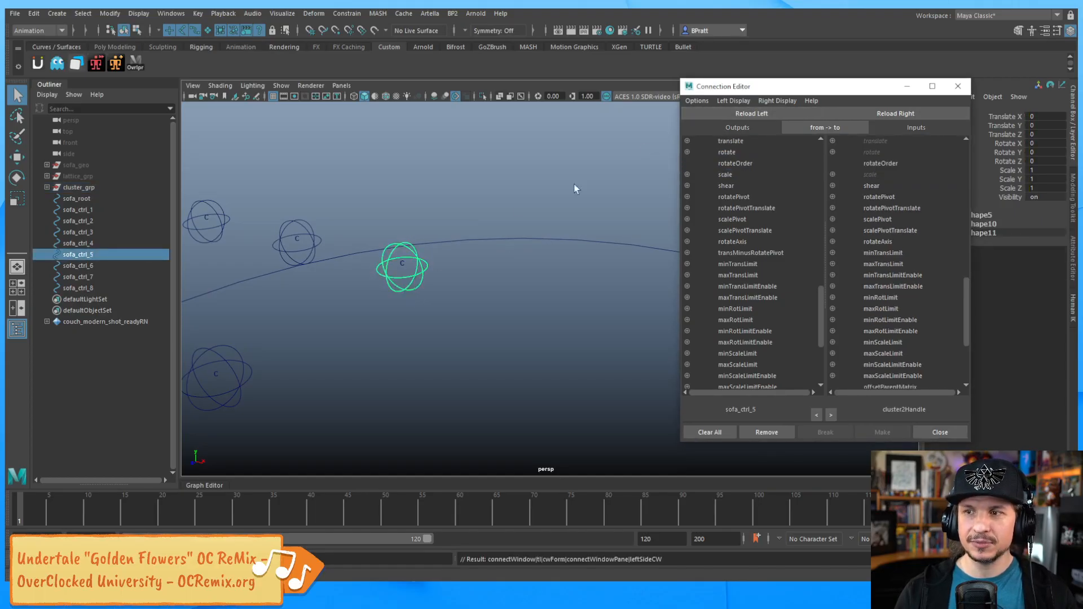
{"action": "left_click", "coordinate": [403, 263]}
{"action": "left_click", "coordinate": [905, 110]}
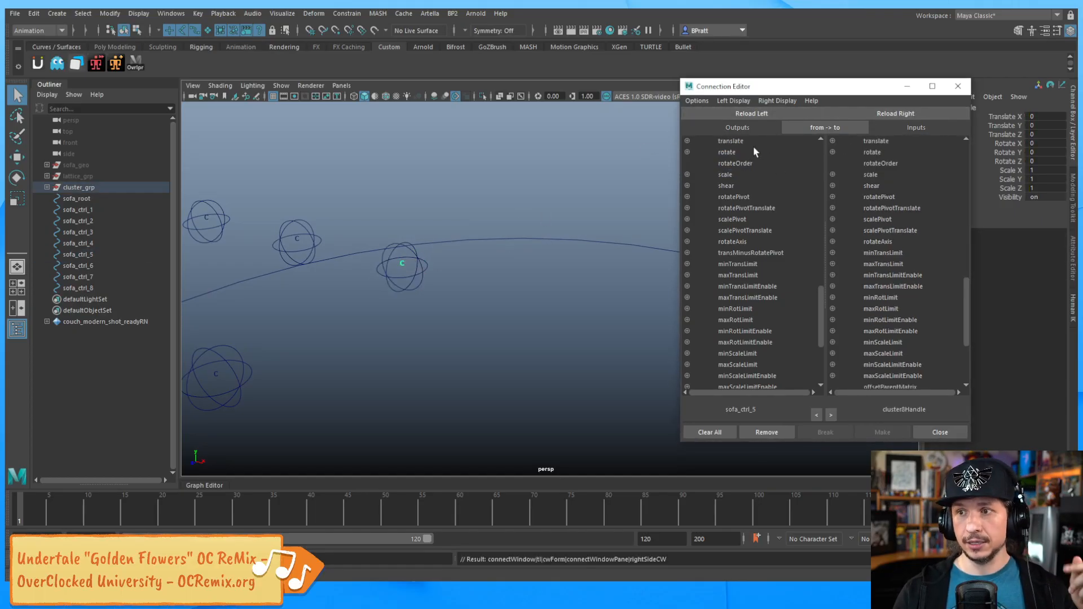
Step: Connect the translate, rotate and scale of sofa_ctrl_5 to the matching attributes of cluster8Handle
{"action": "left_click", "coordinate": [732, 141]}
{"action": "left_click", "coordinate": [886, 141]}
{"action": "left_click", "coordinate": [727, 153]}
{"action": "left_click", "coordinate": [895, 153]}
{"action": "left_click", "coordinate": [734, 175]}
{"action": "left_click", "coordinate": [886, 174]}
Step: Load sofa_ctrl_6 as the source and the cluster handle inside it as the target in the Connection Editor
{"action": "left_click_drag", "start_coordinate": [347, 179], "coordinate": [476, 273], "text": "alt"}
{"action": "left_click", "coordinate": [476, 273]}
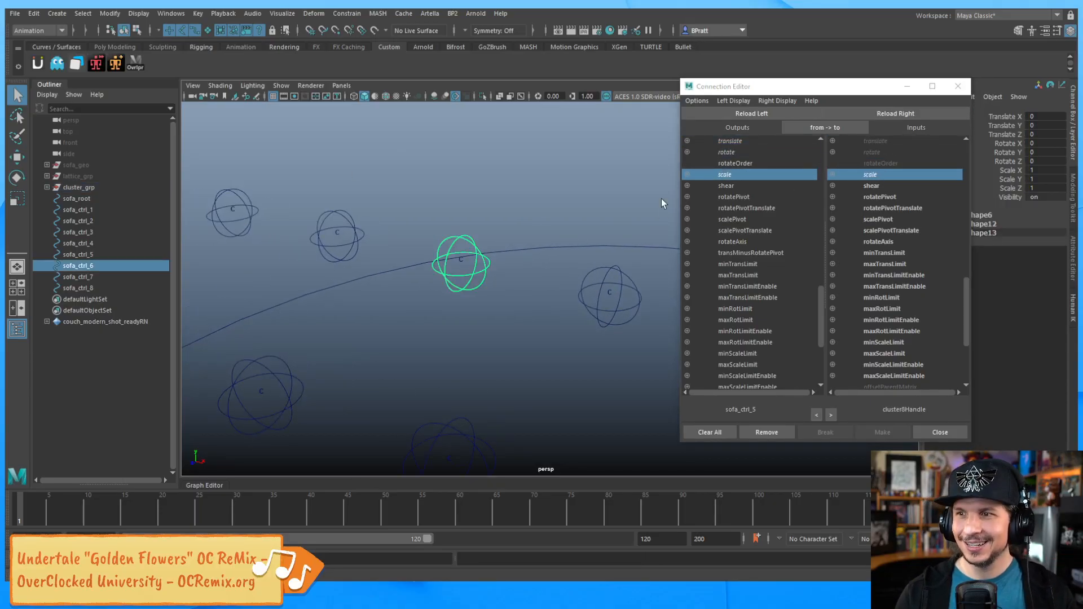
{"action": "left_click", "coordinate": [759, 115]}
{"action": "left_click", "coordinate": [460, 260]}
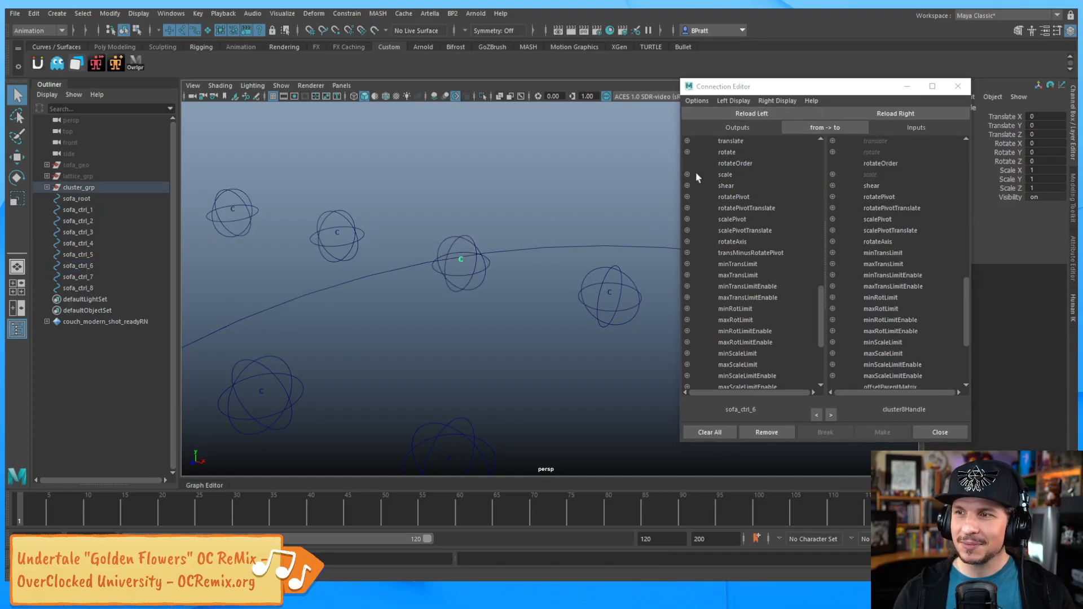
{"action": "left_click", "coordinate": [880, 115]}
Step: Connect the rotate, translate and scale of sofa_ctrl_6 to the matching attributes of cluster4Handle
{"action": "left_click", "coordinate": [782, 151]}
{"action": "left_click", "coordinate": [866, 152]}
{"action": "left_click", "coordinate": [770, 140]}
{"action": "left_click", "coordinate": [900, 141]}
{"action": "left_click", "coordinate": [755, 174]}
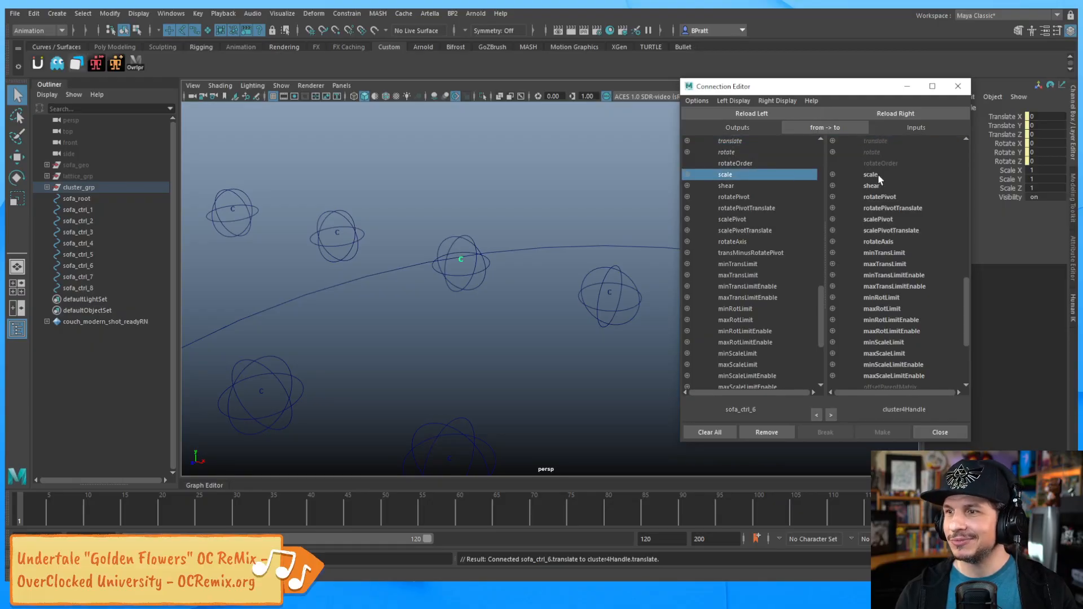
{"action": "left_click", "coordinate": [871, 174]}
Step: Load sofa_ctrl_7 as the source and the cluster handle inside it as the target in the Connection Editor
{"action": "left_click_drag", "start_coordinate": [410, 189], "coordinate": [524, 262], "text": "alt"}
{"action": "left_click", "coordinate": [522, 265]}
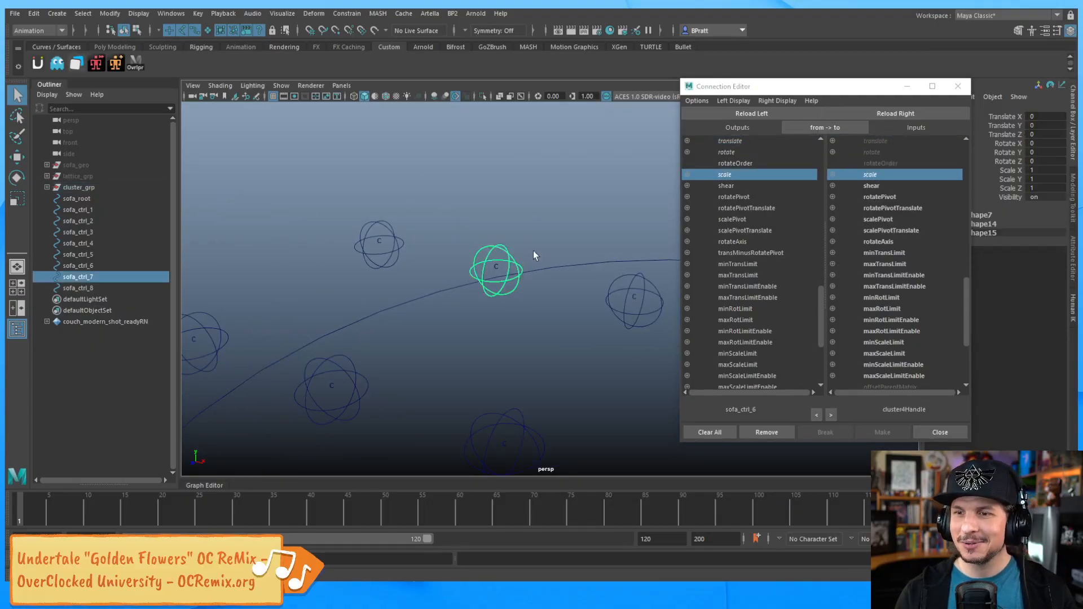
{"action": "left_click", "coordinate": [760, 114]}
{"action": "left_click", "coordinate": [496, 269]}
{"action": "left_click", "coordinate": [917, 109]}
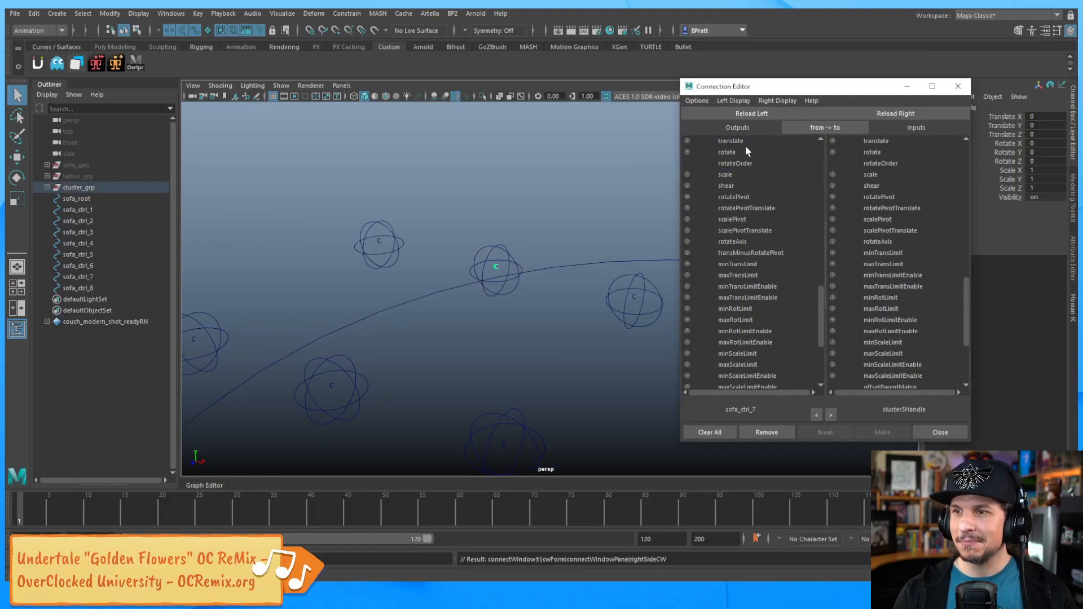
Step: Connect the translate, rotate and scale of sofa_ctrl_7 to the matching attributes of cluster5Handle
{"action": "left_click", "coordinate": [733, 140]}
{"action": "left_click", "coordinate": [875, 140]}
{"action": "left_click", "coordinate": [770, 150]}
{"action": "left_click", "coordinate": [877, 153]}
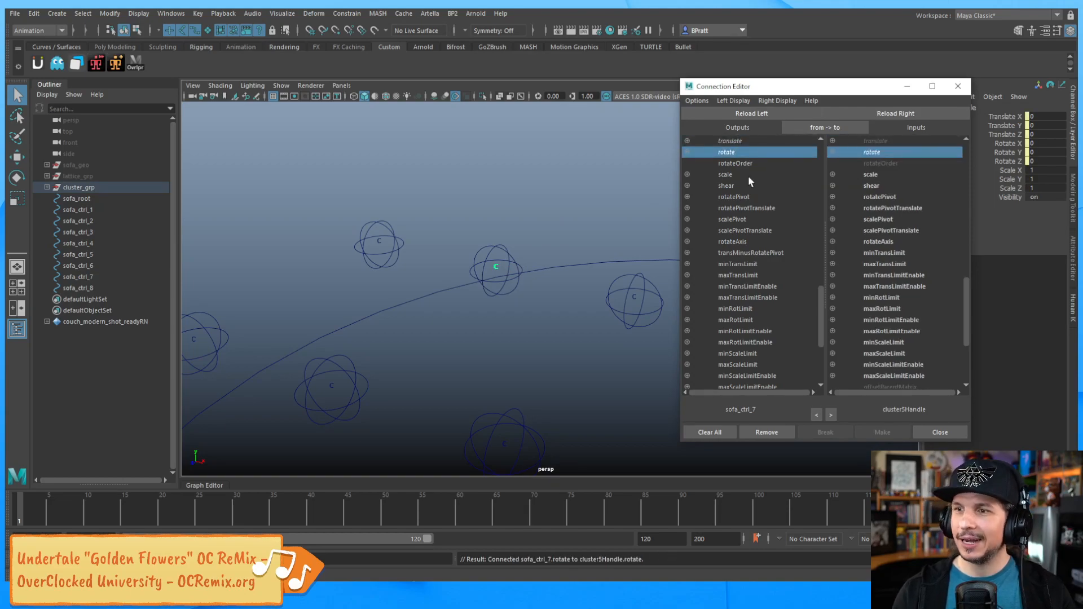
{"action": "left_click", "coordinate": [750, 176]}
{"action": "left_click", "coordinate": [877, 181]}
{"action": "left_click", "coordinate": [876, 182]}
{"action": "left_click", "coordinate": [877, 175]}
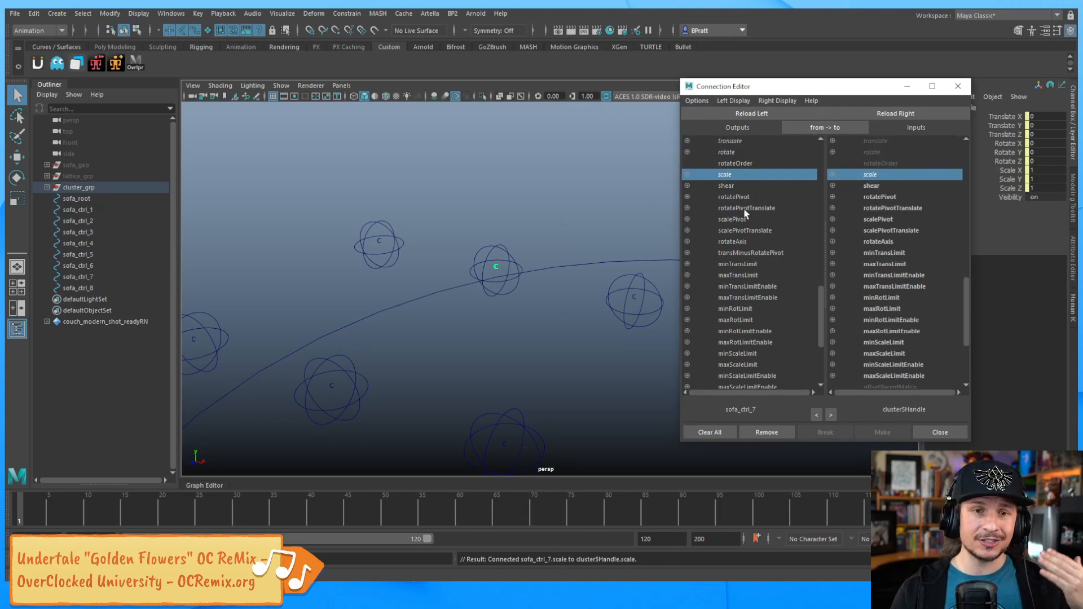
Step: Load sofa_ctrl_8 as the source and the cluster handle inside it as the target in the Connection Editor
{"action": "left_click", "coordinate": [403, 242]}
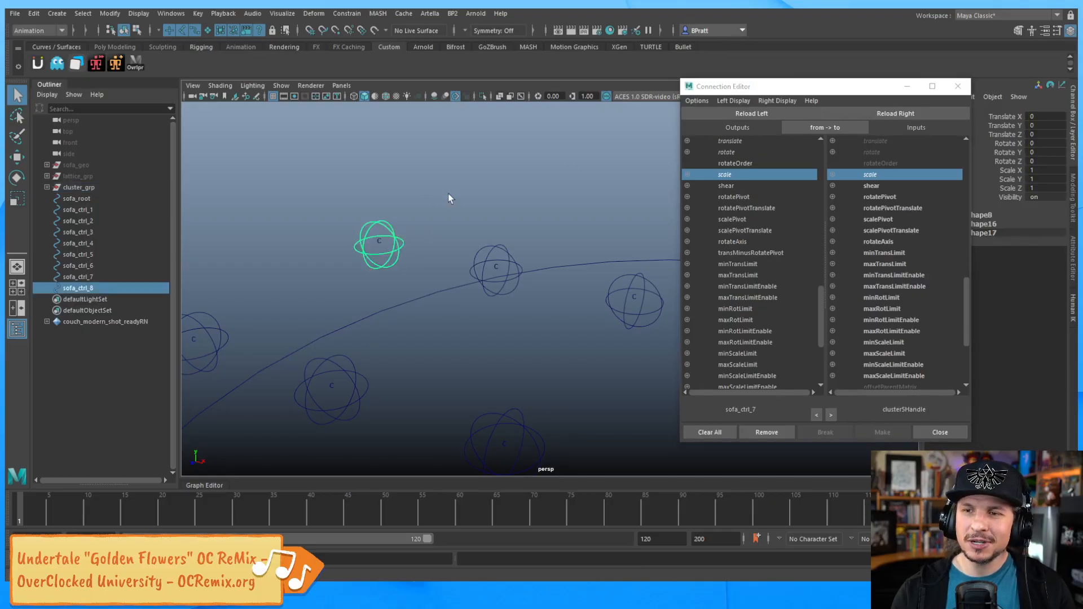
{"action": "left_click", "coordinate": [776, 113]}
{"action": "left_click", "coordinate": [379, 244]}
{"action": "left_click", "coordinate": [915, 113]}
Step: Connect the translate, rotate and scale of sofa_ctrl_8 to the matching attributes of cluster6Handle
{"action": "left_click", "coordinate": [764, 142]}
{"action": "left_click", "coordinate": [875, 142]}
{"action": "left_click", "coordinate": [777, 152]}
{"action": "left_click", "coordinate": [874, 152]}
{"action": "left_click", "coordinate": [748, 175]}
{"action": "left_click", "coordinate": [874, 175]}
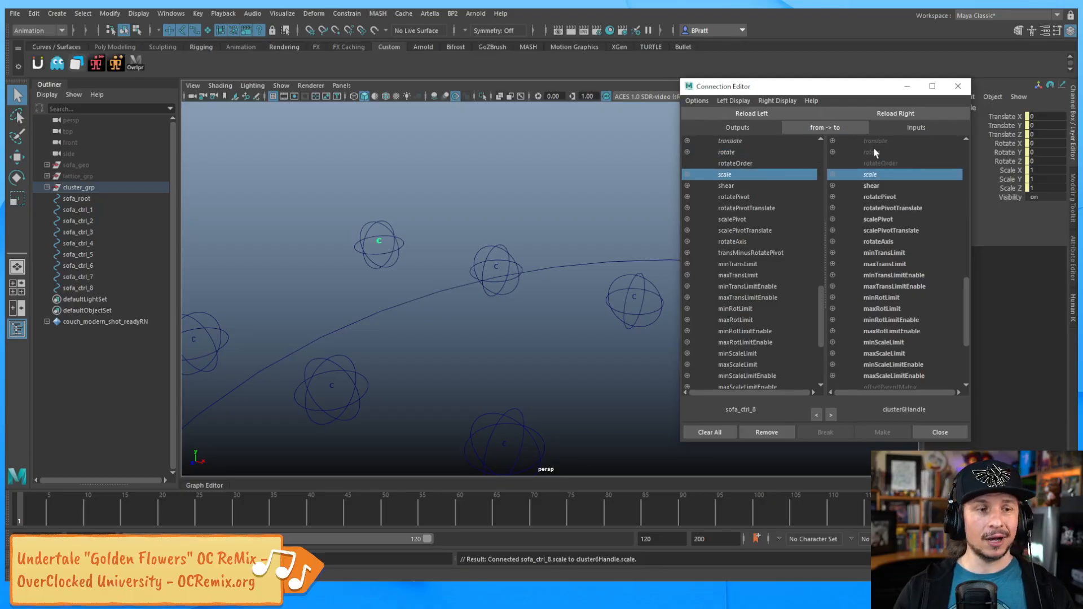
{"action": "scroll", "coordinate": [535, 215], "scroll_direction": "down", "scroll_amount": 5}
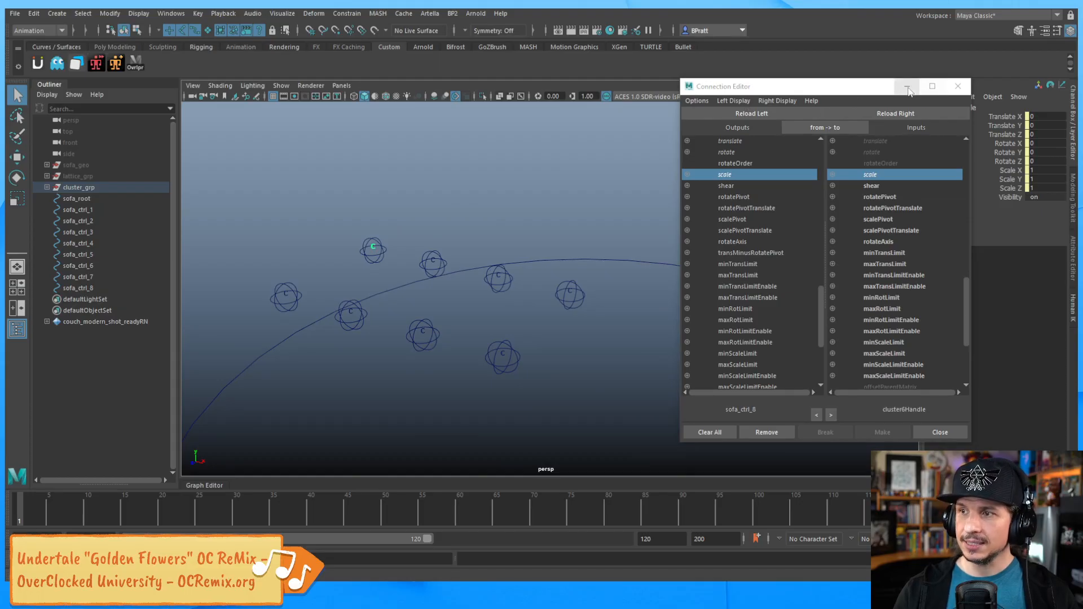
Step: Put the Connection Editor away, test-move sofa_ctrl_7 in the viewport and undo the move
{"action": "left_click", "coordinate": [906, 86]}
{"action": "left_click", "coordinate": [90, 212]}
{"action": "key", "text": "w"}
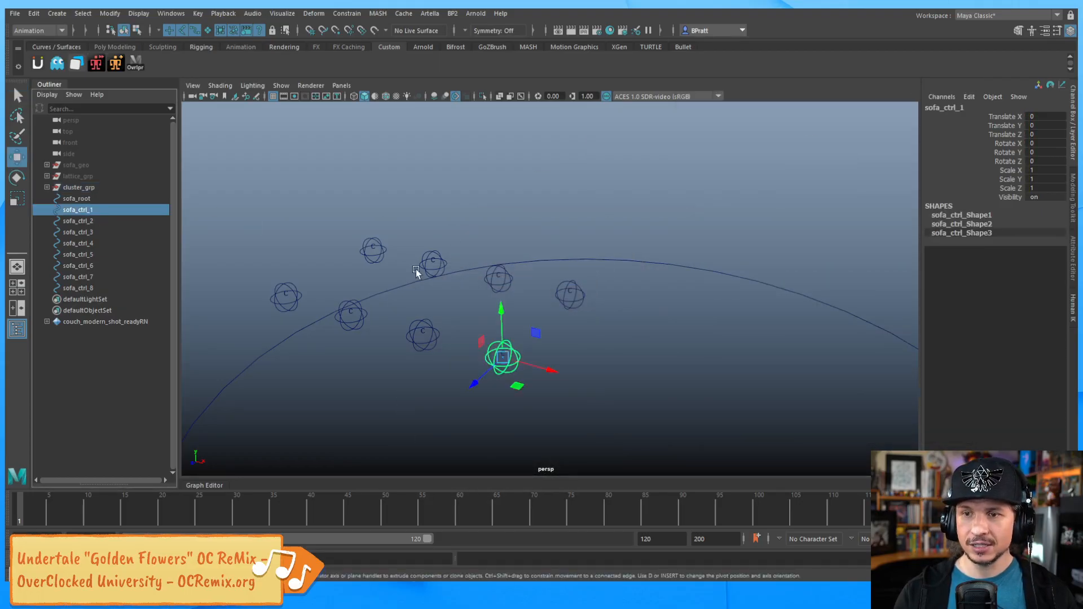
{"action": "mouse_move", "coordinate": [509, 328]}
{"action": "left_mouse_down"}
{"action": "mouse_move", "coordinate": [535, 275]}
{"action": "mouse_move", "coordinate": [510, 335]}
{"action": "left_mouse_up"}
{"action": "left_click", "coordinate": [433, 271]}
{"action": "mouse_move", "coordinate": [434, 273]}
{"action": "left_mouse_down"}
{"action": "mouse_move", "coordinate": [446, 248]}
{"action": "mouse_move", "coordinate": [430, 288]}
{"action": "mouse_move", "coordinate": [454, 277]}
{"action": "left_mouse_up"}
{"action": "key", "text": "ctrl+z"}
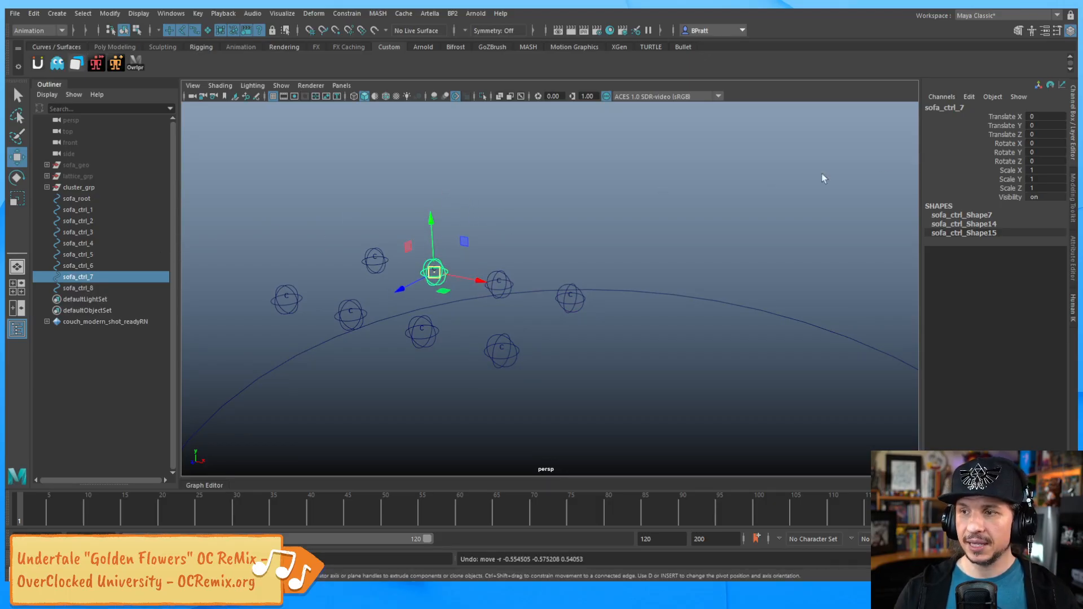
Step: Hide cluster_grp by setting its Visibility to 0
{"action": "left_click", "coordinate": [102, 187]}
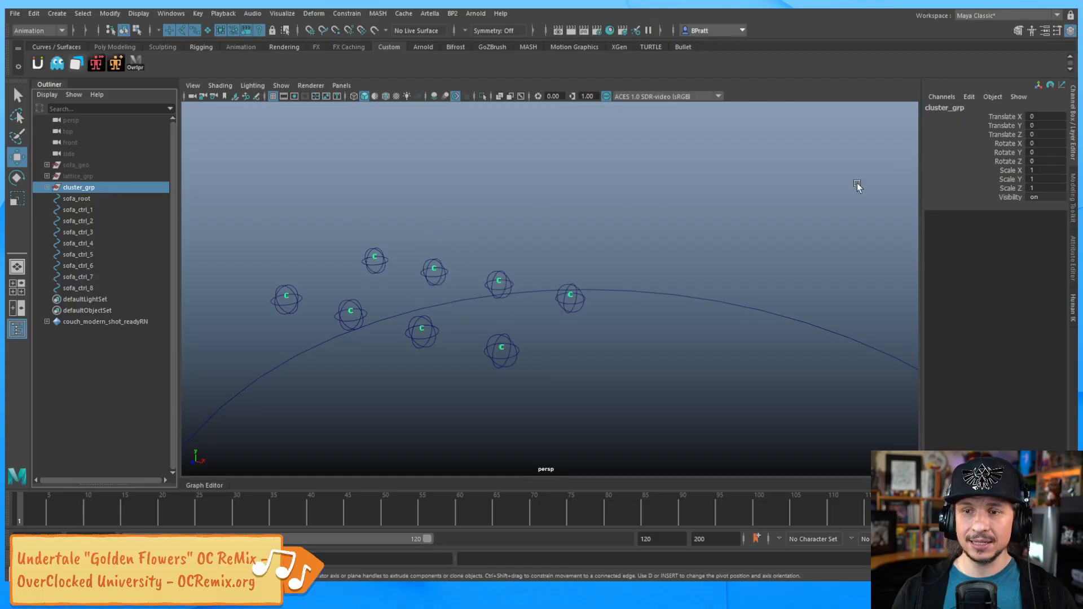
{"action": "left_click", "coordinate": [1049, 197]}
{"action": "type", "text": "0"}
{"action": "key", "text": "Return"}
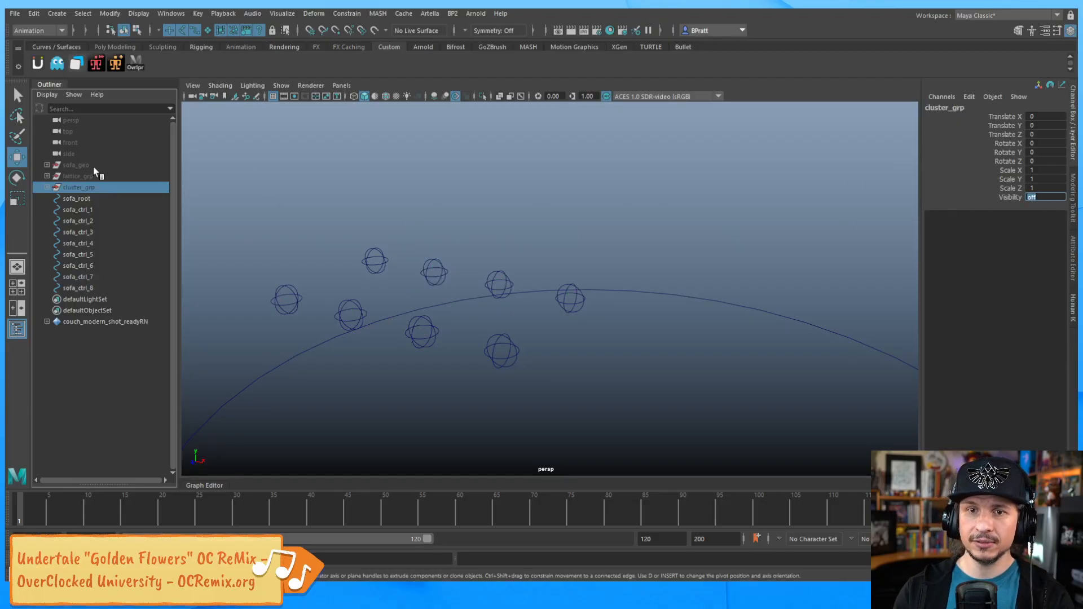
Step: Show sofa_geo by setting its Visibility to 1 and clear the selection
{"action": "left_click", "coordinate": [120, 165]}
{"action": "left_click", "coordinate": [1048, 197]}
{"action": "type", "text": "1"}
{"action": "key", "text": "Return"}
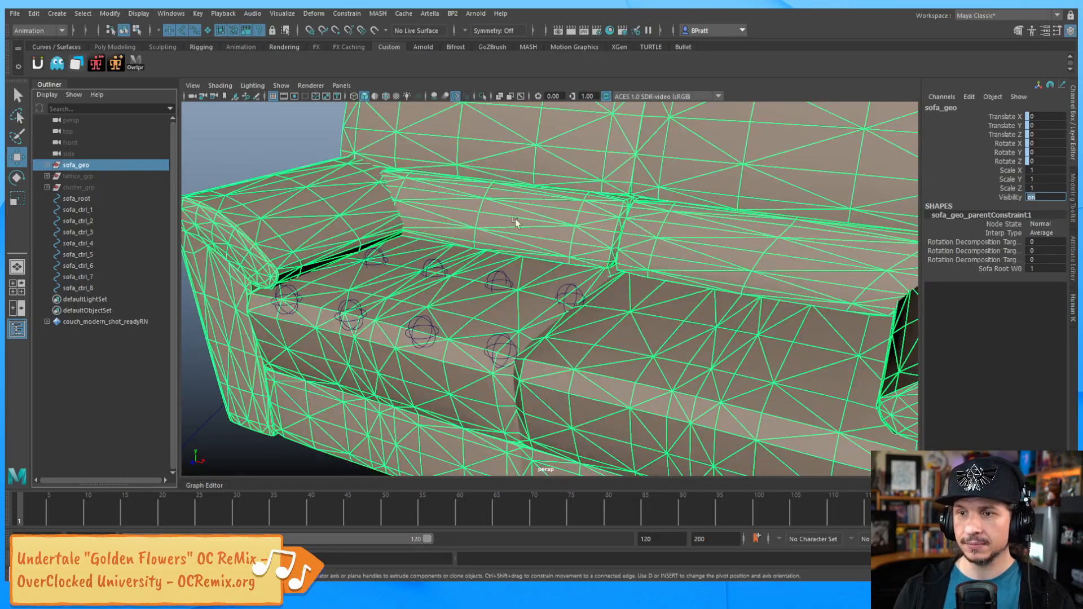
{"action": "left_click", "coordinate": [193, 378]}
Step: Test-move several cushion controls one by one to check how the seat deforms, and undo the moves
{"action": "left_click_drag", "start_coordinate": [411, 260], "coordinate": [434, 287], "text": "alt"}
{"action": "left_click", "coordinate": [475, 336]}
{"action": "left_click_drag", "start_coordinate": [475, 344], "coordinate": [529, 312], "text": "alt"}
{"action": "key", "text": "ctrl+z"}
{"action": "left_click", "coordinate": [424, 316]}
{"action": "left_click_drag", "start_coordinate": [424, 319], "coordinate": [424, 385]}
{"action": "left_click", "coordinate": [363, 314]}
{"action": "left_click_drag", "start_coordinate": [362, 315], "coordinate": [364, 353]}
{"action": "key", "text": "ctrl+z"}
{"action": "key", "text": "ctrl+z"}
{"action": "key", "text": "ctrl+z"}
{"action": "key", "text": "ctrl+z"}
Step: Test-move sofa_root to about -113 in Translate Z to check the rig, and undo the move
{"action": "left_click_drag", "start_coordinate": [605, 254], "coordinate": [454, 279], "text": "alt"}
{"action": "scroll", "coordinate": [430, 335], "scroll_direction": "down", "scroll_amount": 3}
{"action": "middle_click_drag", "start_coordinate": [429, 334], "coordinate": [404, 287], "text": "alt"}
{"action": "left_click_drag", "start_coordinate": [425, 345], "coordinate": [398, 378]}
{"action": "left_click_drag", "start_coordinate": [504, 303], "coordinate": [649, 242]}
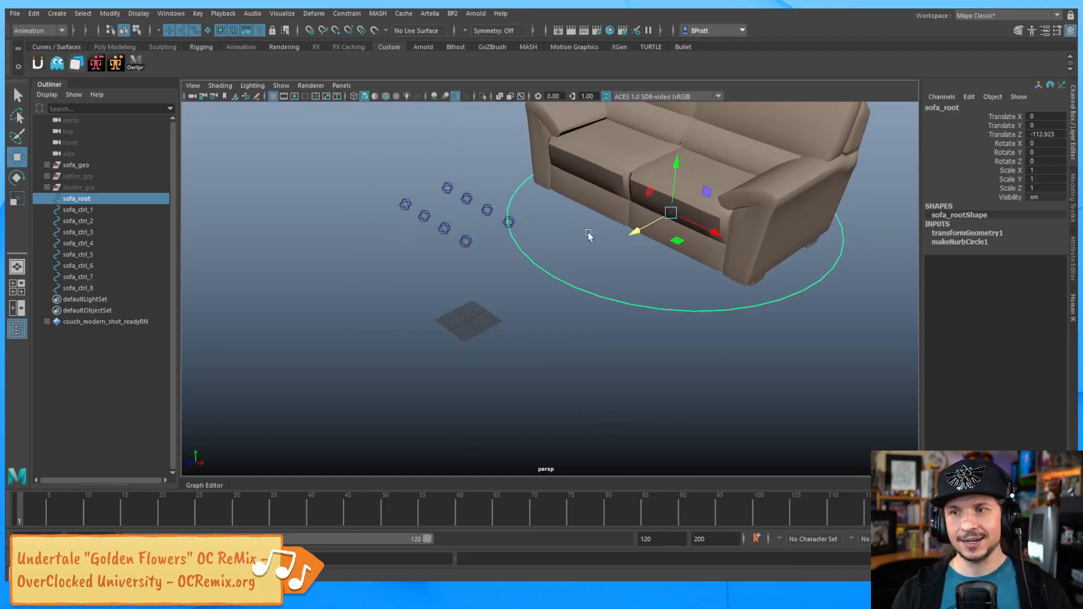
{"action": "key", "text": "ctrl+z"}
{"action": "key", "text": "shift+z"}
{"action": "key", "text": "ctrl+z"}
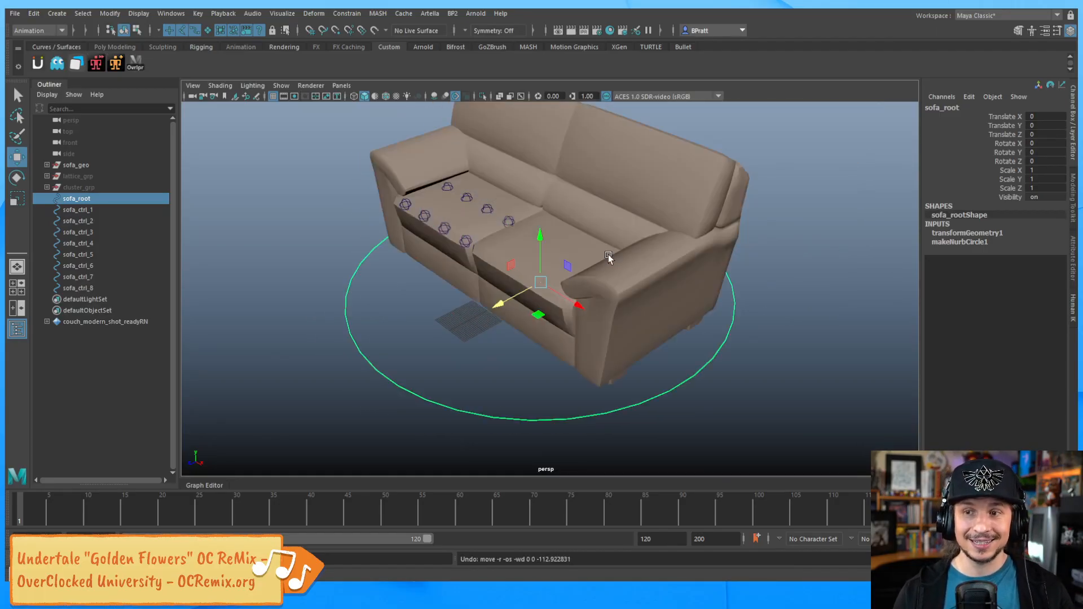
Step: Parent sofa_ctrl_1 through sofa_ctrl_8 under sofa_root
{"action": "left_click", "coordinate": [102, 210]}
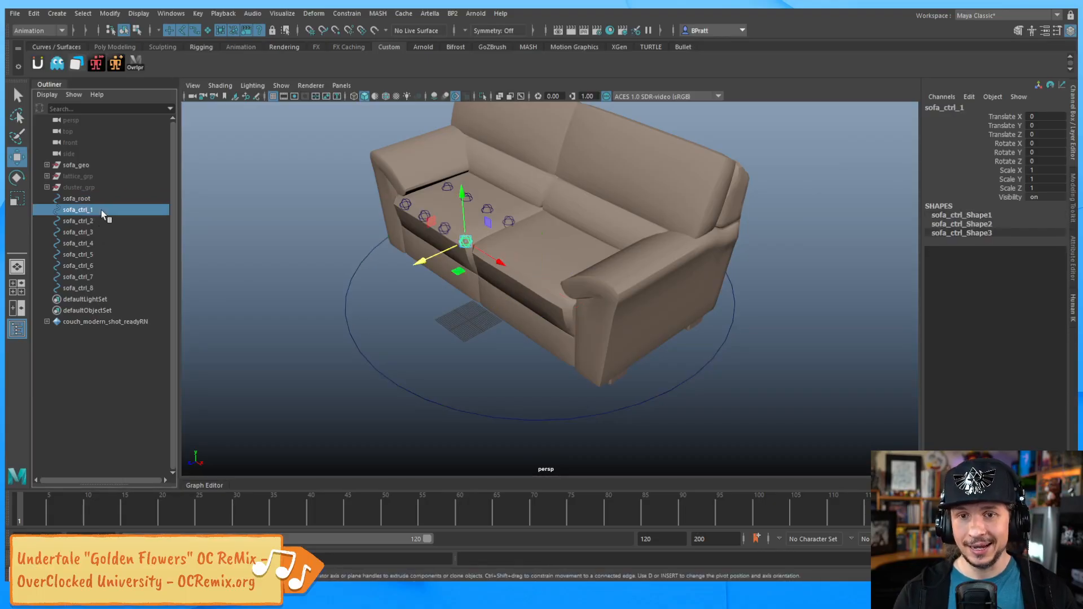
{"action": "left_click", "coordinate": [88, 287], "text": "shift"}
{"action": "middle_click_drag", "start_coordinate": [85, 210], "coordinate": [84, 202]}
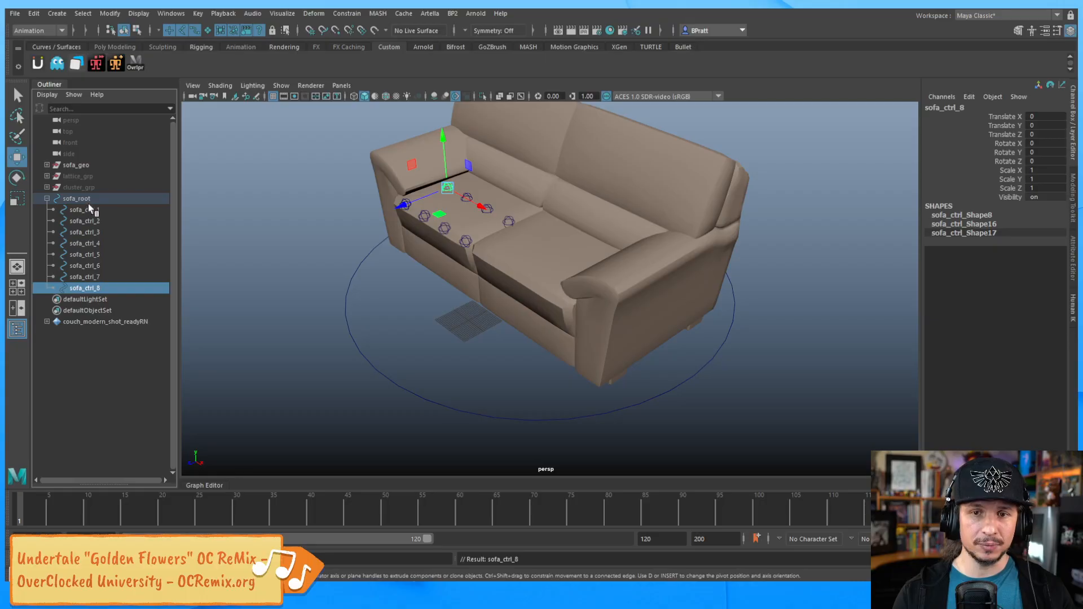
Step: Move sofa_root aside and rotate it to test whether the sofa and its controls follow
{"action": "key", "text": "Up"}
{"action": "left_click_drag", "start_coordinate": [533, 310], "coordinate": [817, 307]}
{"action": "key", "text": "e"}
{"action": "left_click", "coordinate": [682, 271]}
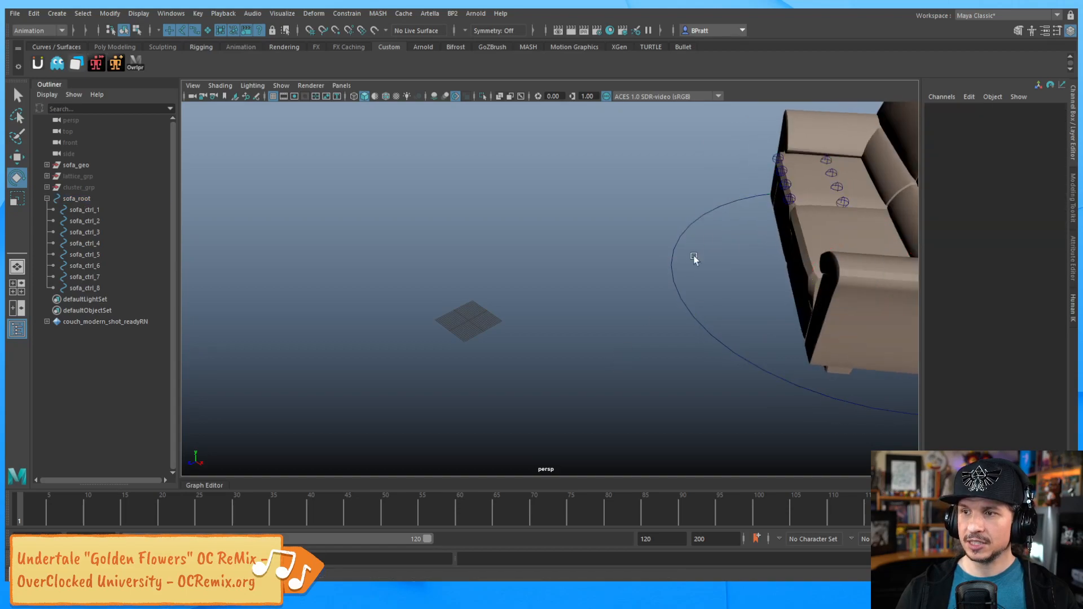
Step: Lower sofa_ctrl_2 to about -4.9 and sofa_ctrl_3 to about -15.8 in Translate Y to dent the front of the seat
{"action": "middle_click_drag", "start_coordinate": [682, 270], "coordinate": [491, 289], "text": "alt"}
{"action": "left_click_drag", "start_coordinate": [491, 290], "coordinate": [733, 297], "text": "alt"}
{"action": "middle_click_drag", "start_coordinate": [527, 291], "coordinate": [692, 257], "text": "alt"}
{"action": "right_click_drag", "start_coordinate": [691, 256], "coordinate": [729, 253], "text": "alt"}
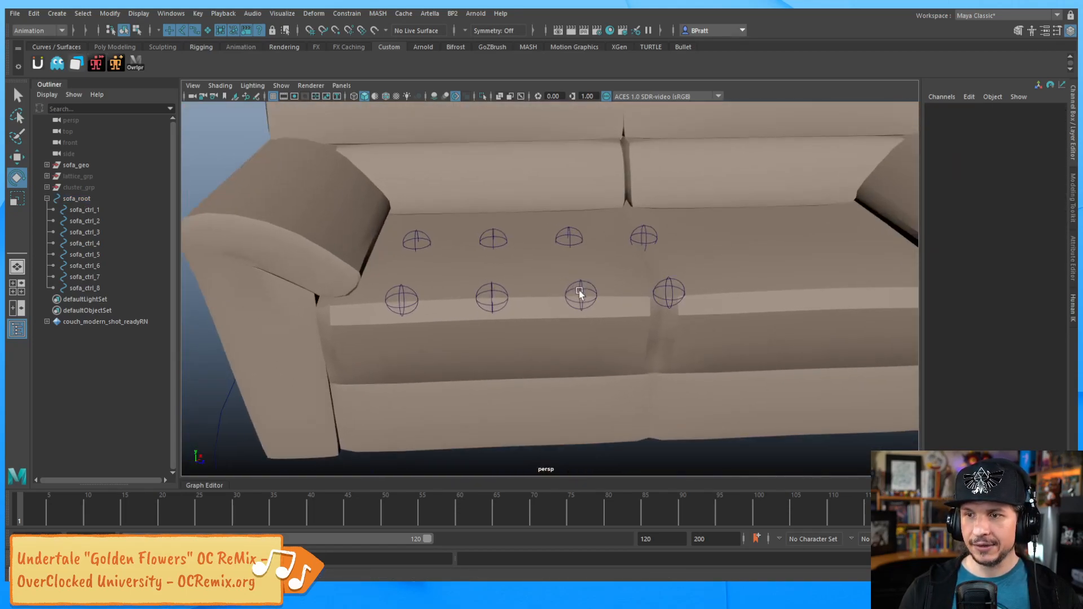
{"action": "left_click", "coordinate": [580, 292]}
{"action": "key", "text": "w"}
{"action": "middle_click_drag", "start_coordinate": [491, 271], "coordinate": [492, 303]}
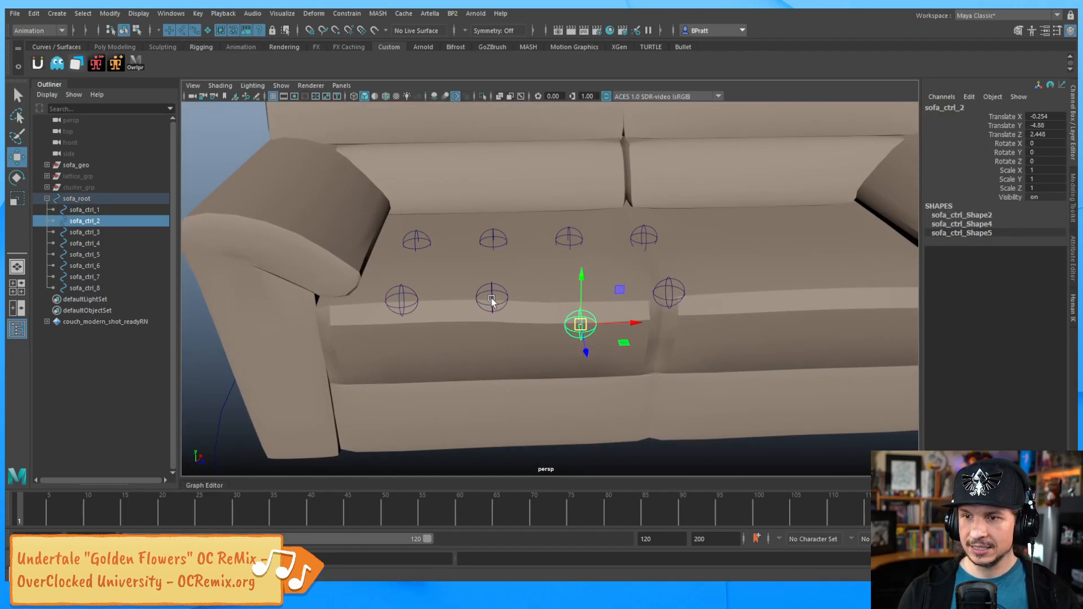
{"action": "left_click", "coordinate": [492, 298]}
{"action": "middle_click_drag", "start_coordinate": [490, 245], "coordinate": [496, 316]}
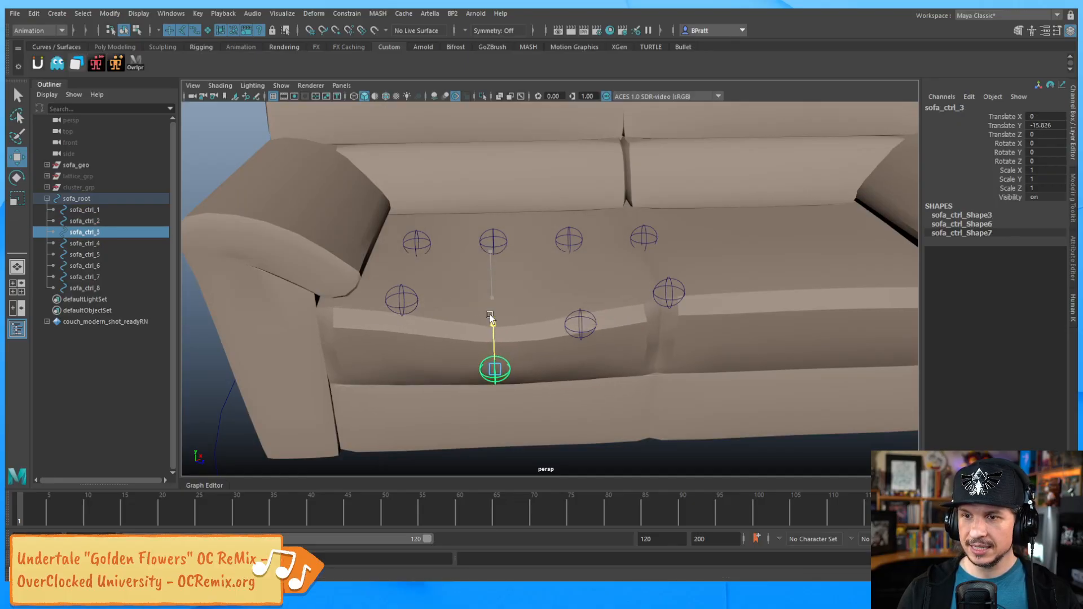
Step: Lower the two middle controls in the back row of the seat cushion slightly
{"action": "left_click", "coordinate": [493, 241]}
{"action": "middle_click_drag", "start_coordinate": [489, 211], "coordinate": [492, 214]}
{"action": "left_click", "coordinate": [573, 233]}
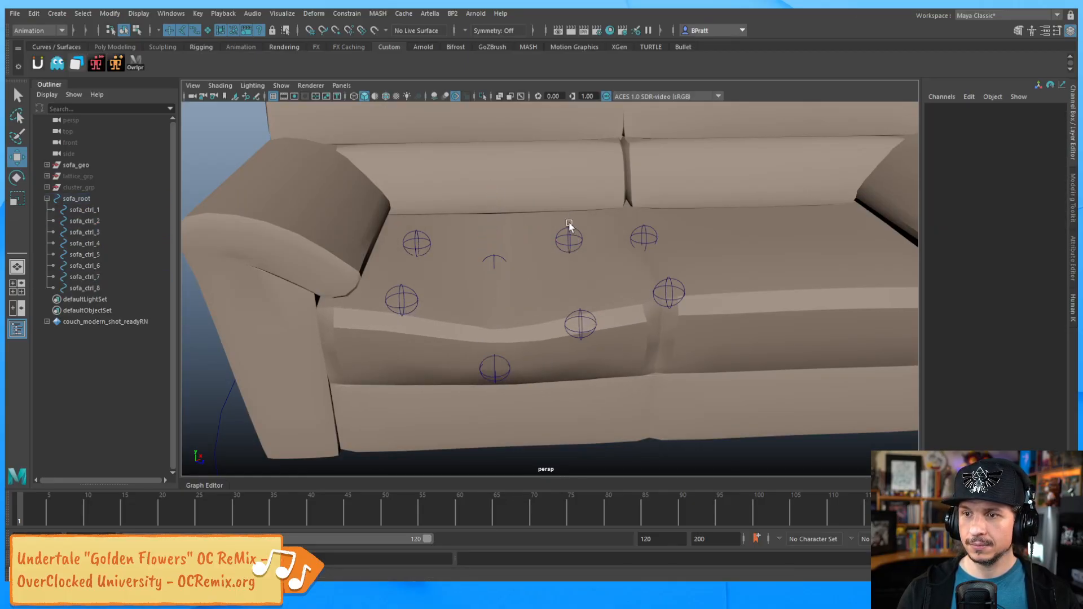
{"action": "left_click", "coordinate": [570, 224]}
{"action": "left_click_drag", "start_coordinate": [571, 189], "coordinate": [570, 211]}
{"action": "left_click_drag", "start_coordinate": [562, 299], "coordinate": [443, 258], "text": "alt"}
Step: Pull sofa_ctrl_2 and sofa_ctrl_3 forward to about 7.9 and 7.6 in Translate Z
{"action": "left_click", "coordinate": [527, 365]}
{"action": "left_click_drag", "start_coordinate": [529, 365], "coordinate": [508, 370], "text": "alt"}
{"action": "left_click_drag", "start_coordinate": [509, 325], "coordinate": [458, 346]}
{"action": "left_click", "coordinate": [540, 335]}
{"action": "left_click", "coordinate": [541, 334]}
{"action": "left_click_drag", "start_coordinate": [491, 319], "coordinate": [630, 316], "text": "alt"}
{"action": "left_click", "coordinate": [700, 341]}
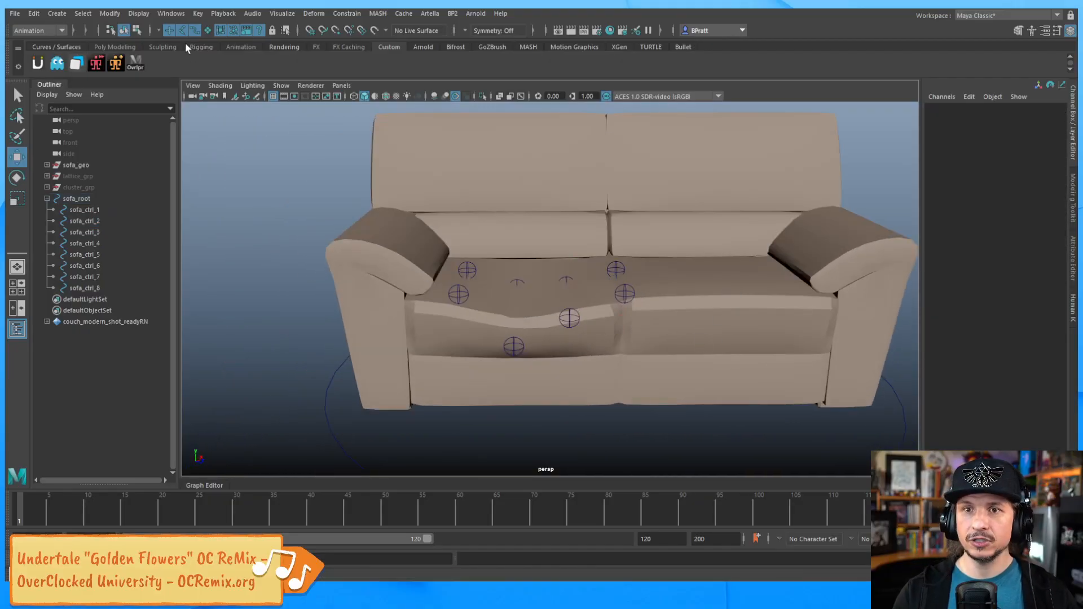
Step: Turn on smooth mesh preview for the couch geometry and inspect the deformed cushion from several angles
{"action": "left_click", "coordinate": [727, 204]}
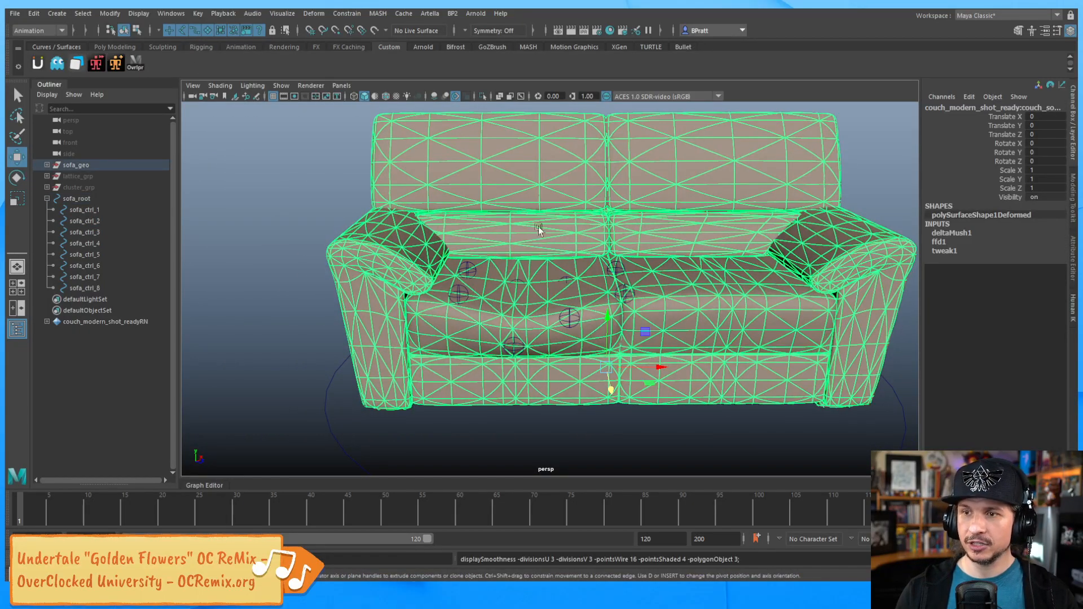
{"action": "left_click", "coordinate": [266, 237]}
{"action": "left_click_drag", "start_coordinate": [429, 248], "coordinate": [492, 279], "text": "alt"}
{"action": "left_click_drag", "start_coordinate": [557, 330], "coordinate": [699, 285], "text": "alt"}
{"action": "middle_click_drag", "start_coordinate": [696, 282], "coordinate": [637, 295], "text": "alt"}
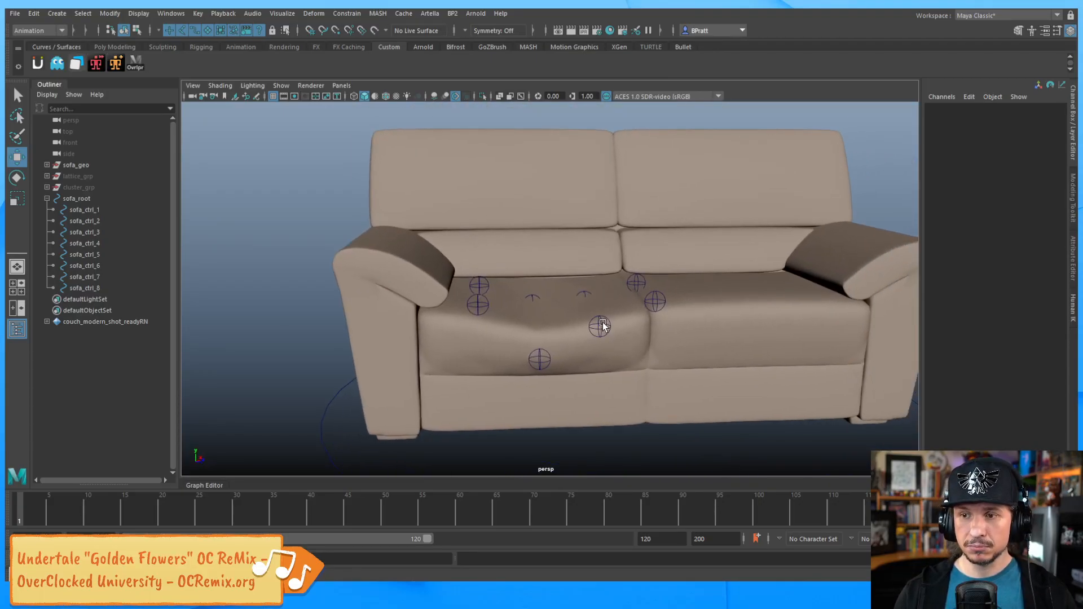
Step: Raise sofa_ctrl_2 to about 11.1 and sofa_ctrl_3 to about -0.5 in Translate Y
{"action": "left_click", "coordinate": [601, 324]}
{"action": "left_click_drag", "start_coordinate": [602, 285], "coordinate": [603, 221]}
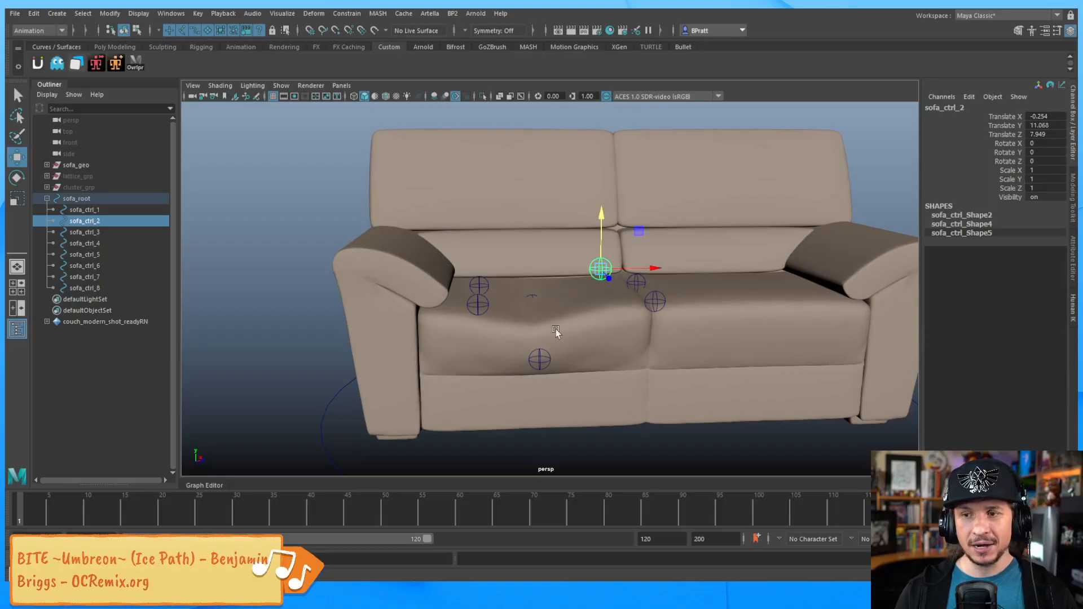
{"action": "left_click", "coordinate": [540, 360]}
{"action": "left_click_drag", "start_coordinate": [539, 295], "coordinate": [544, 249]}
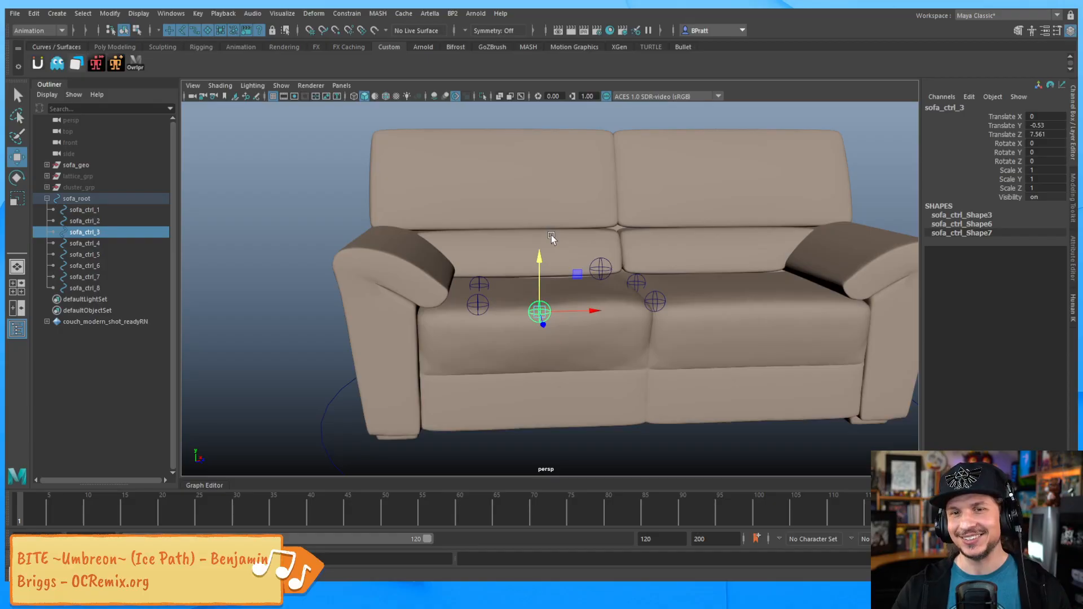
Step: Reset sofa_root by setting Translate X, Y and Z and Rotate X and Y to 0
{"action": "right_click_drag", "start_coordinate": [779, 220], "coordinate": [700, 334], "text": "alt"}
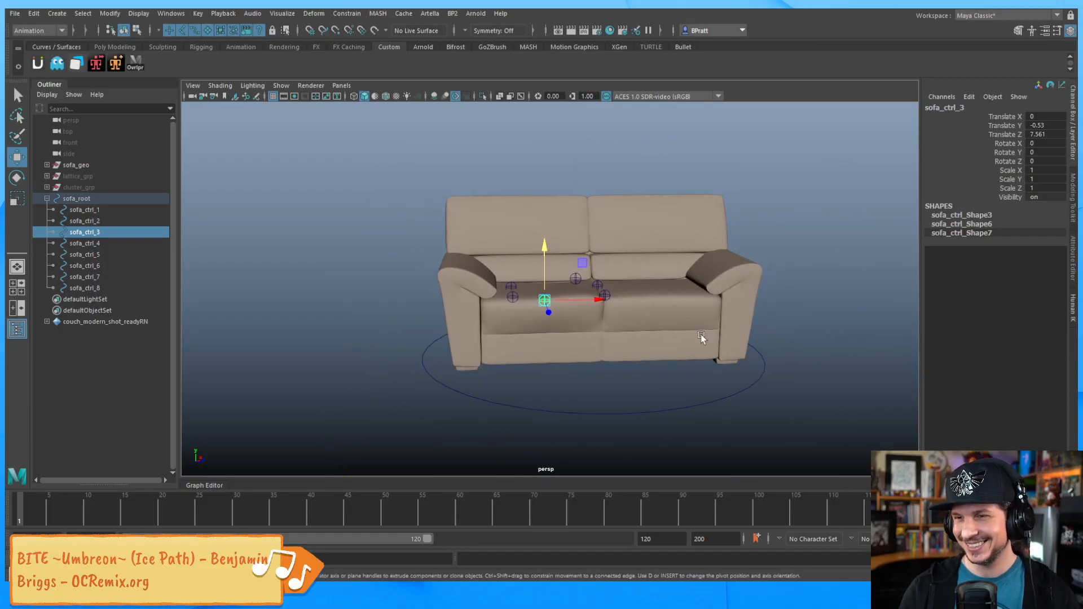
{"action": "left_click", "coordinate": [699, 404]}
{"action": "left_click_drag", "start_coordinate": [1053, 116], "coordinate": [1053, 153]}
{"action": "type", "text": "0"}
{"action": "key", "text": "Return"}
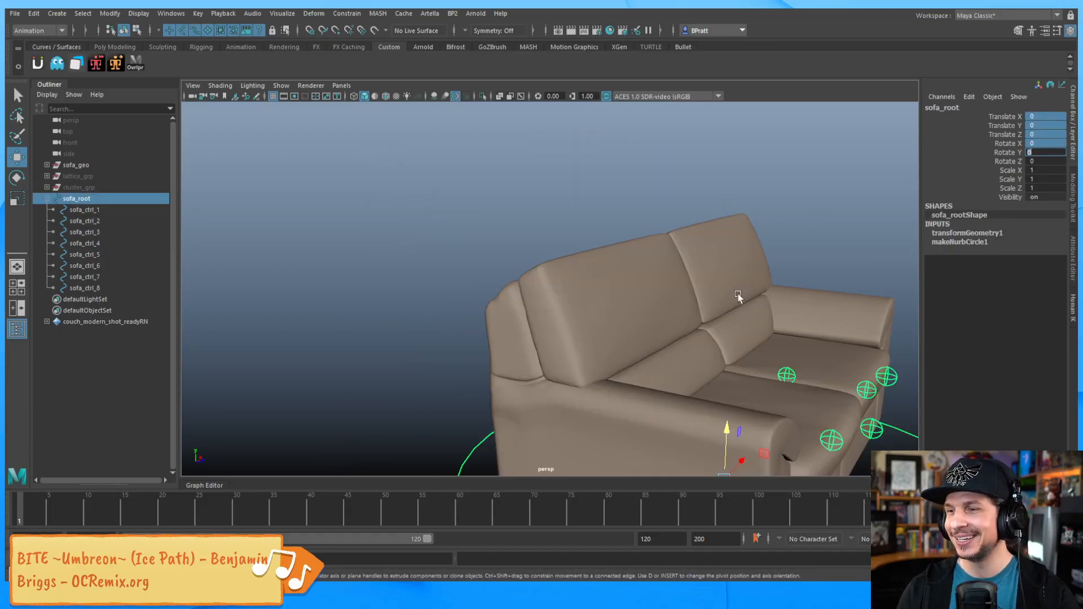
{"action": "left_click", "coordinate": [817, 201]}
{"action": "right_click_drag", "start_coordinate": [811, 254], "coordinate": [642, 337], "text": "alt"}
{"action": "left_click_drag", "start_coordinate": [642, 339], "coordinate": [490, 268], "text": "alt"}
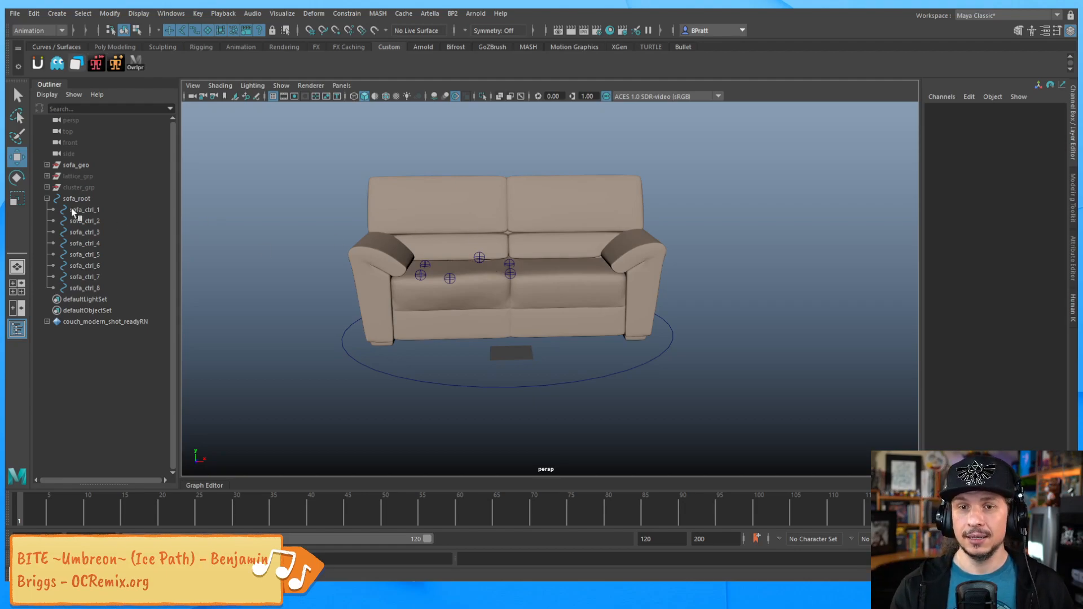
Step: Group sofa_geo, lattice_grp, cluster_grp and sofa_root, and rename the group sofa_rig
{"action": "left_click", "coordinate": [47, 199]}
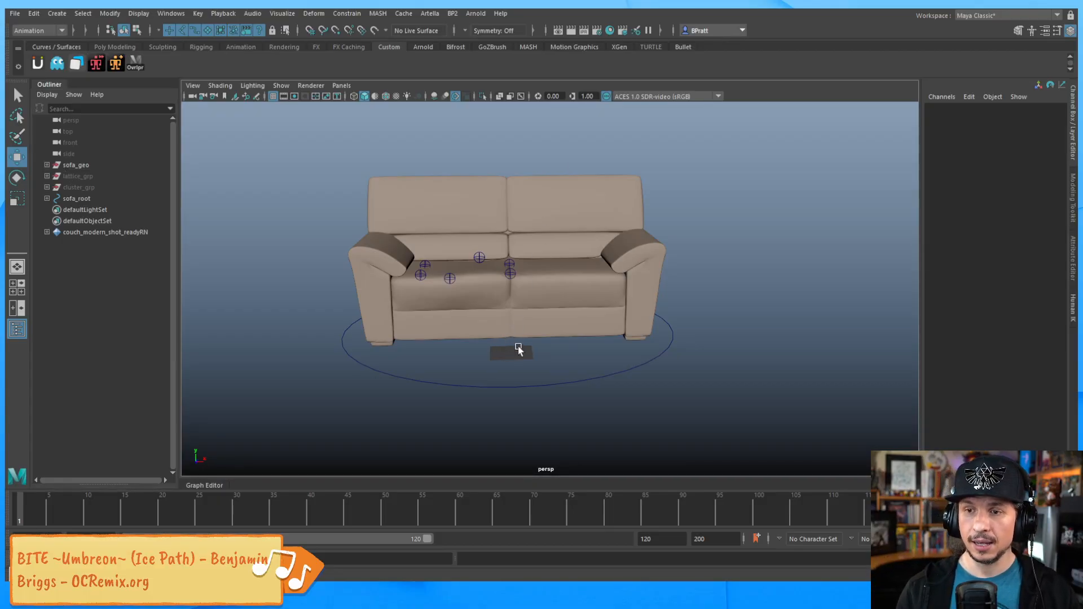
{"action": "left_click_drag", "start_coordinate": [512, 346], "coordinate": [474, 367], "text": "alt"}
{"action": "right_click_drag", "start_coordinate": [473, 367], "coordinate": [409, 286], "text": "alt"}
{"action": "middle_click_drag", "start_coordinate": [408, 286], "coordinate": [476, 297], "text": "alt"}
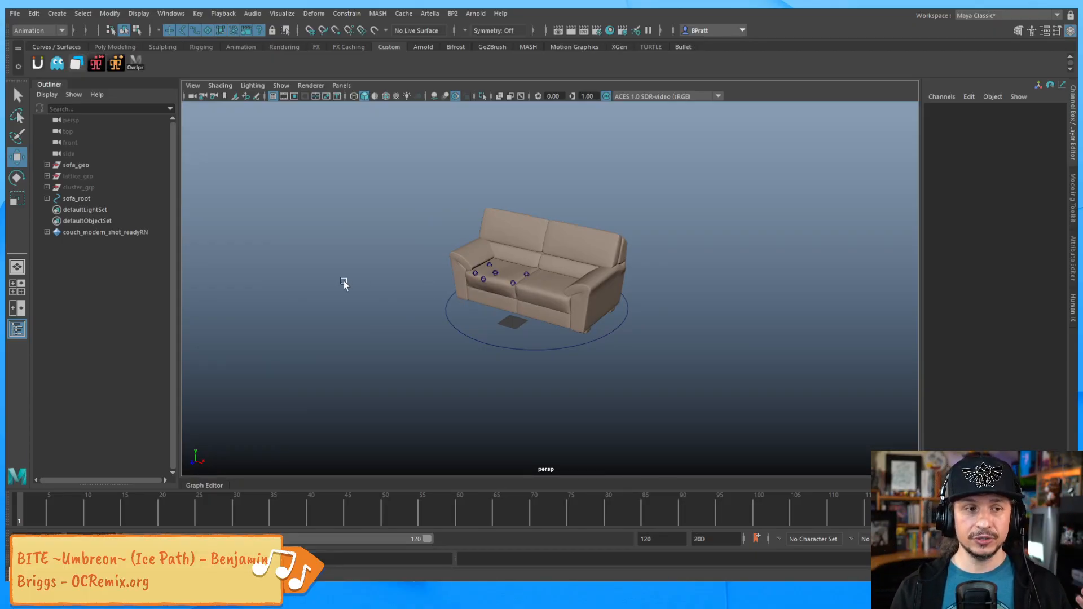
{"action": "left_click", "coordinate": [83, 165]}
{"action": "left_click", "coordinate": [89, 199], "text": "shift"}
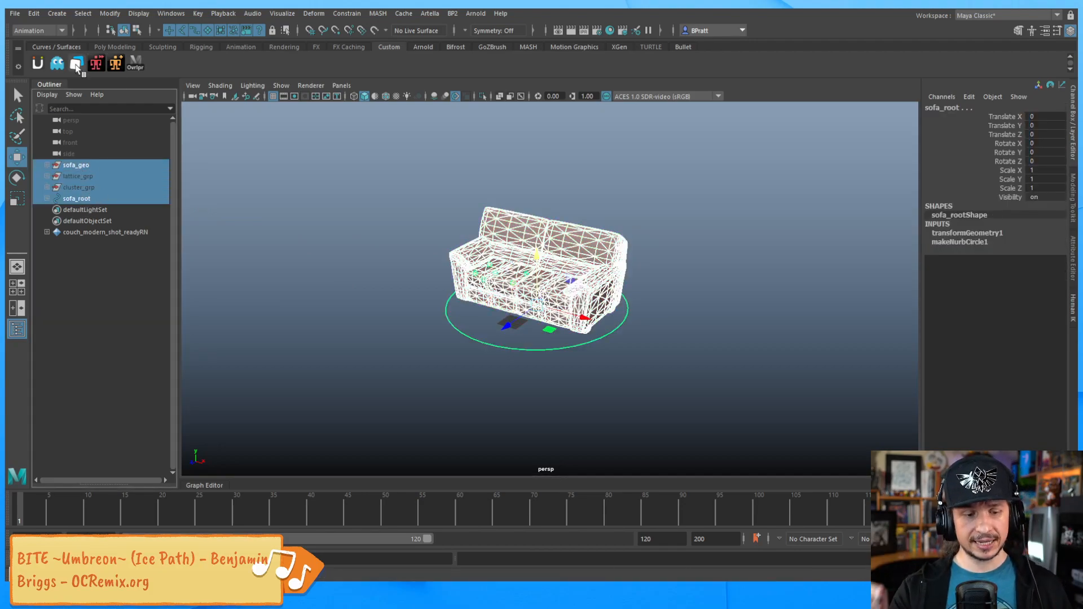
{"action": "key", "text": "ctrl+g"}
{"action": "double_click", "coordinate": [73, 165]}
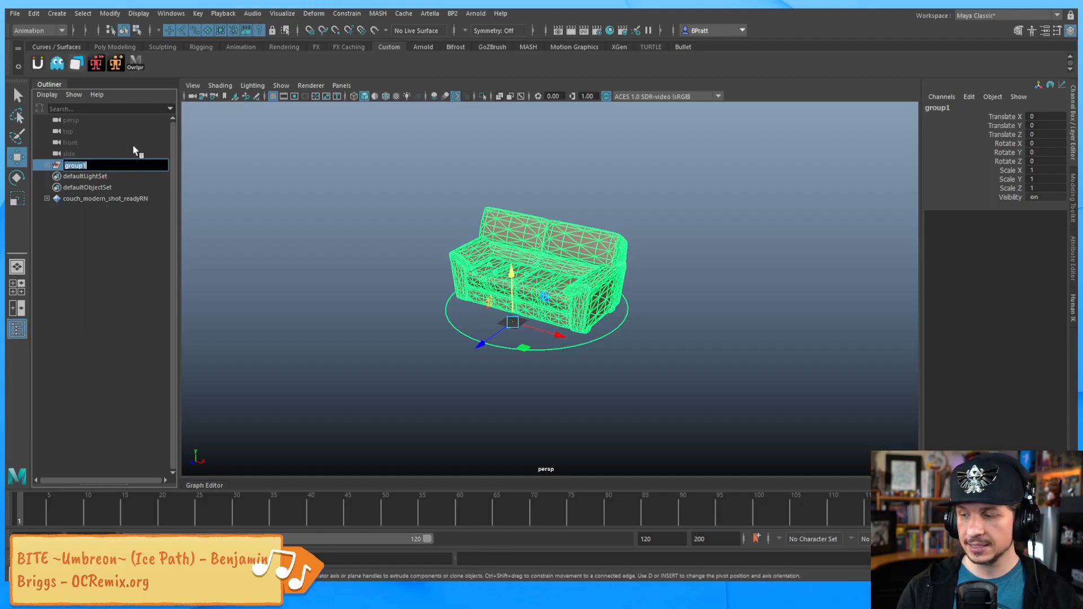
{"action": "type", "text": "sof"}
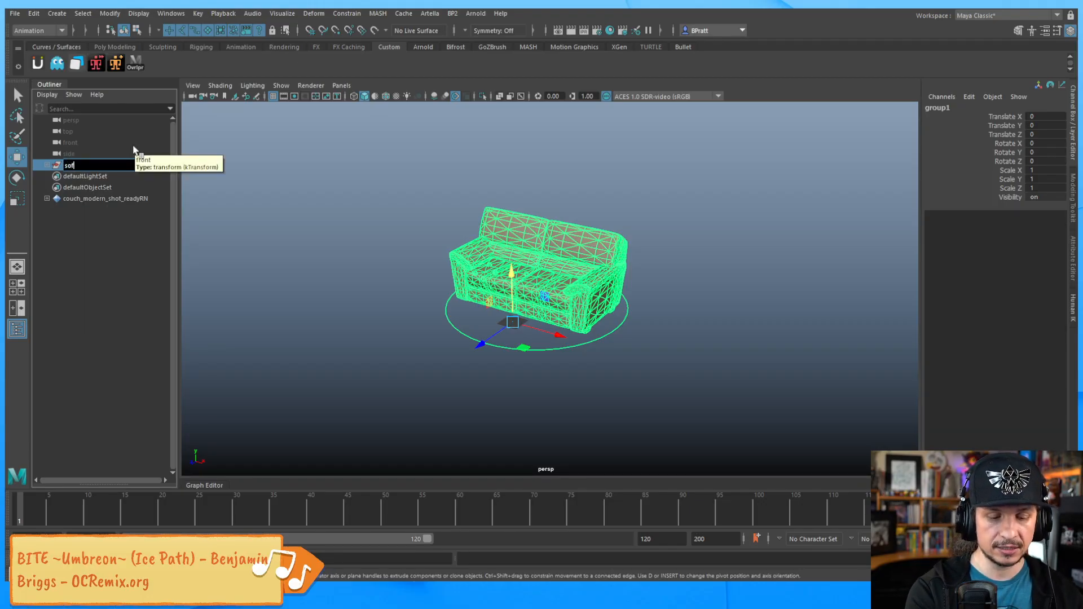
{"action": "type", "text": "a_rig"}
{"action": "key", "text": "Return"}
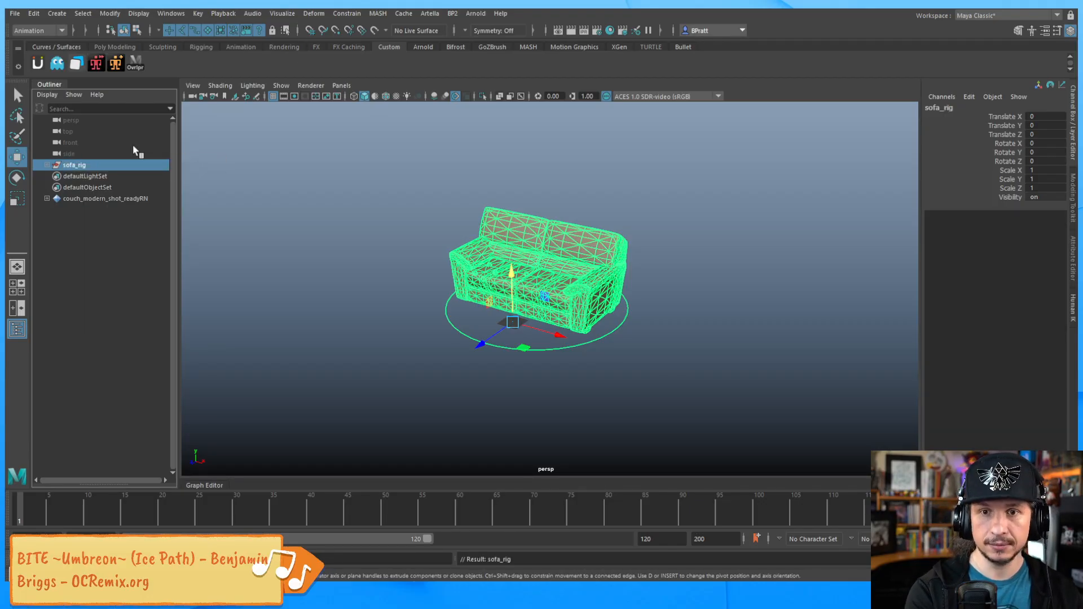
{"action": "left_click", "coordinate": [317, 195]}
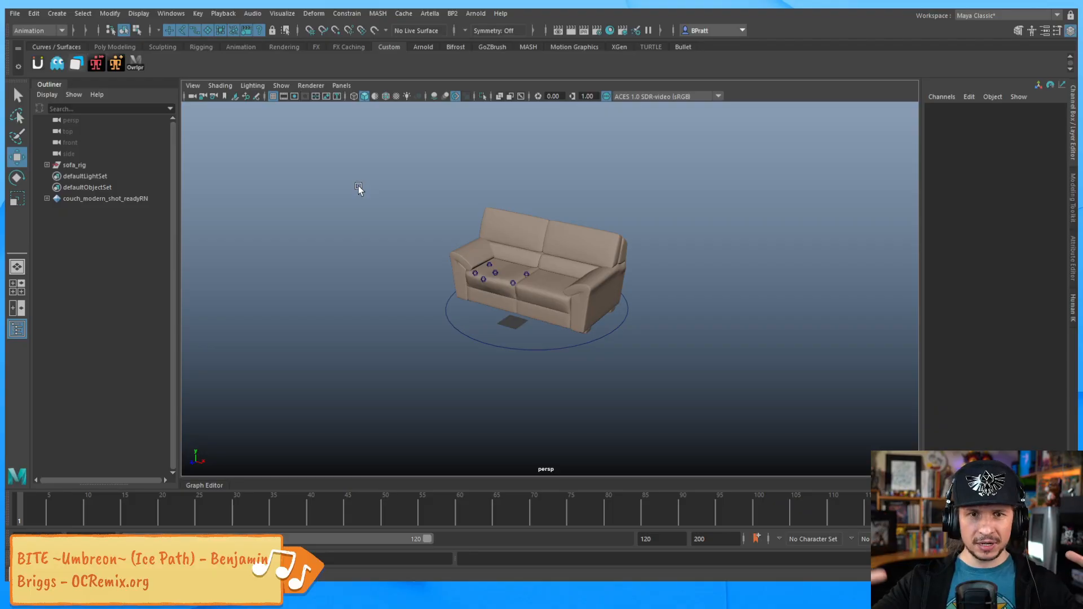
Step: Move sofa_root to about 219 in Translate X and -2 in Translate Z, and rotate it about -37.5 degrees in Y
{"action": "left_click", "coordinate": [507, 348]}
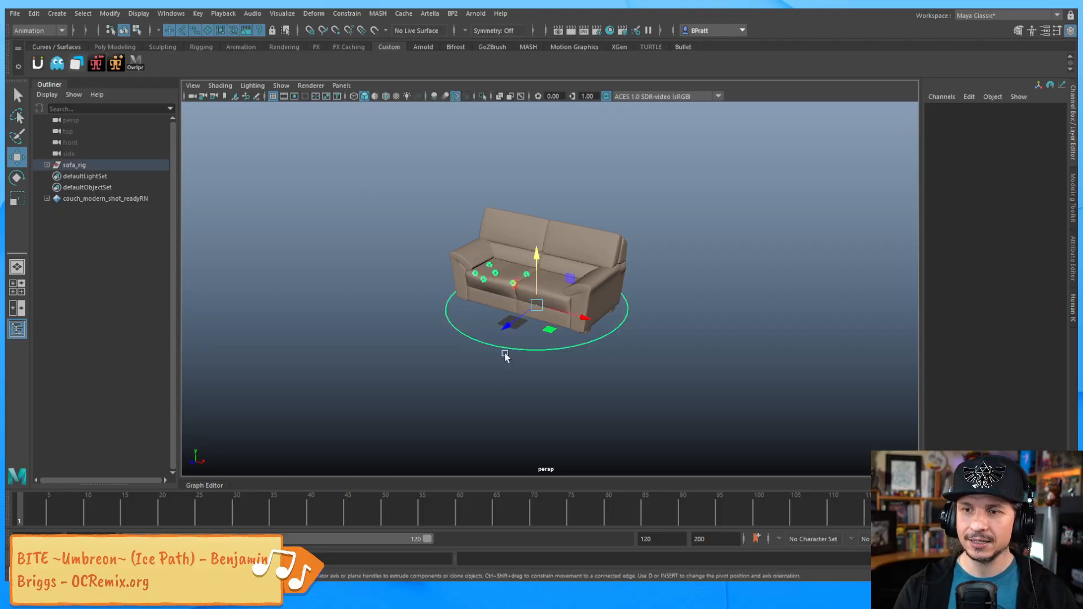
{"action": "left_click_drag", "start_coordinate": [563, 331], "coordinate": [660, 394]}
{"action": "key", "text": "e"}
{"action": "left_click", "coordinate": [562, 420]}
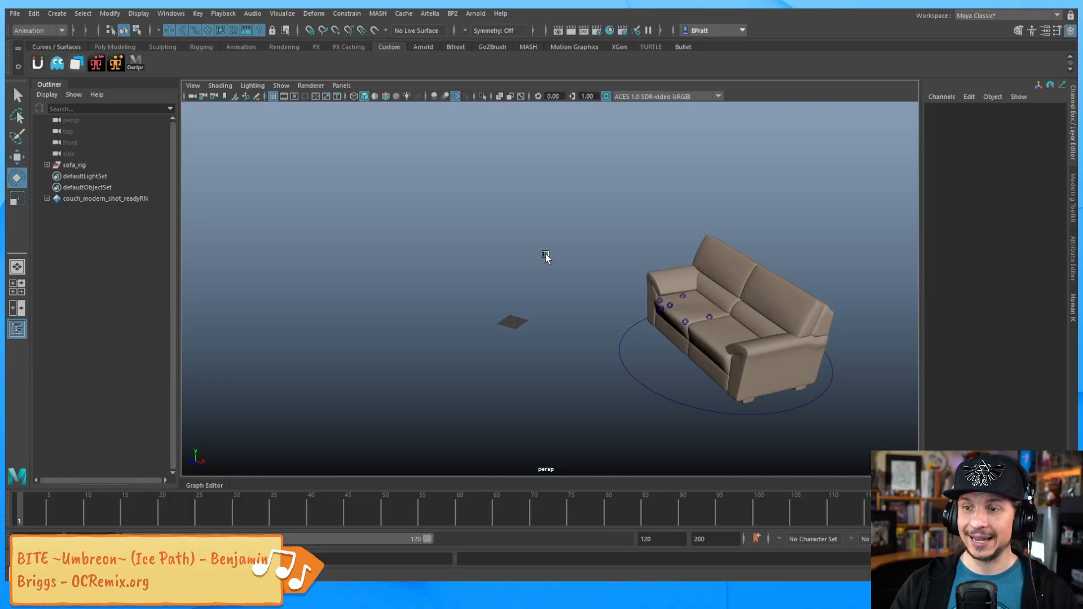
{"action": "left_click", "coordinate": [658, 377]}
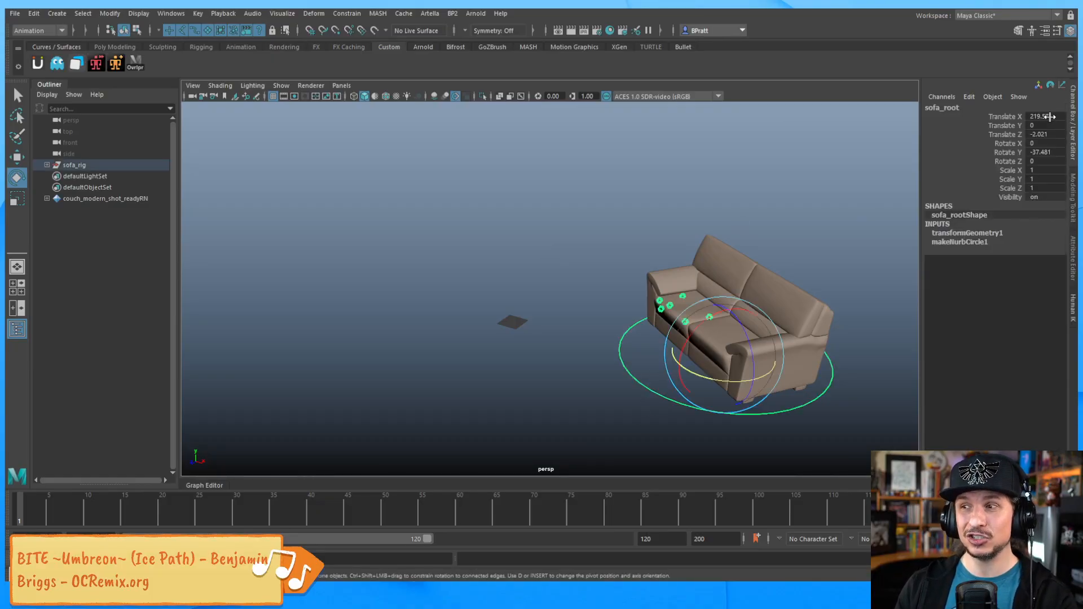